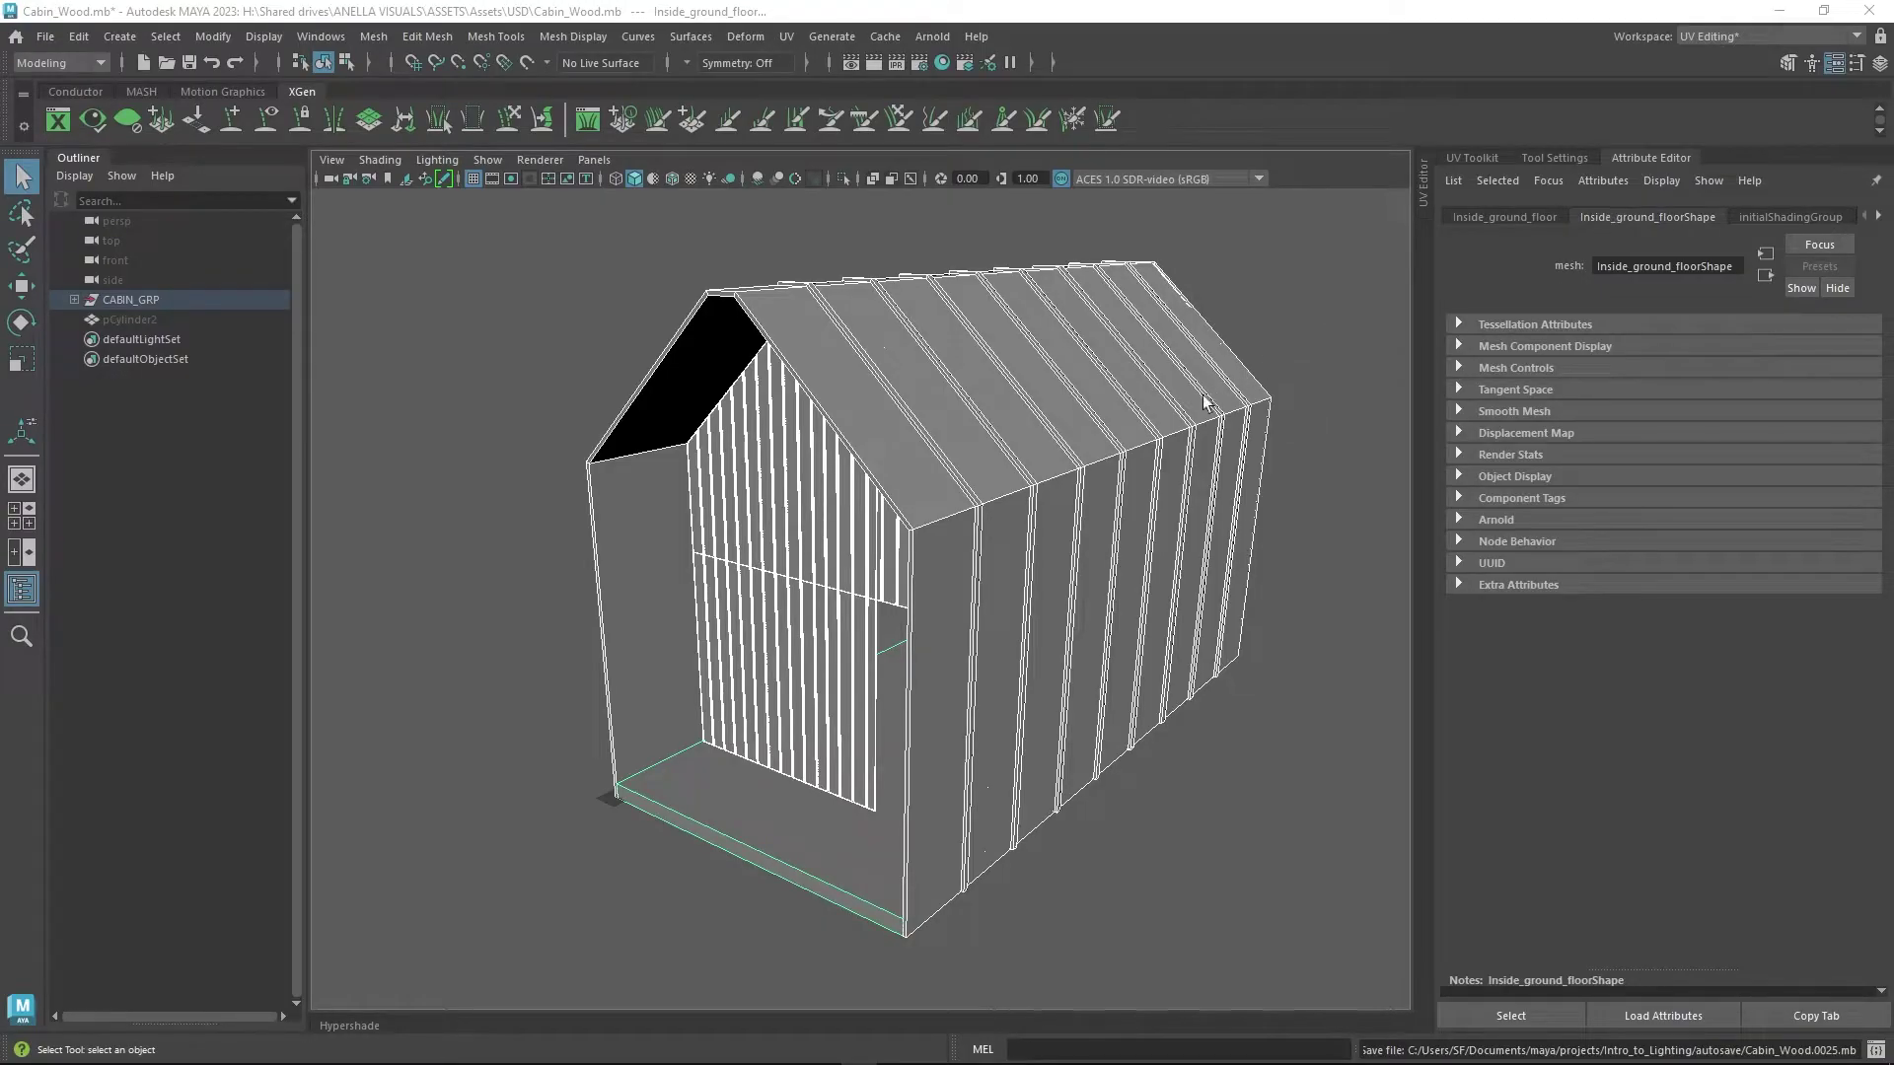
{"action": "right_click", "coordinate": [980, 353]}
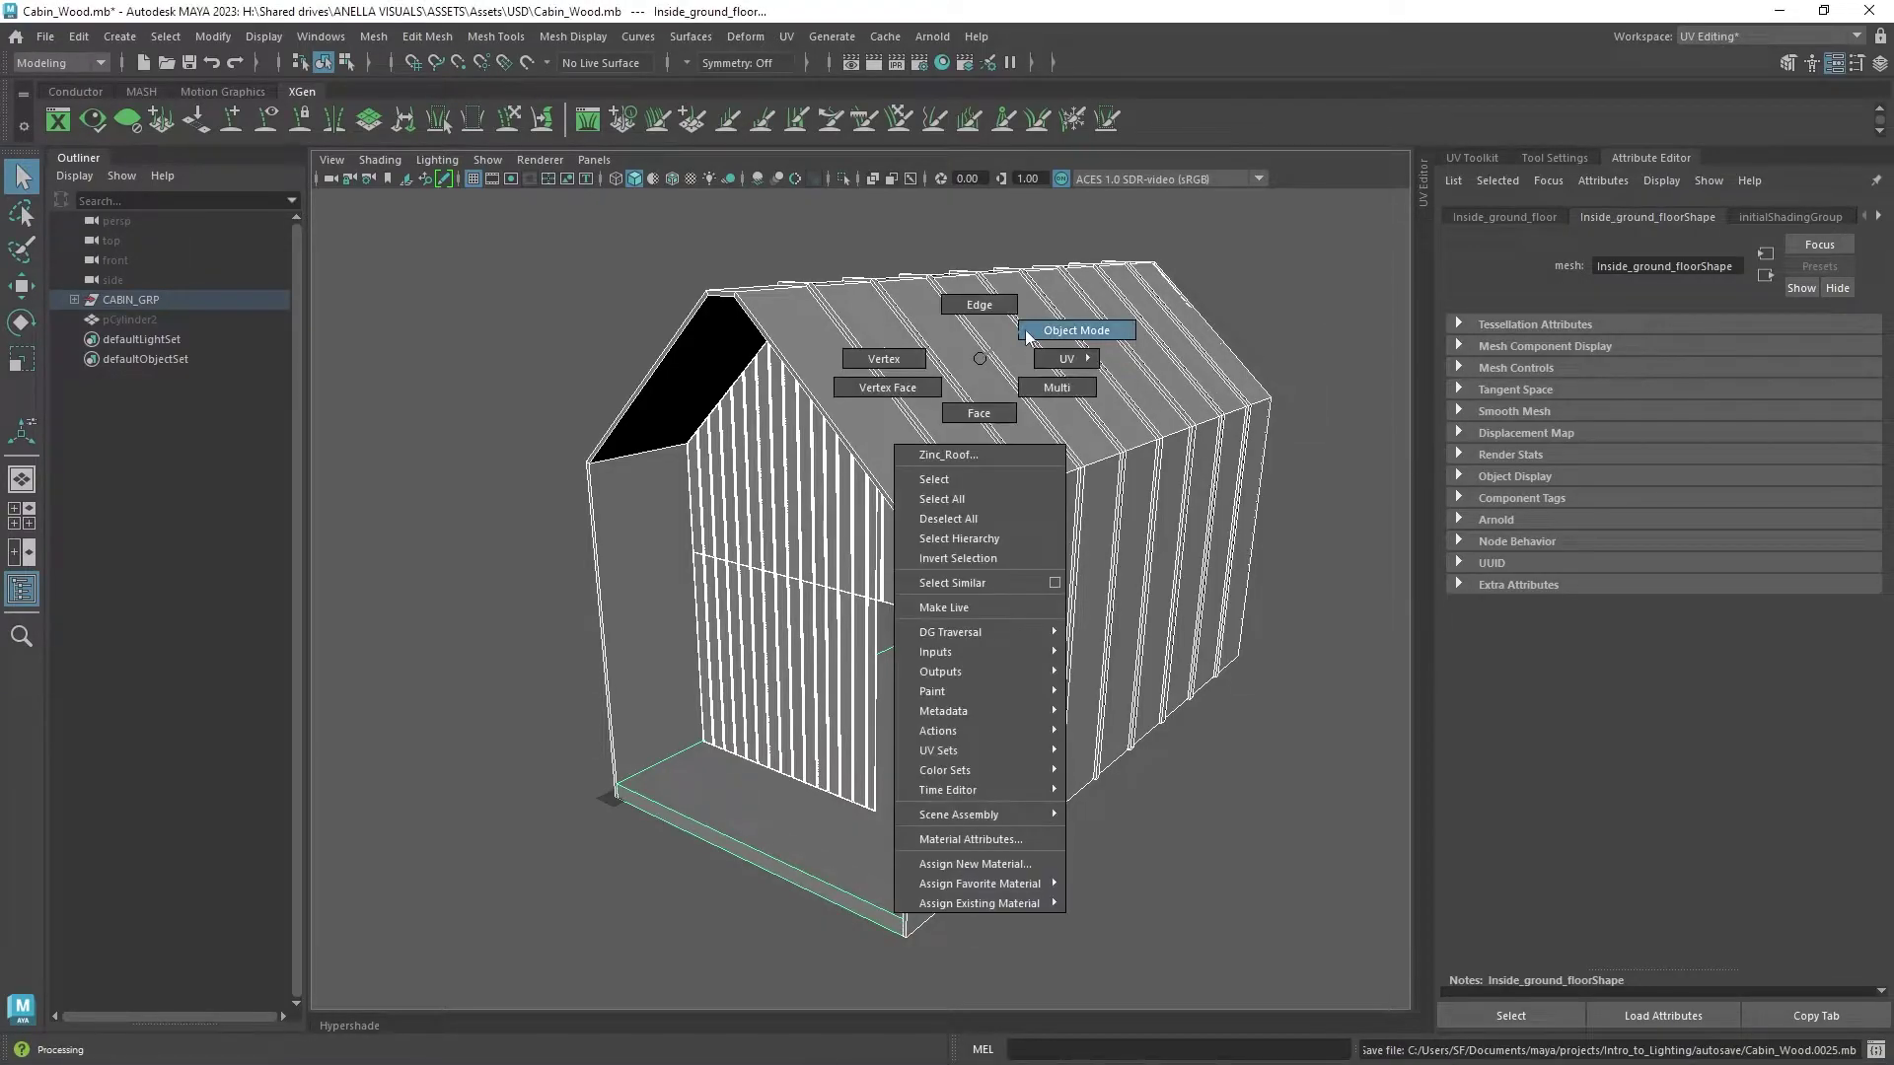
{"action": "left_click", "coordinate": [1353, 745]}
{"action": "left_click_drag", "start_coordinate": [1074, 479], "coordinate": [1084, 449], "text": "alt"}
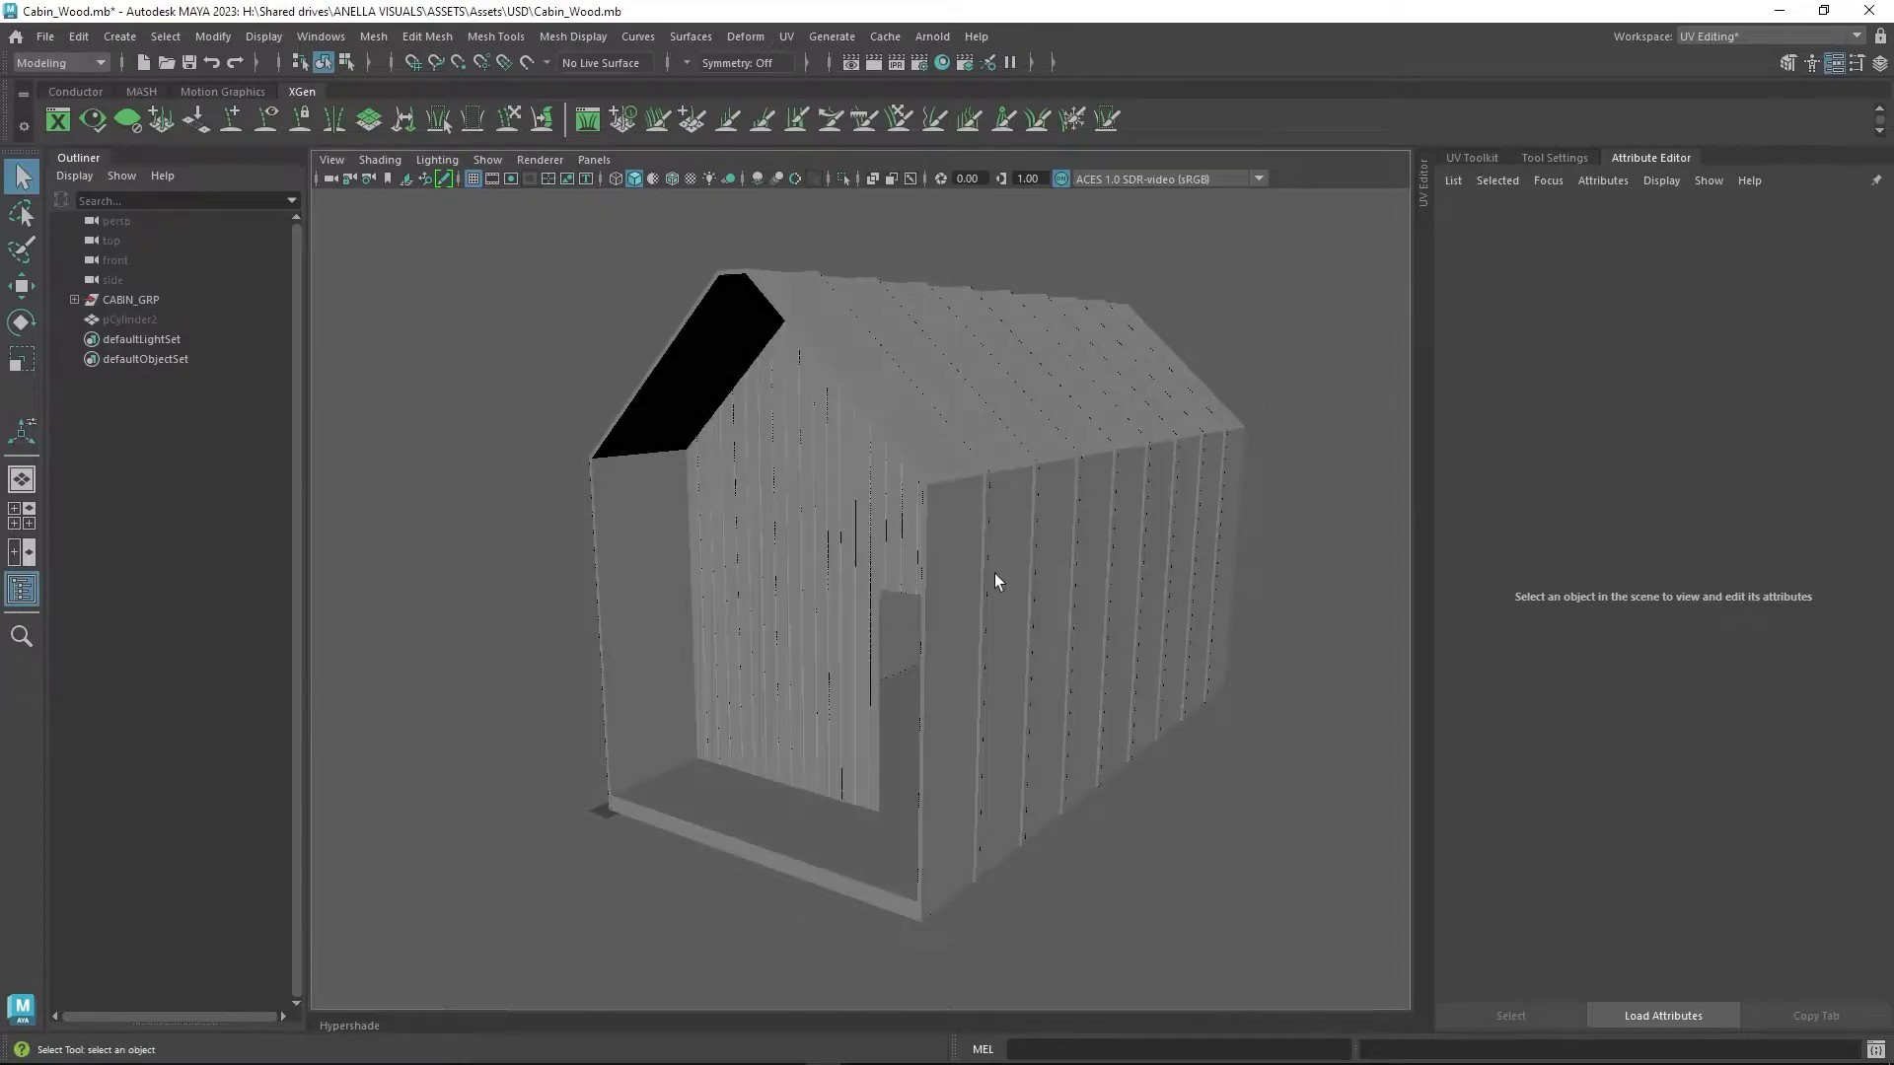
{"action": "left_click", "coordinate": [334, 37]}
{"action": "mouse_move", "coordinate": [381, 254]}
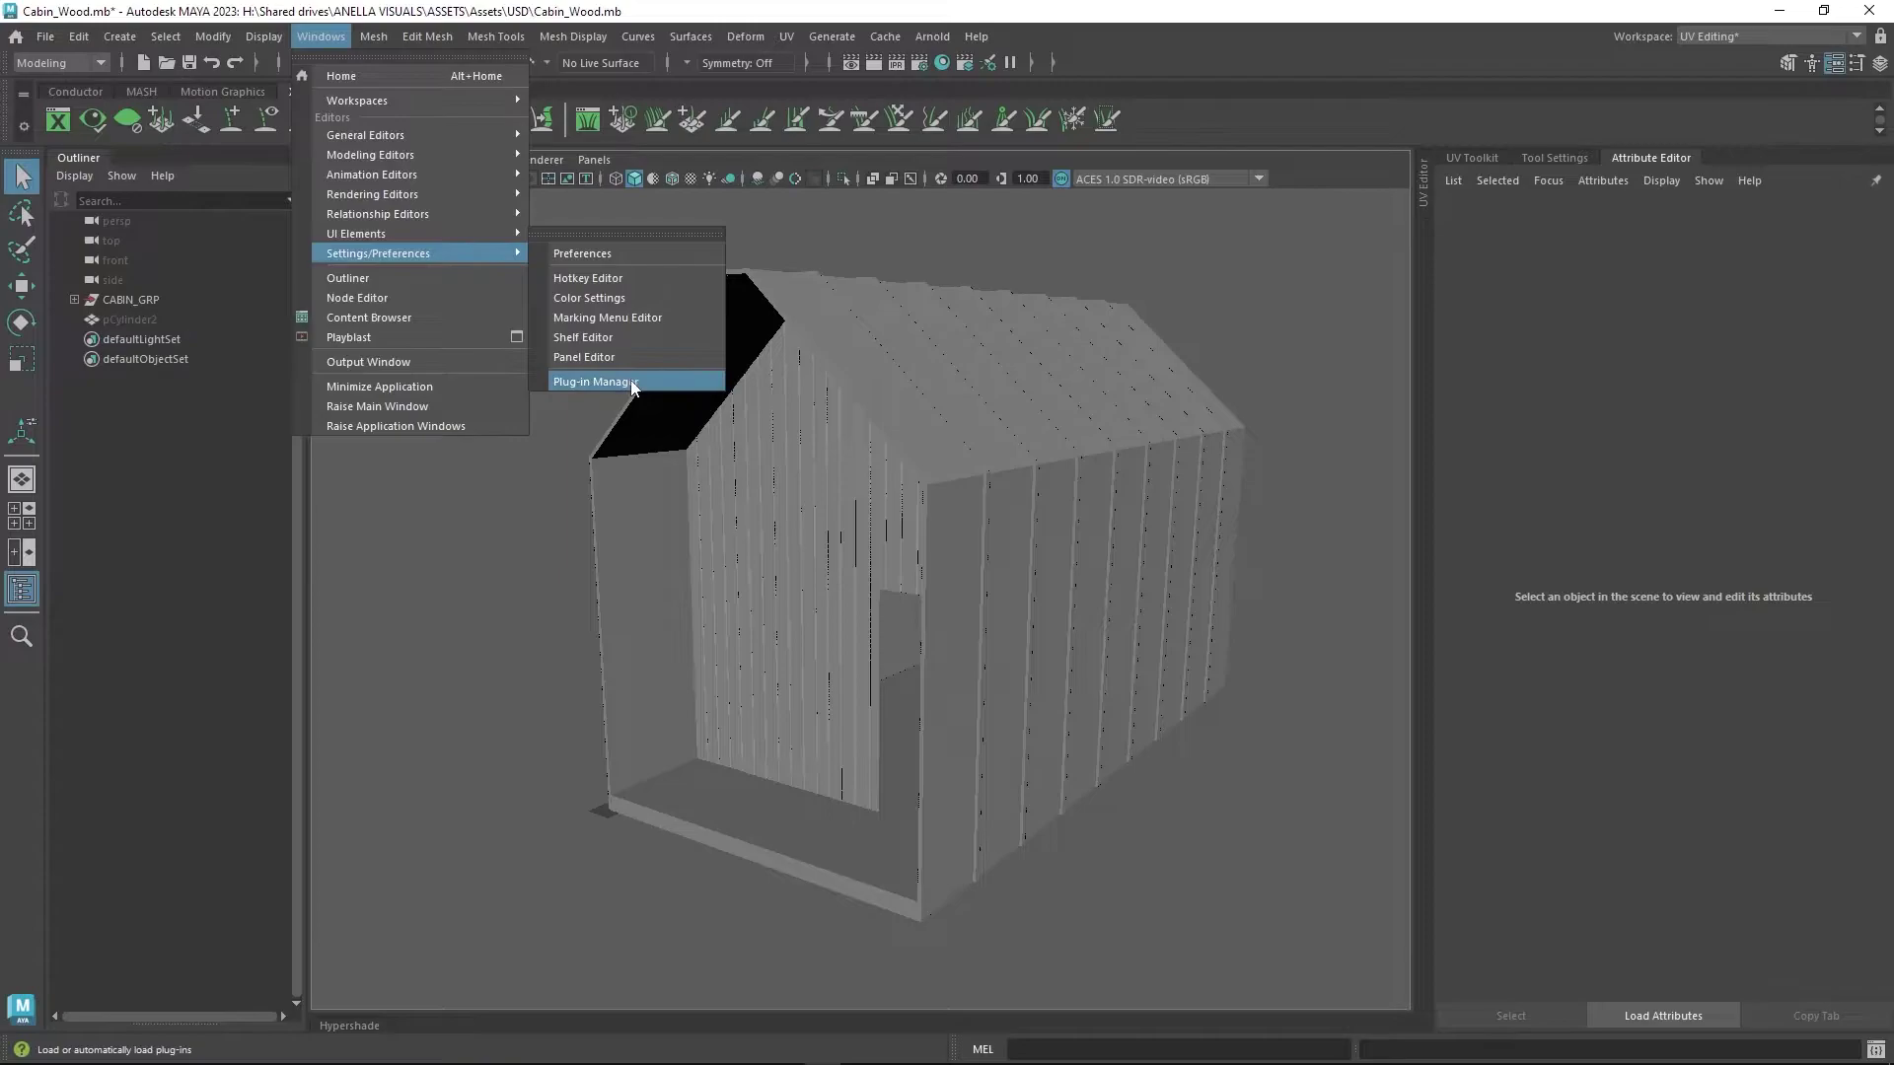
{"action": "left_click", "coordinate": [595, 382]}
{"action": "left_click_drag", "start_coordinate": [853, 353], "coordinate": [917, 351]}
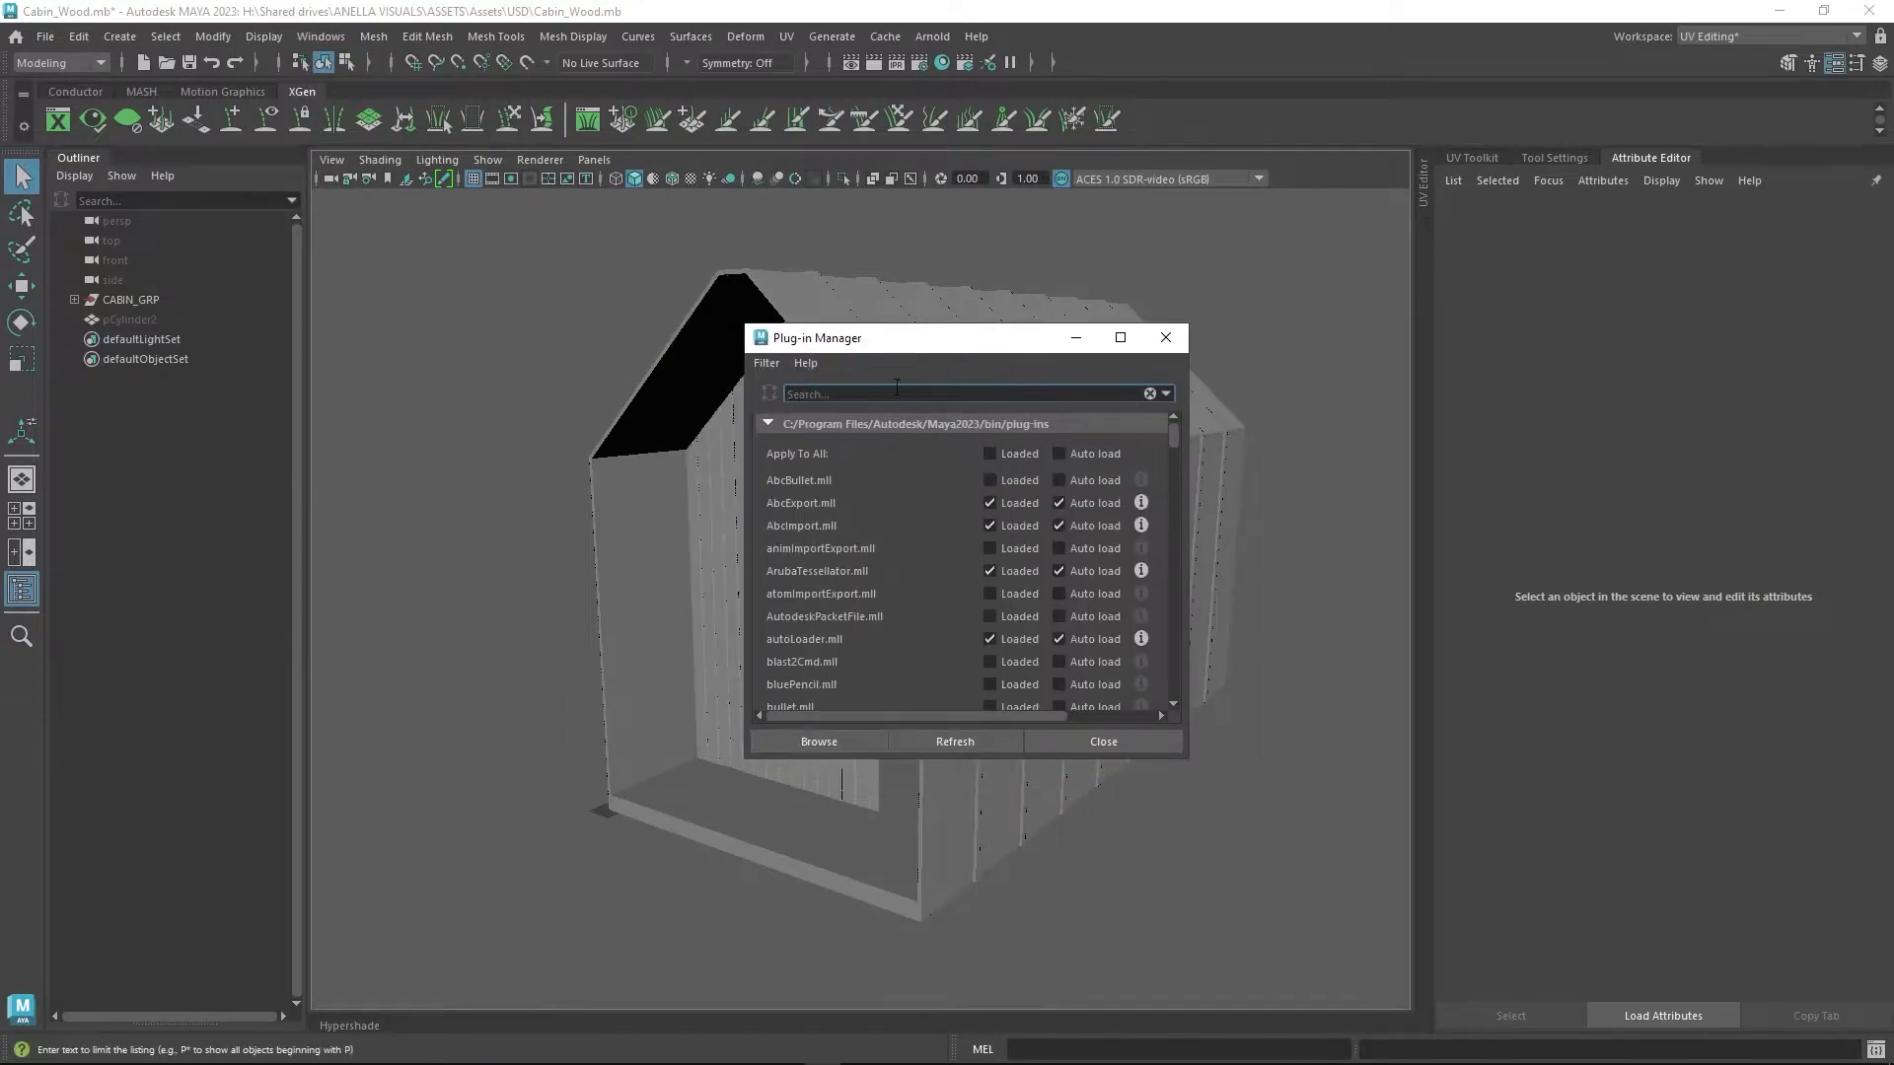
{"action": "type", "text": "USD"}
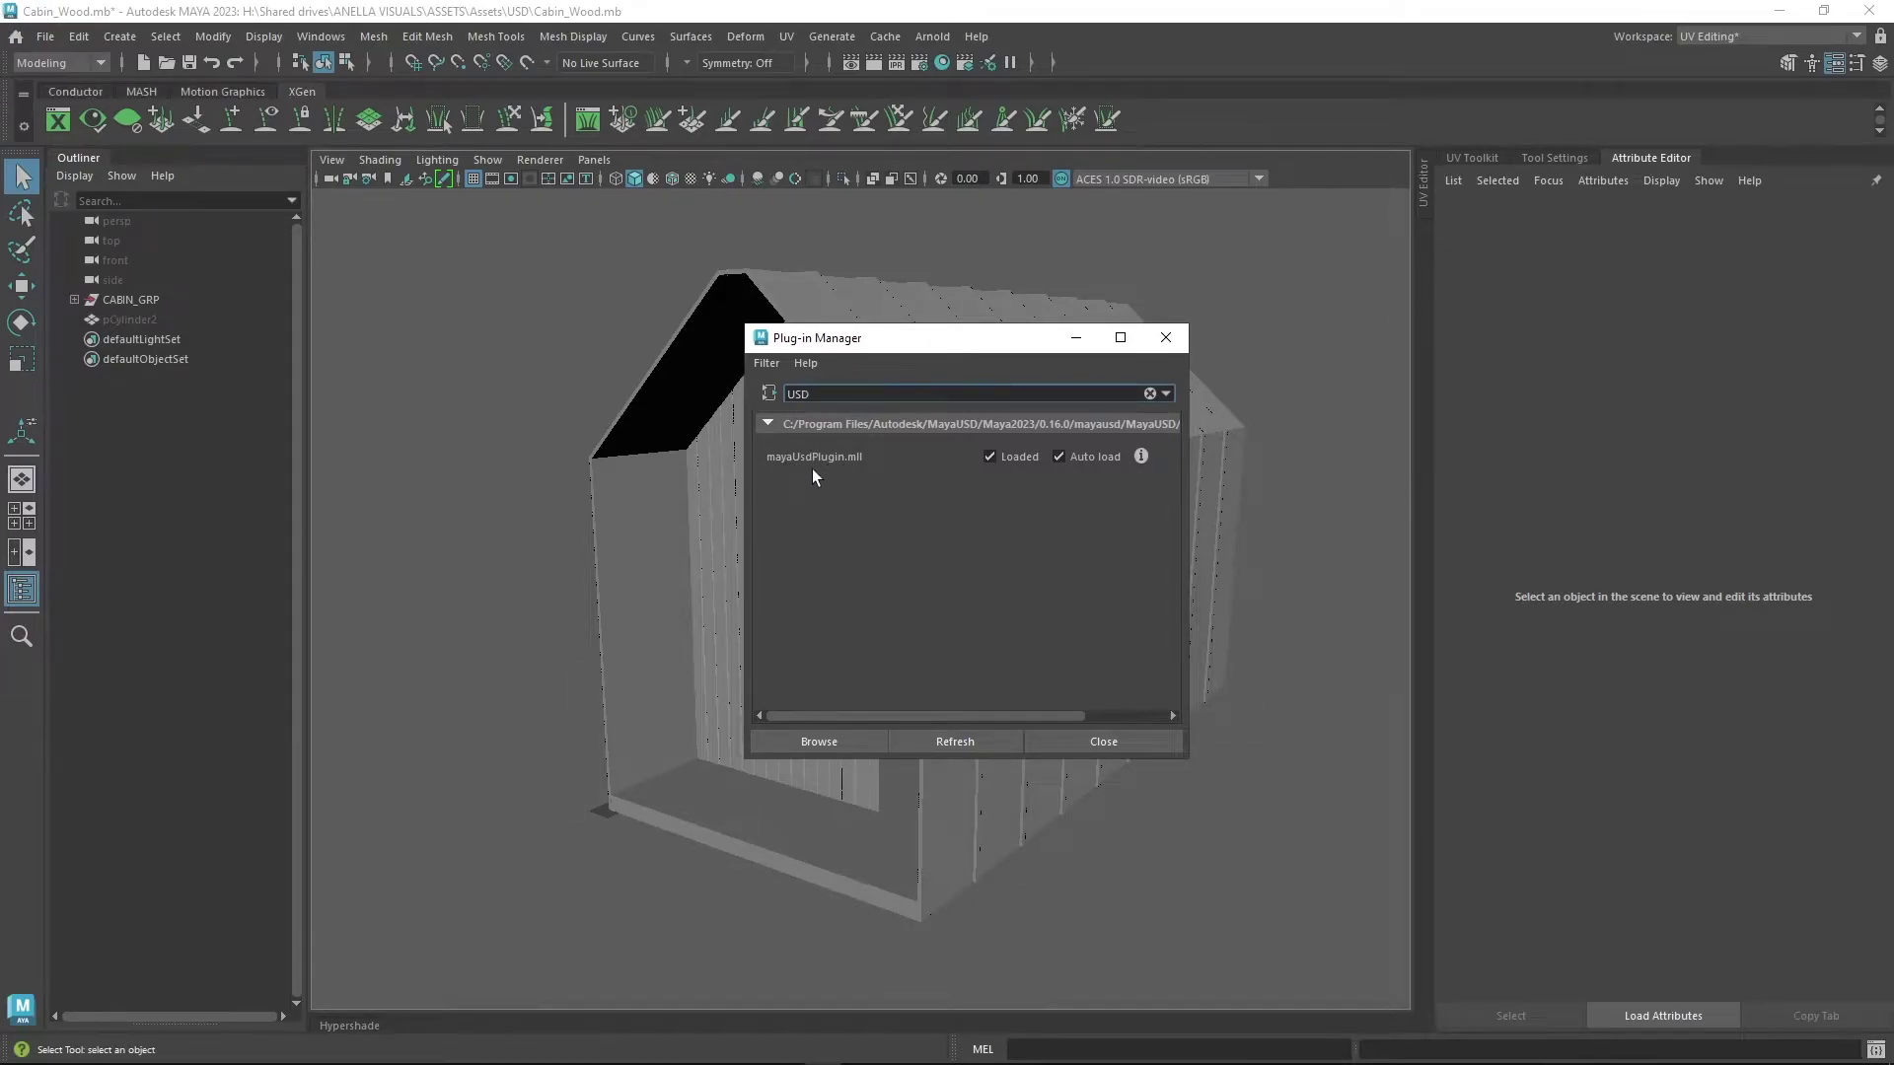
{"action": "left_click", "coordinate": [1178, 339]}
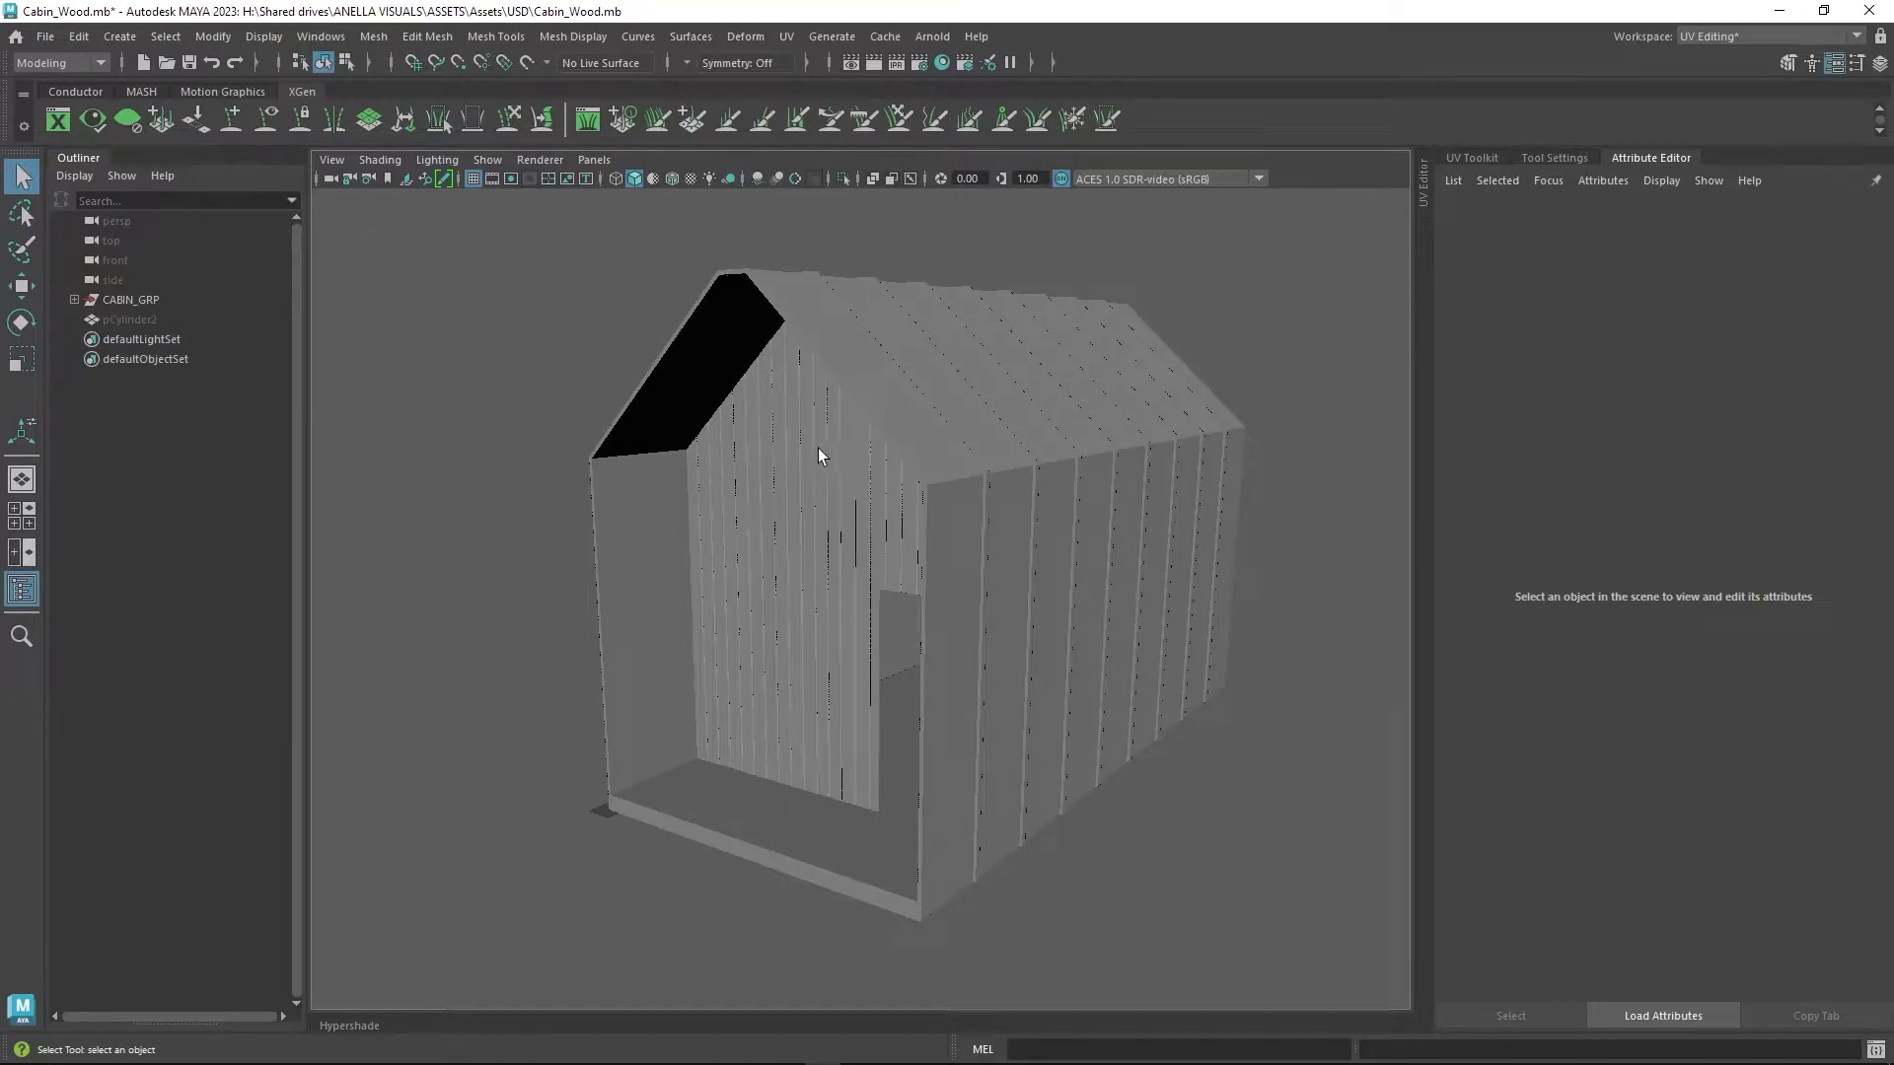
{"action": "left_click", "coordinate": [138, 301]}
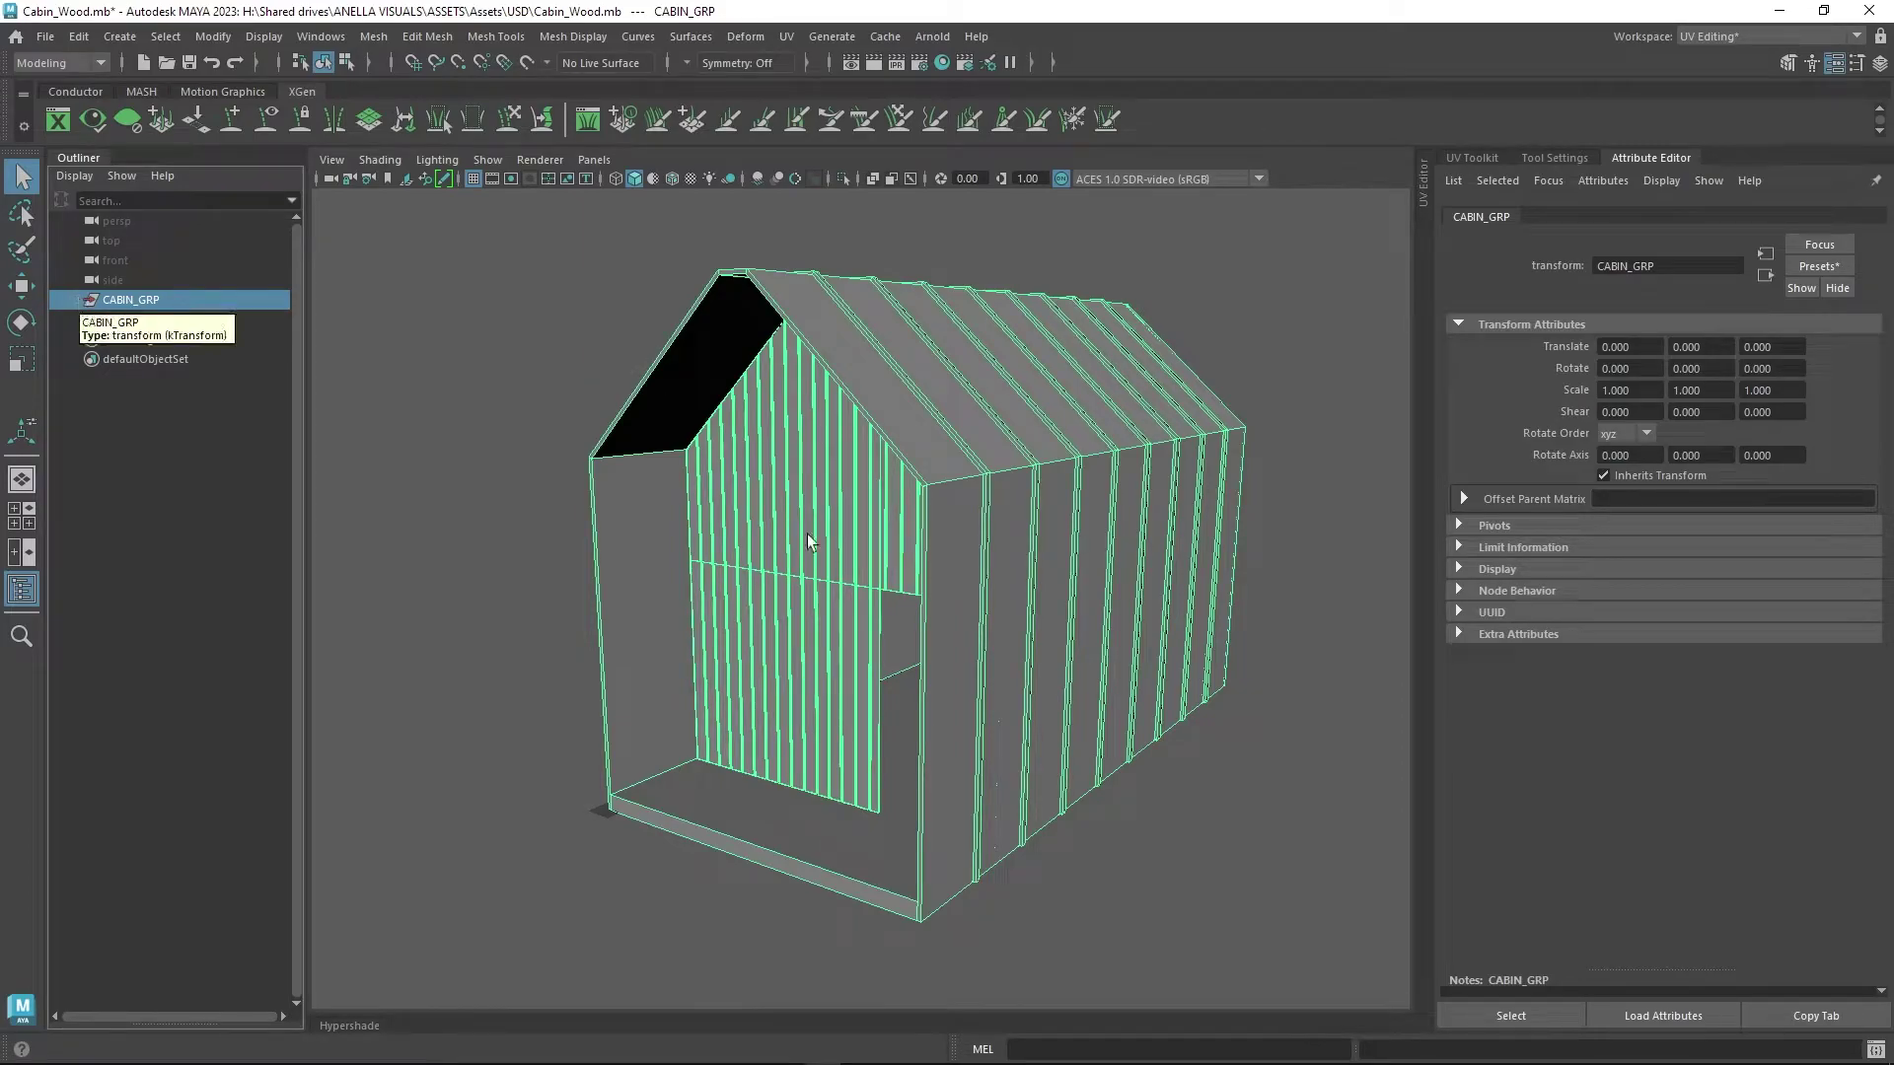
{"action": "left_click_drag", "start_coordinate": [811, 542], "coordinate": [868, 550], "text": "alt"}
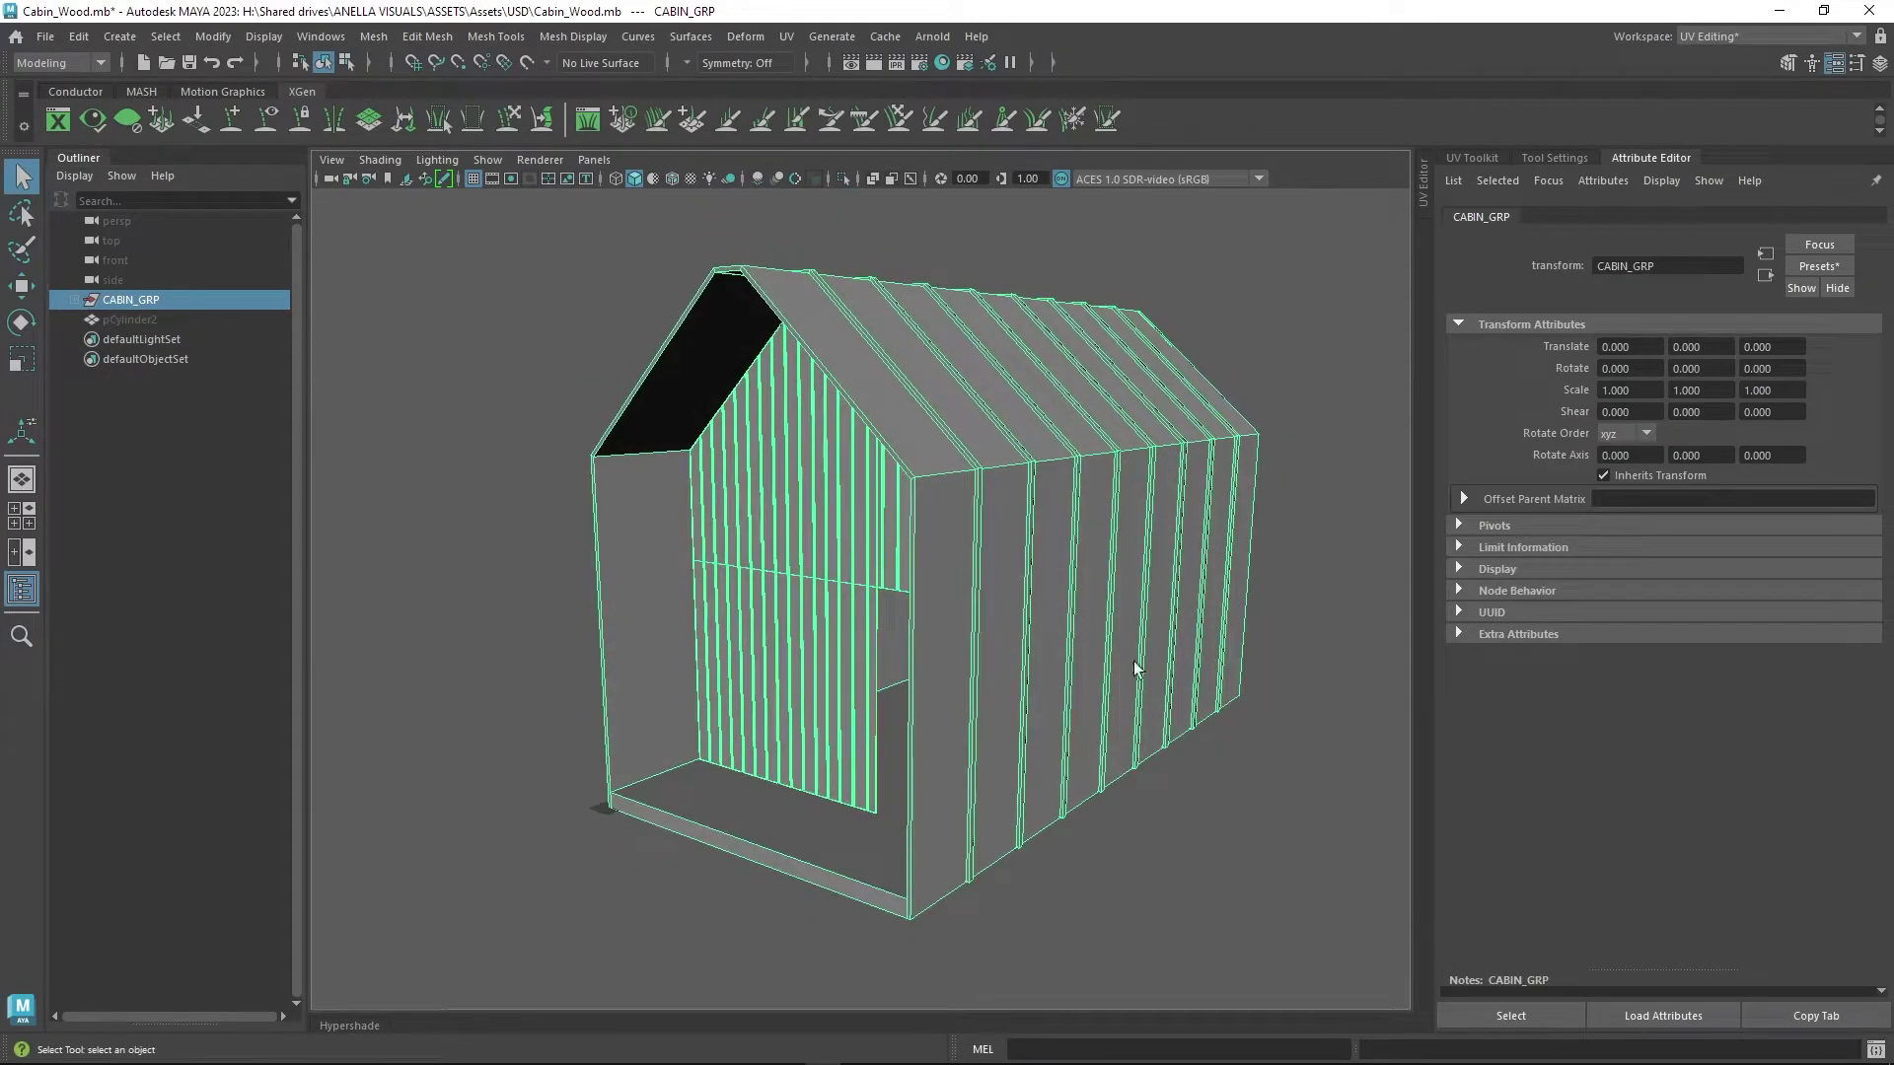
{"action": "left_click_drag", "start_coordinate": [1197, 684], "coordinate": [1250, 617], "text": "alt"}
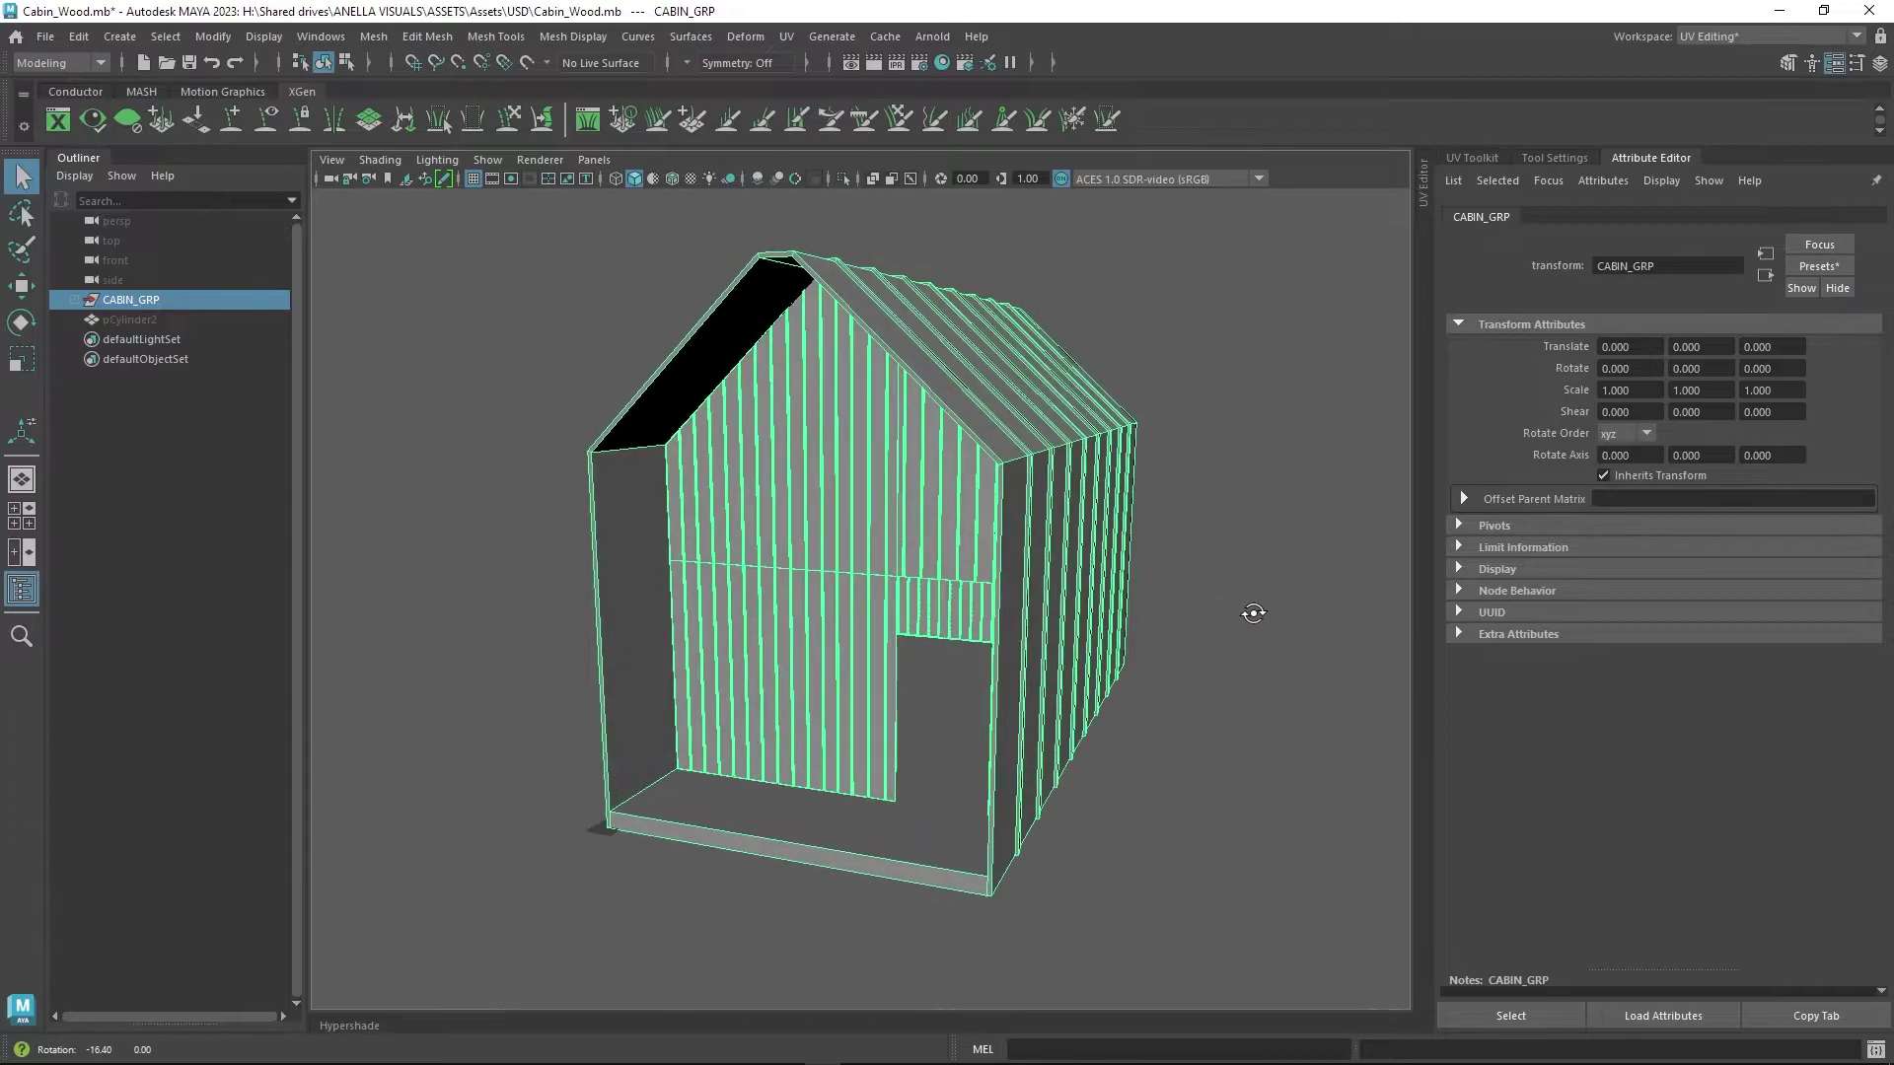
{"action": "left_click", "coordinate": [73, 299]}
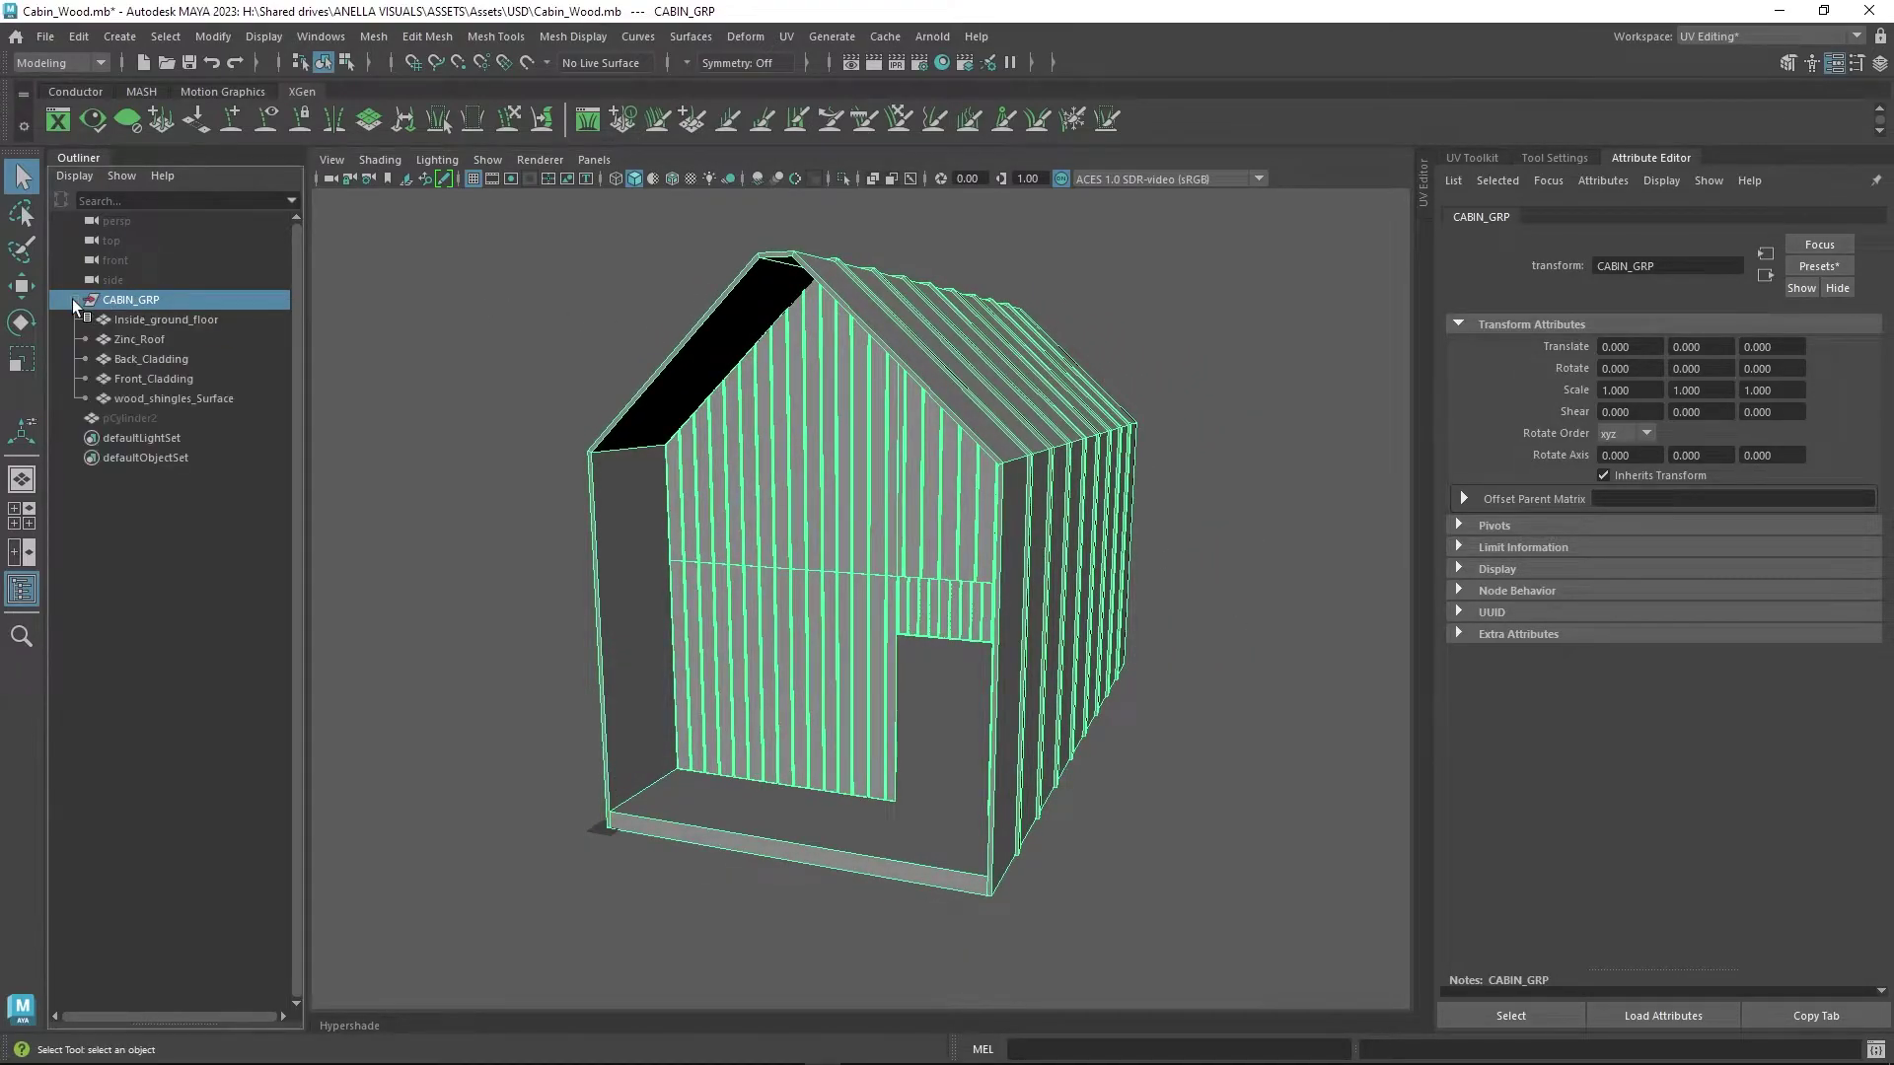
{"action": "left_click", "coordinate": [174, 339]}
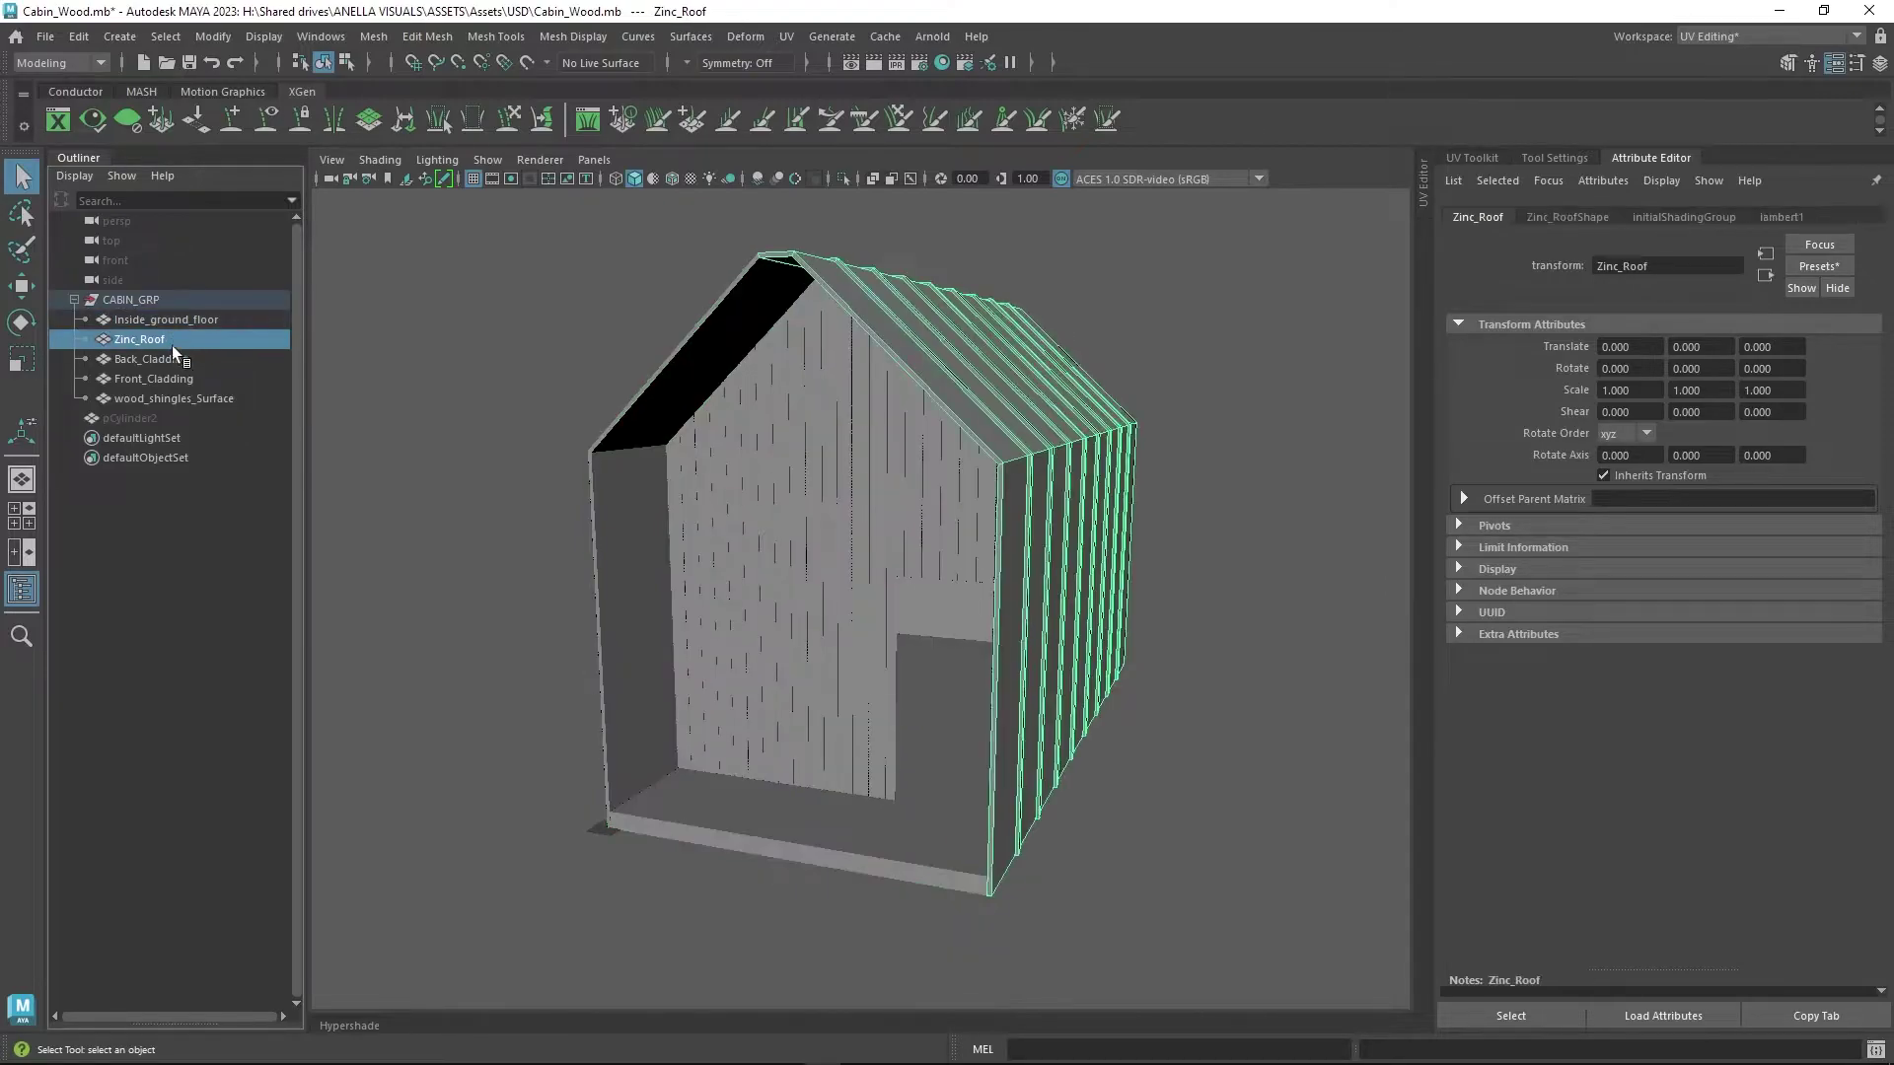
{"action": "left_click", "coordinate": [173, 359]}
{"action": "left_click", "coordinate": [176, 379]}
{"action": "left_click", "coordinate": [181, 400]}
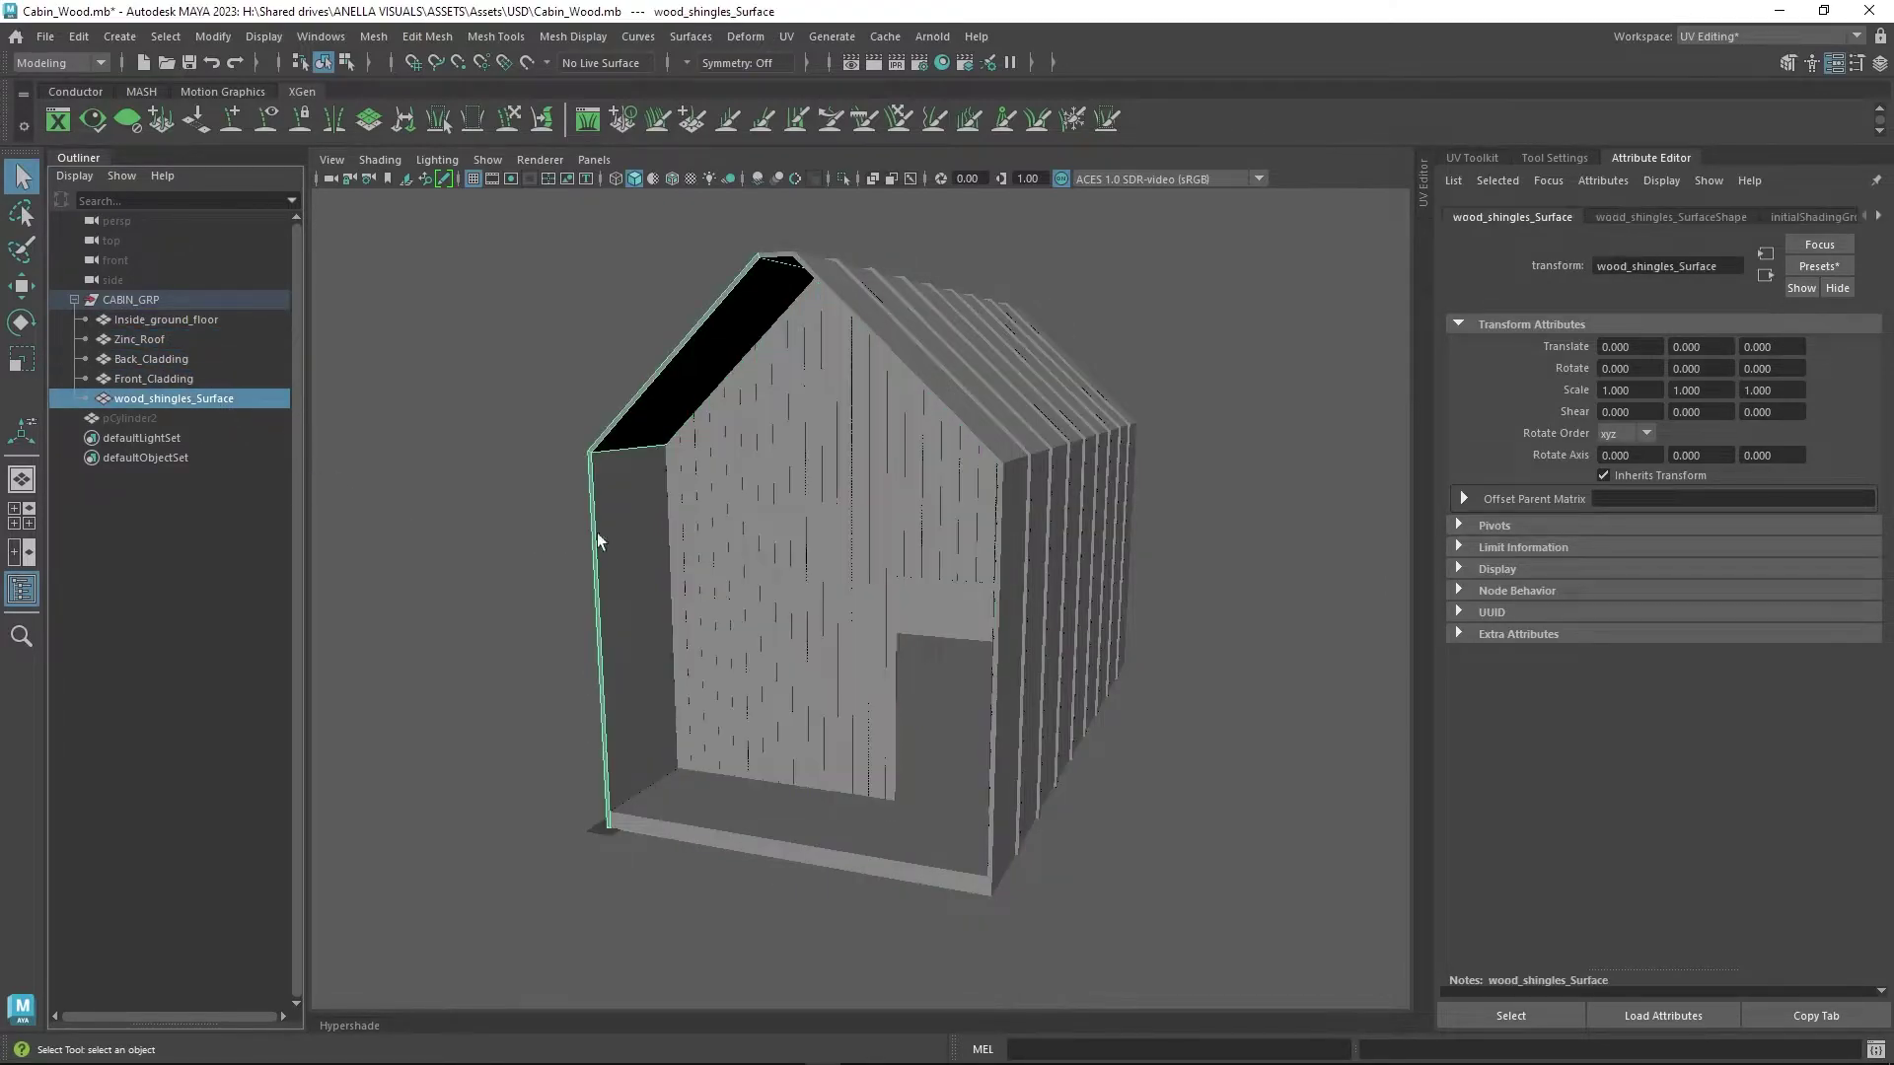
{"action": "left_click_drag", "start_coordinate": [691, 520], "coordinate": [690, 473], "text": "alt"}
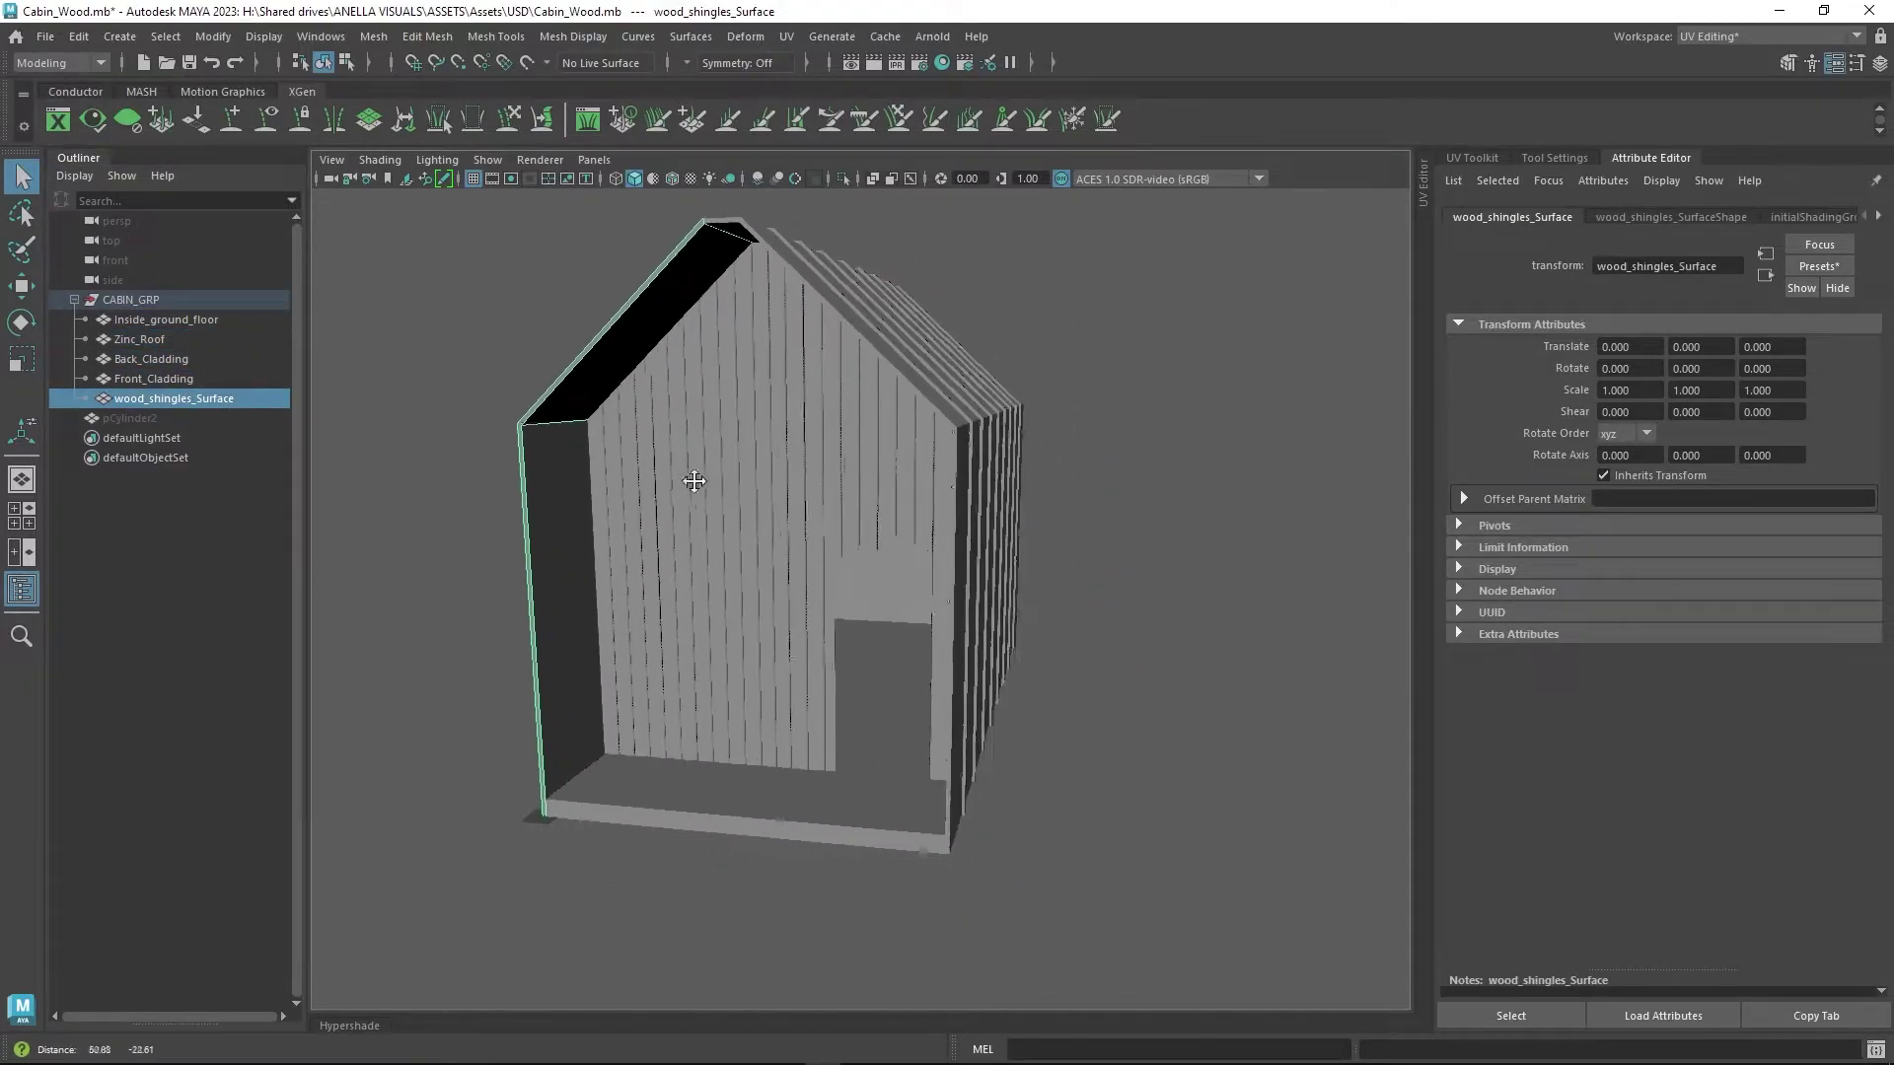
{"action": "left_click", "coordinate": [726, 423]}
{"action": "left_click_drag", "start_coordinate": [850, 677], "coordinate": [858, 631], "text": "alt"}
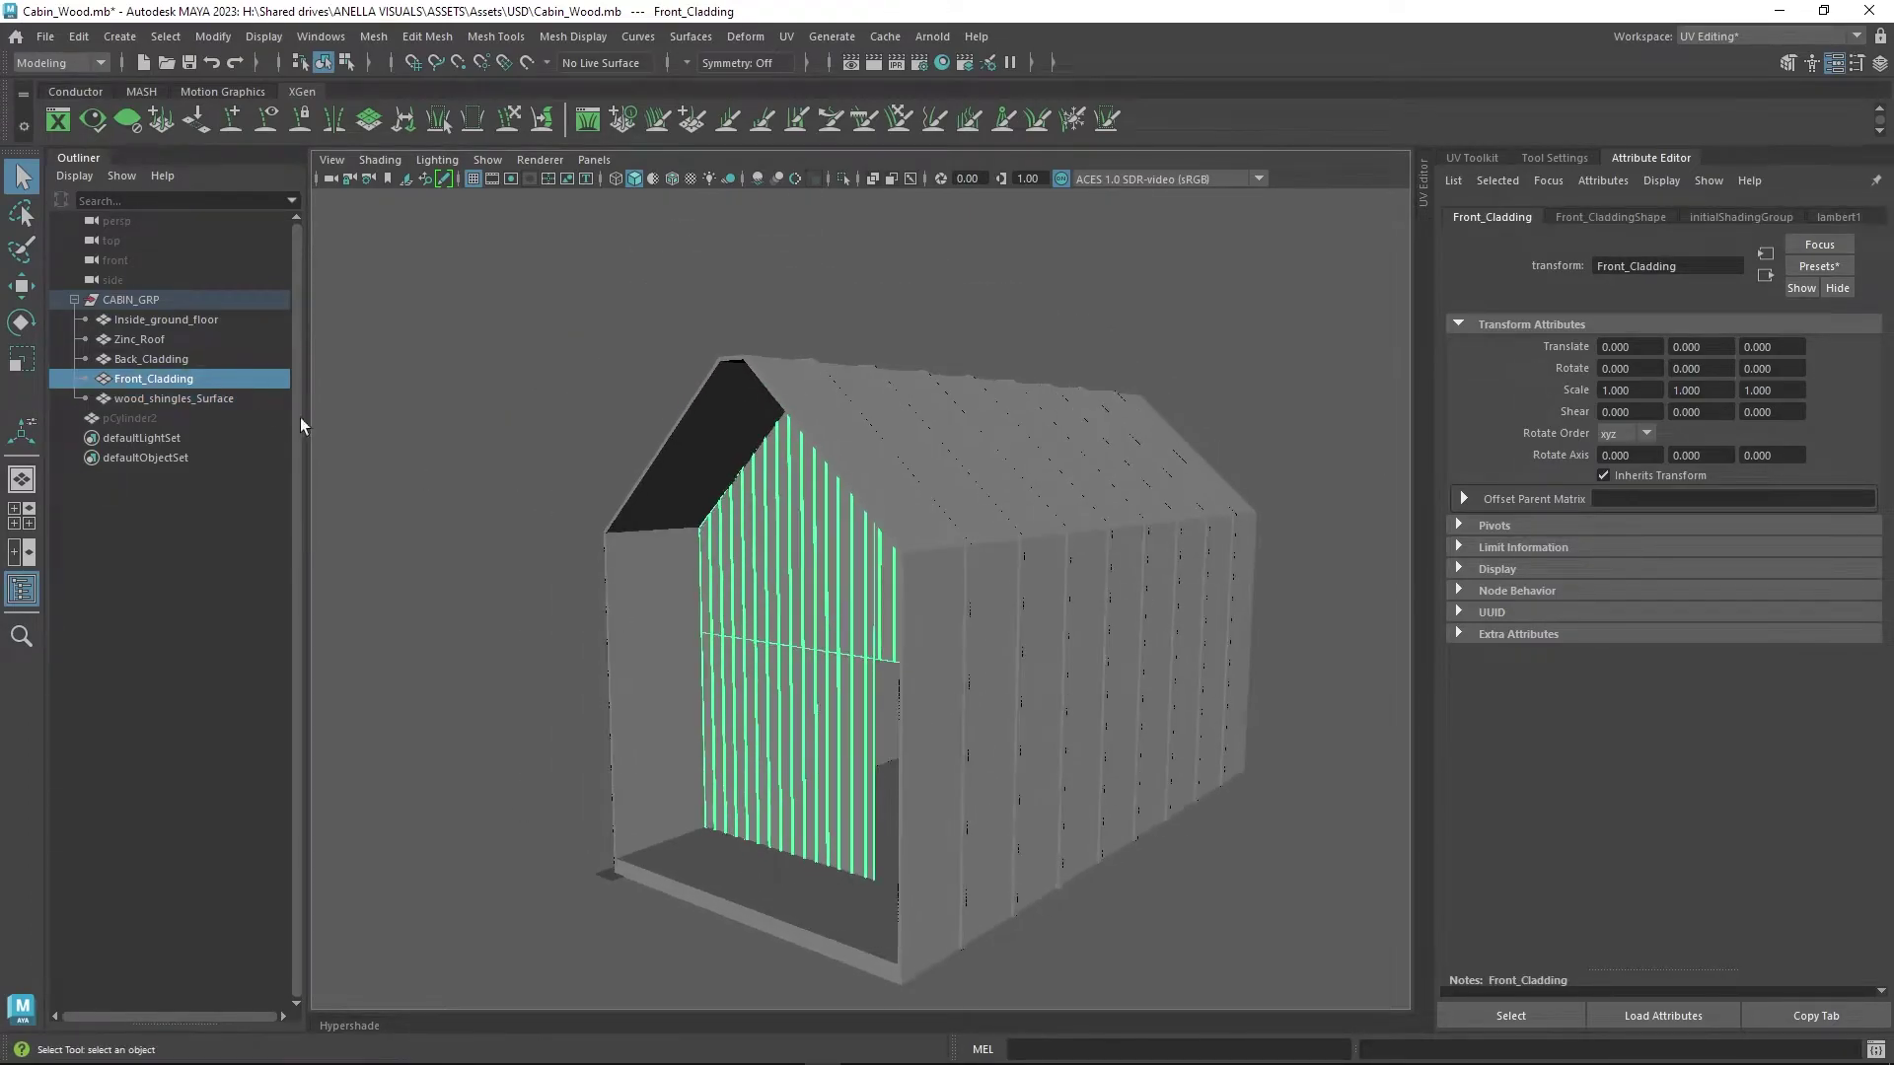
{"action": "left_click", "coordinate": [154, 294]}
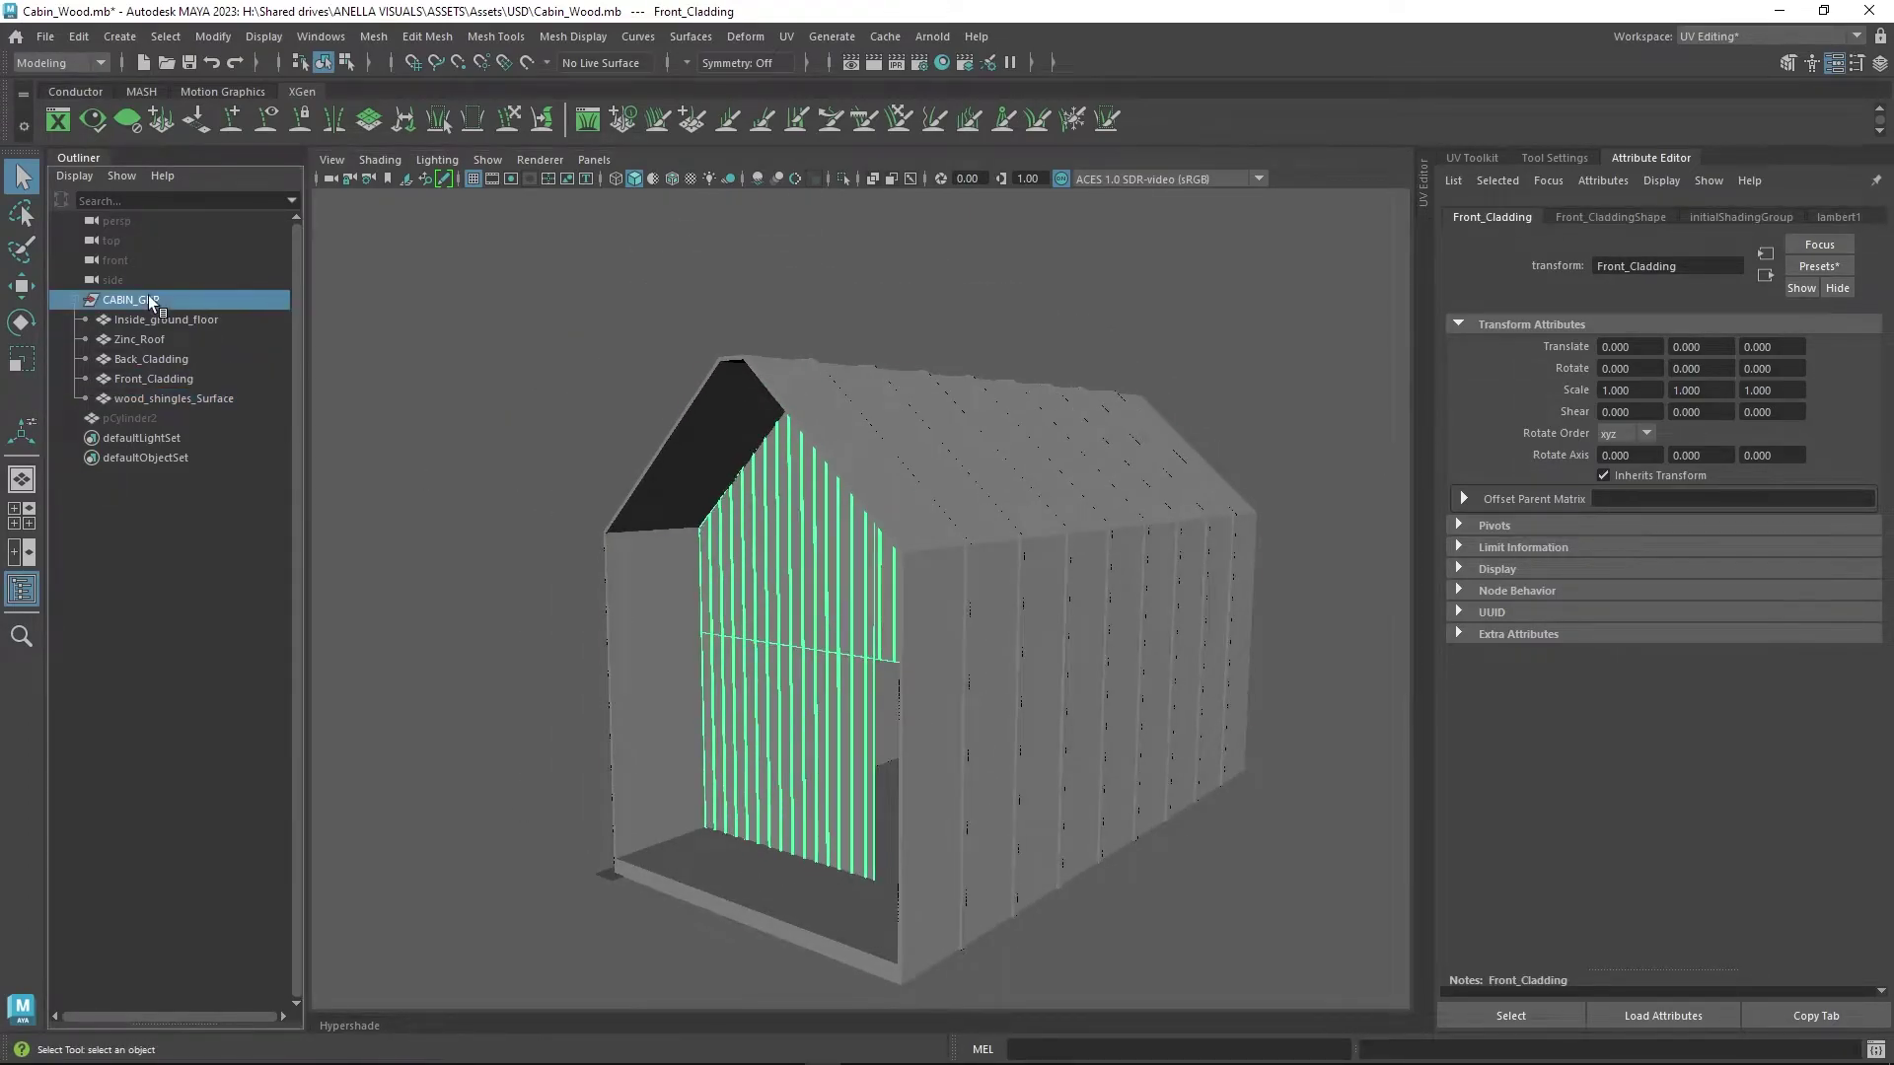
{"action": "left_click", "coordinate": [75, 300]}
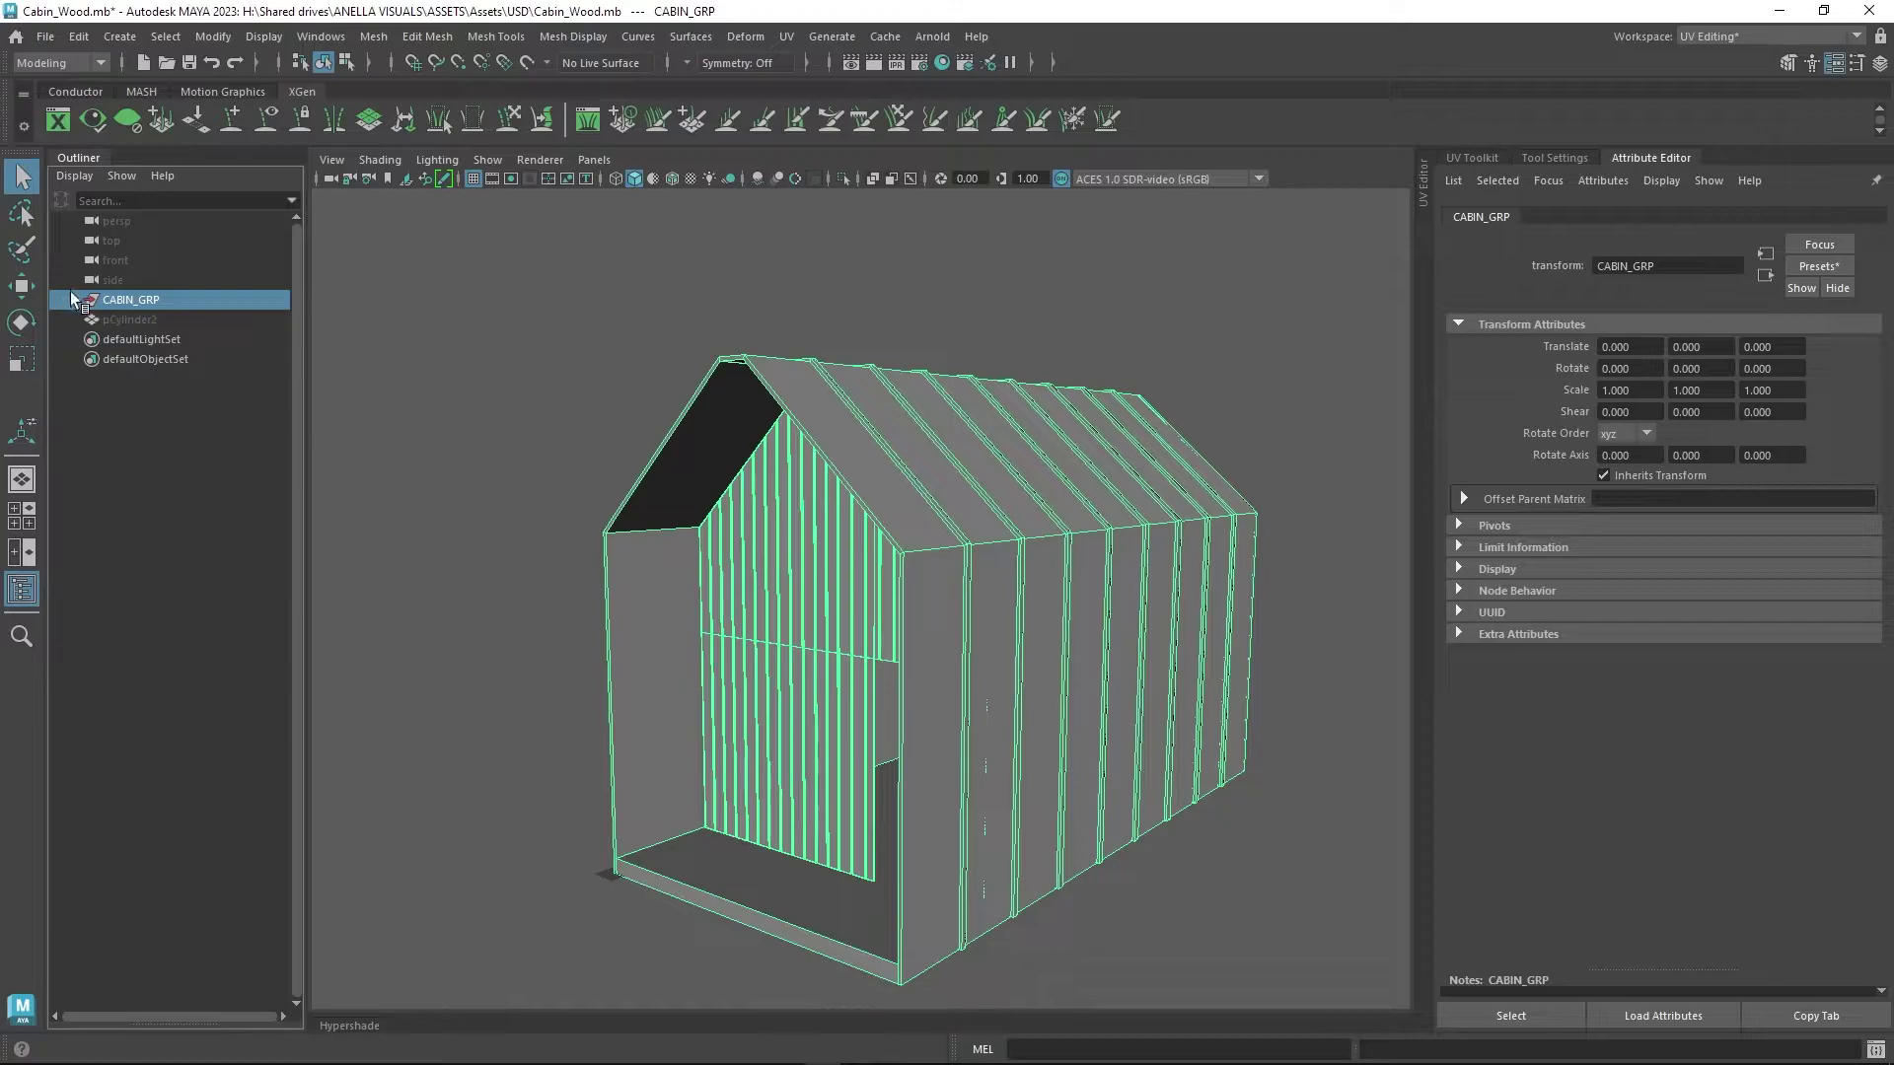
- Select the front cladding boards and view them from slightly above
{"action": "left_click", "coordinate": [856, 571]}
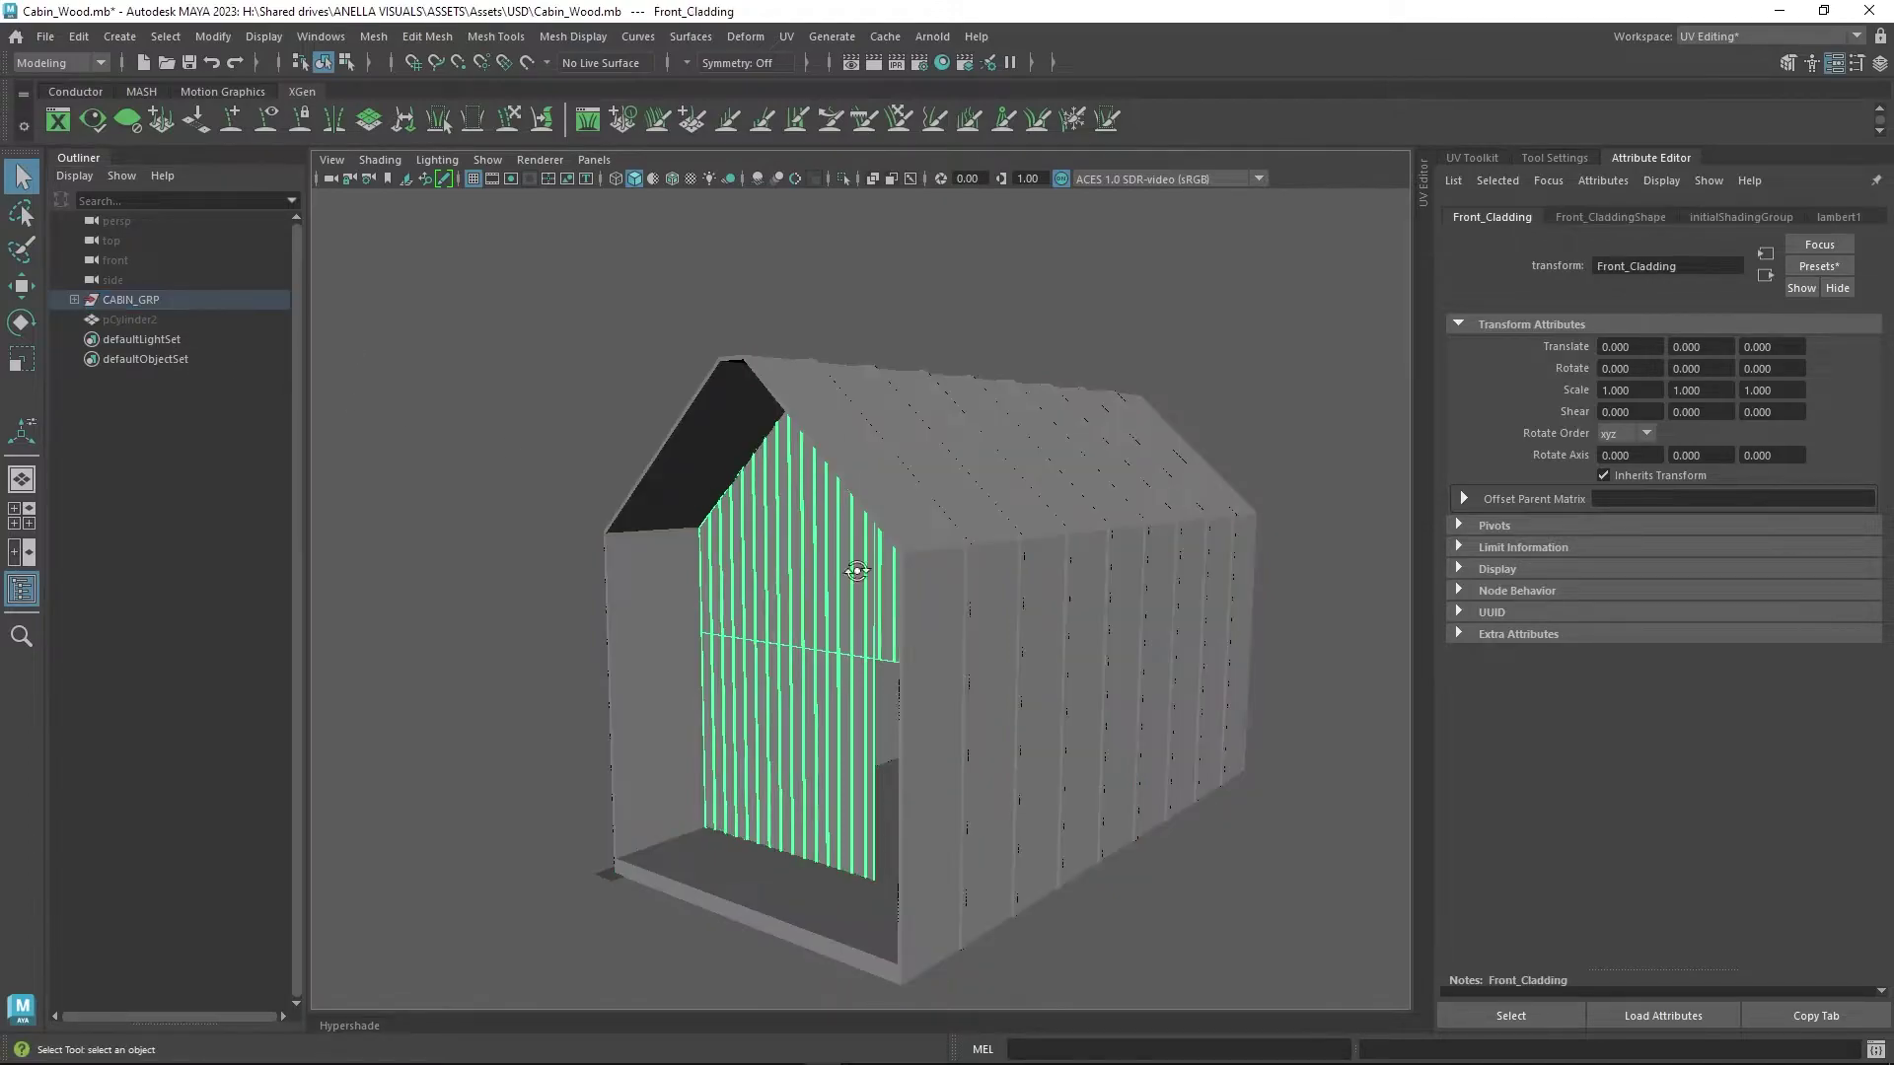
{"action": "scroll", "coordinate": [902, 572], "scroll_direction": "up", "scroll_amount": 5}
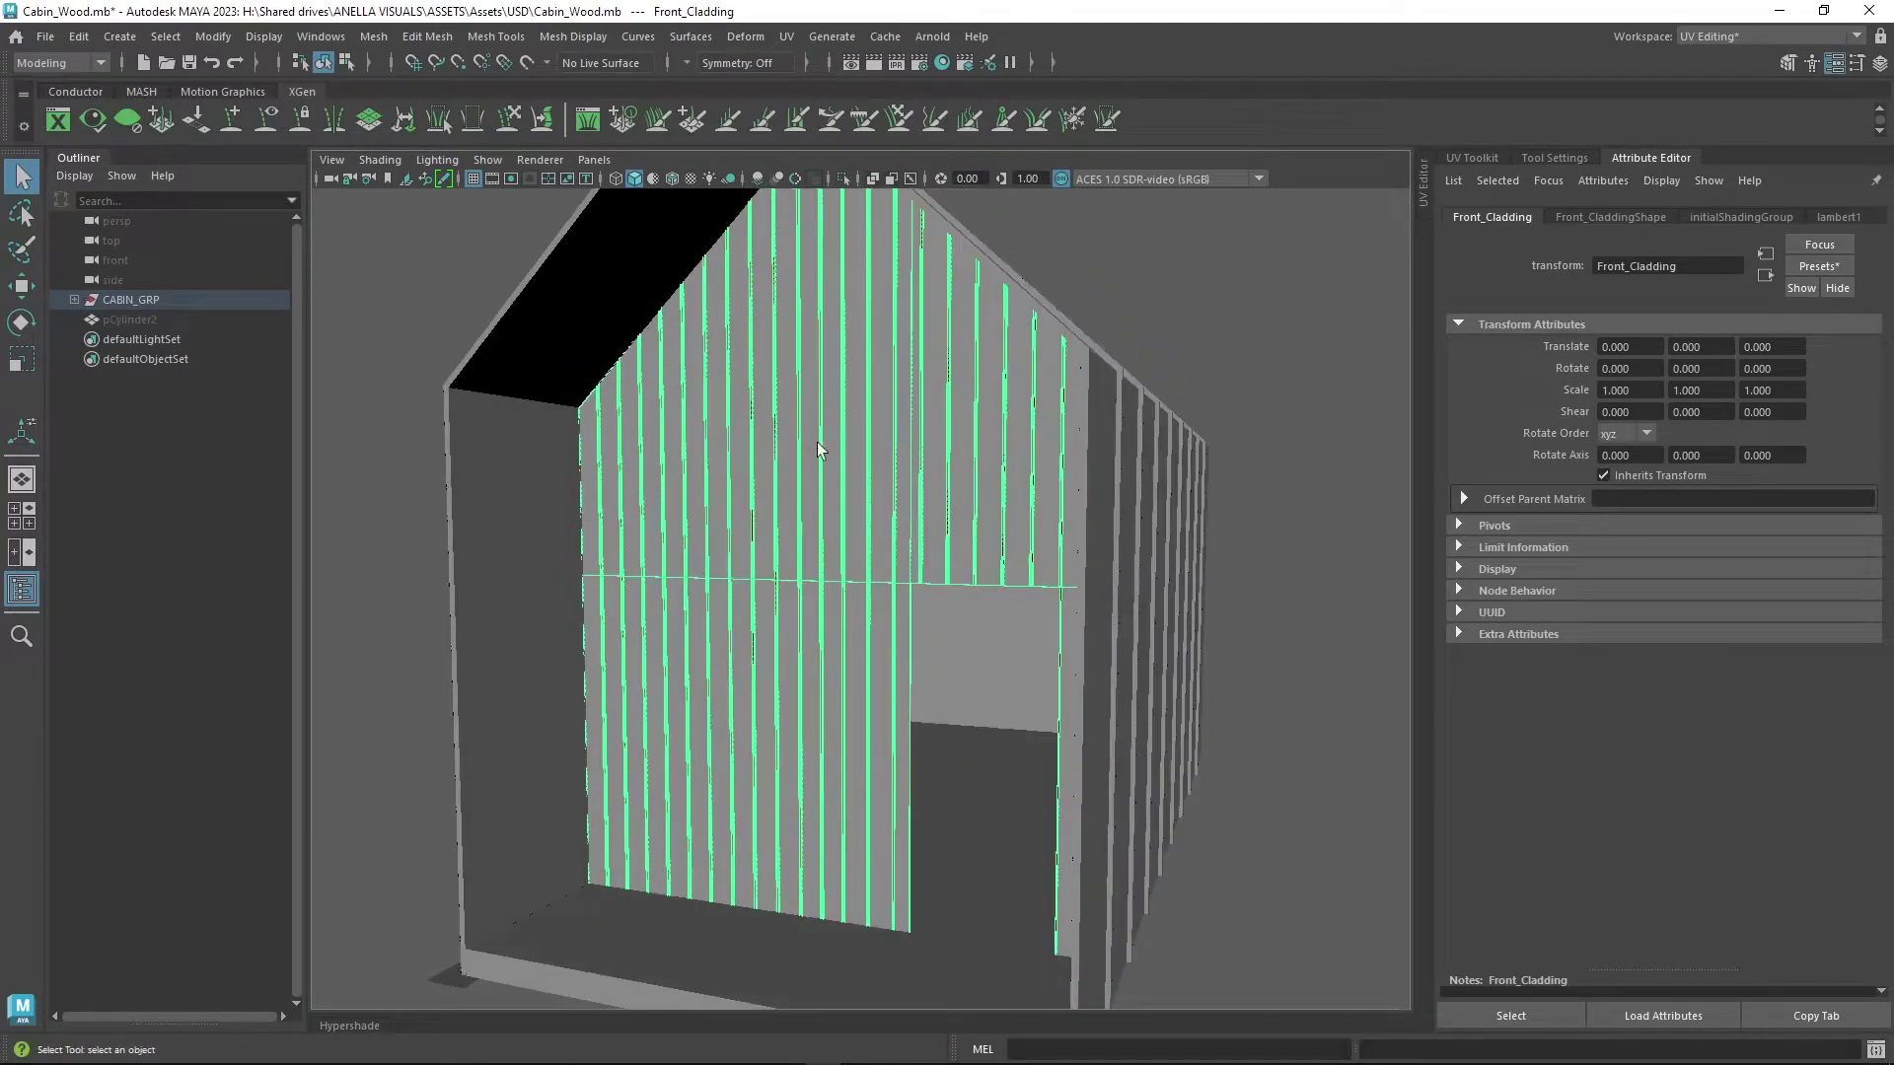
{"action": "left_click_drag", "start_coordinate": [881, 443], "coordinate": [782, 364], "text": "alt"}
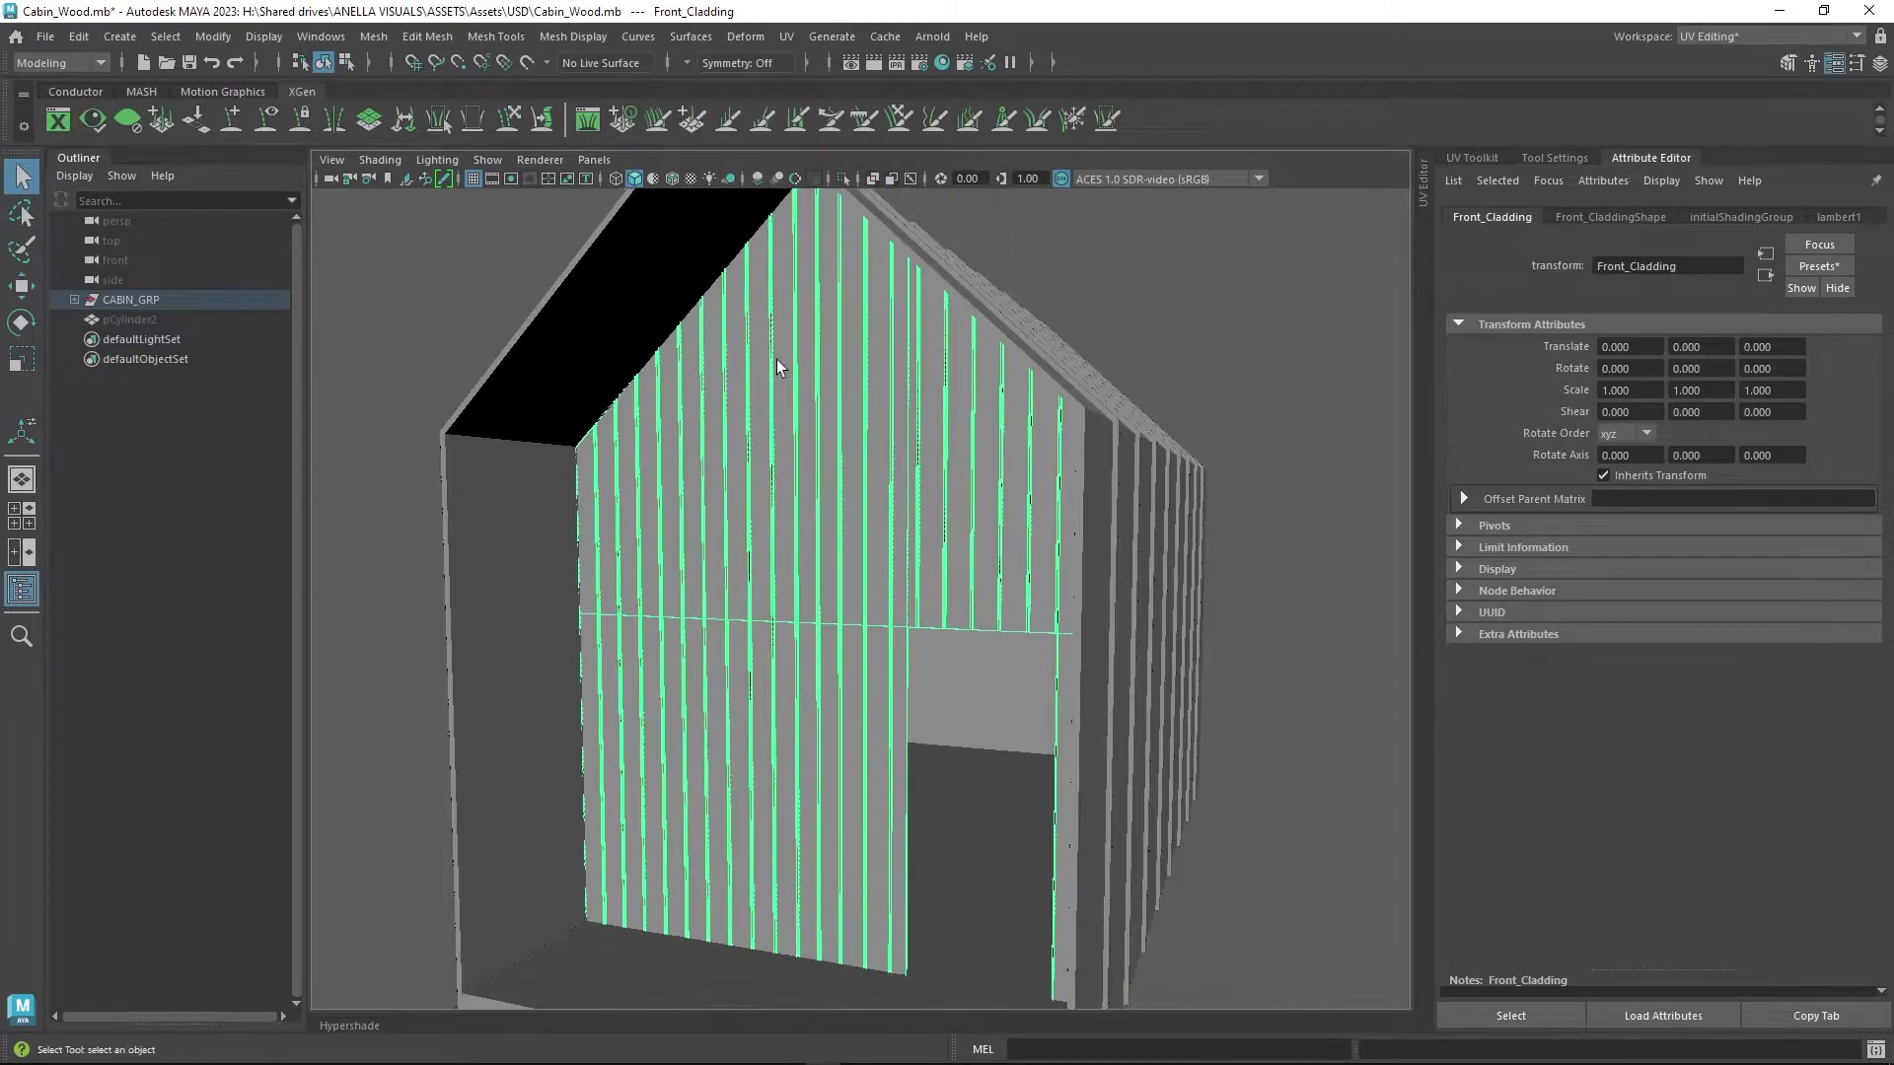
- Create a usdPreviewSurface material node in the Hypershade graph by searching 'usd'
{"action": "left_click", "coordinate": [943, 63]}
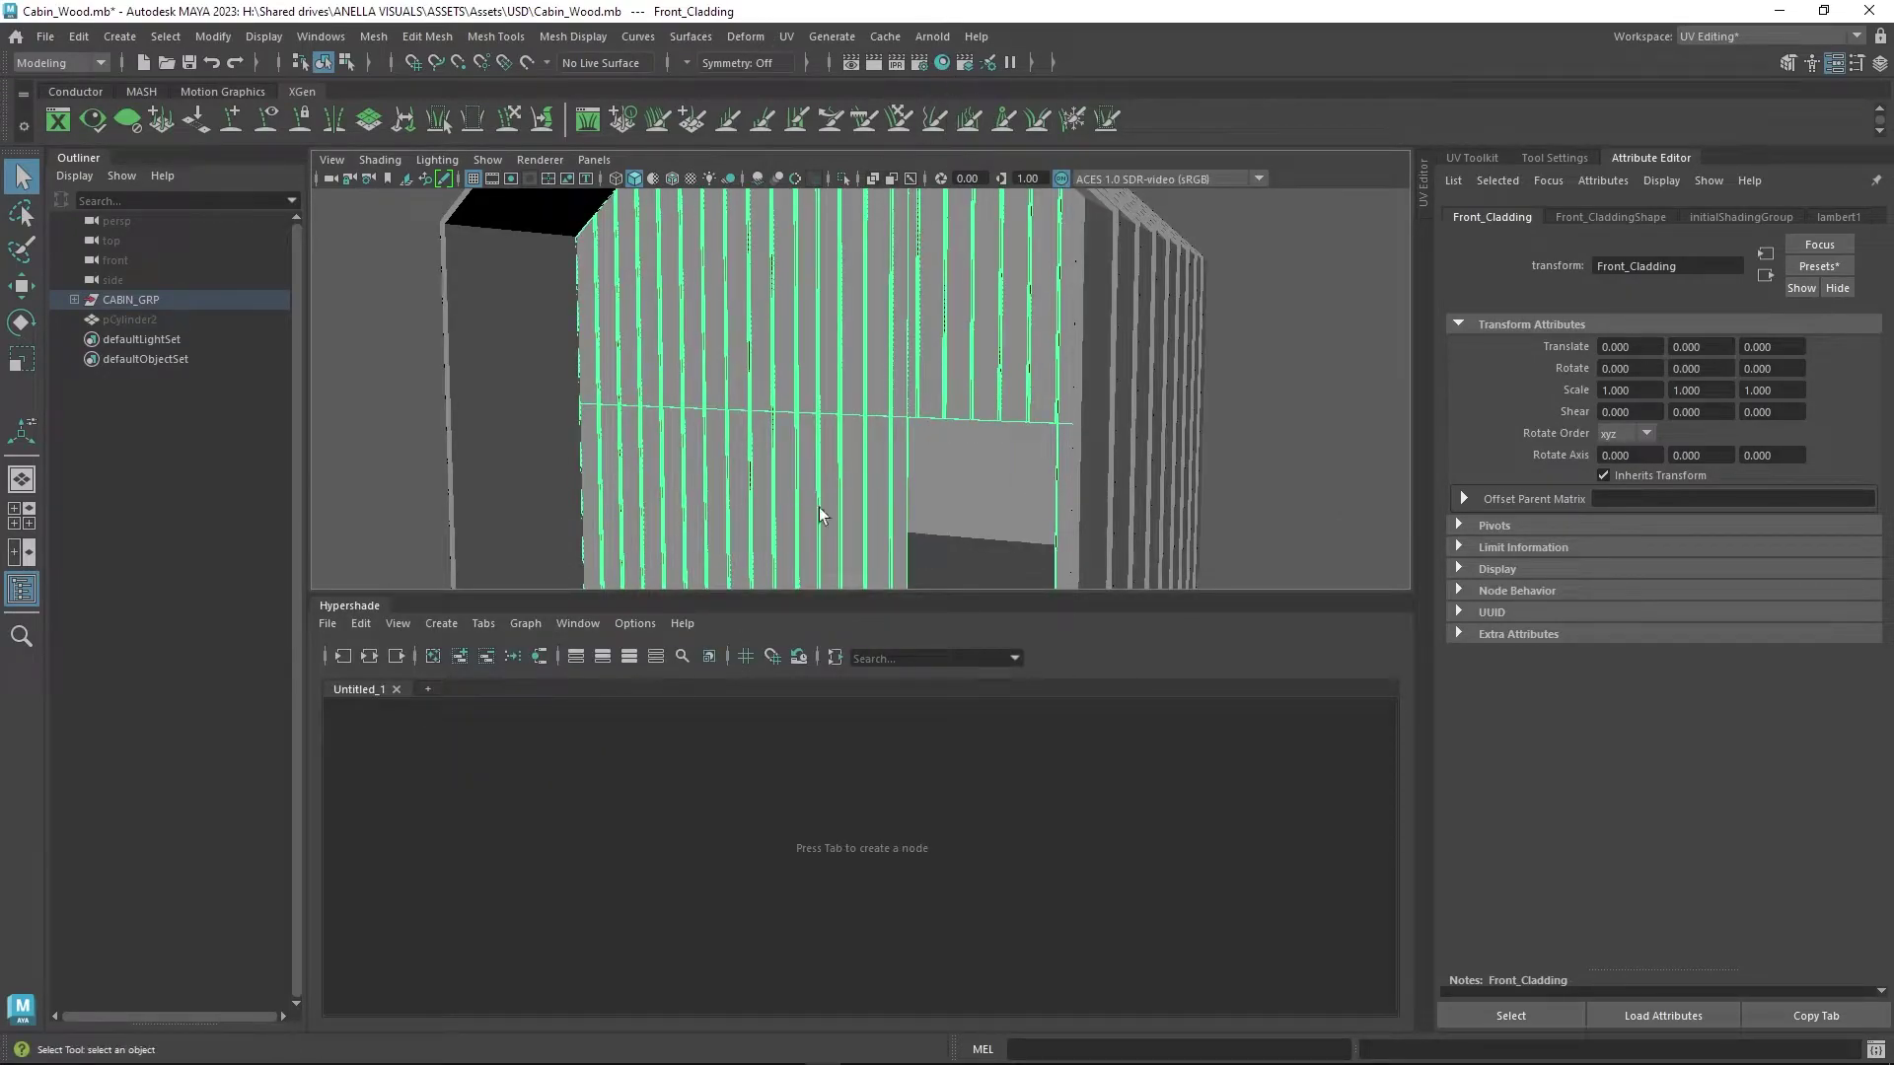
{"action": "left_click", "coordinate": [547, 773]}
{"action": "key", "text": "Tab"}
{"action": "type", "text": "usd"}
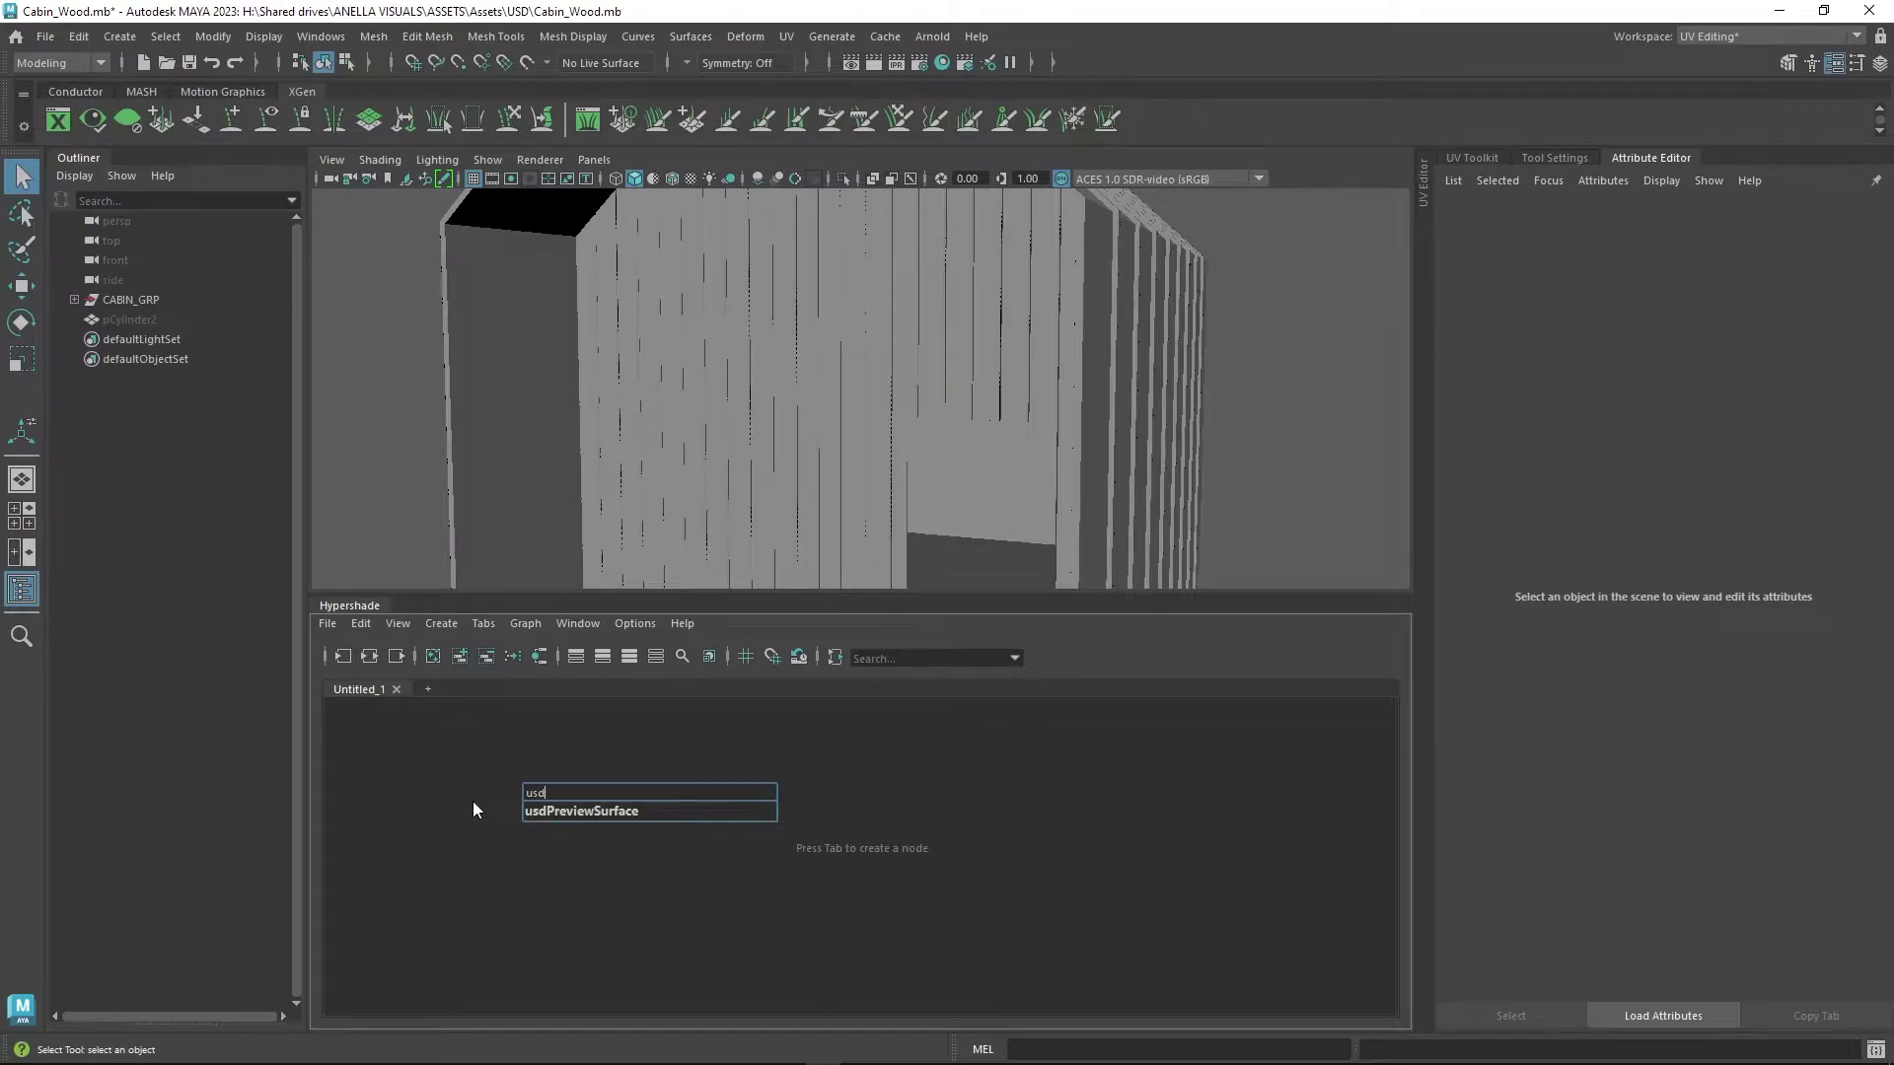
{"action": "key", "text": "Down"}
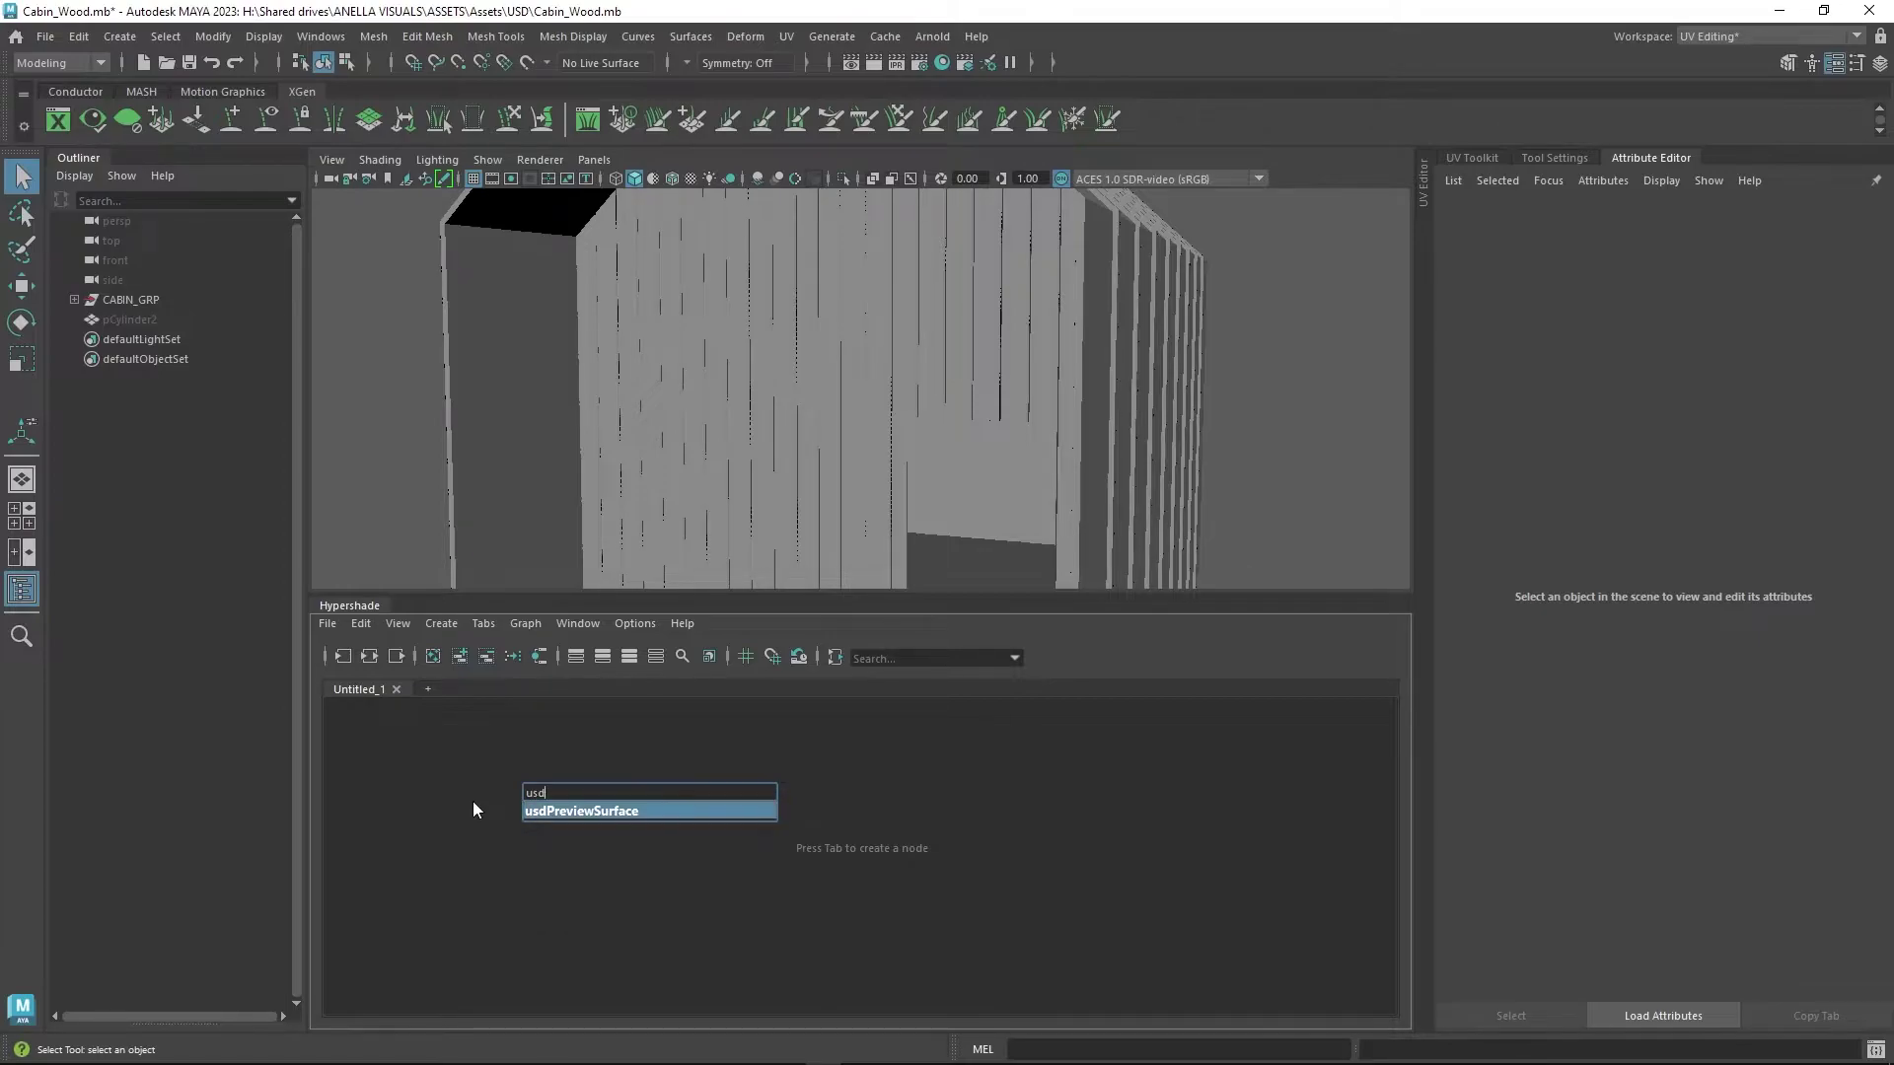
{"action": "key", "text": "Return"}
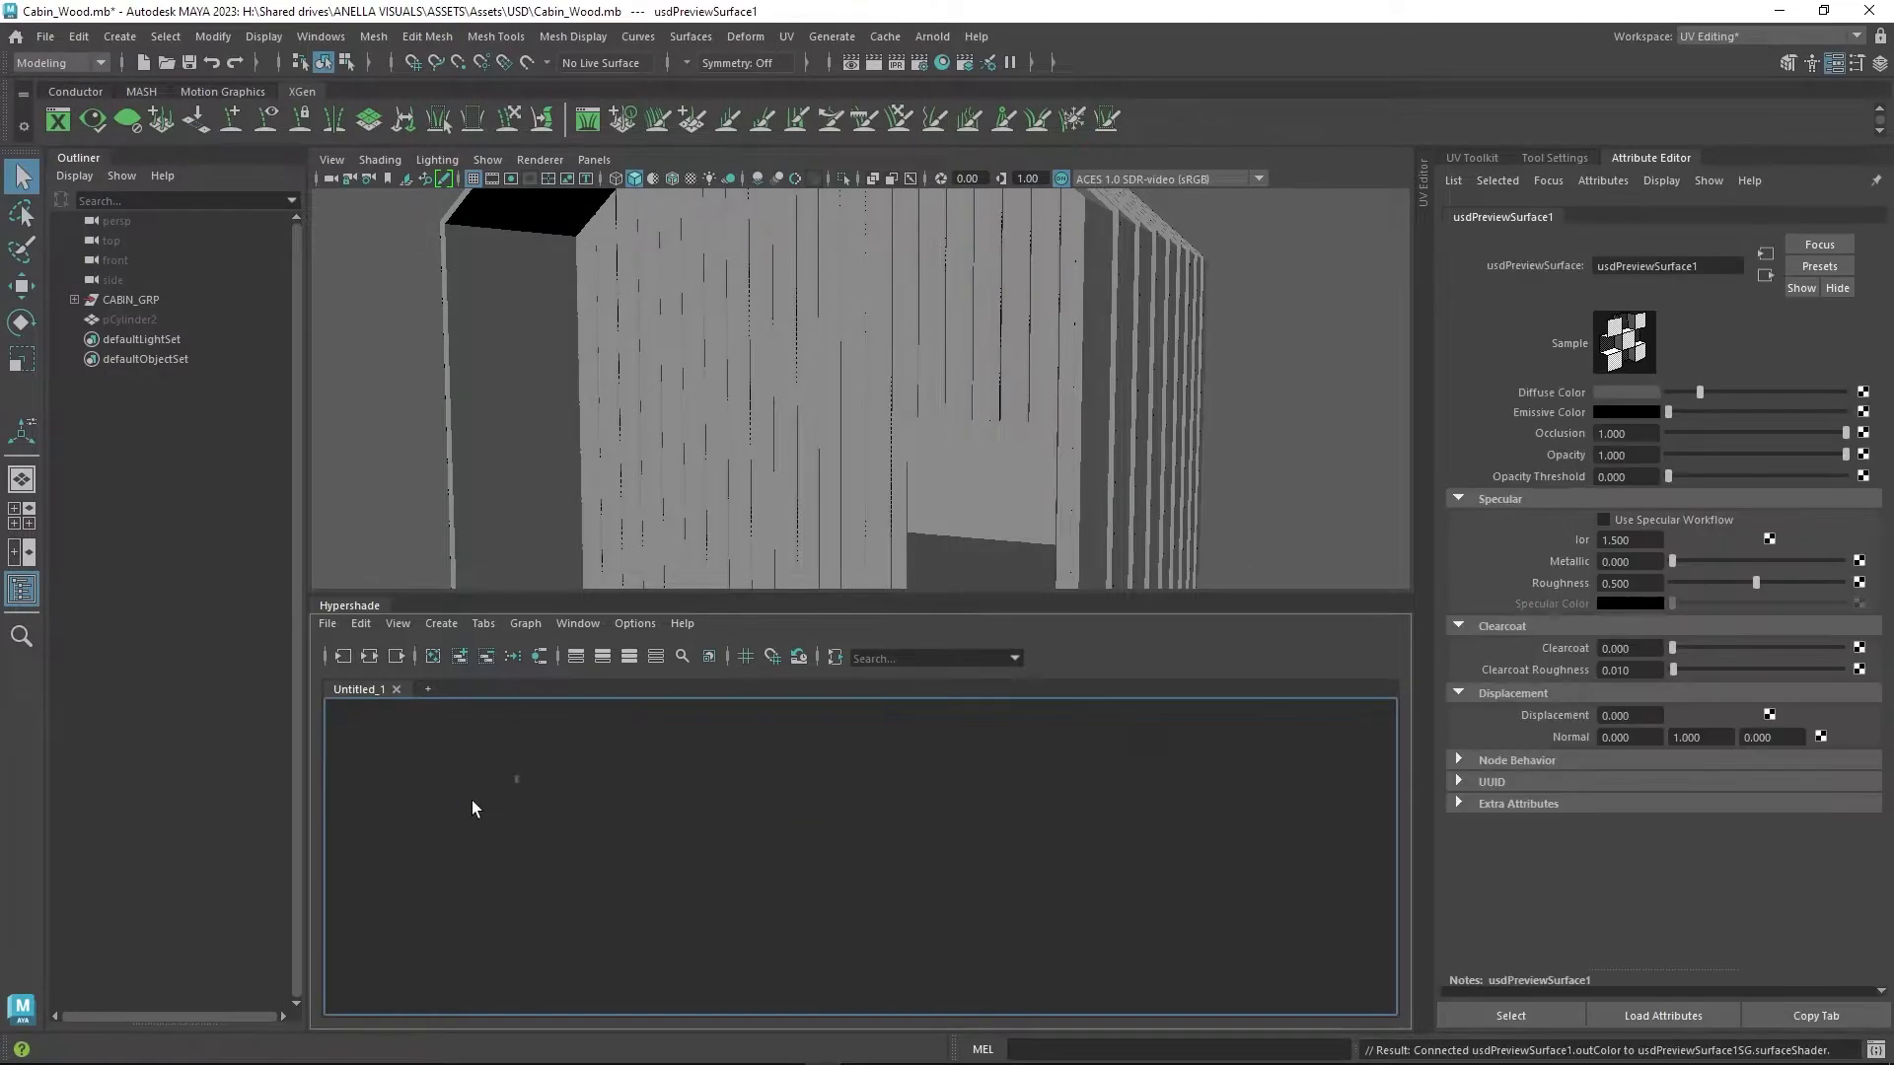
- Place usdPreviewSurface1 in the graph and space it apart from usdPreviewSurface1SG on the right
{"action": "left_click", "coordinate": [493, 756]}
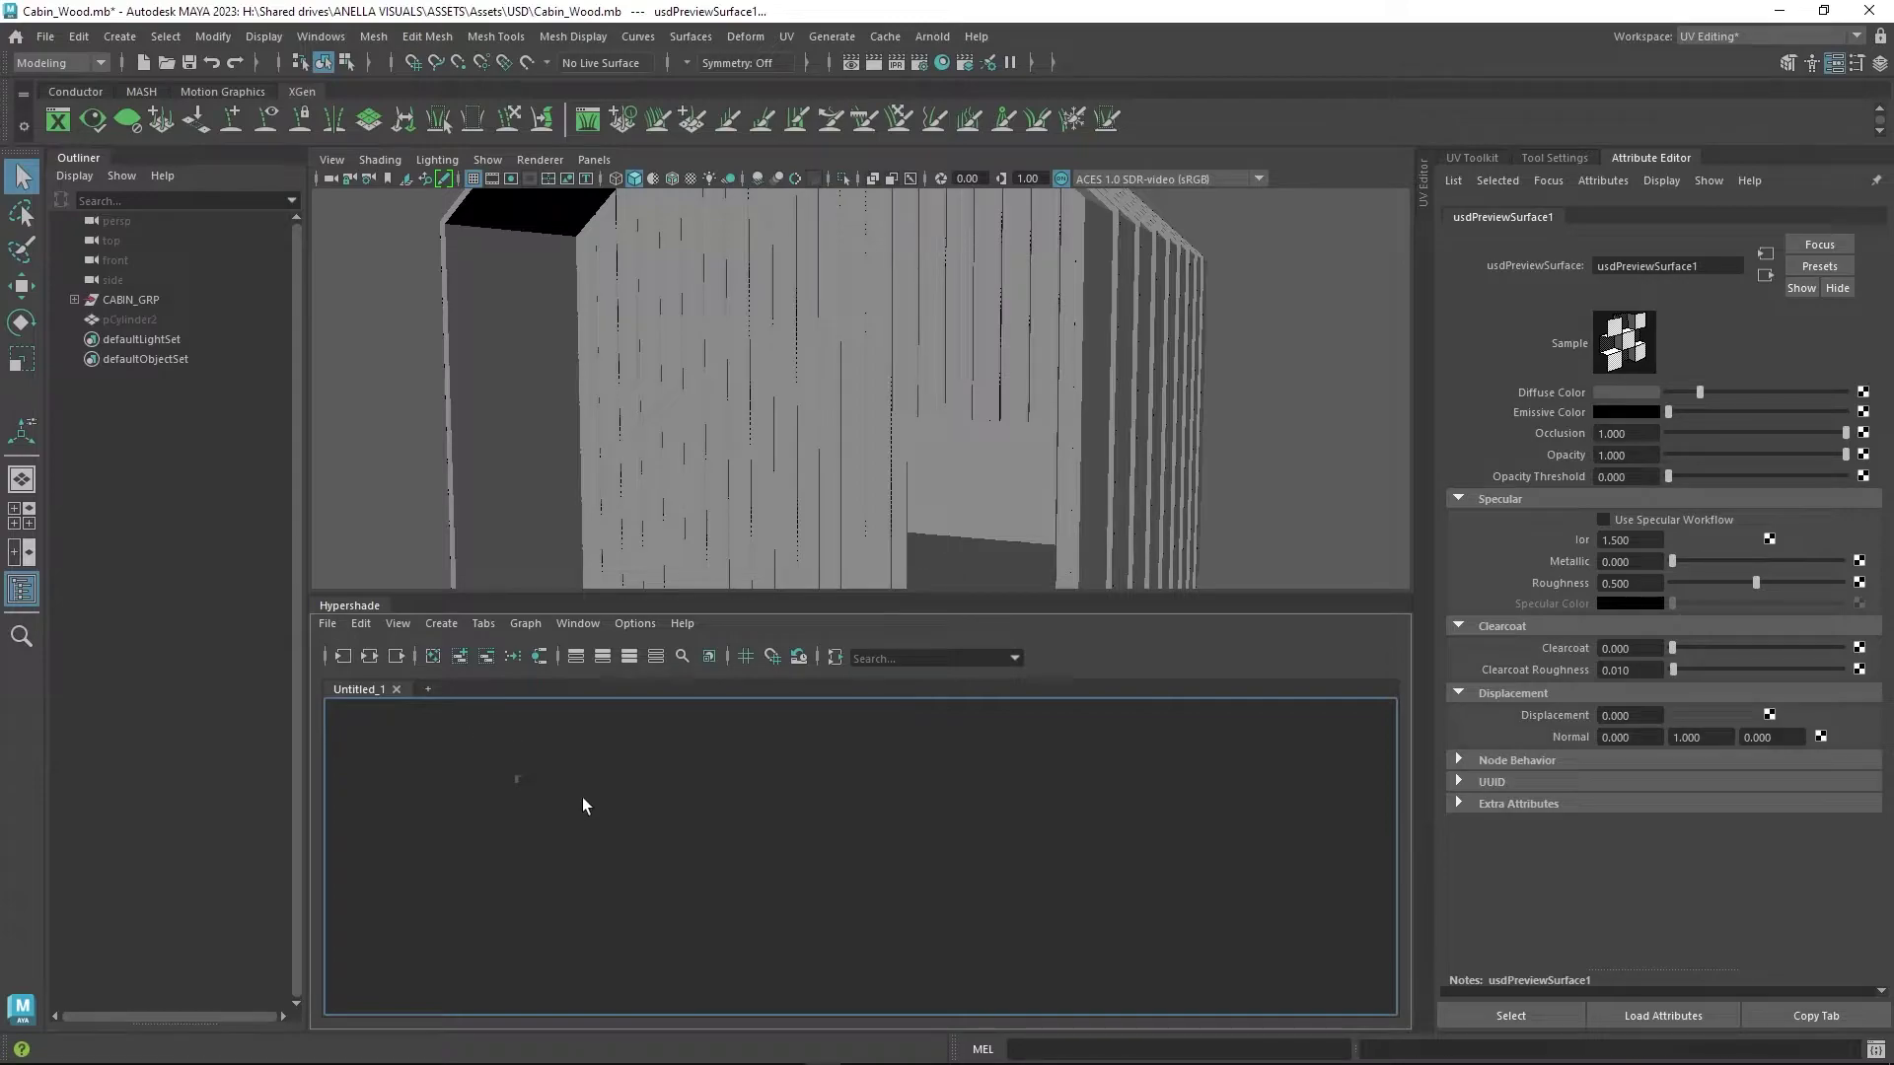
{"action": "left_click", "coordinate": [971, 864]}
{"action": "left_click_drag", "start_coordinate": [933, 796], "coordinate": [1034, 789]}
{"action": "left_click_drag", "start_coordinate": [804, 740], "coordinate": [891, 723]}
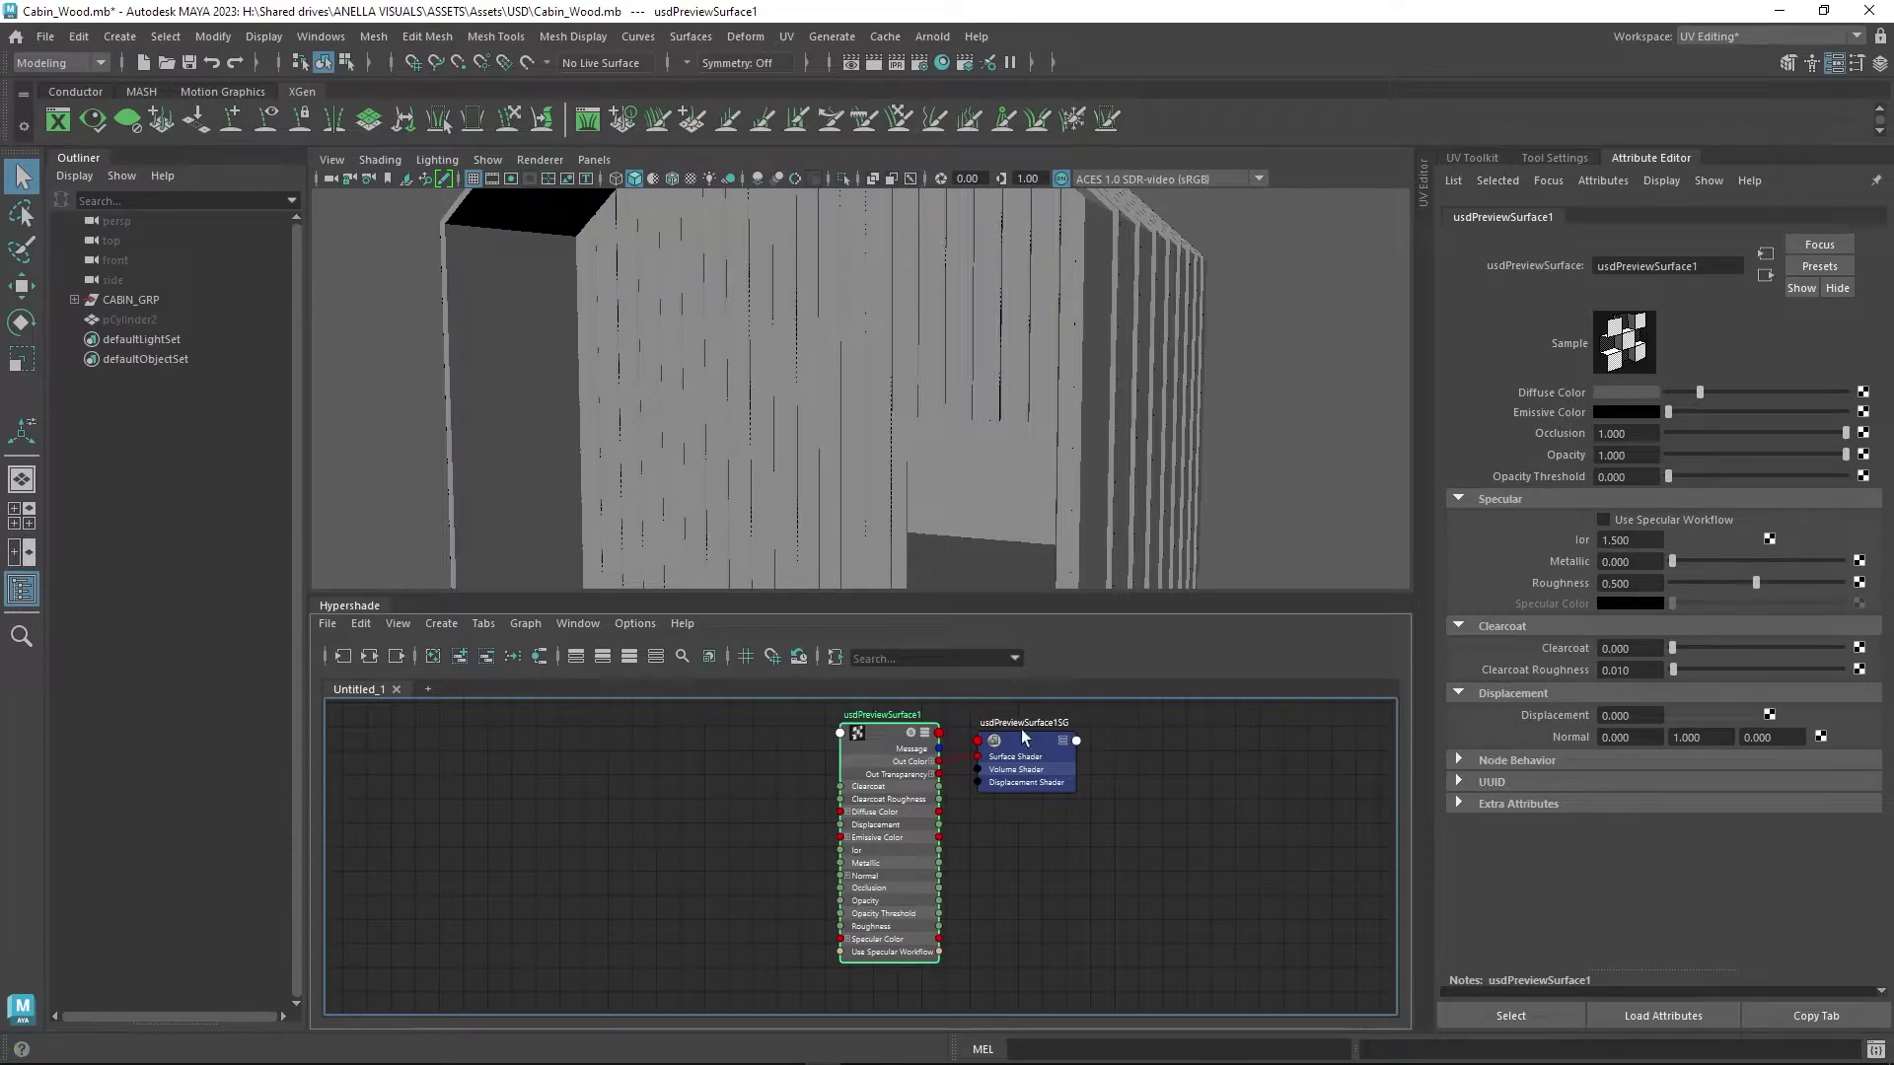
{"action": "mouse_move", "coordinate": [1018, 747]}
{"action": "left_mouse_down"}
{"action": "mouse_move", "coordinate": [1085, 753]}
{"action": "mouse_move", "coordinate": [996, 751]}
{"action": "left_mouse_up"}
{"action": "scroll", "coordinate": [890, 718], "scroll_direction": "up", "scroll_amount": 2}
{"action": "left_click", "coordinate": [945, 753]}
{"action": "mouse_move", "coordinate": [1245, 796]}
{"action": "left_mouse_down"}
{"action": "mouse_move", "coordinate": [1258, 813]}
{"action": "mouse_move", "coordinate": [1242, 799]}
{"action": "left_mouse_up"}
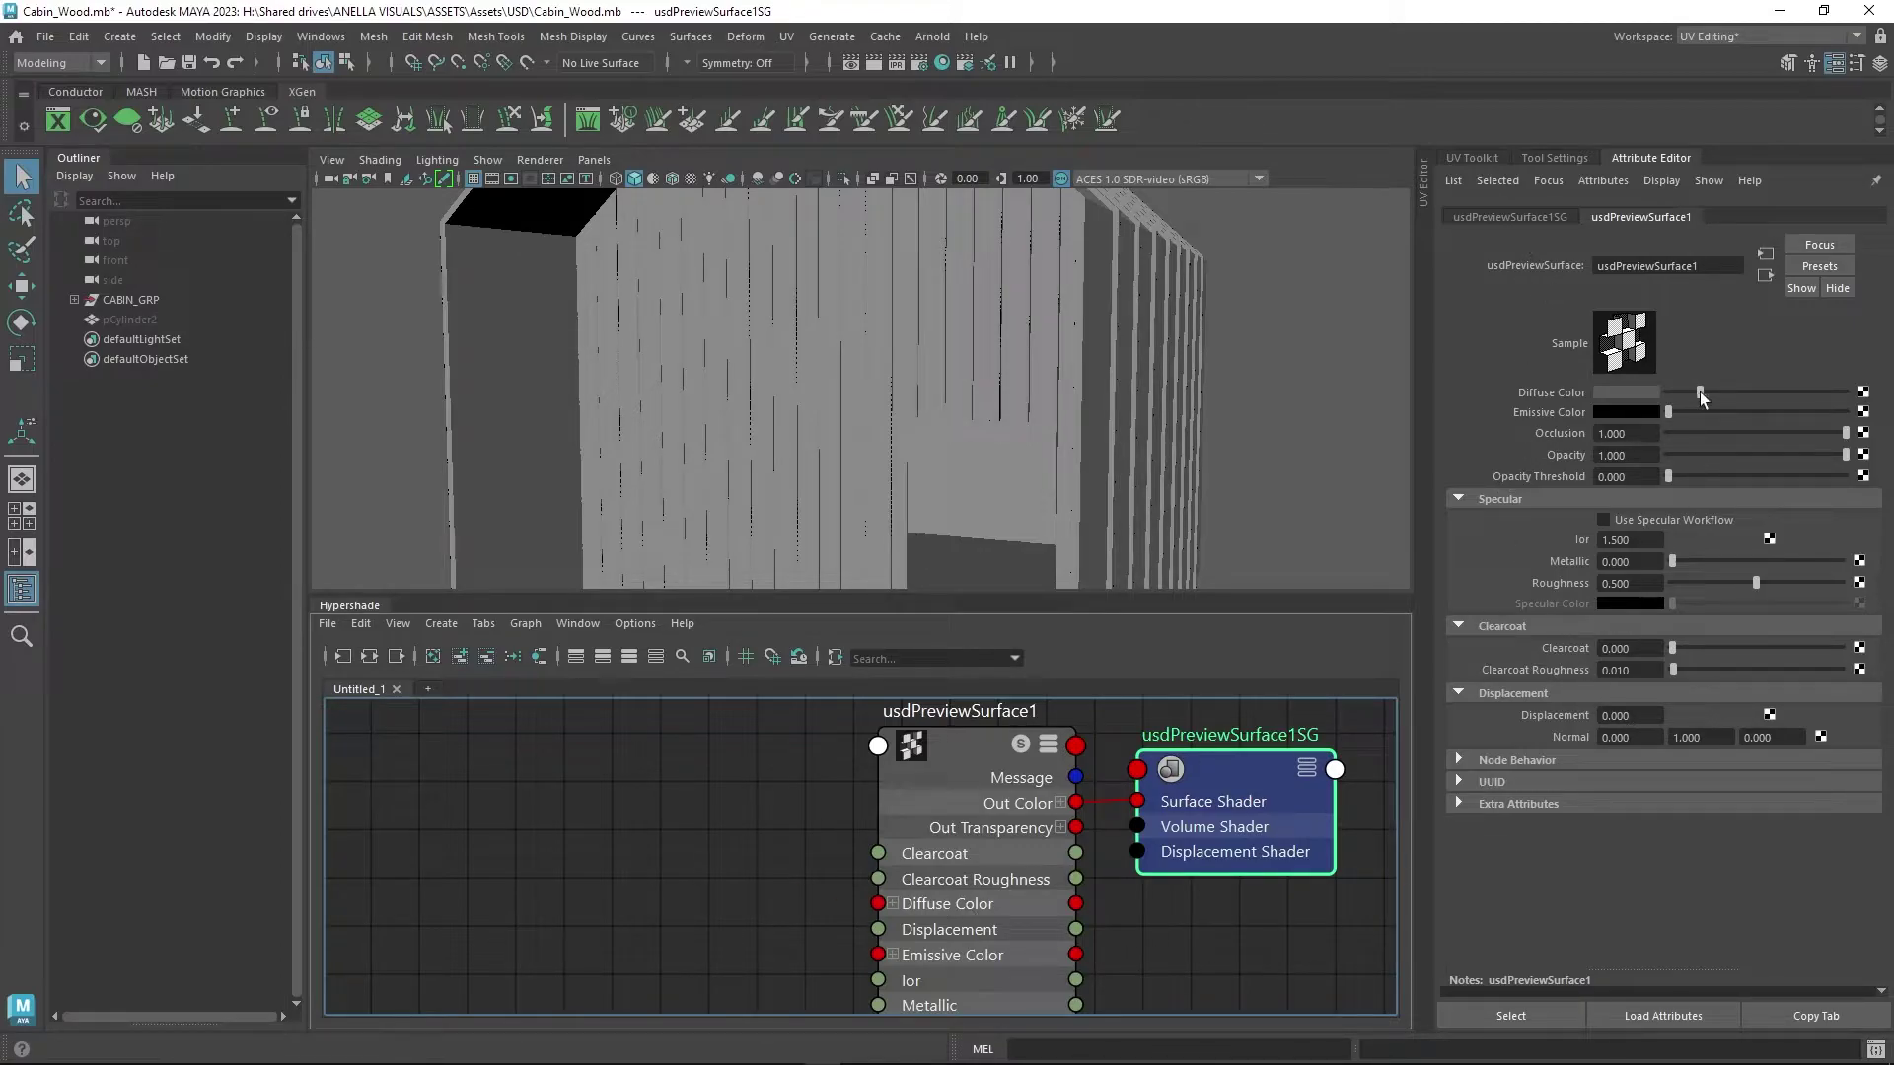
{"action": "scroll", "coordinate": [809, 896], "scroll_direction": "down", "scroll_amount": 2}
{"action": "middle_click_drag", "start_coordinate": [809, 896], "coordinate": [813, 858]}
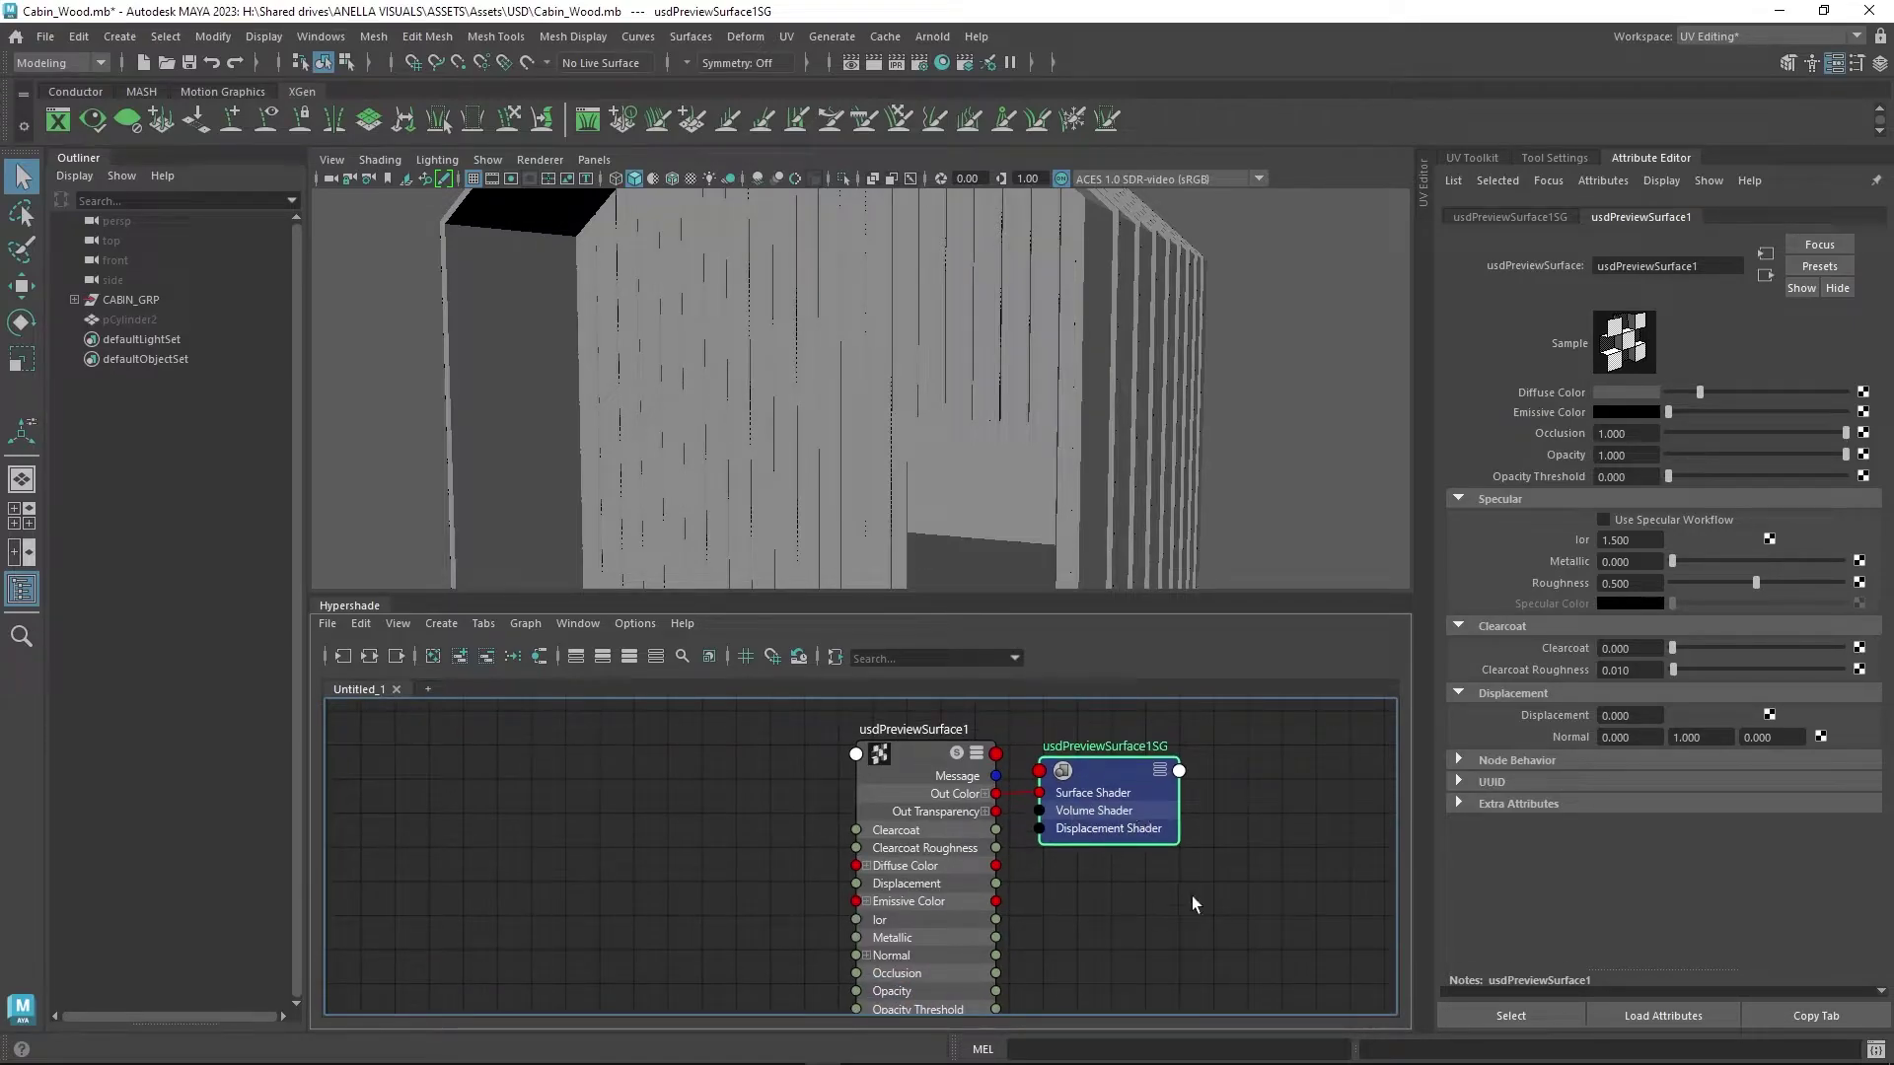
{"action": "left_click_drag", "start_coordinate": [1153, 804], "coordinate": [1192, 804]}
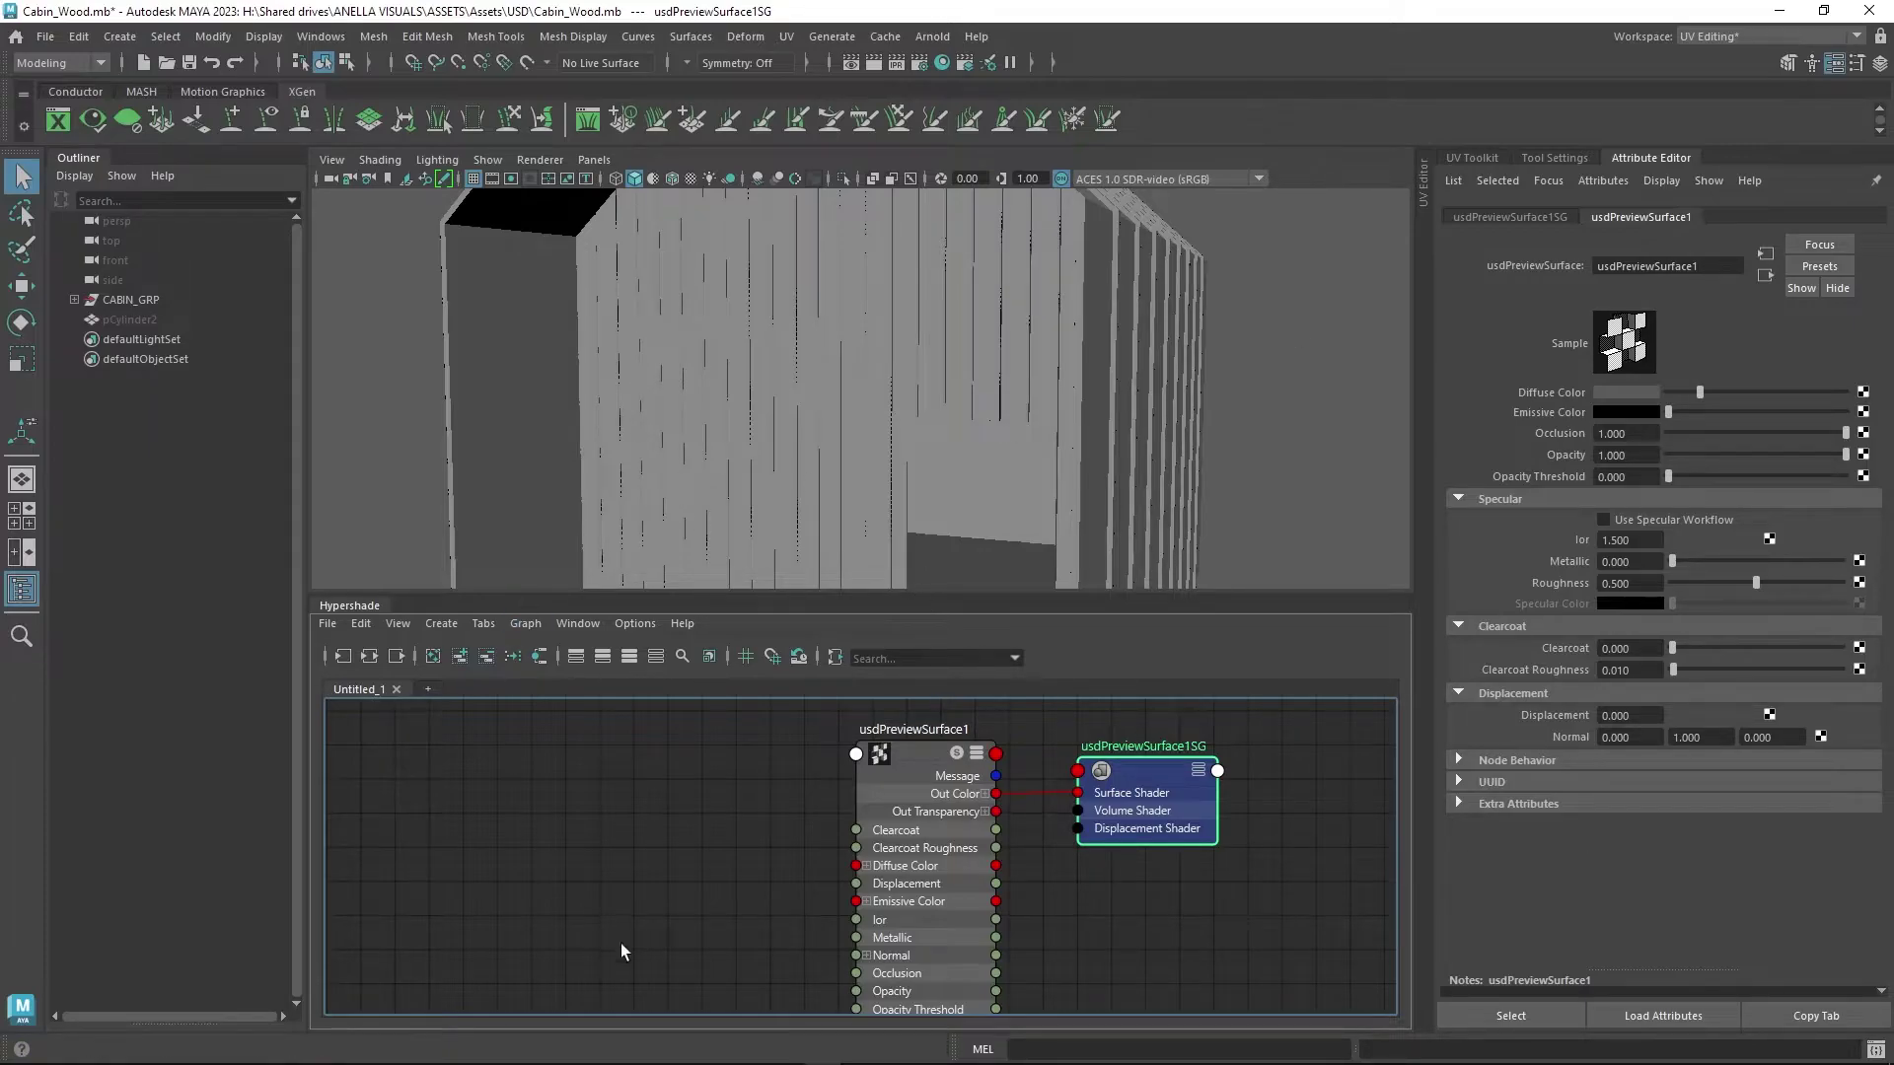
- Bring the cabin's texture images into the graph and delete the extra place2dTexture nodes
{"action": "key", "text": "alt+Tab"}
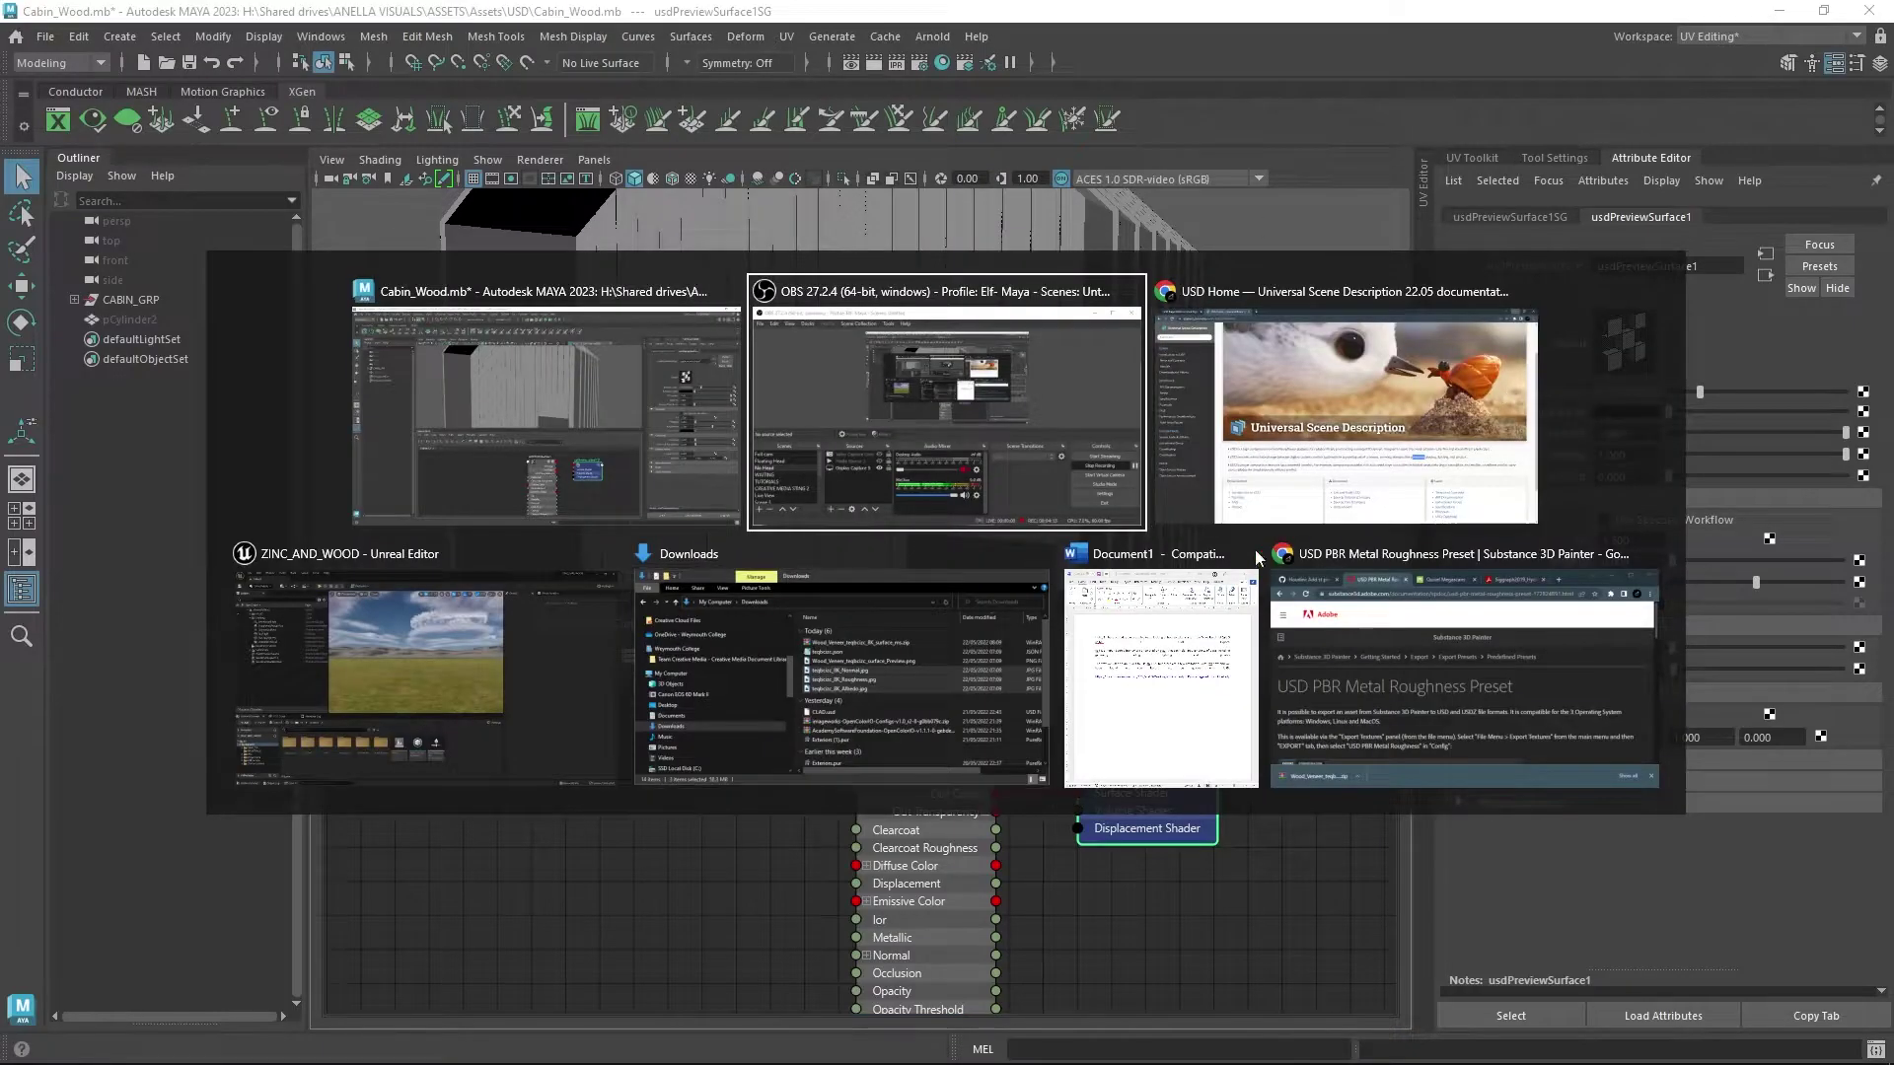
{"action": "key", "text": "Escape"}
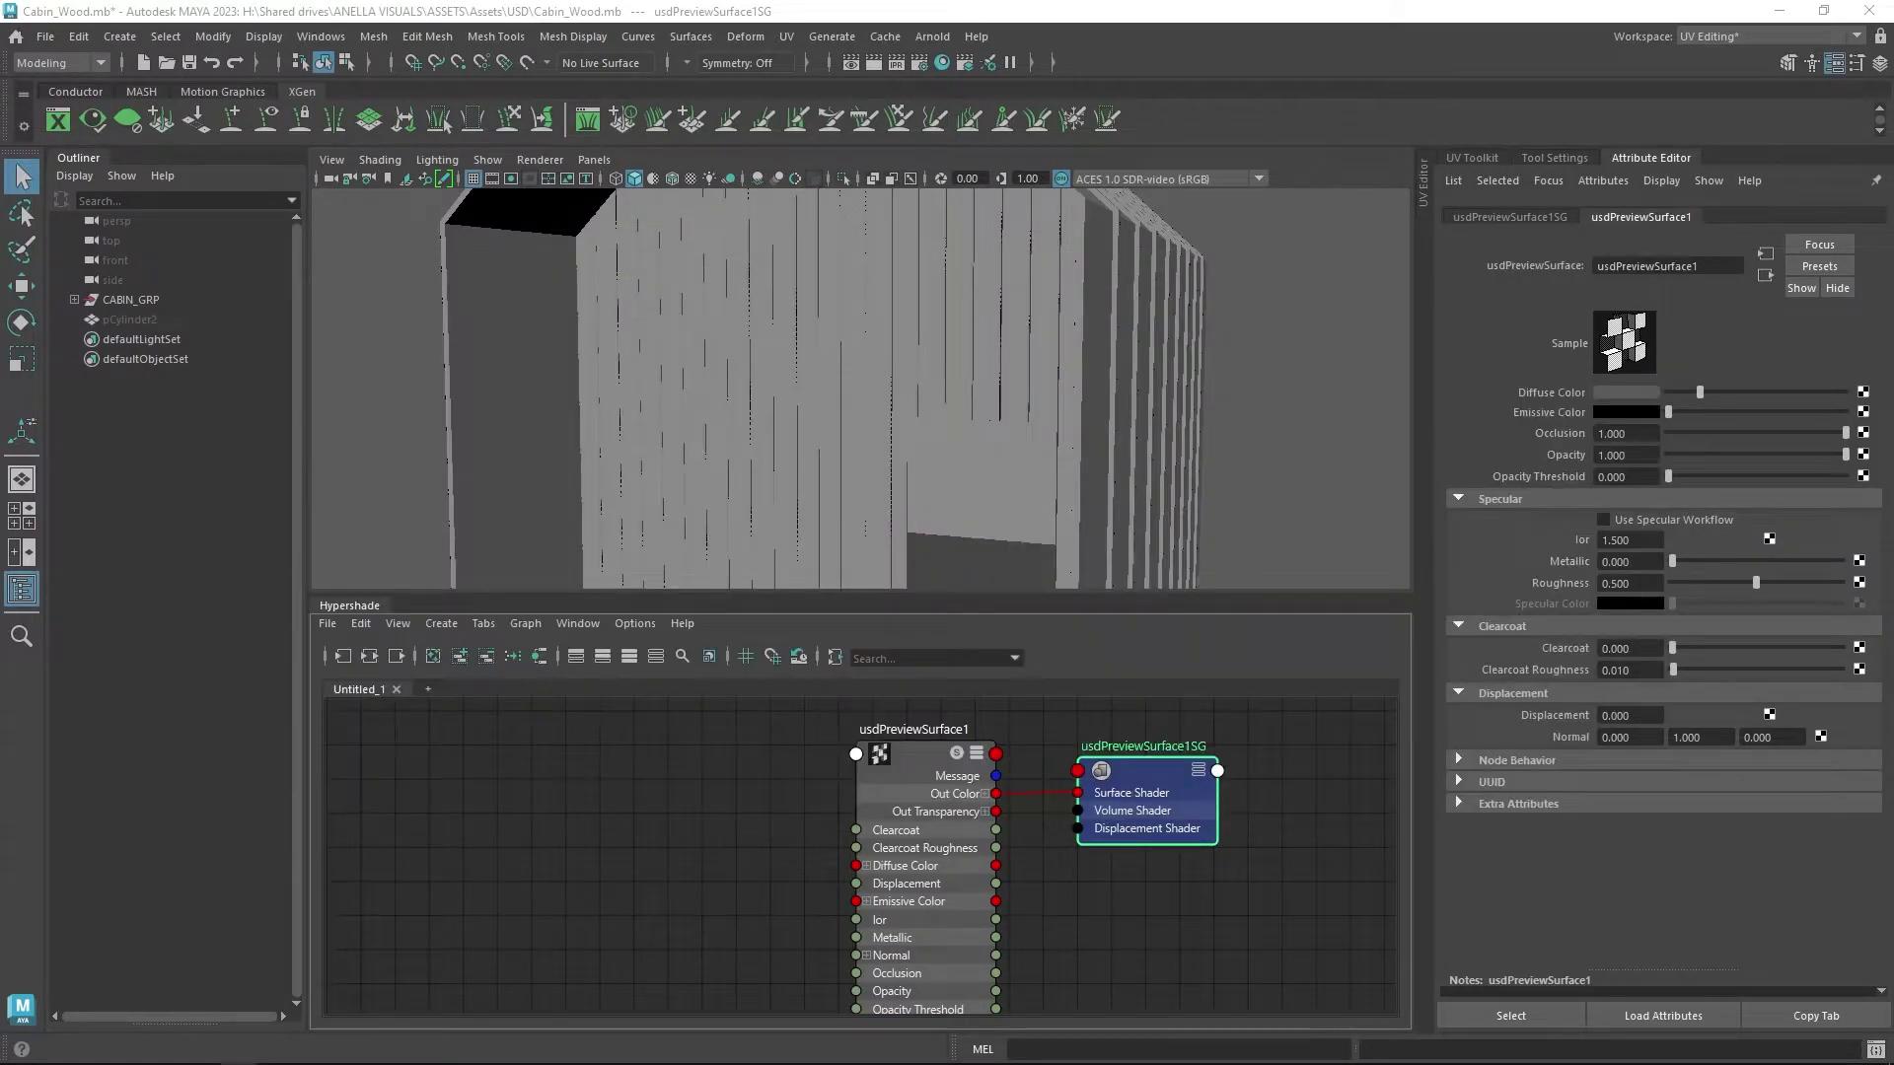
{"action": "left_click_drag", "start_coordinate": [611, 592], "coordinate": [381, 796]}
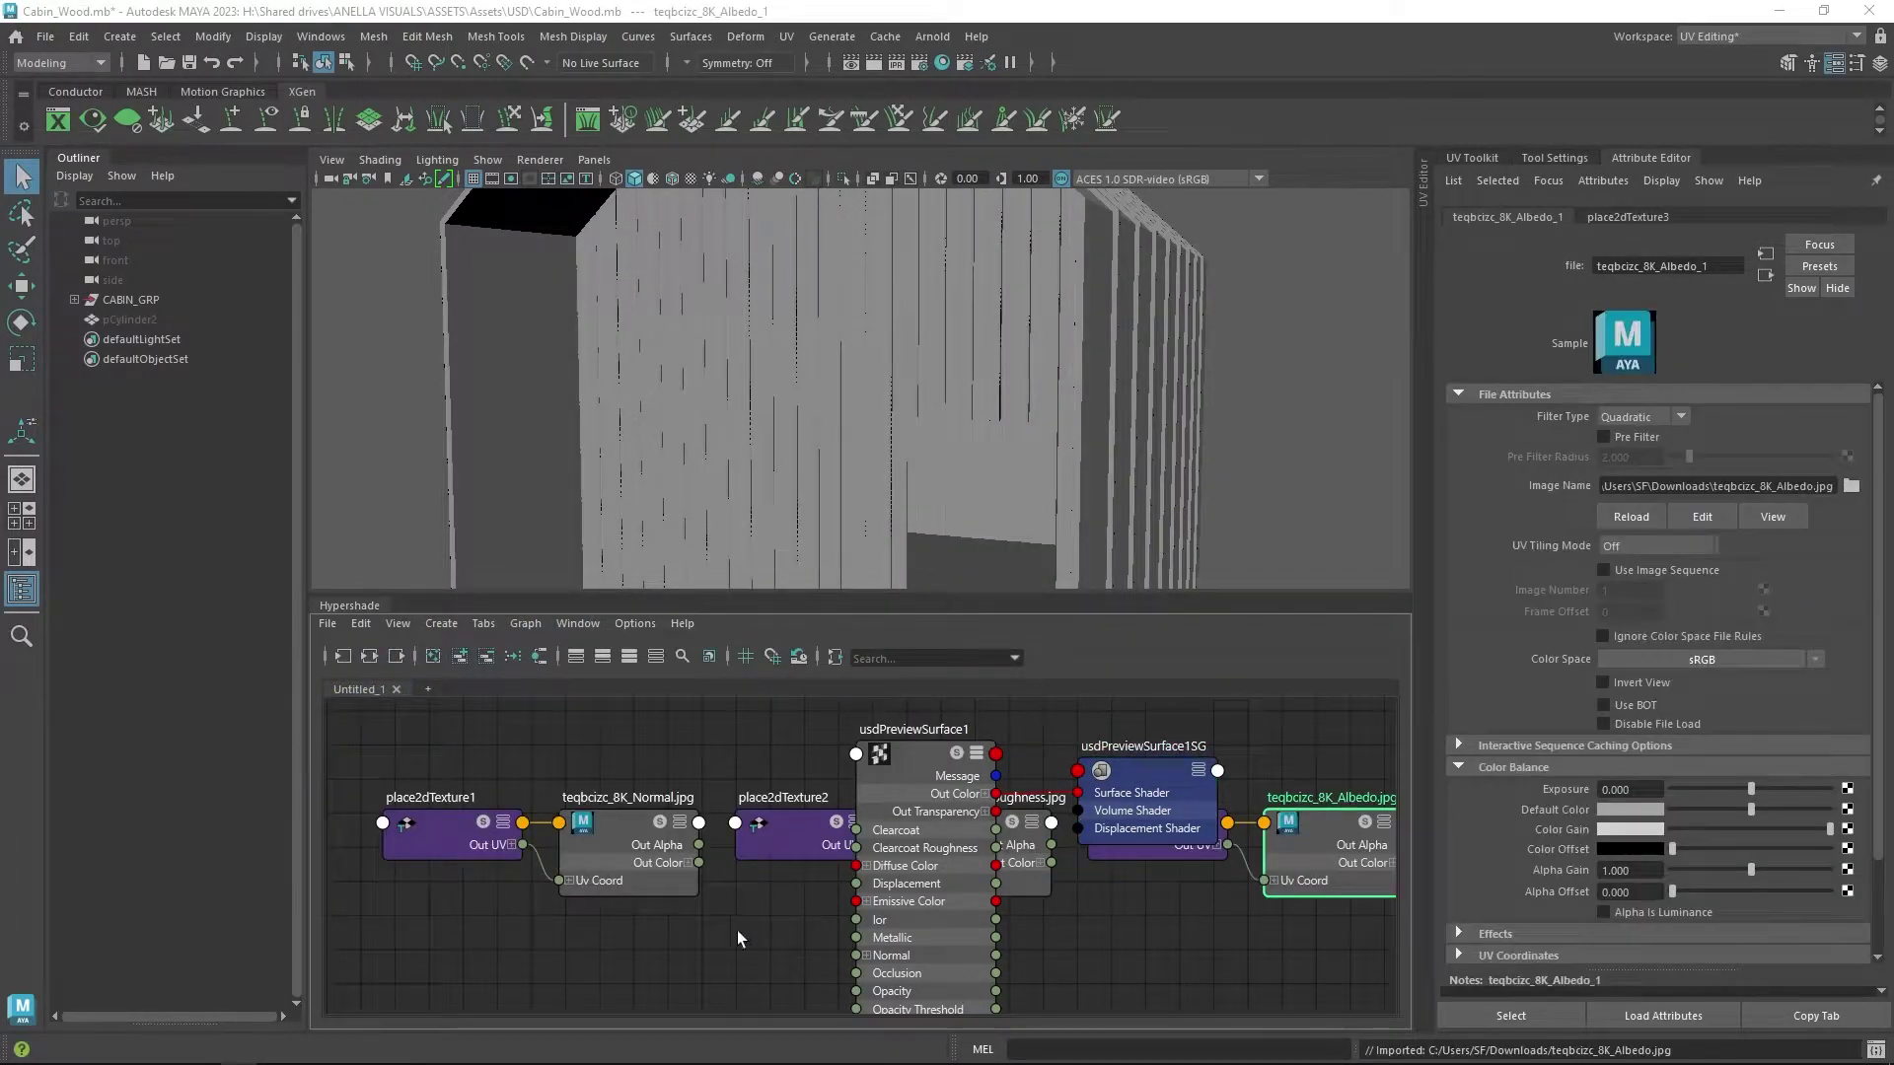
{"action": "left_click", "coordinate": [440, 826]}
{"action": "key", "text": "Delete"}
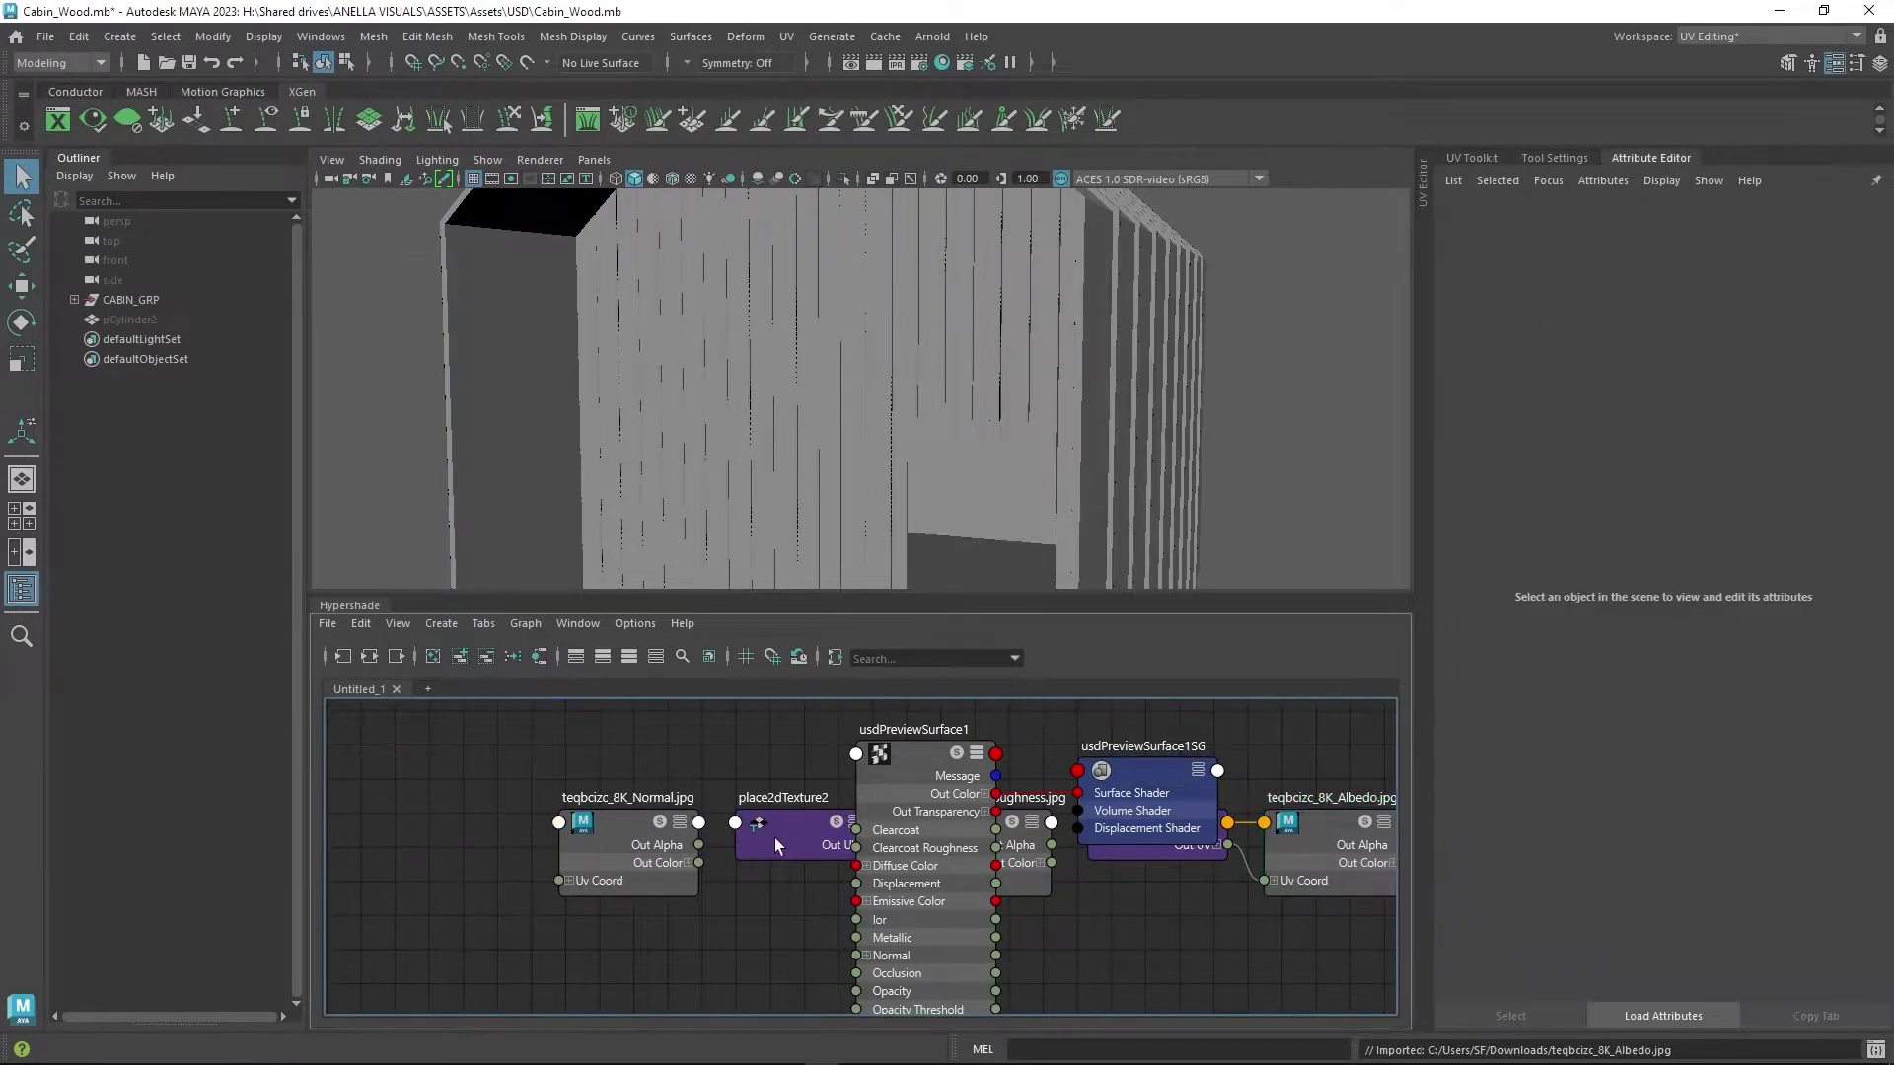
{"action": "left_click_drag", "start_coordinate": [773, 837], "coordinate": [724, 908]}
{"action": "key", "text": "Delete"}
- Connect place2dTexture3 to the Normal and Roughness file nodes
{"action": "left_click_drag", "start_coordinate": [1028, 868], "coordinate": [669, 773]}
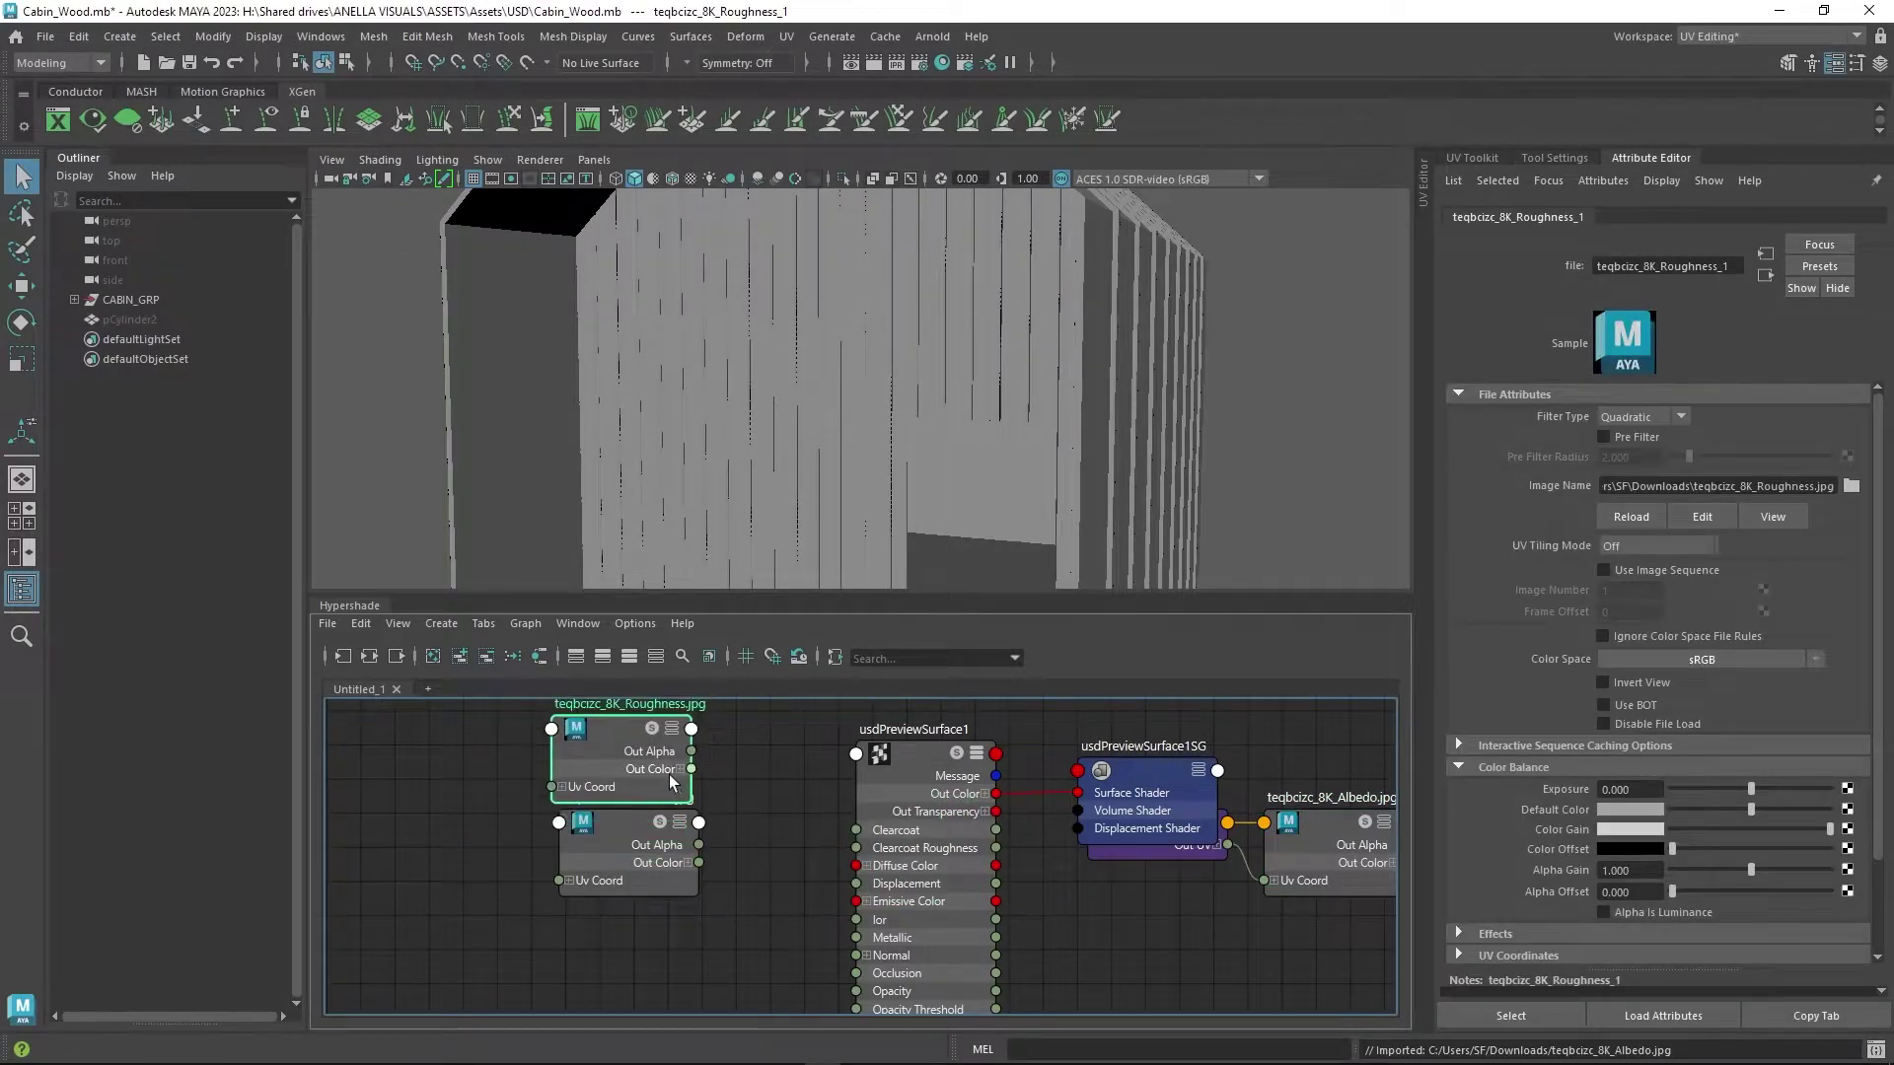
{"action": "left_click_drag", "start_coordinate": [1213, 861], "coordinate": [1198, 913]}
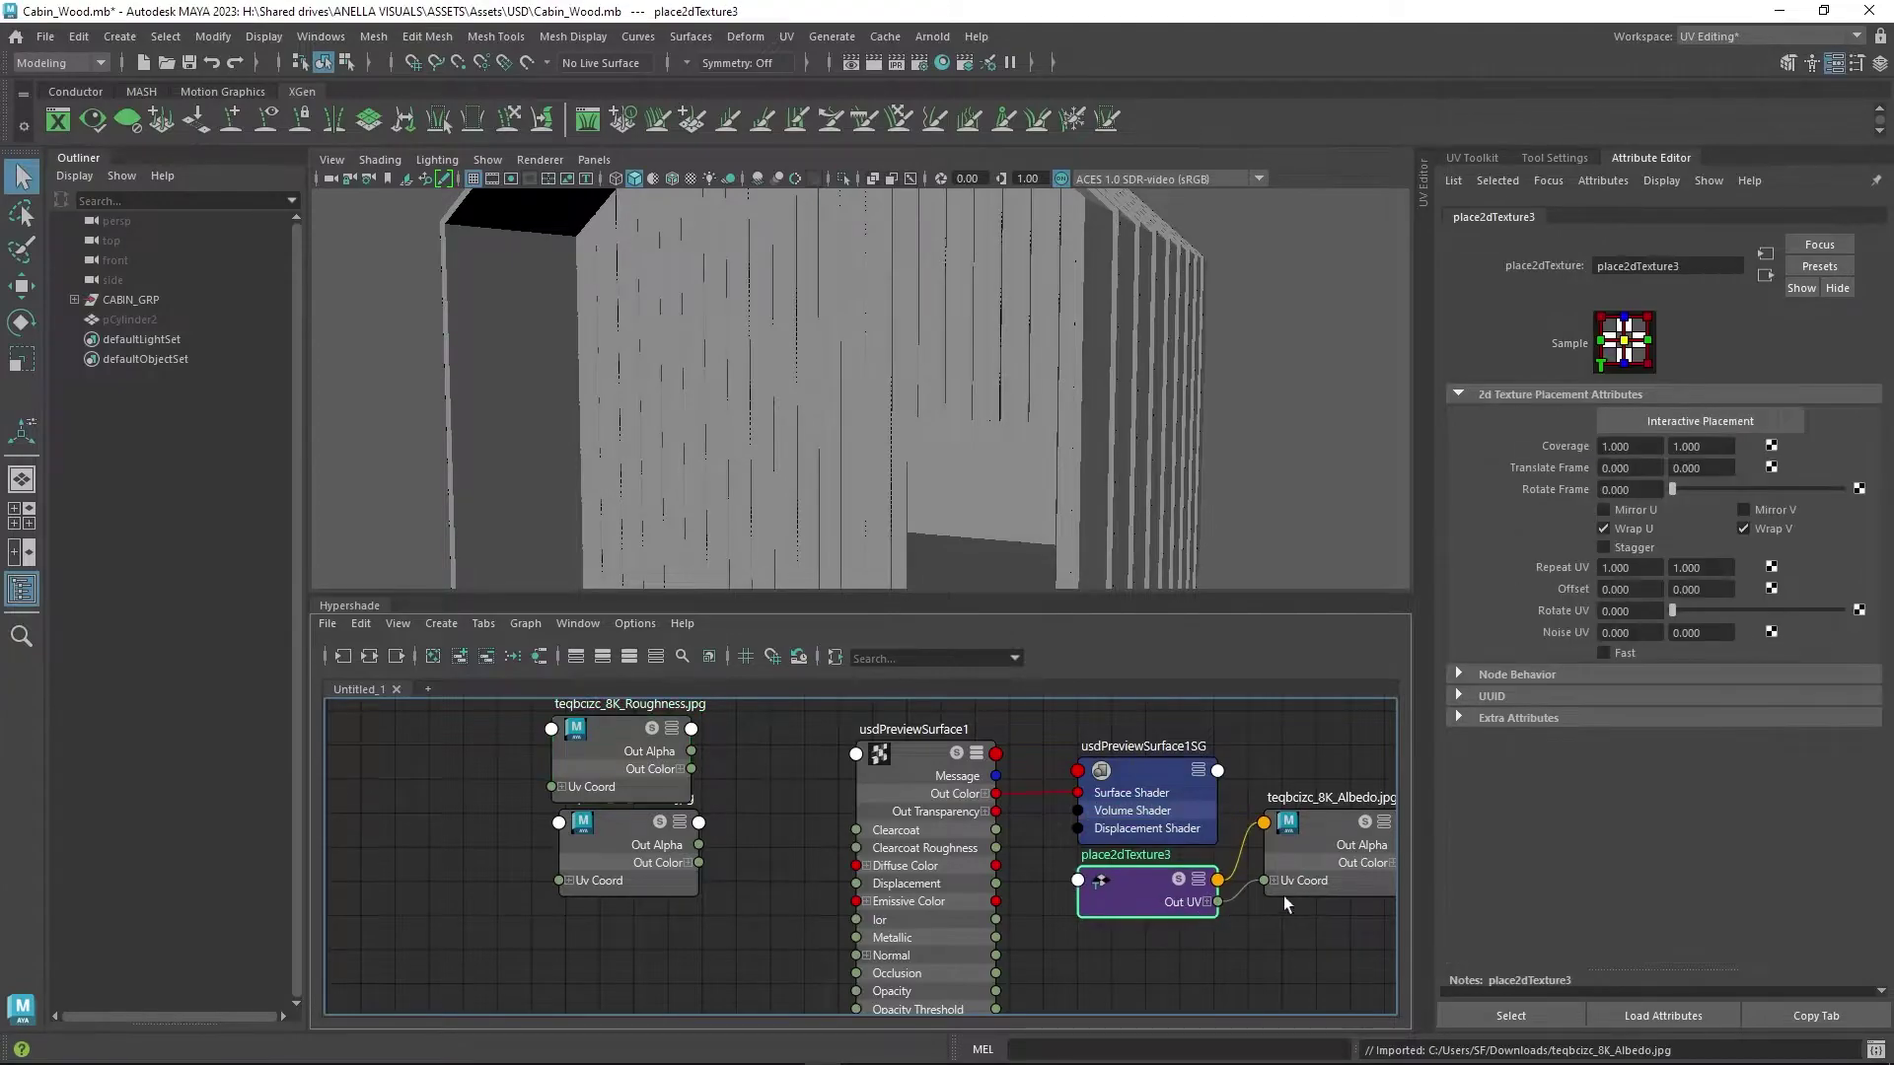
{"action": "mouse_move", "coordinate": [1307, 883]}
{"action": "left_mouse_down"}
{"action": "mouse_move", "coordinate": [1290, 911]}
{"action": "mouse_move", "coordinate": [639, 951]}
{"action": "mouse_move", "coordinate": [611, 986]}
{"action": "left_mouse_up"}
{"action": "left_click", "coordinate": [1152, 885], "text": "shift"}
{"action": "middle_click_drag", "start_coordinate": [749, 919], "coordinate": [762, 904], "text": "alt"}
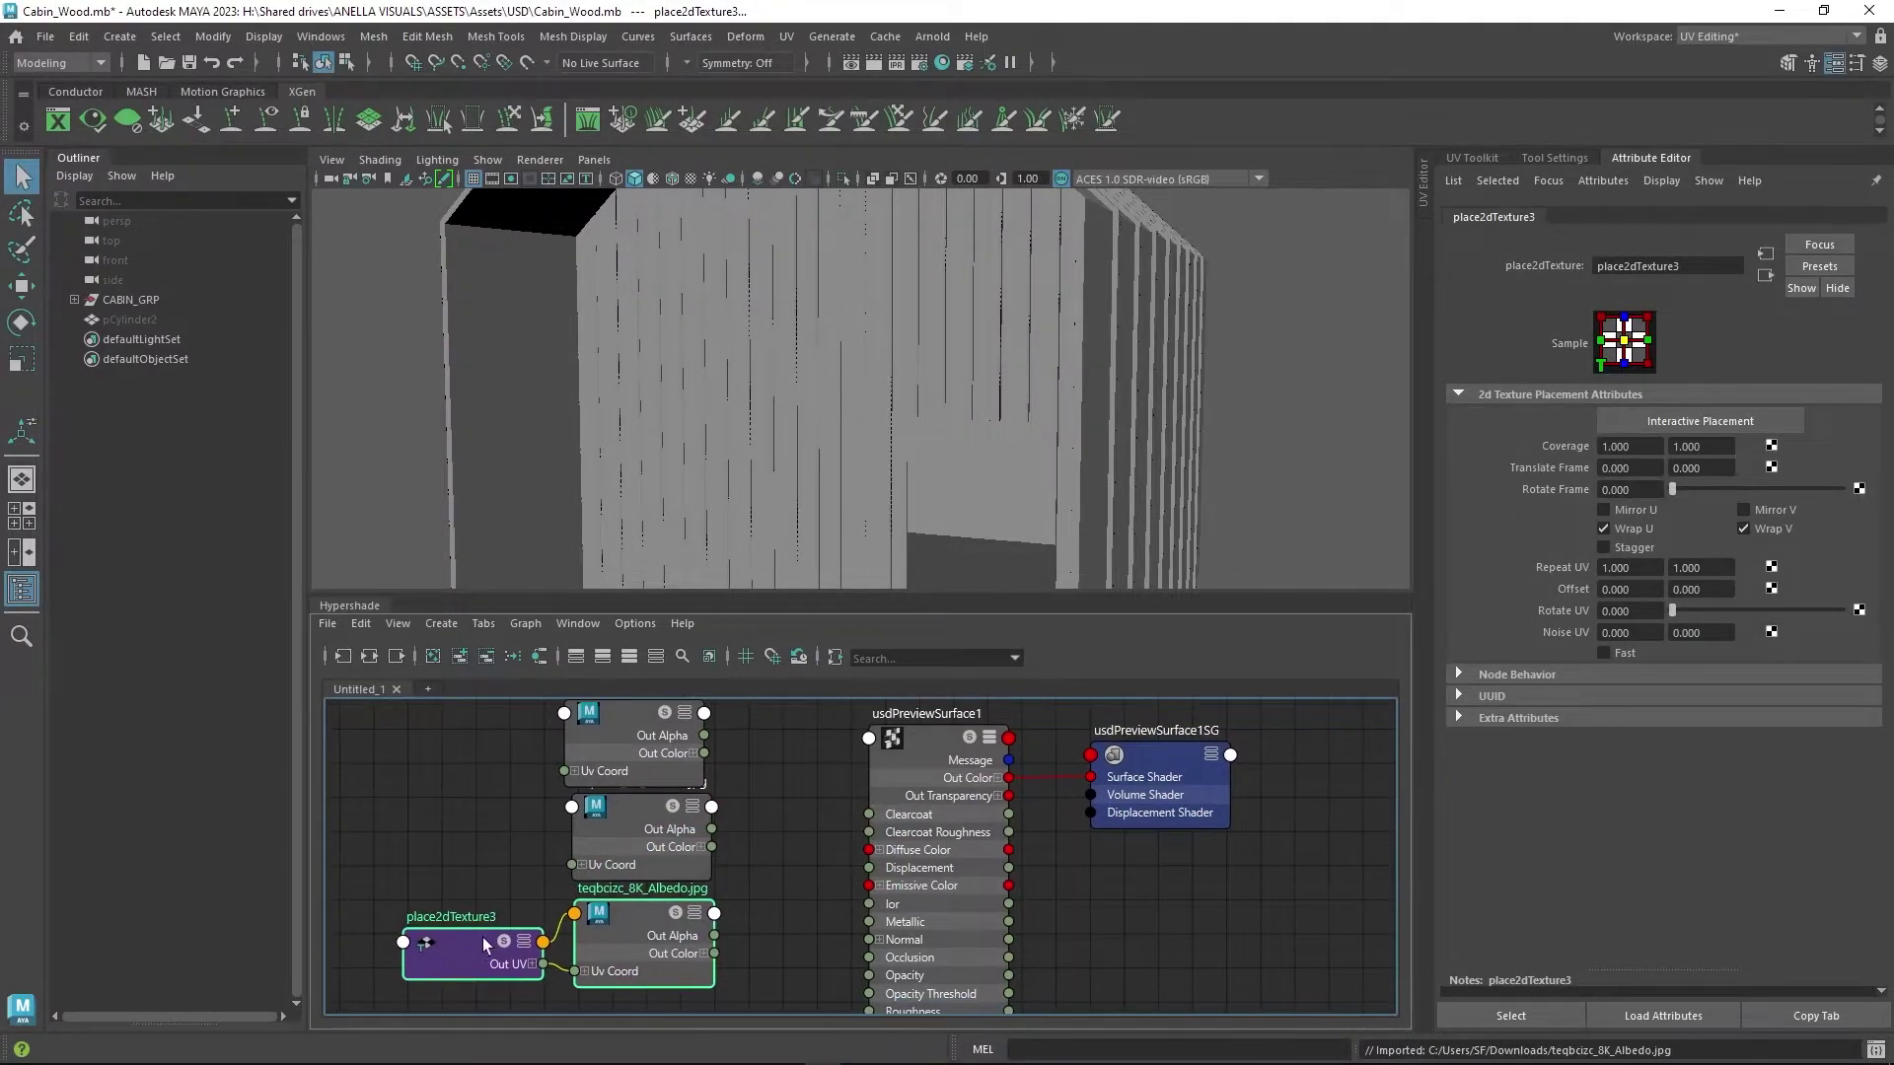
{"action": "left_click", "coordinate": [572, 807]}
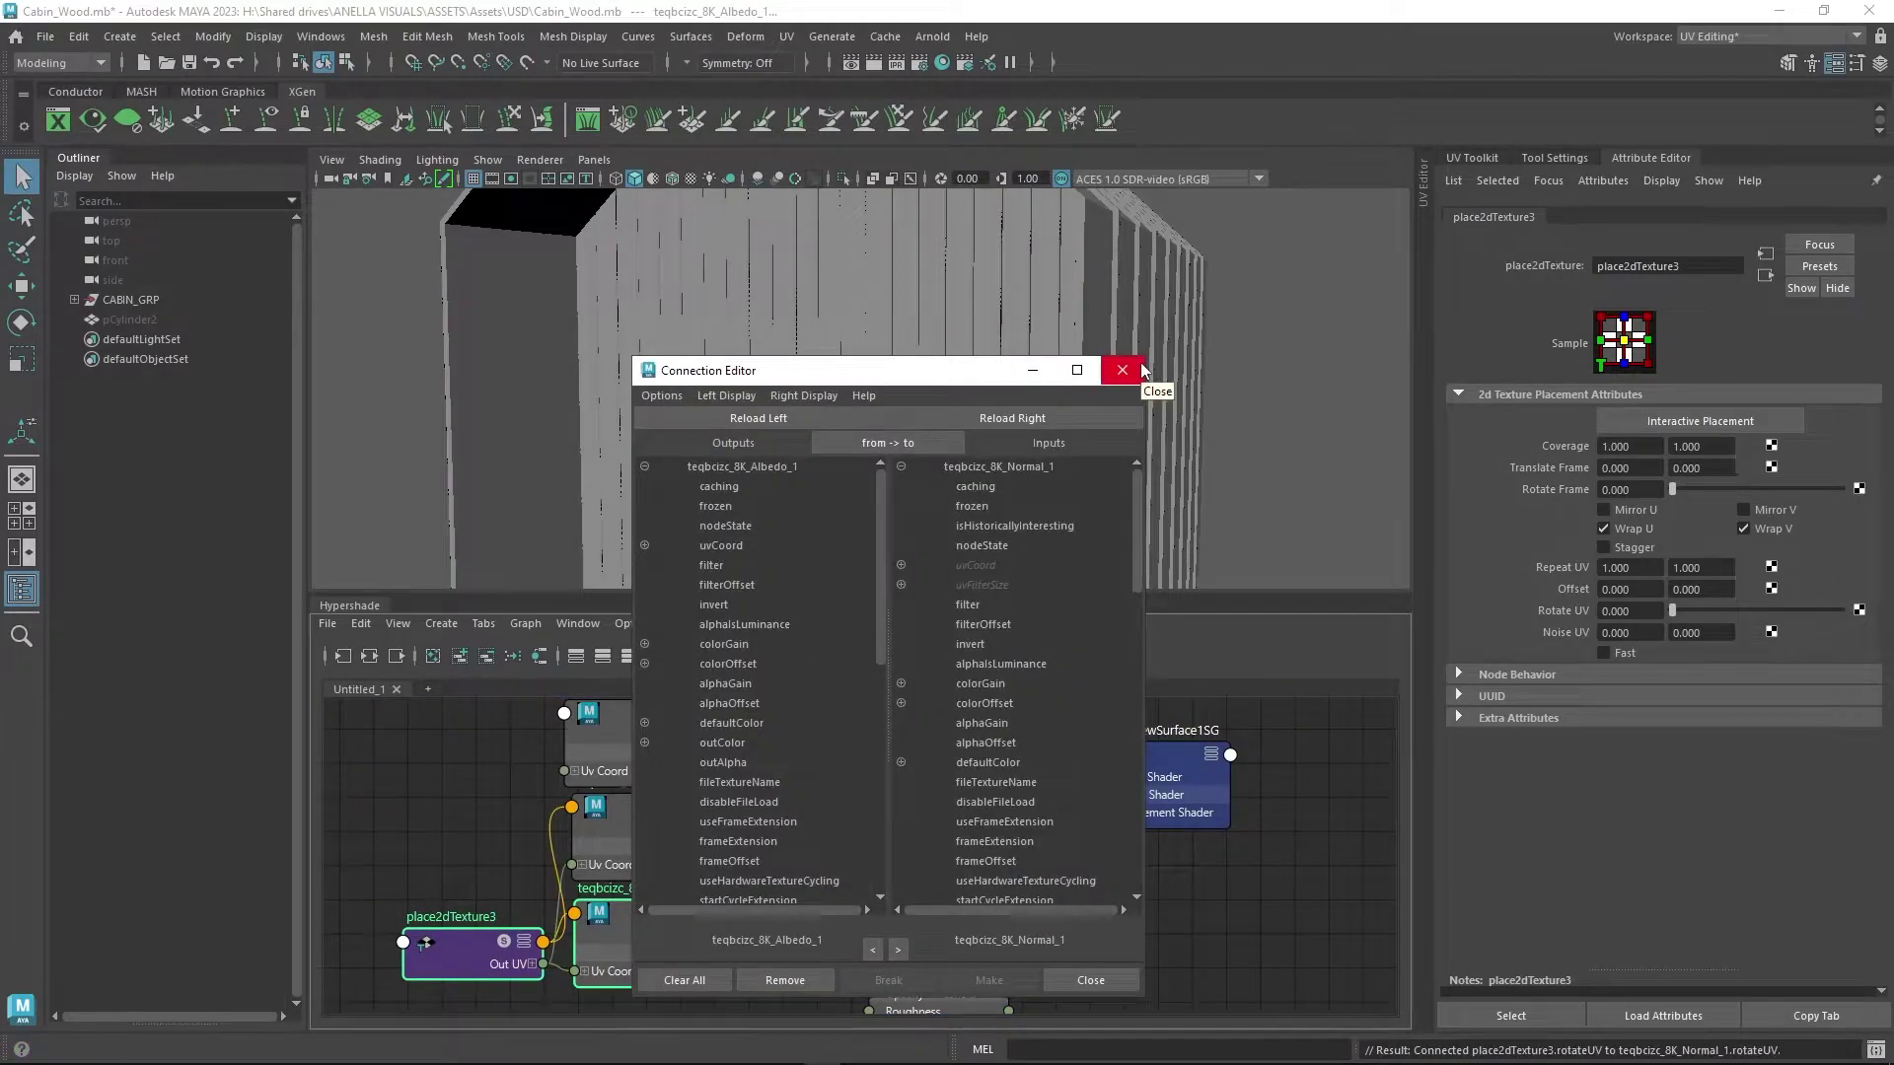
{"action": "left_click", "coordinate": [1138, 369]}
{"action": "left_click_drag", "start_coordinate": [543, 942], "coordinate": [563, 713]}
{"action": "left_click", "coordinate": [1123, 370]}
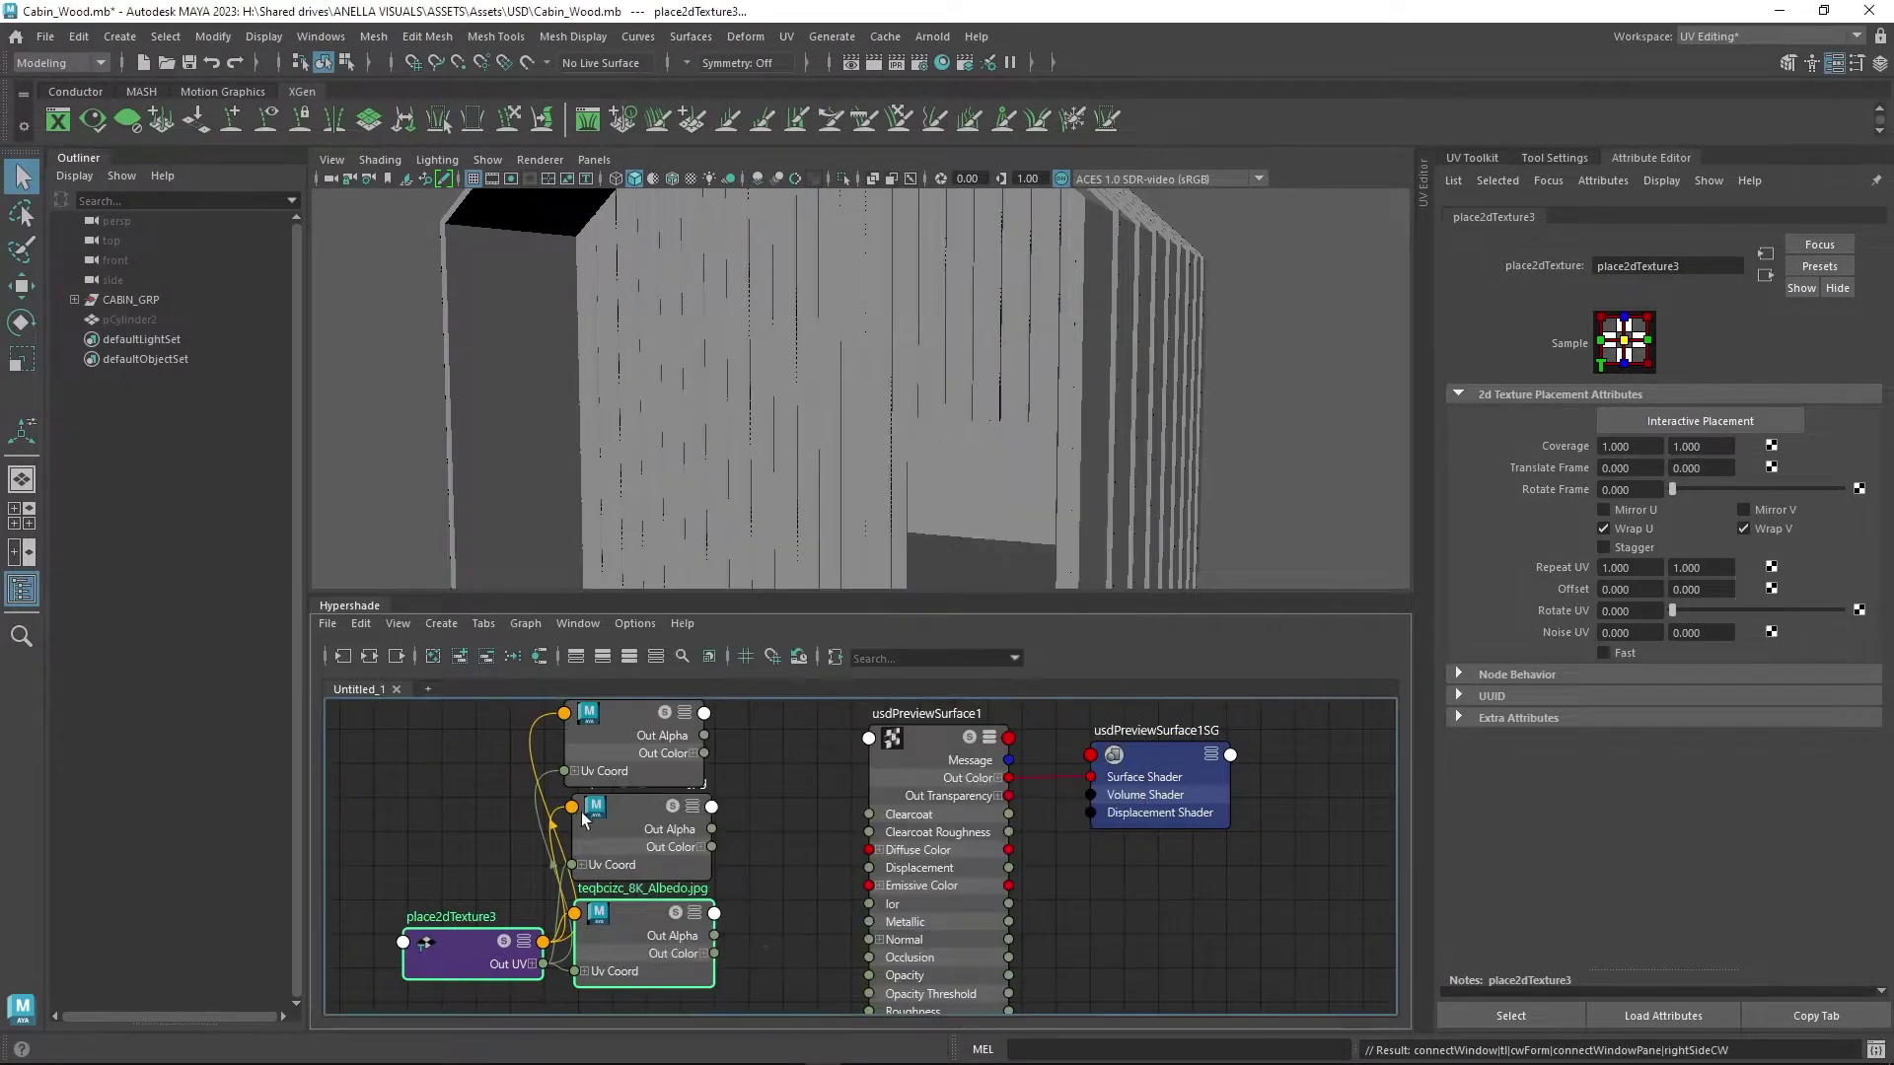
- Stack the Albedo, Roughness and Normal file nodes in a column beside the shader
{"action": "left_click", "coordinate": [649, 756]}
{"action": "left_click_drag", "start_coordinate": [649, 755], "coordinate": [848, 935]}
{"action": "scroll", "coordinate": [848, 935], "scroll_direction": "down", "scroll_amount": 3}
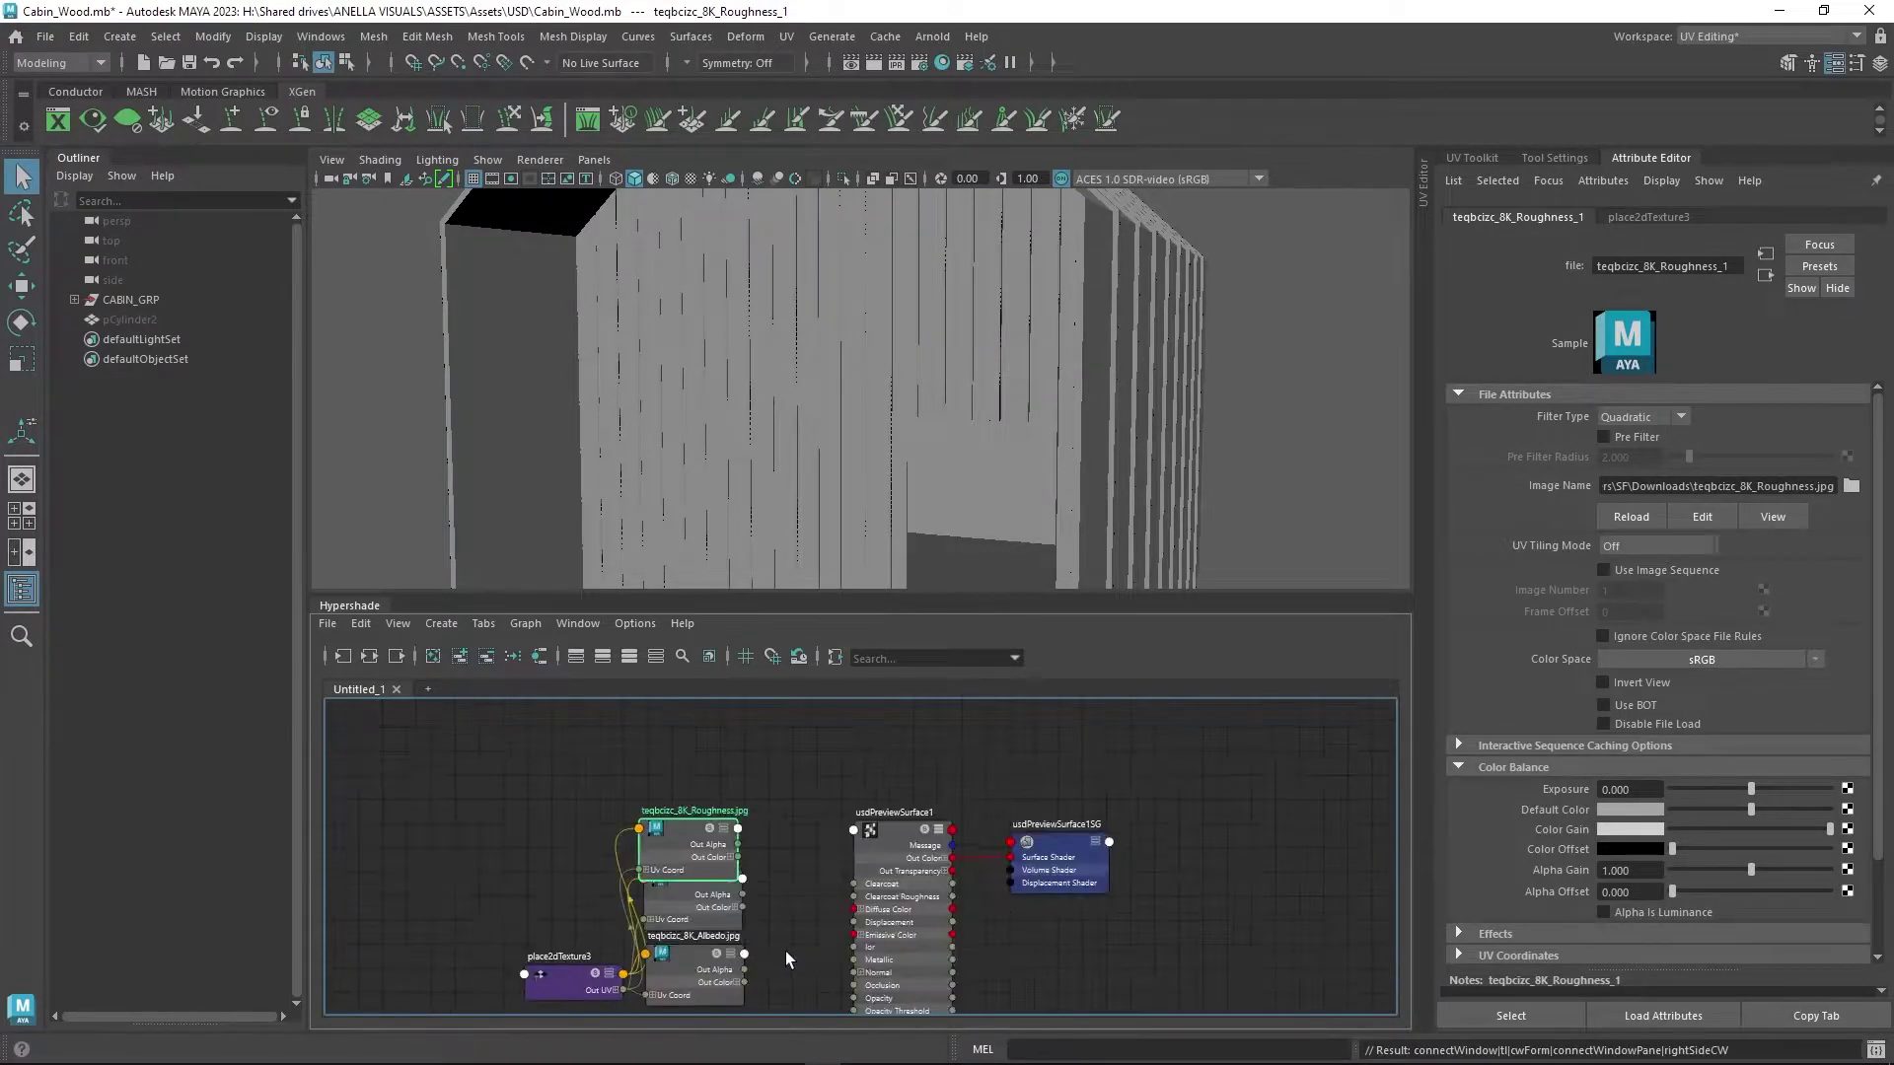
{"action": "middle_click_drag", "start_coordinate": [802, 944], "coordinate": [812, 786]}
{"action": "mouse_move", "coordinate": [722, 835]}
{"action": "left_mouse_down"}
{"action": "mouse_move", "coordinate": [732, 897]}
{"action": "mouse_move", "coordinate": [745, 858]}
{"action": "left_mouse_up"}
{"action": "middle_click_drag", "start_coordinate": [745, 858], "coordinate": [748, 943]}
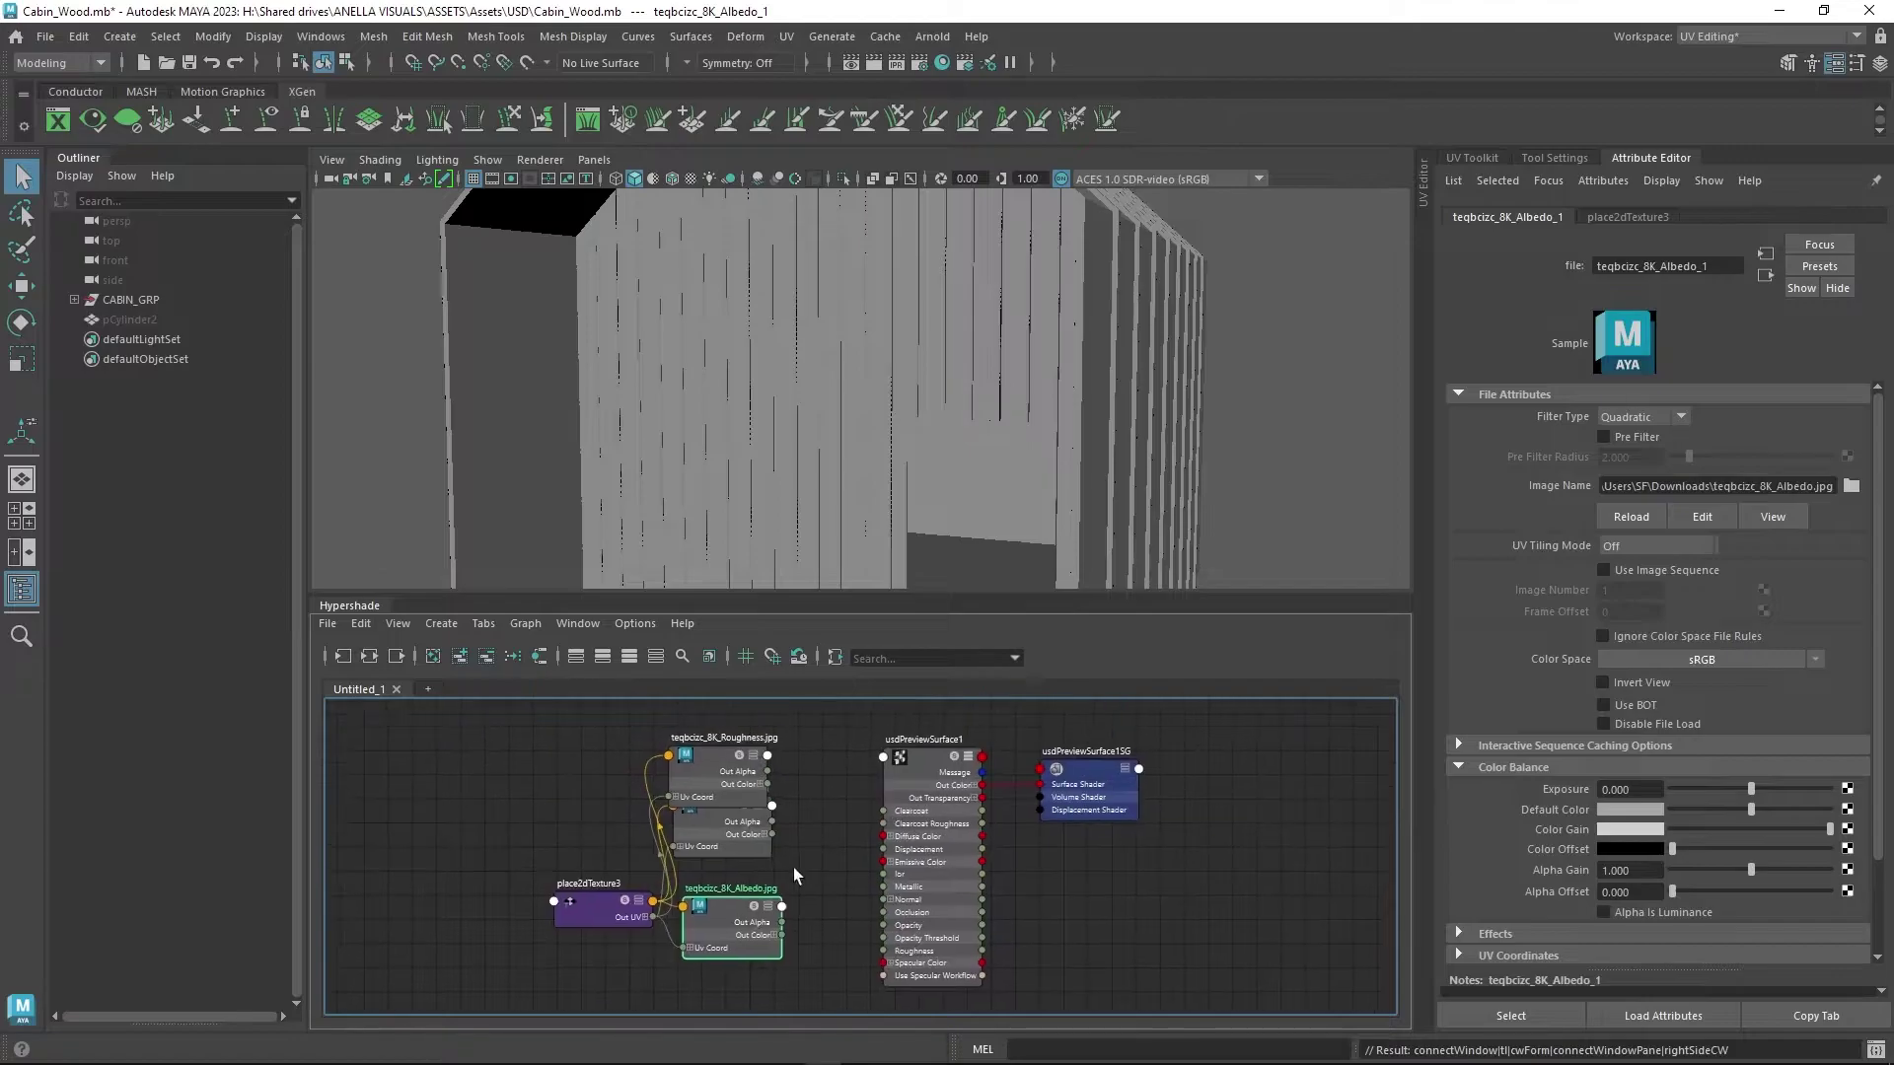
{"action": "left_click_drag", "start_coordinate": [736, 769], "coordinate": [748, 732]}
{"action": "left_click_drag", "start_coordinate": [726, 854], "coordinate": [738, 1025]}
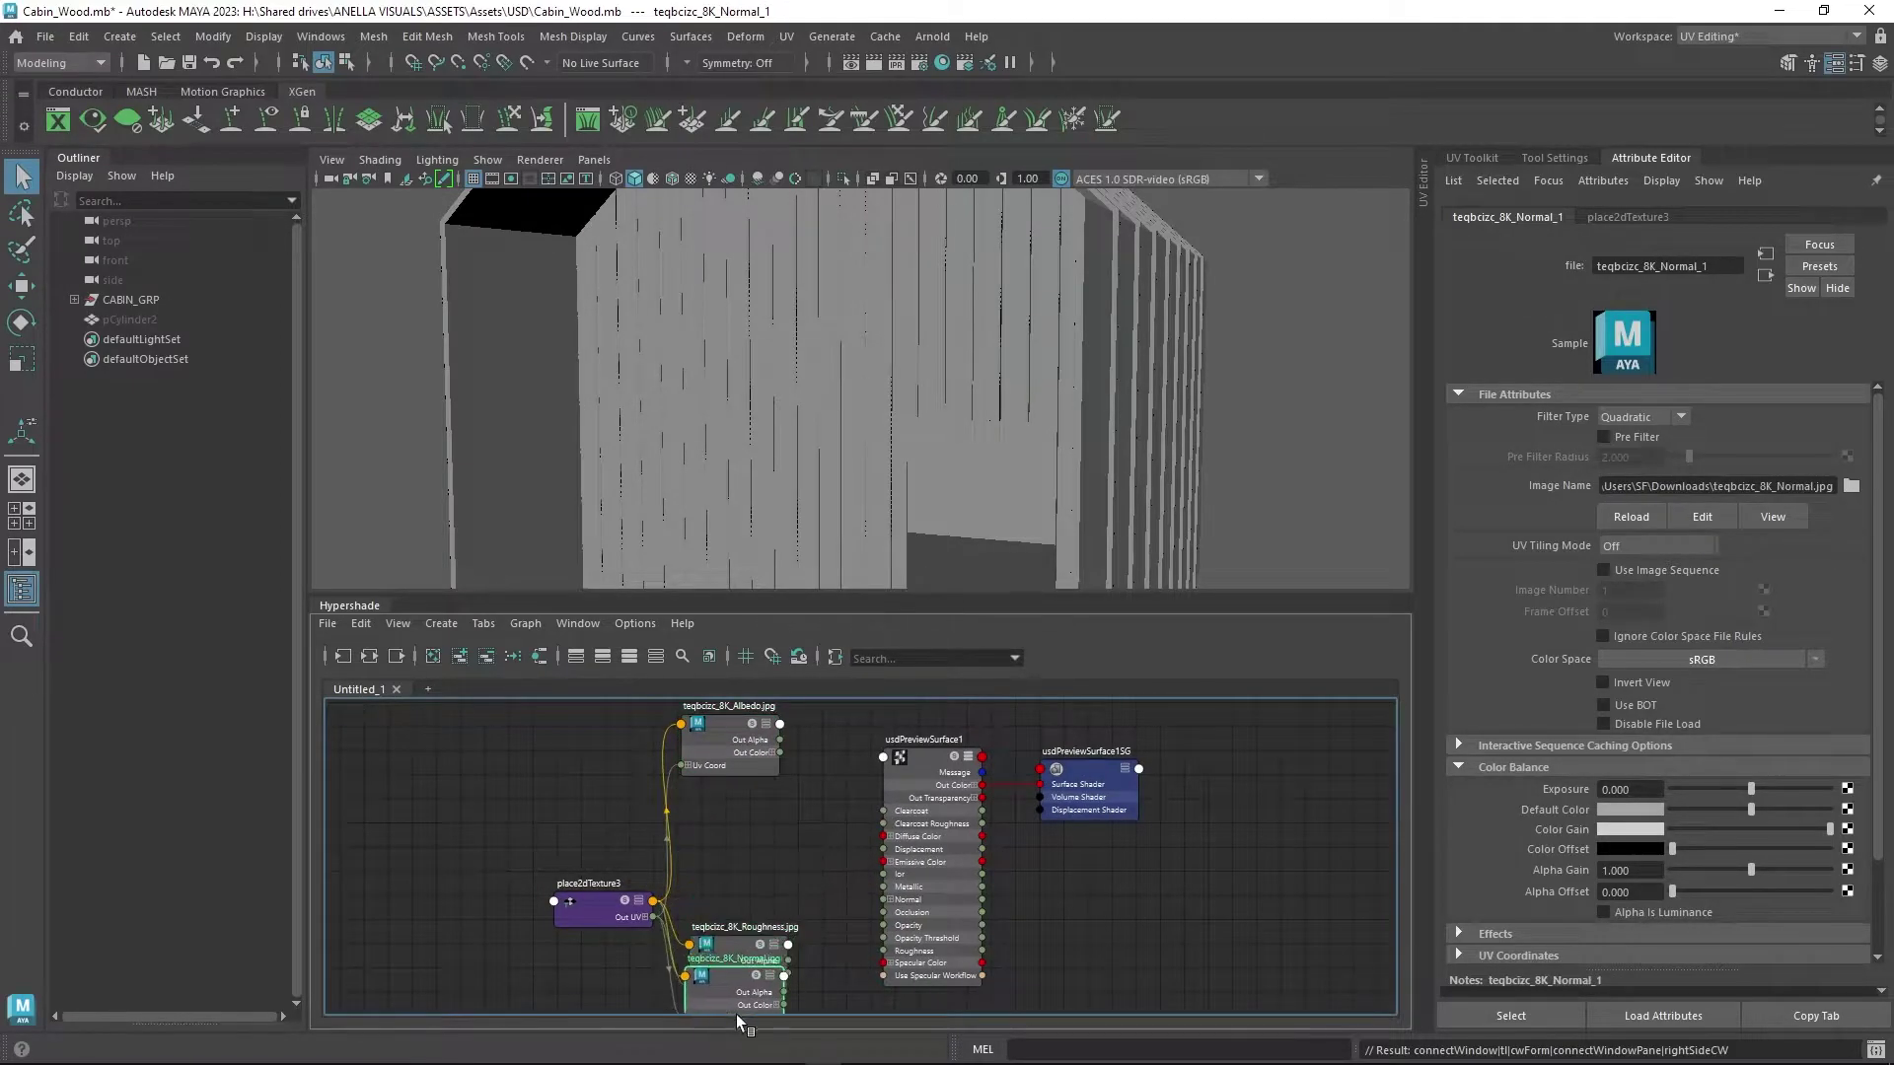
{"action": "left_click_drag", "start_coordinate": [744, 956], "coordinate": [906, 951]}
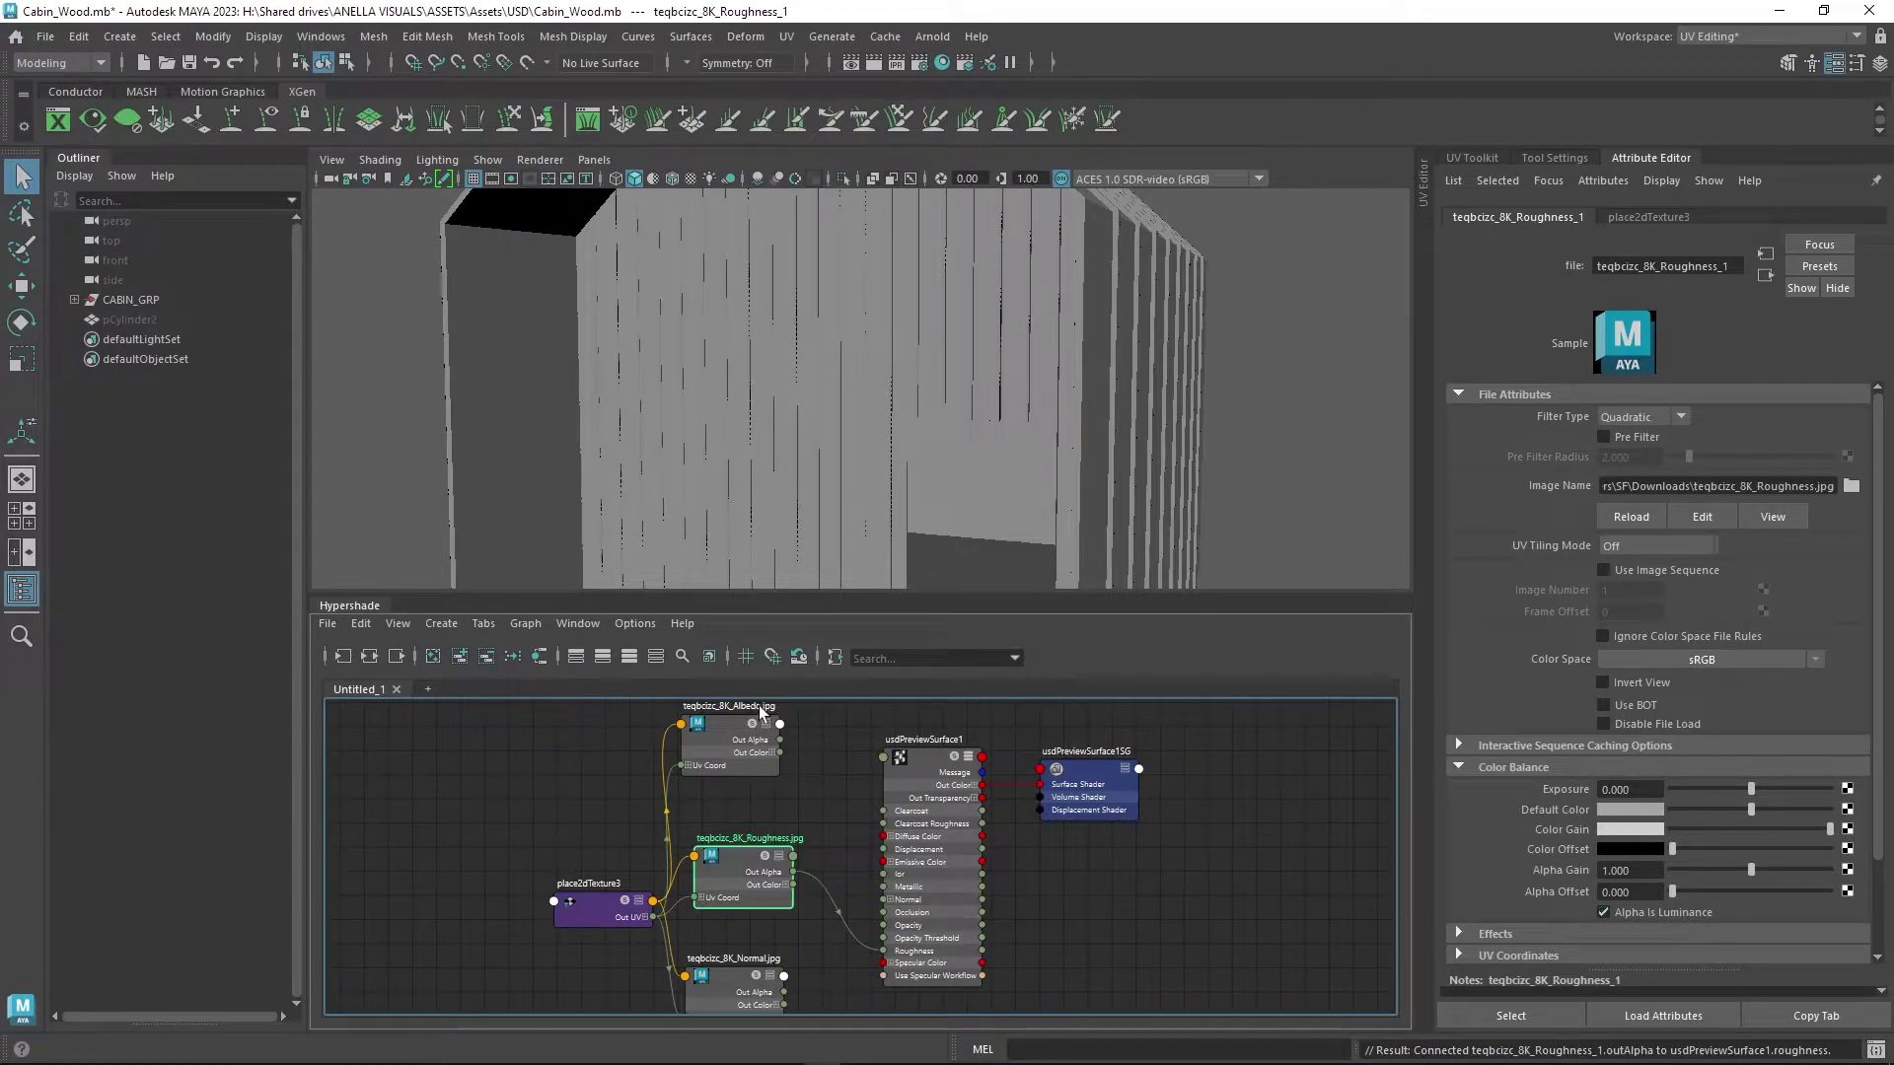
{"action": "left_click_drag", "start_coordinate": [744, 747], "coordinate": [899, 841]}
- Feed the Albedo color into Diffuse Color and assign usdPreviewSurface1 to Front_Cladding
{"action": "left_click_drag", "start_coordinate": [749, 994], "coordinate": [886, 901]}
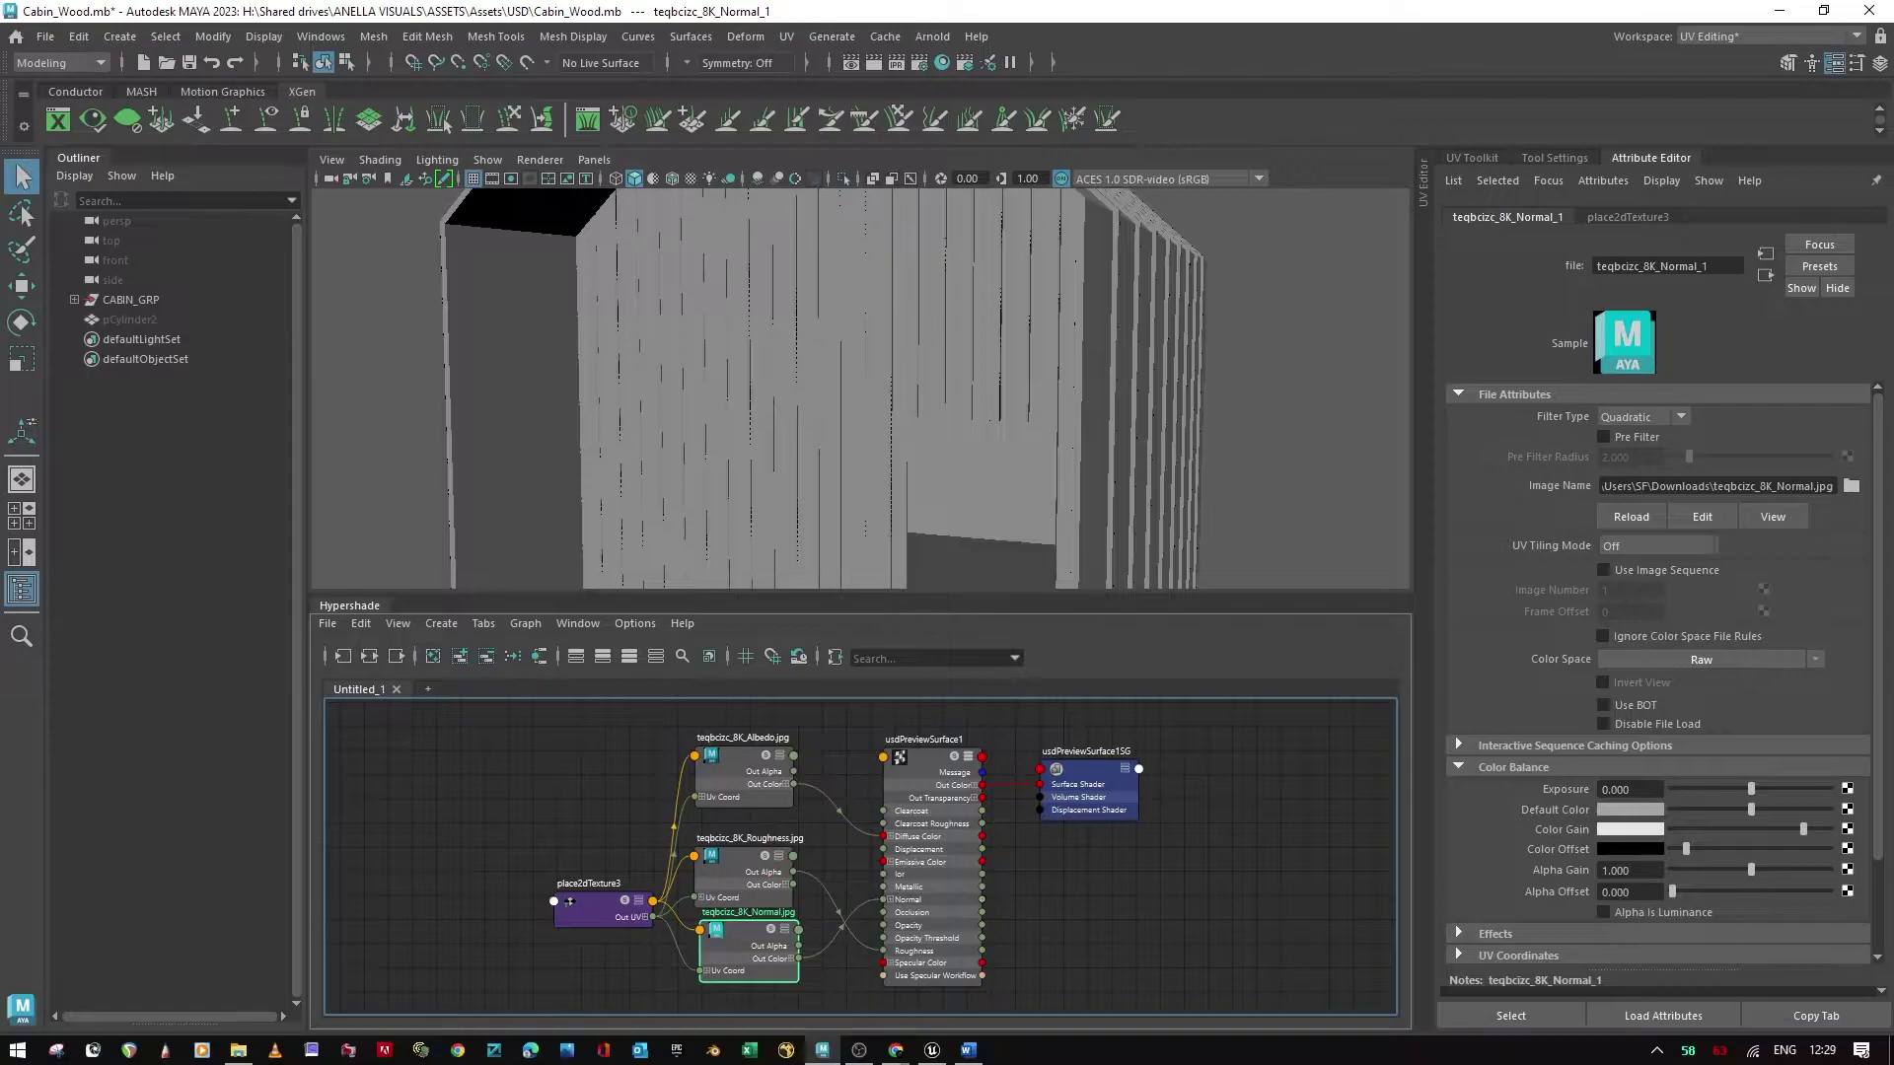
{"action": "left_click_drag", "start_coordinate": [767, 951], "coordinate": [758, 959]}
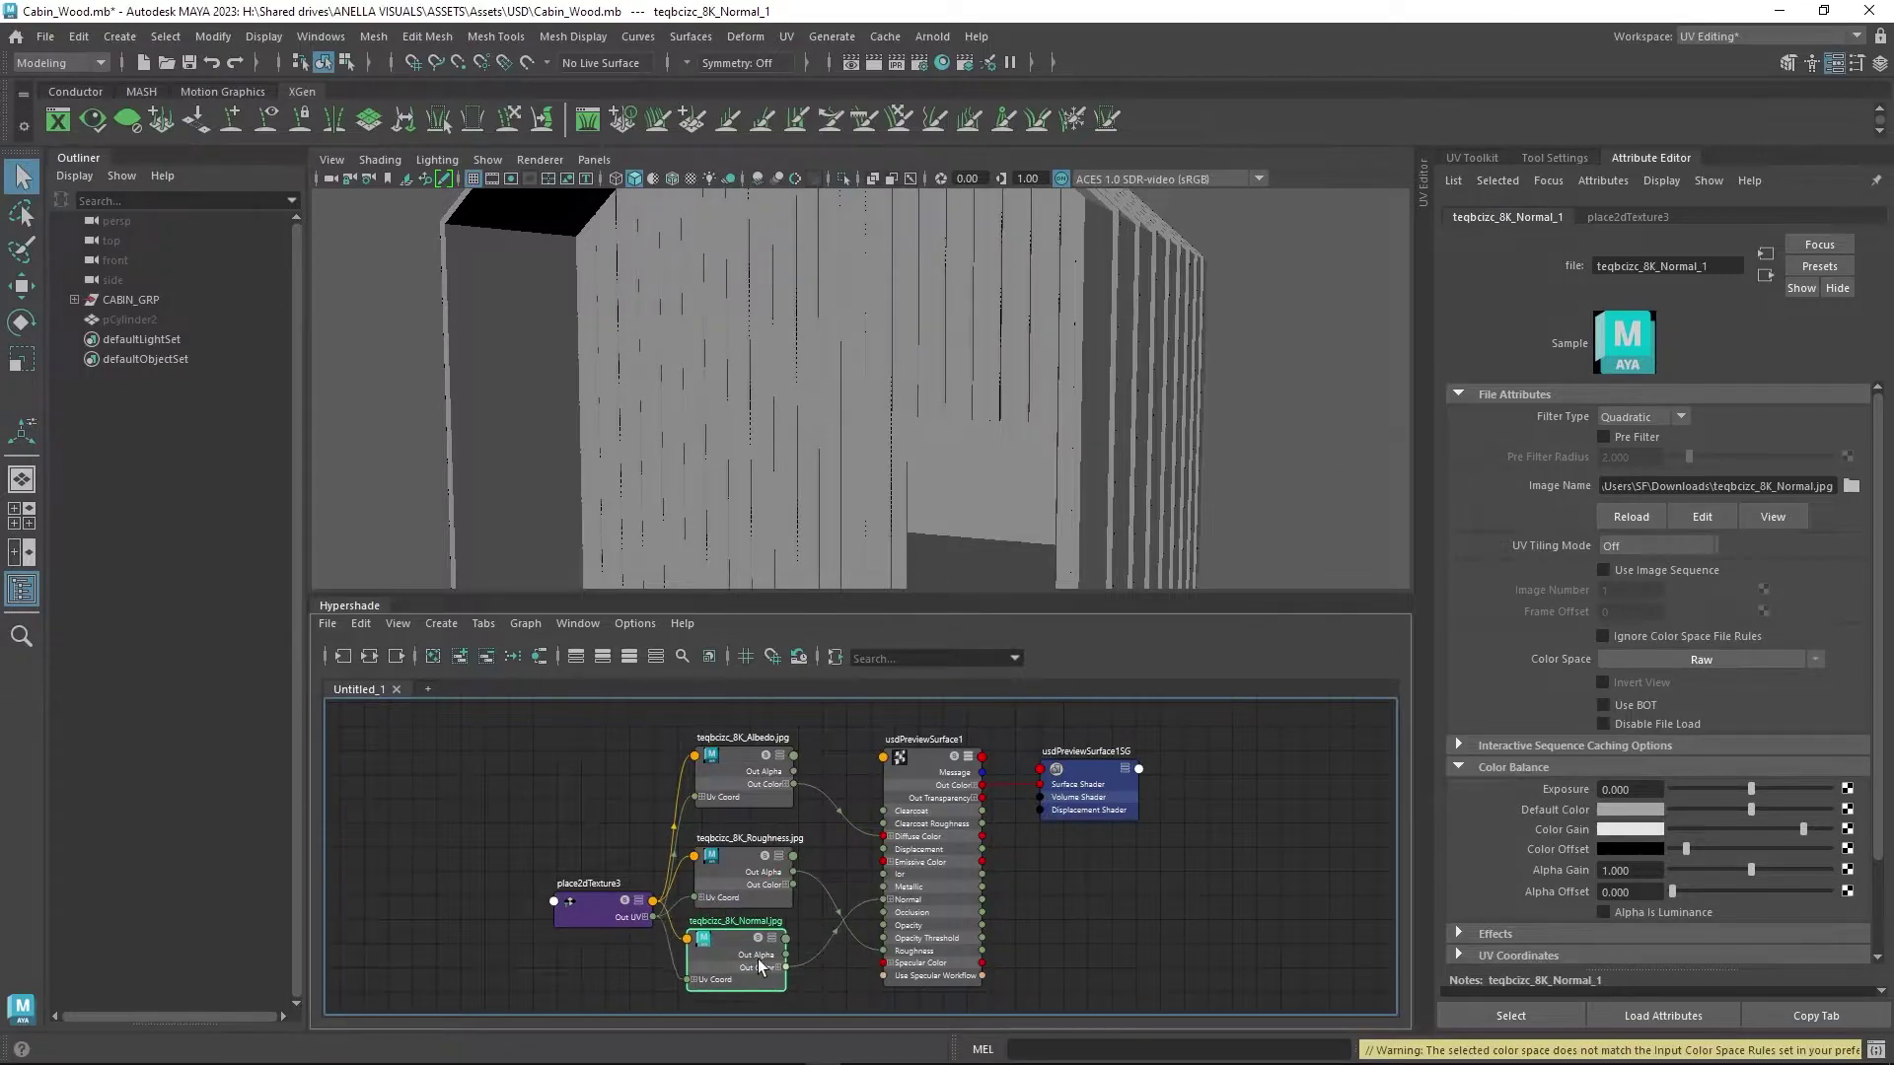
{"action": "left_click_drag", "start_coordinate": [757, 877], "coordinate": [749, 858]}
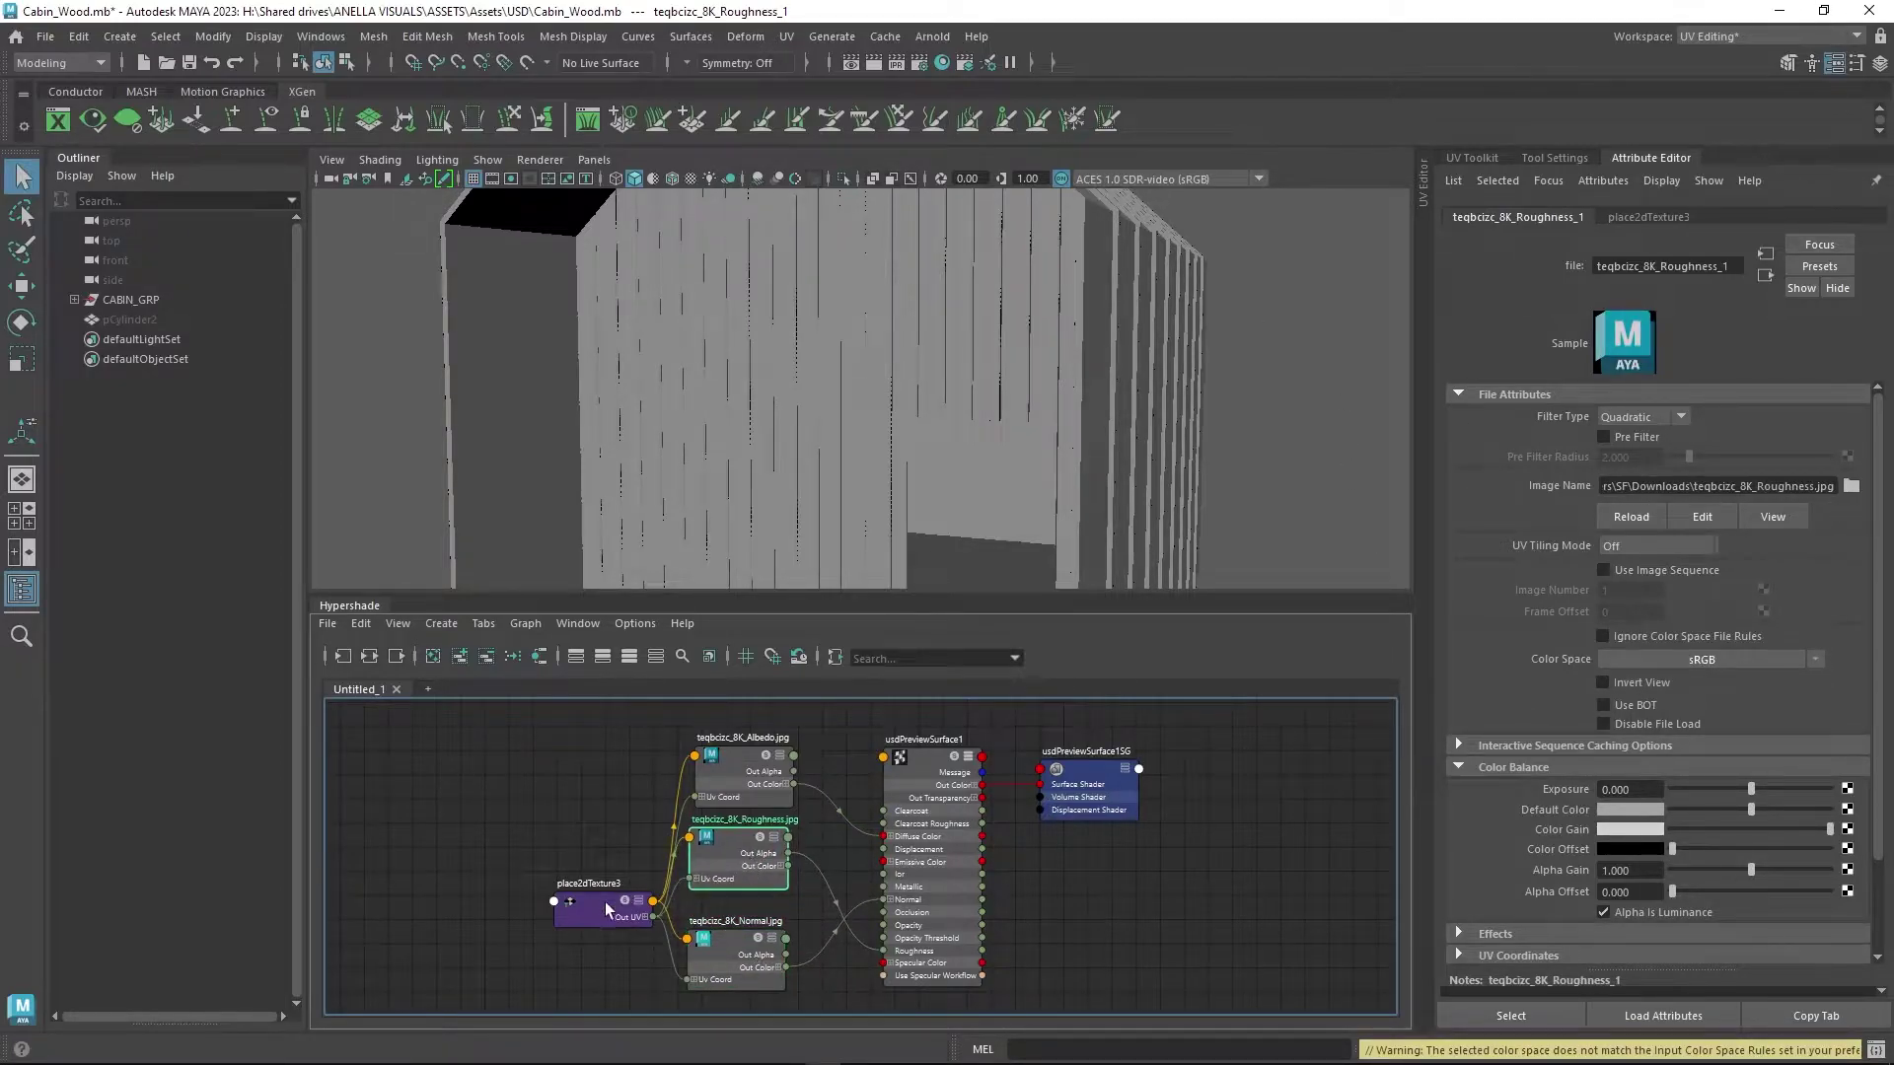
{"action": "left_click_drag", "start_coordinate": [608, 908], "coordinate": [578, 869]}
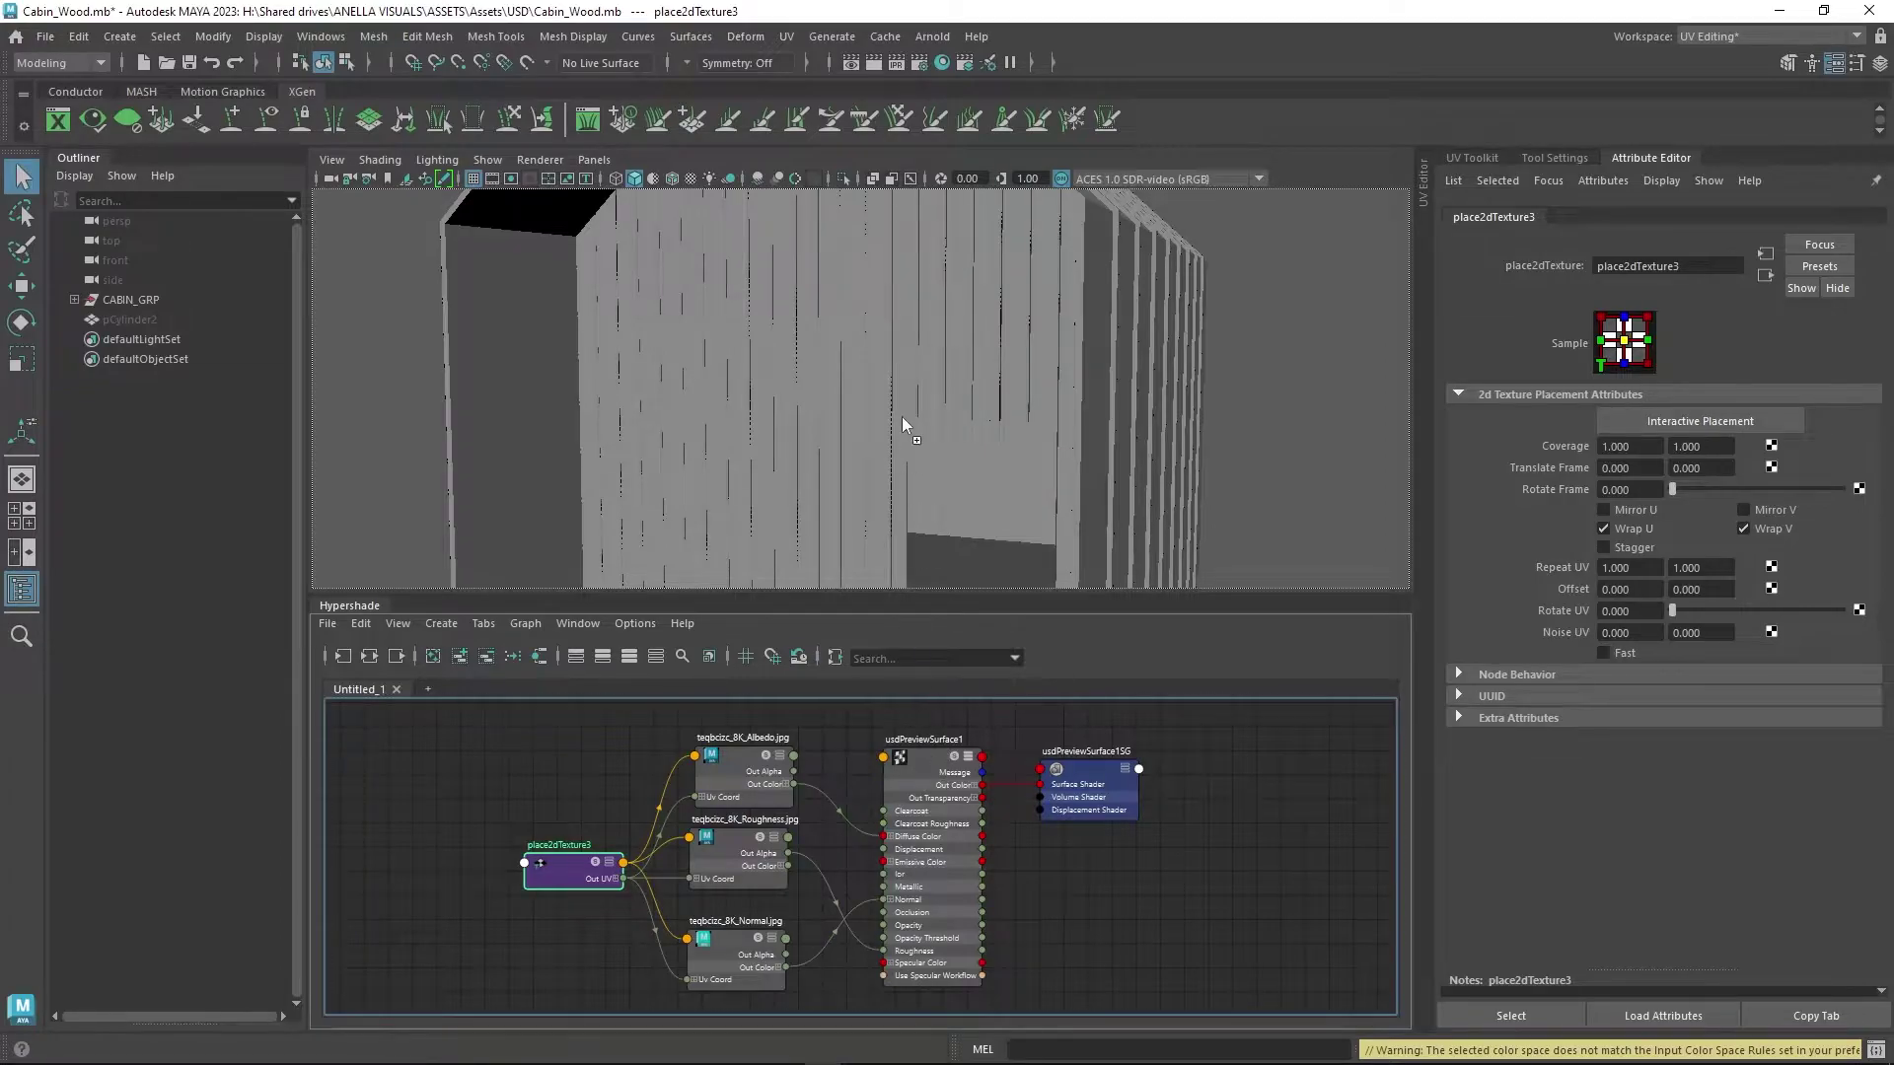
{"action": "middle_click_drag", "start_coordinate": [907, 359], "coordinate": [907, 359]}
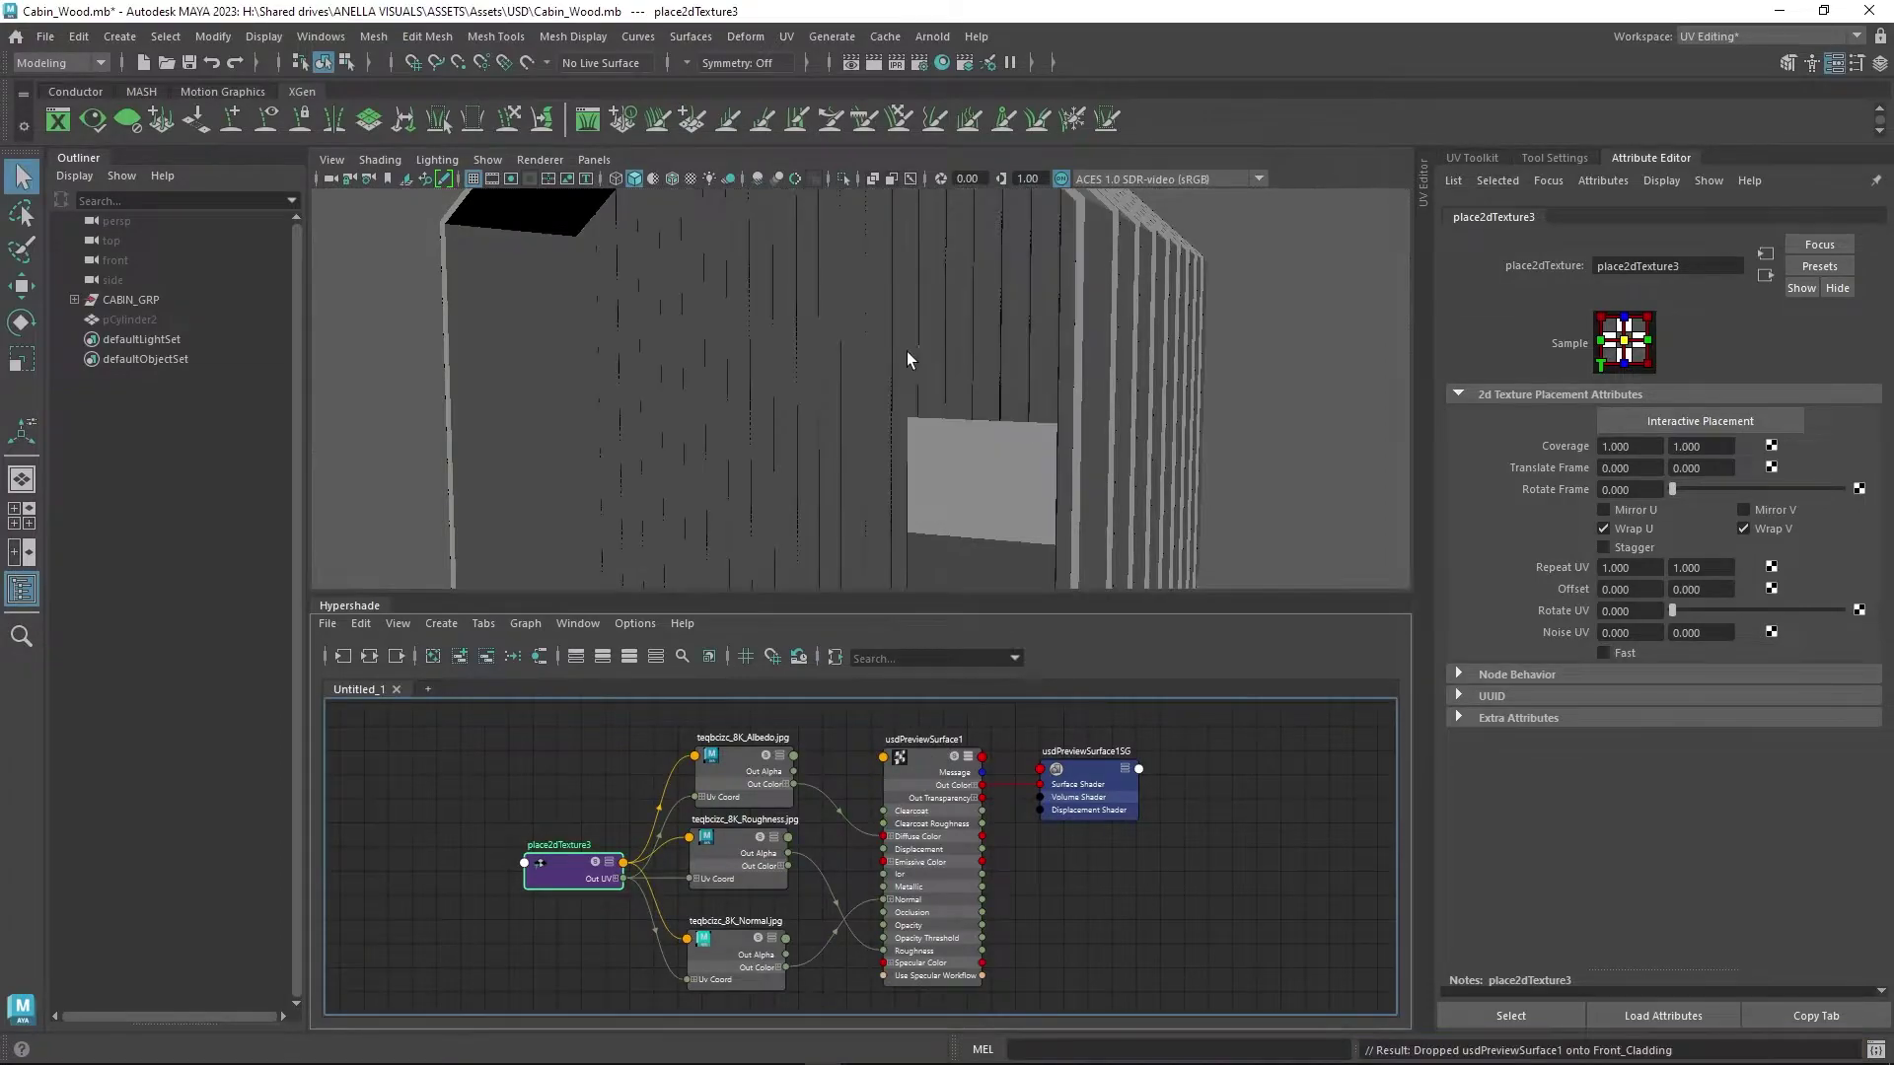
- Rename the usdPreviewSurface1 node to M_USD_CLAD
{"action": "double_click", "coordinate": [923, 741]}
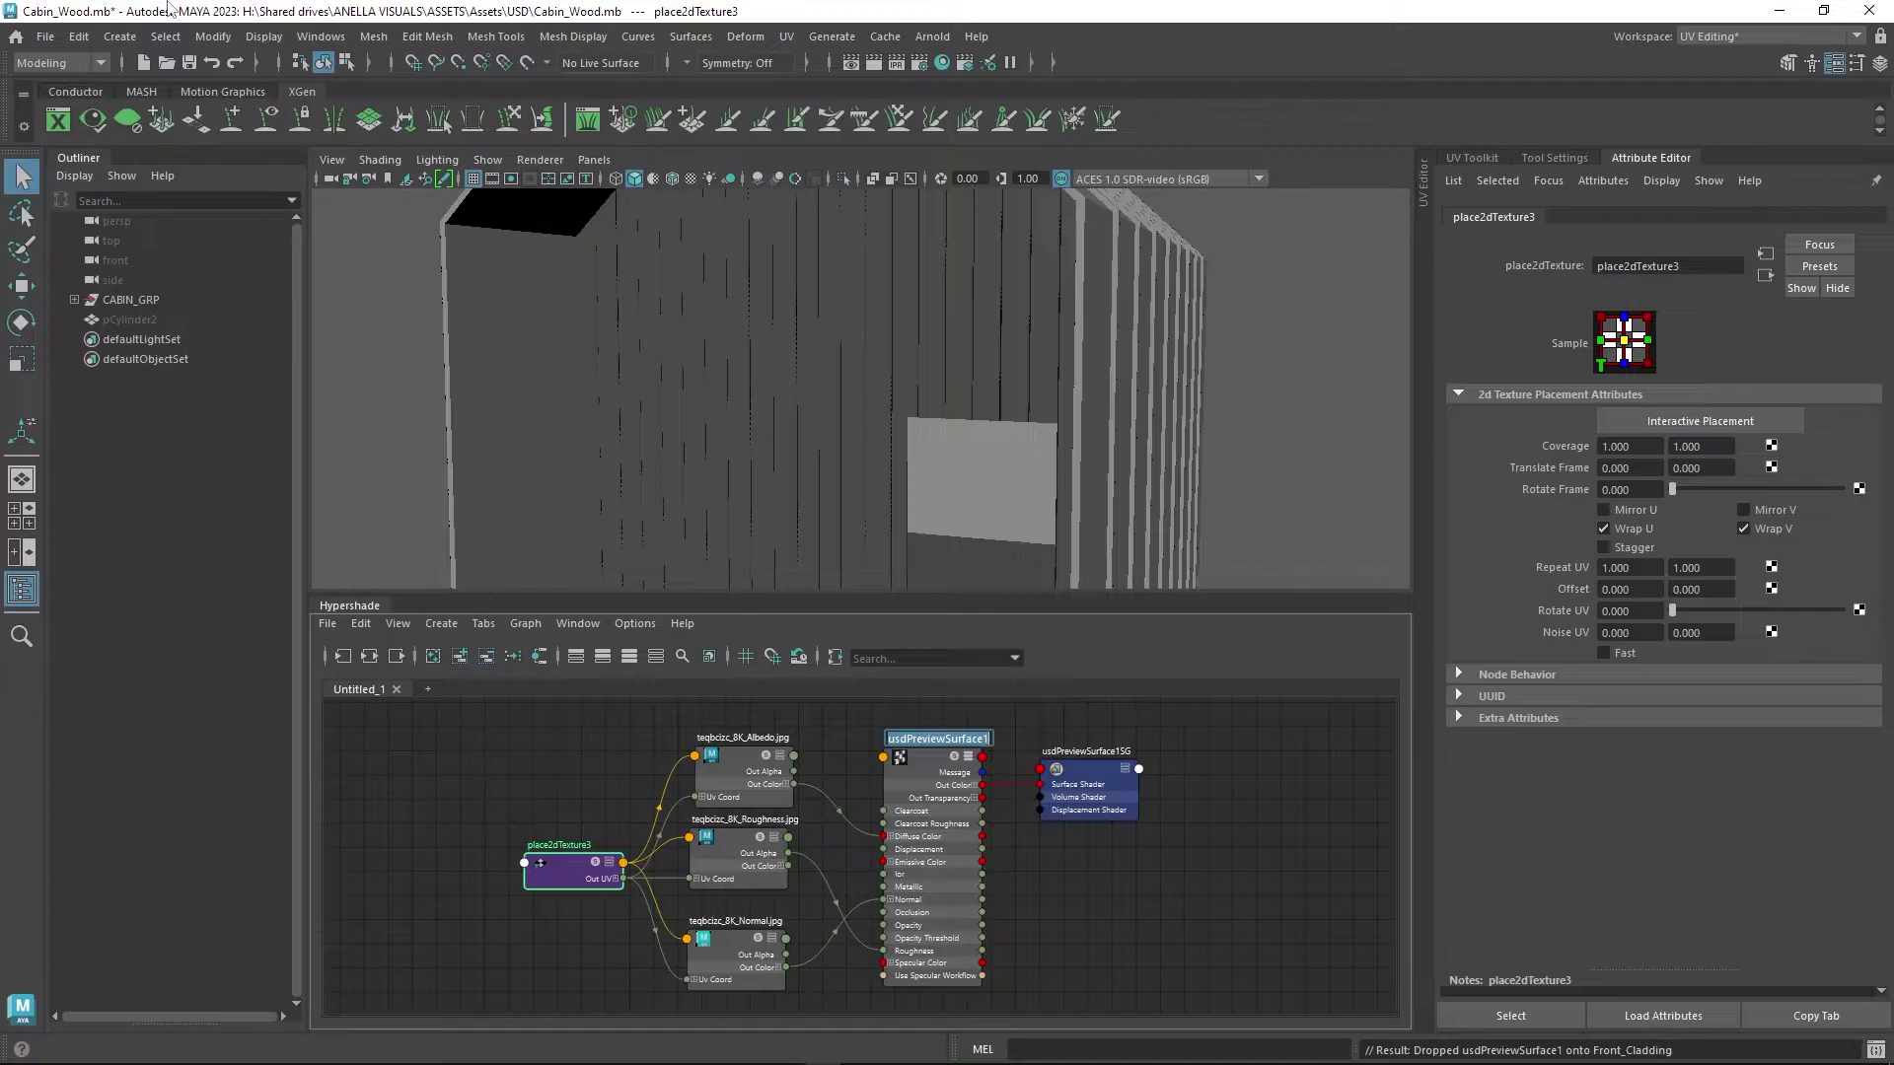
{"action": "type", "text": "USD_CLAD"}
{"action": "key", "text": "Return"}
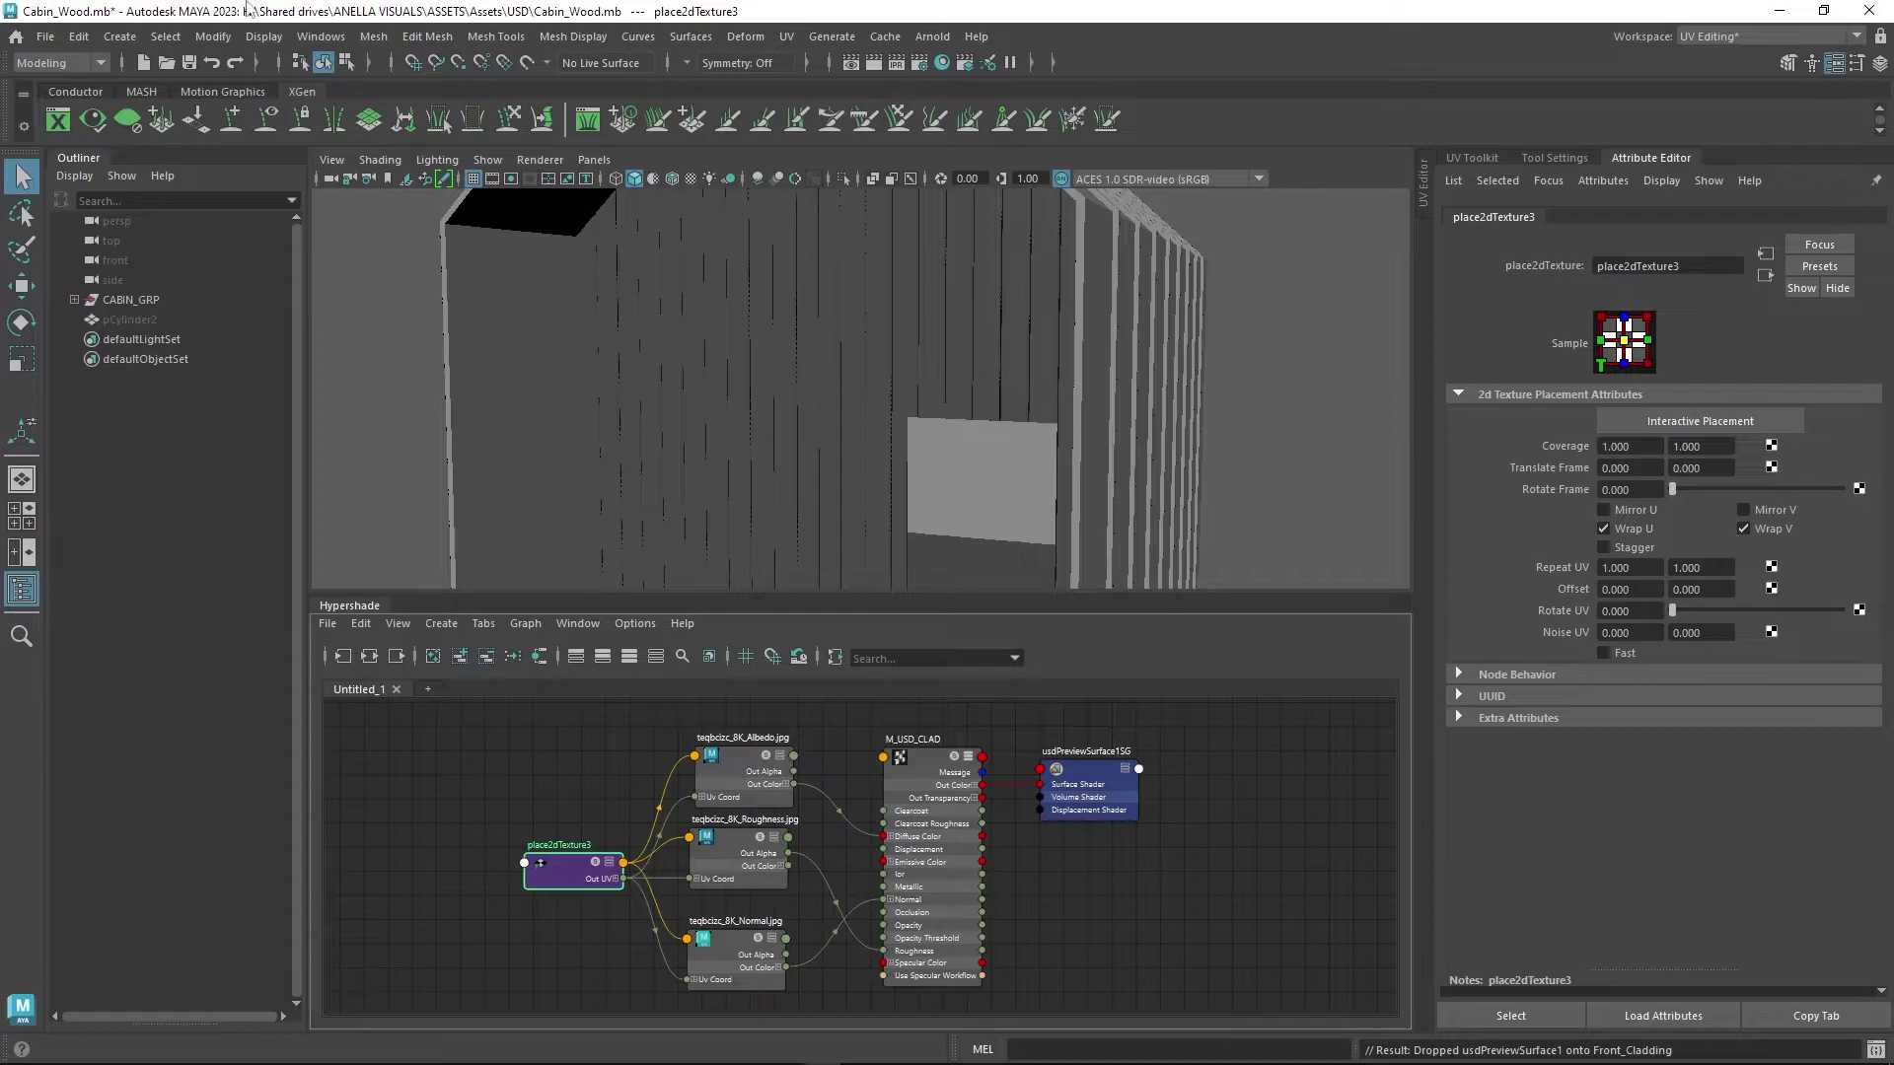
- Turn on Use All Lights and orbit to see the wood texture on the front cladding
{"action": "left_click", "coordinate": [689, 181]}
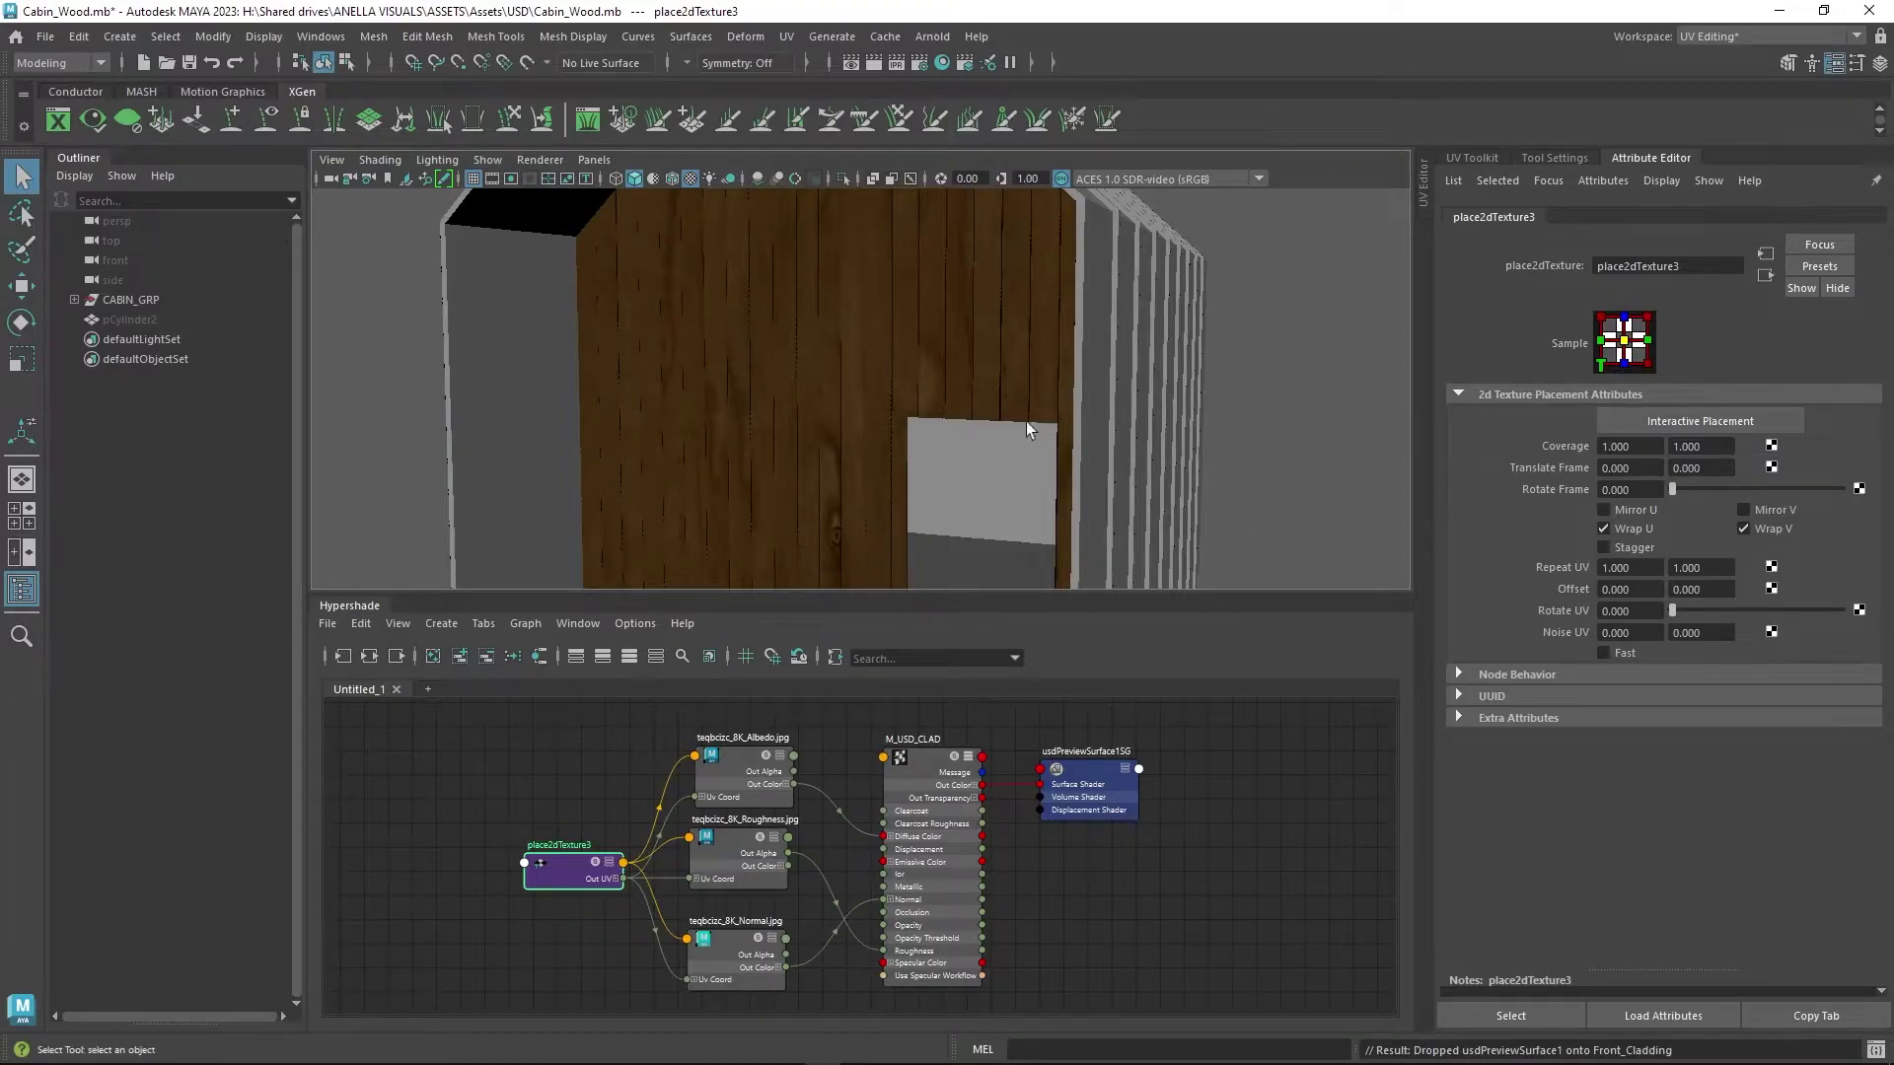
{"action": "left_click_drag", "start_coordinate": [1153, 395], "coordinate": [1090, 464], "text": "alt"}
{"action": "left_click_drag", "start_coordinate": [620, 866], "coordinate": [537, 868]}
{"action": "left_click", "coordinate": [877, 429]}
{"action": "left_click_drag", "start_coordinate": [756, 782], "coordinate": [731, 834]}
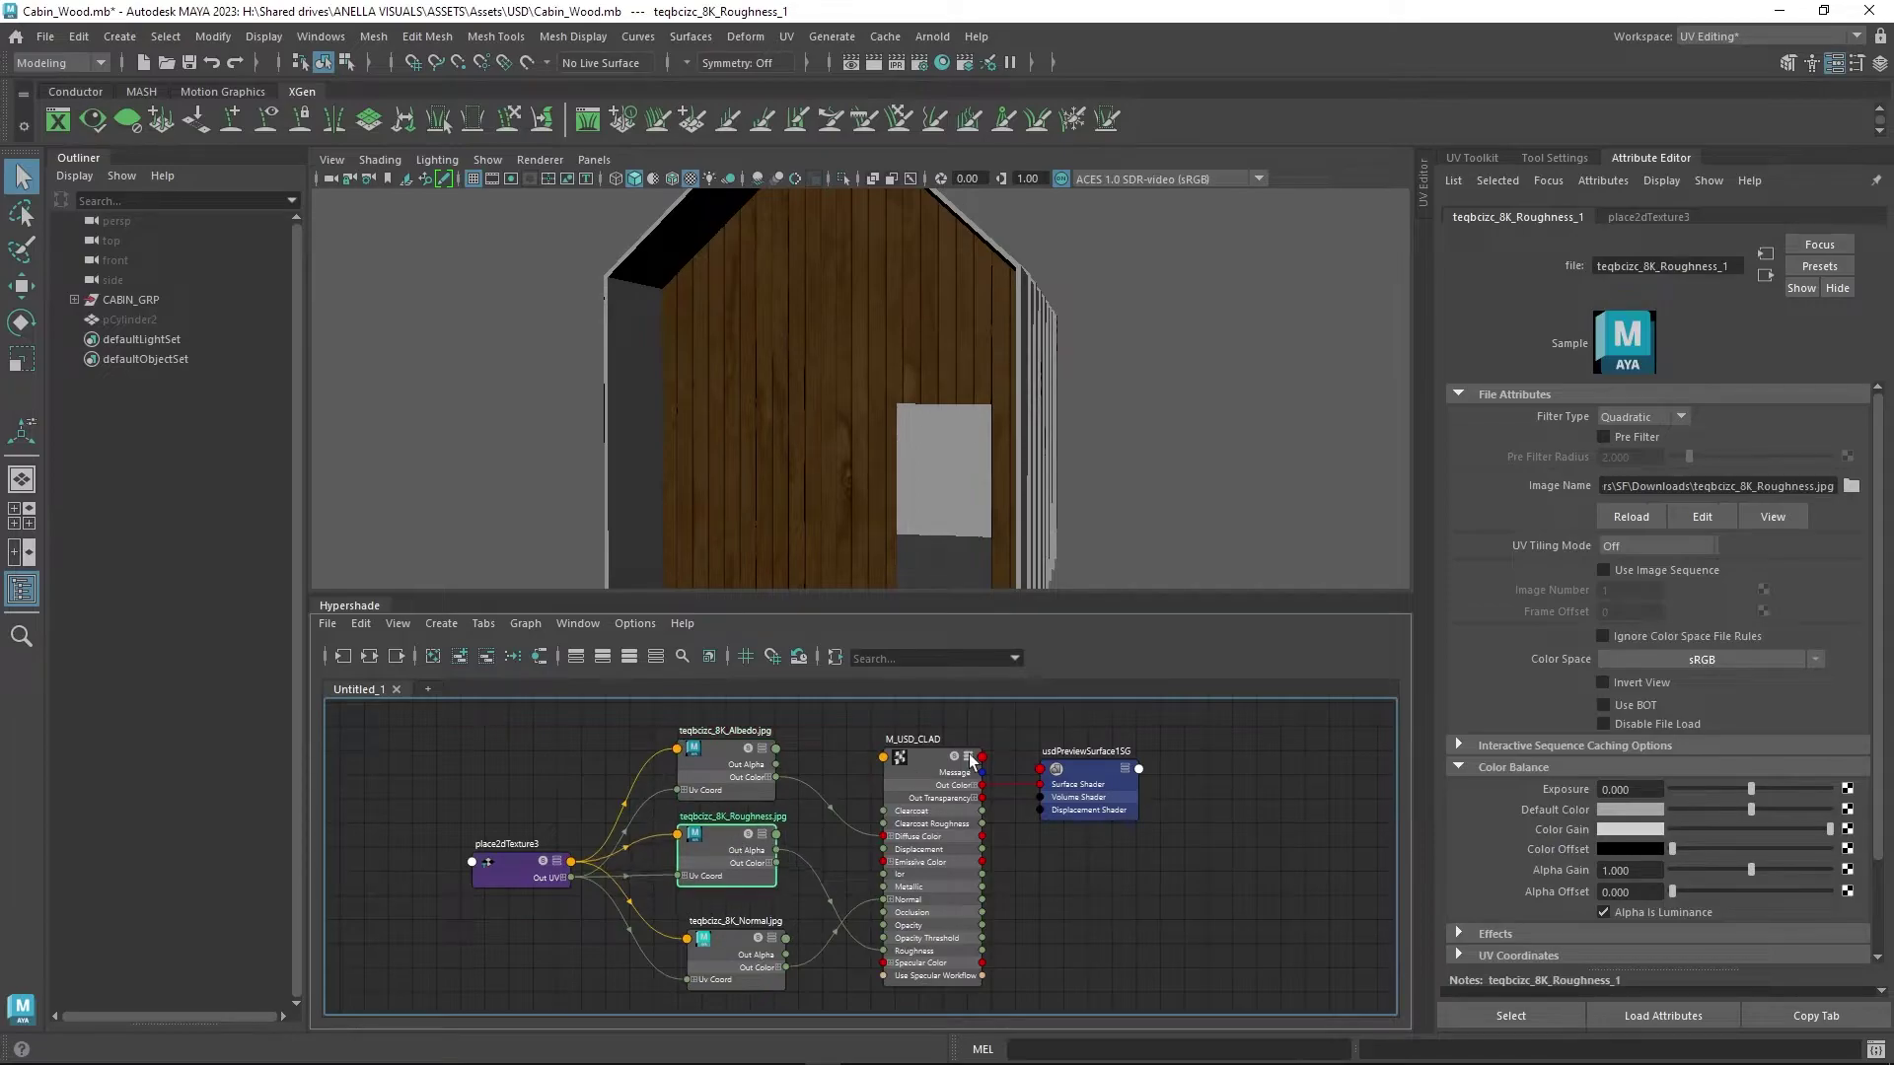
{"action": "left_click_drag", "start_coordinate": [923, 761], "coordinate": [936, 746]}
{"action": "left_click_drag", "start_coordinate": [884, 403], "coordinate": [803, 478], "text": "alt"}
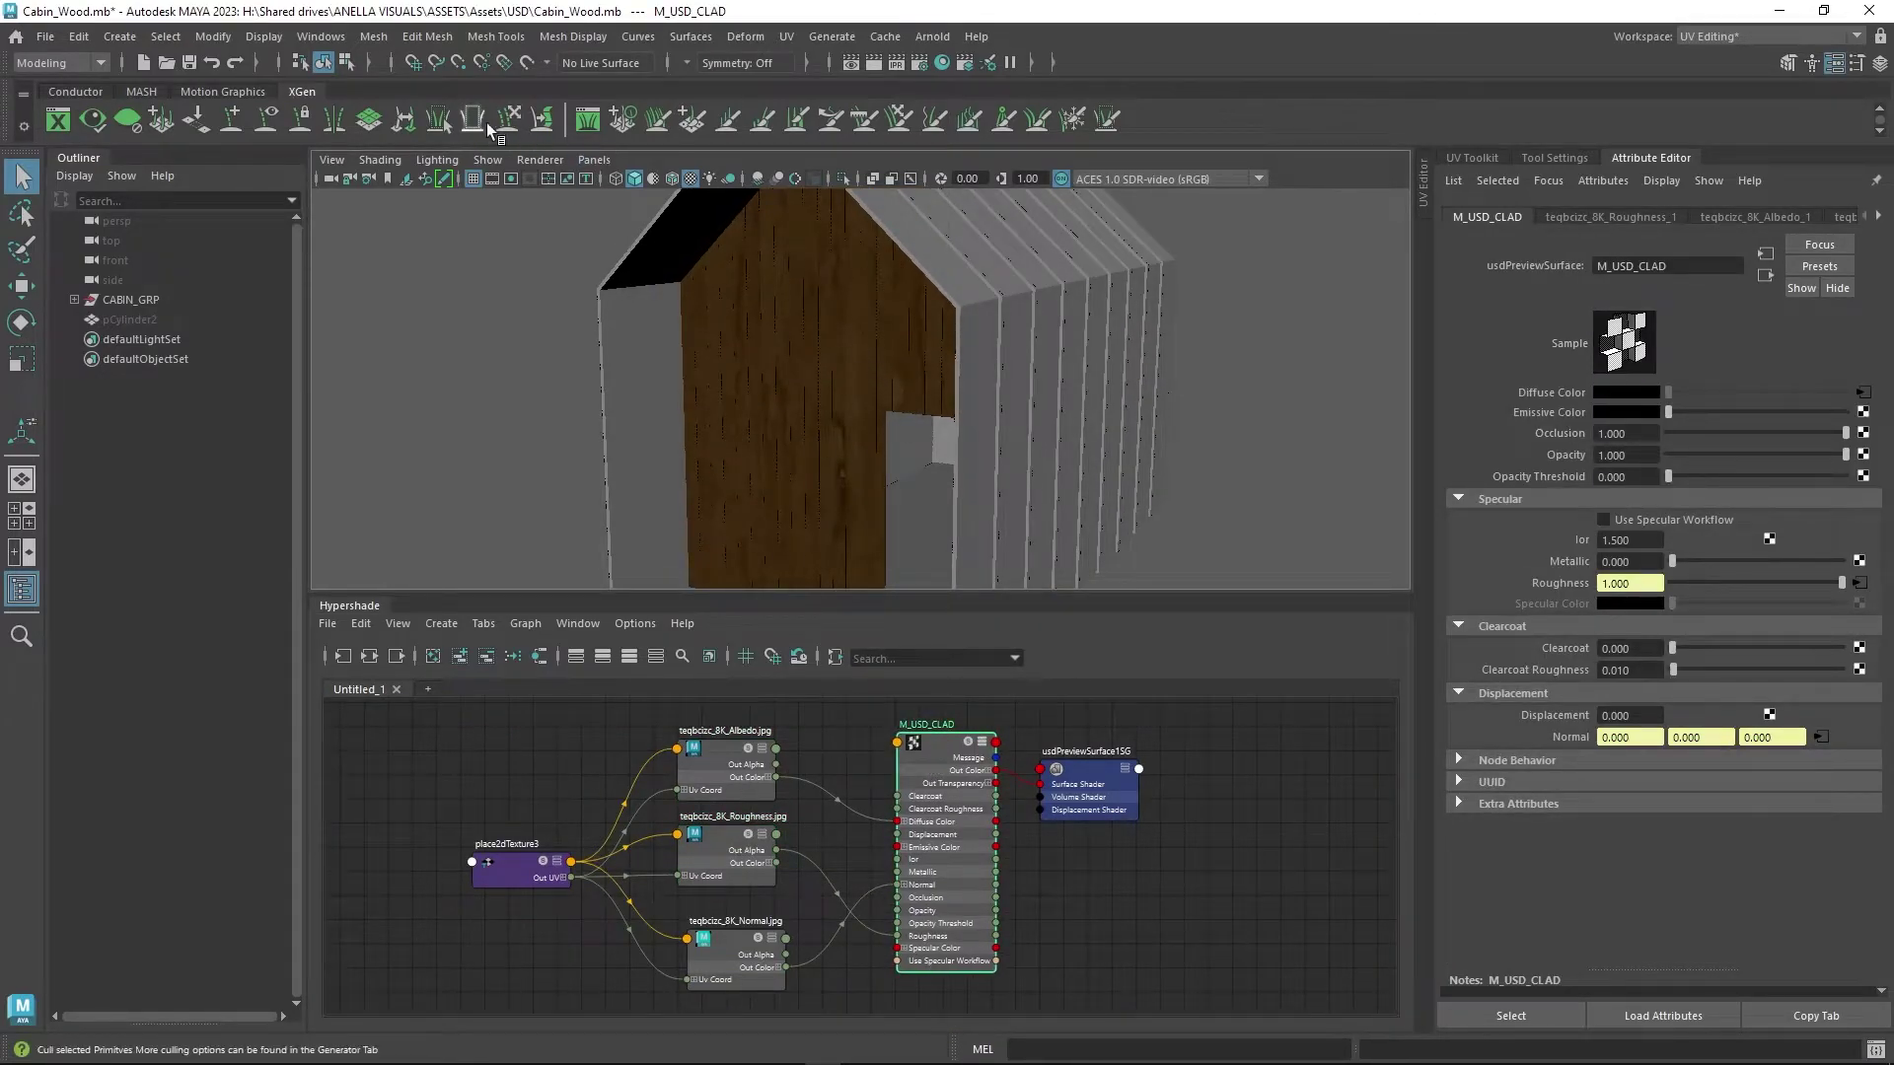
- Verify the USD and MtoH plug-ins are loaded in the Plug-in Manager, then show the viewport renderers
{"action": "left_click", "coordinate": [321, 37]}
{"action": "mouse_move", "coordinate": [374, 132]}
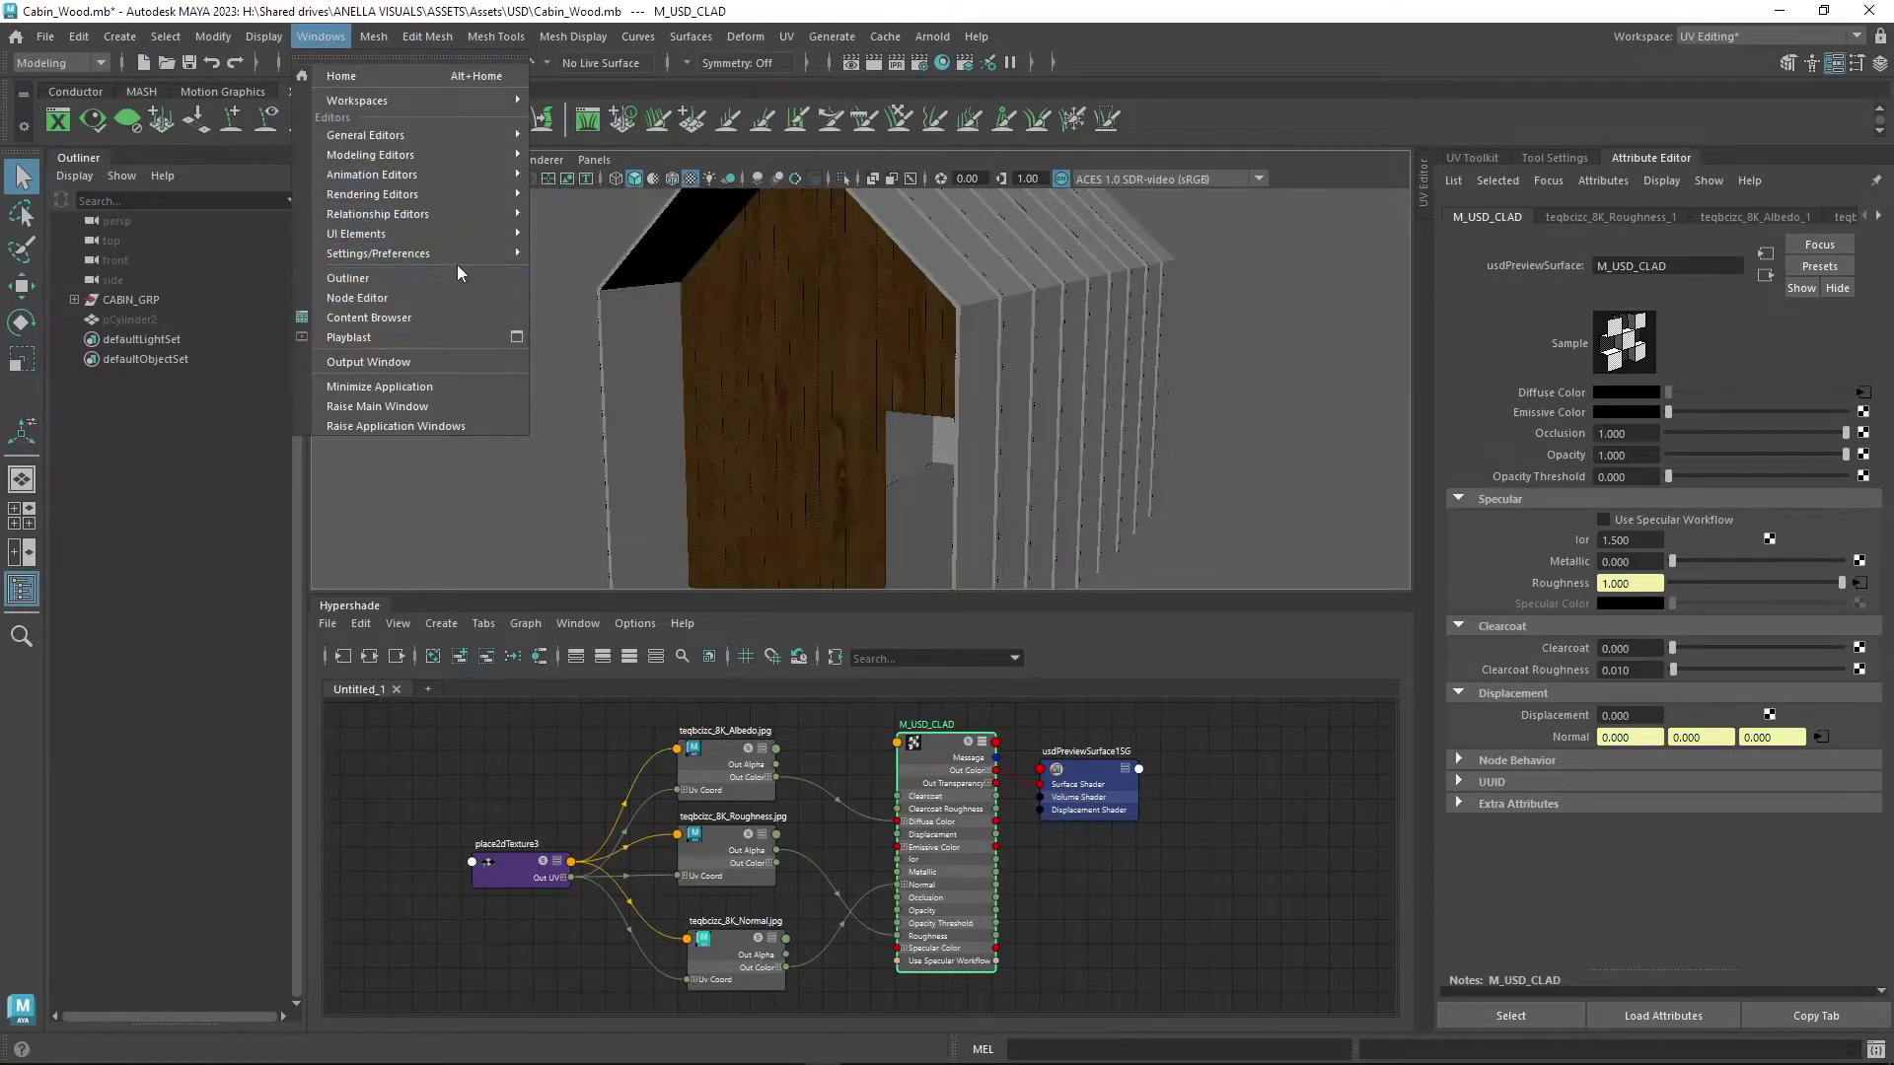
{"action": "mouse_move", "coordinate": [466, 254]}
{"action": "left_click", "coordinate": [636, 381]}
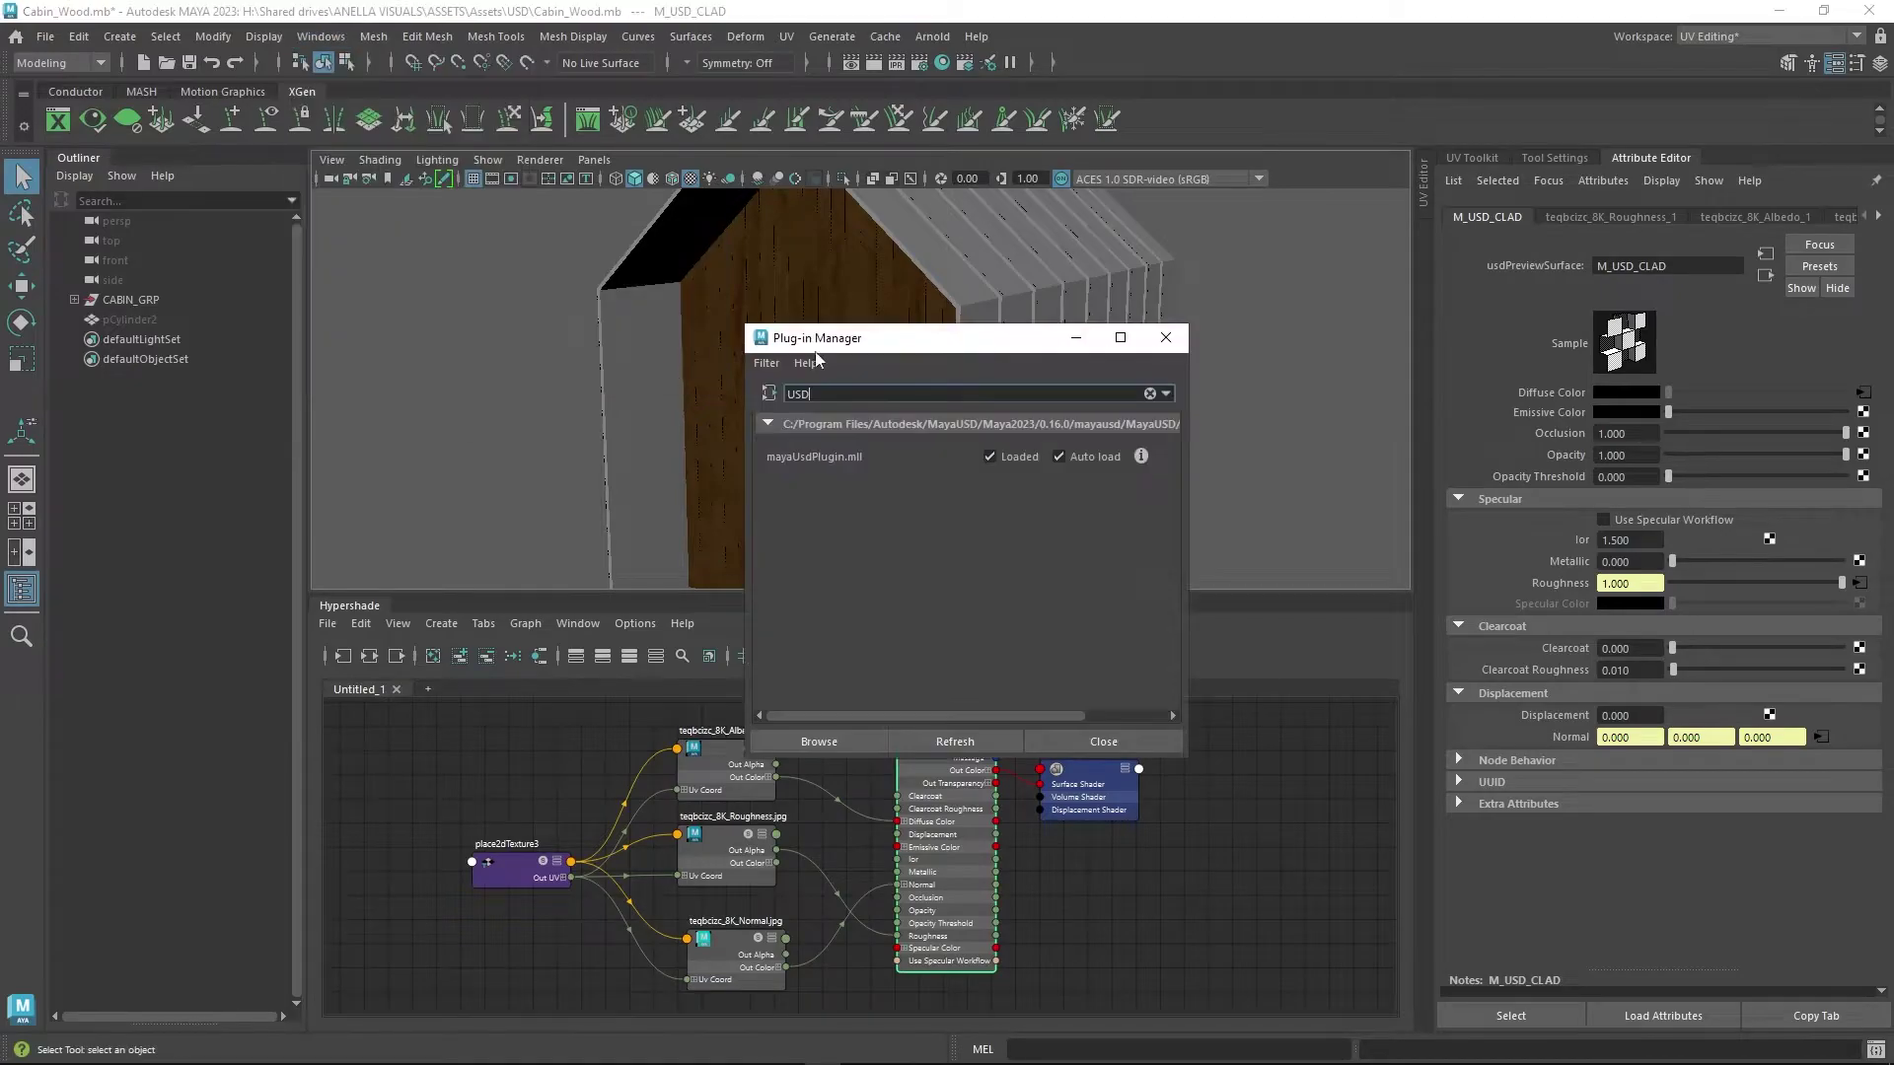
{"action": "type", "text": "MTOH"}
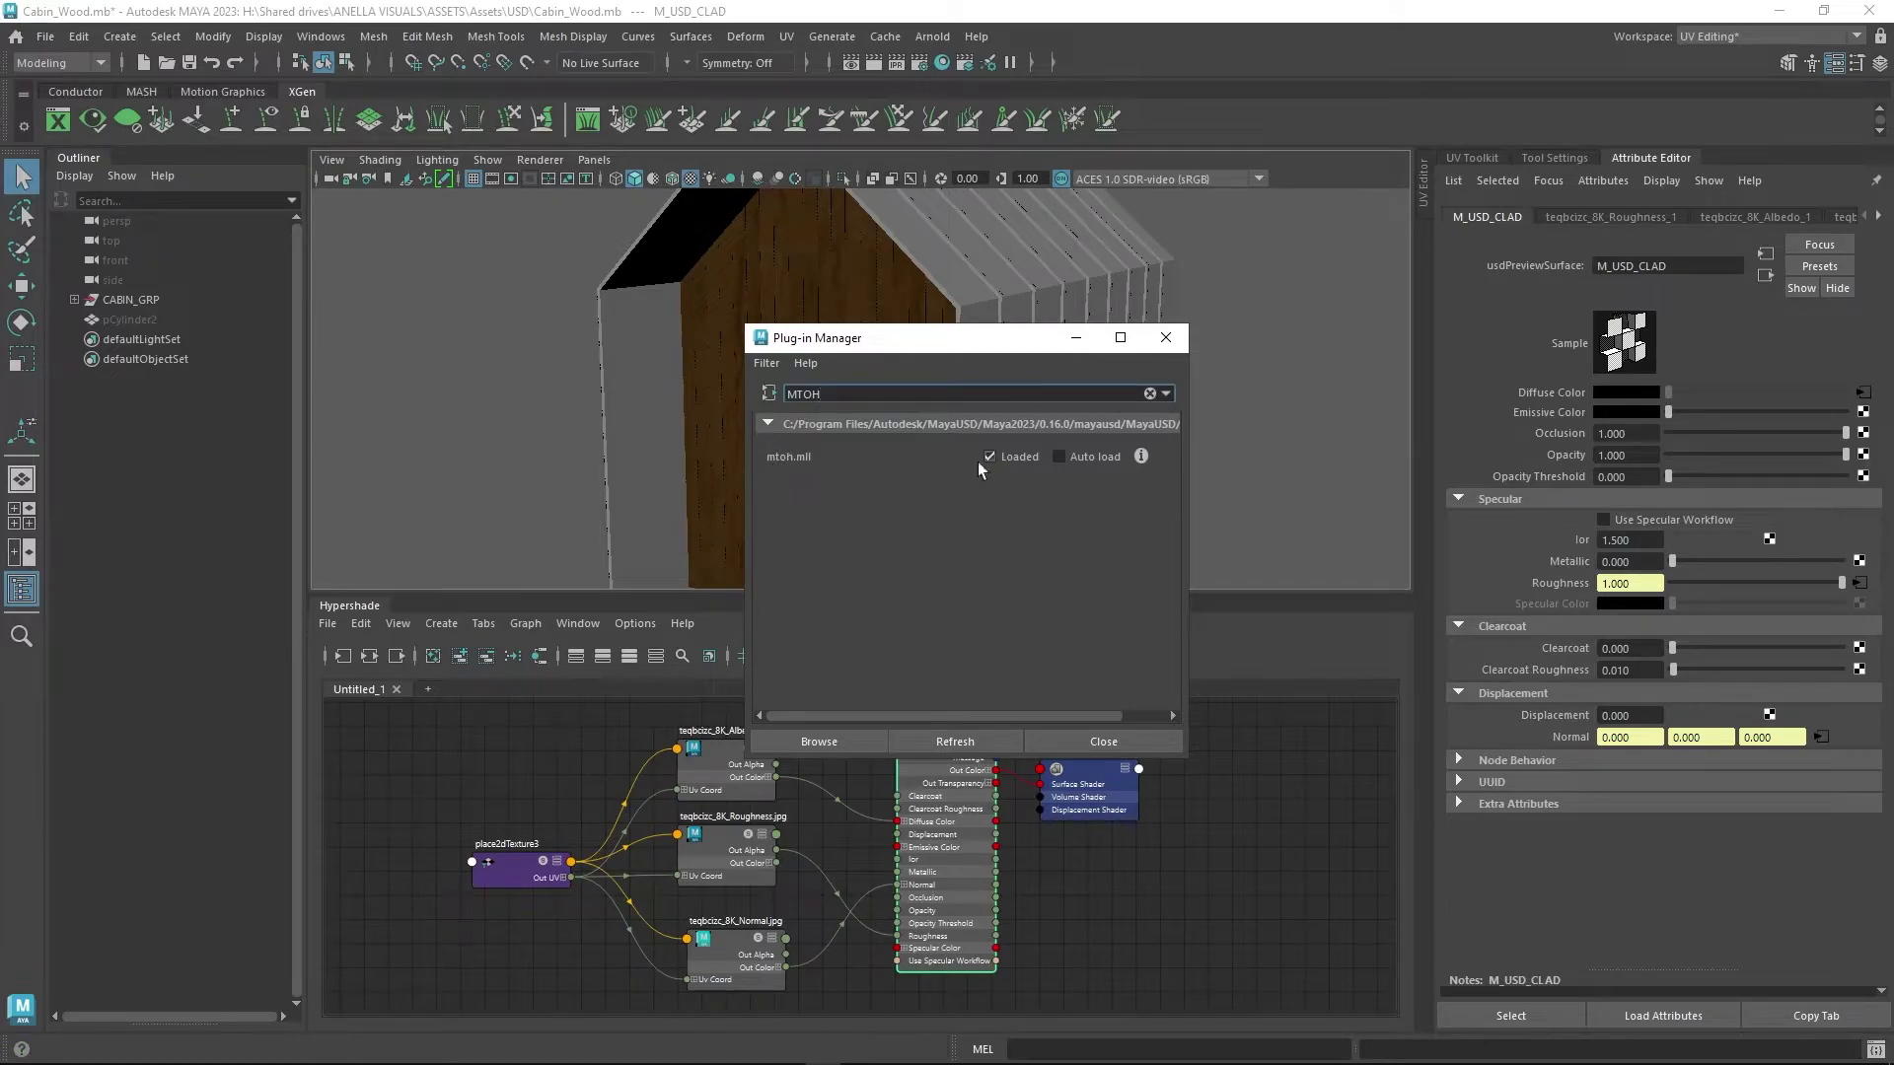
{"action": "left_click", "coordinate": [1179, 337]}
{"action": "left_click", "coordinate": [532, 158]}
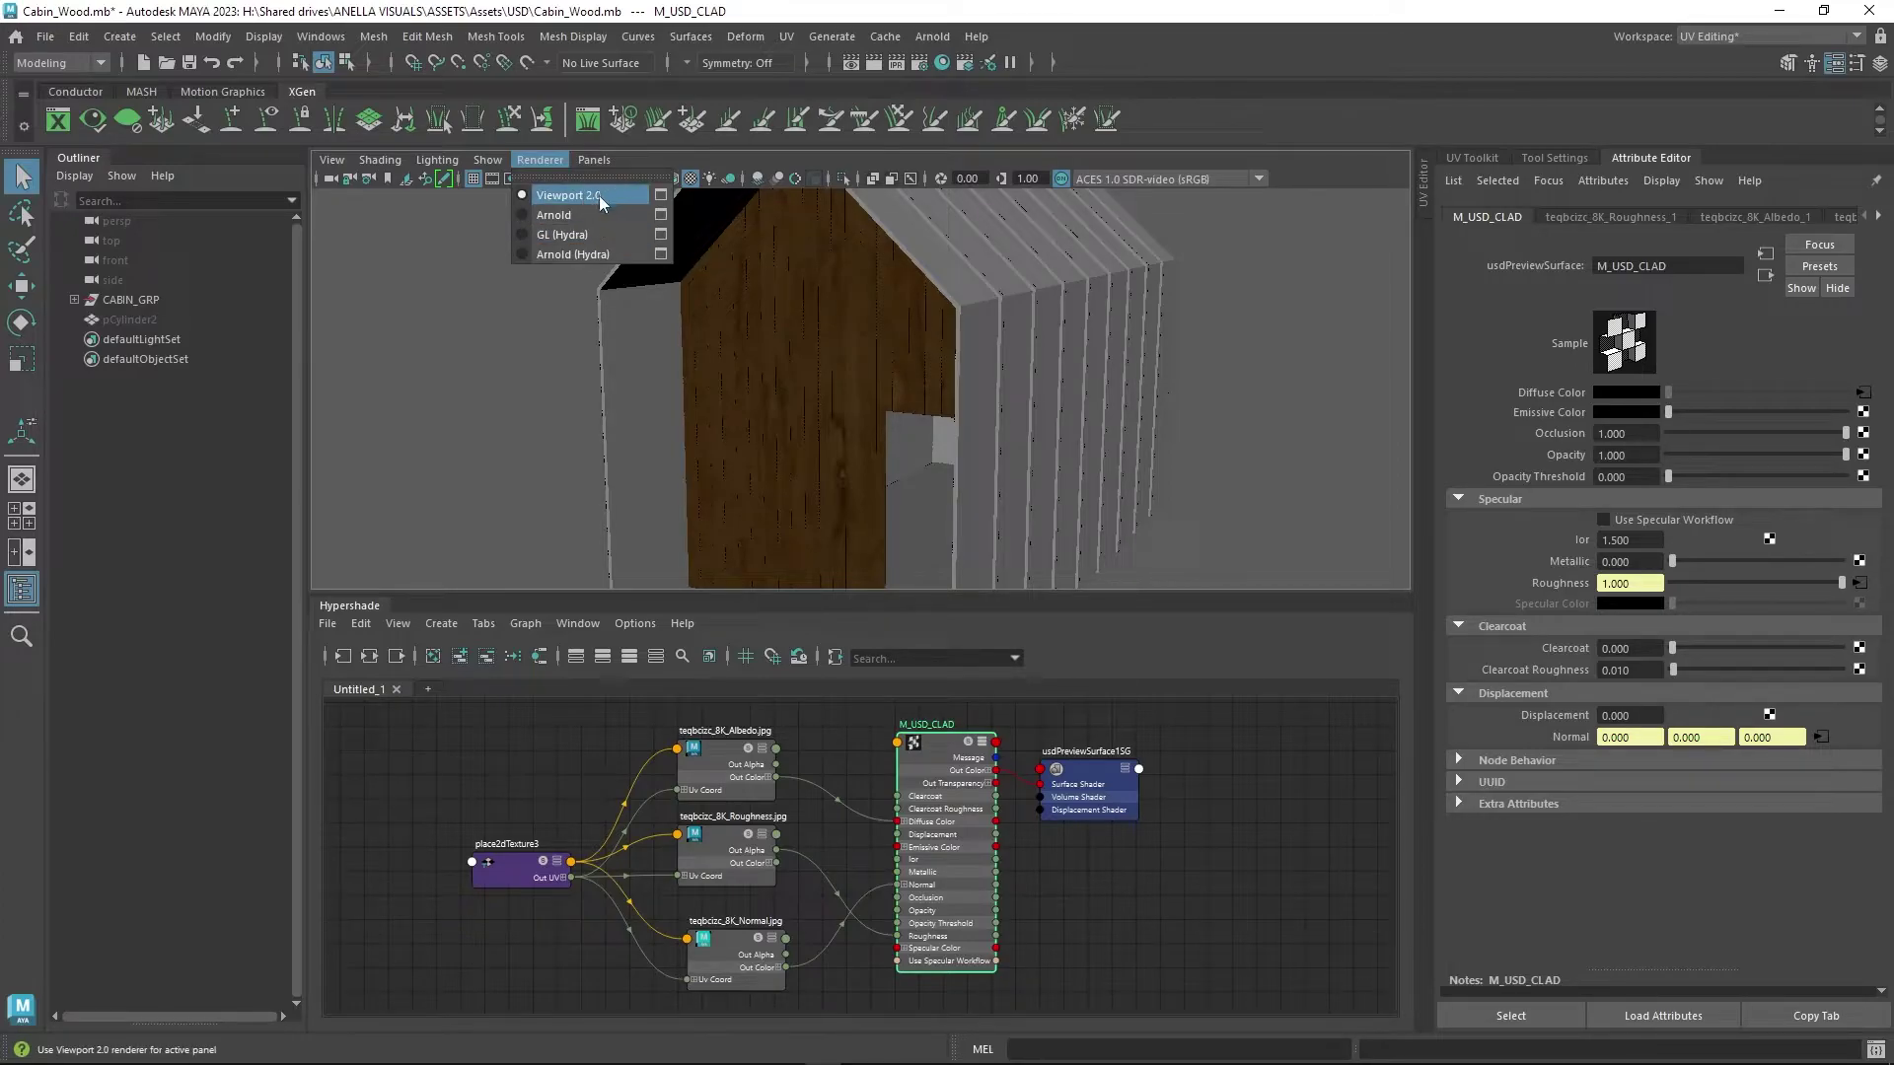
- Test-render the viewport with Arnold, then stop and close the Arnold render window
{"action": "left_click", "coordinate": [572, 214]}
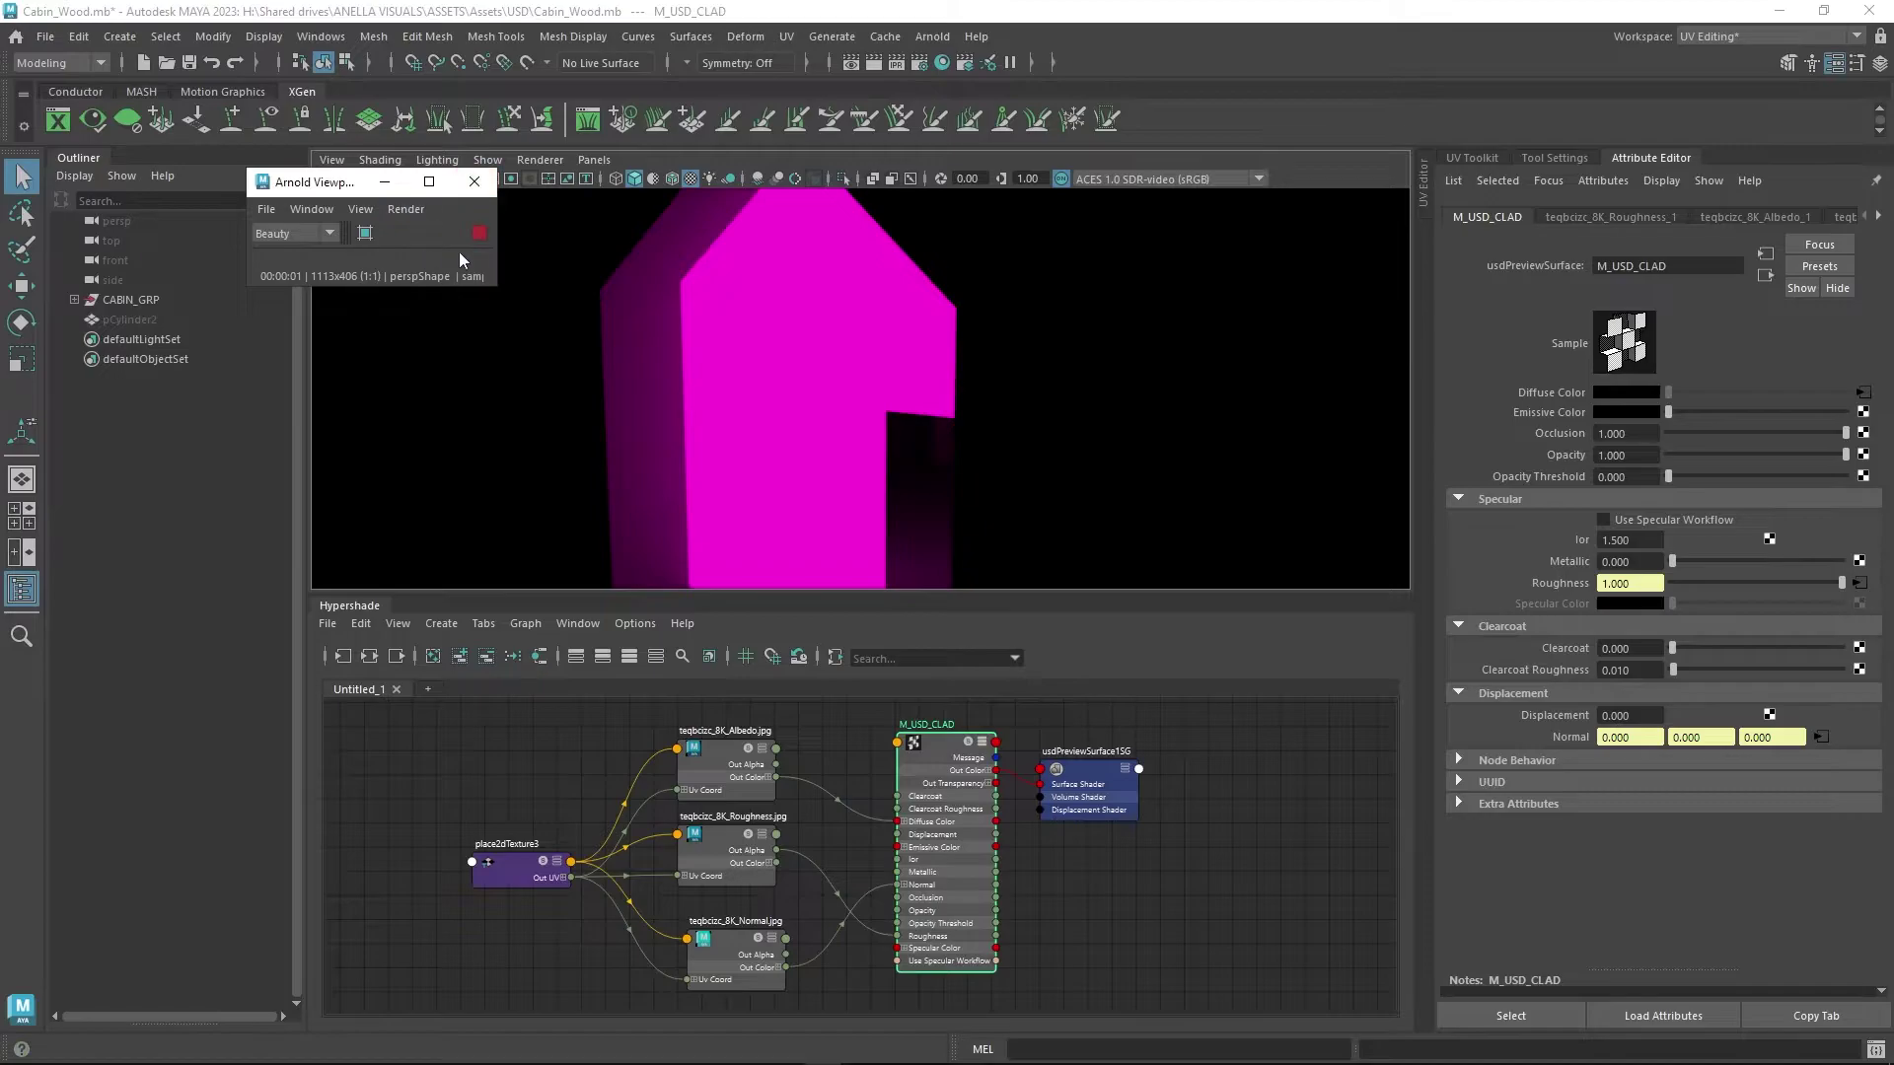
{"action": "left_click", "coordinate": [479, 233]}
{"action": "left_click", "coordinate": [474, 182]}
- Switch the viewport renderer to Arnold (Hydra)
{"action": "left_click", "coordinate": [544, 162]}
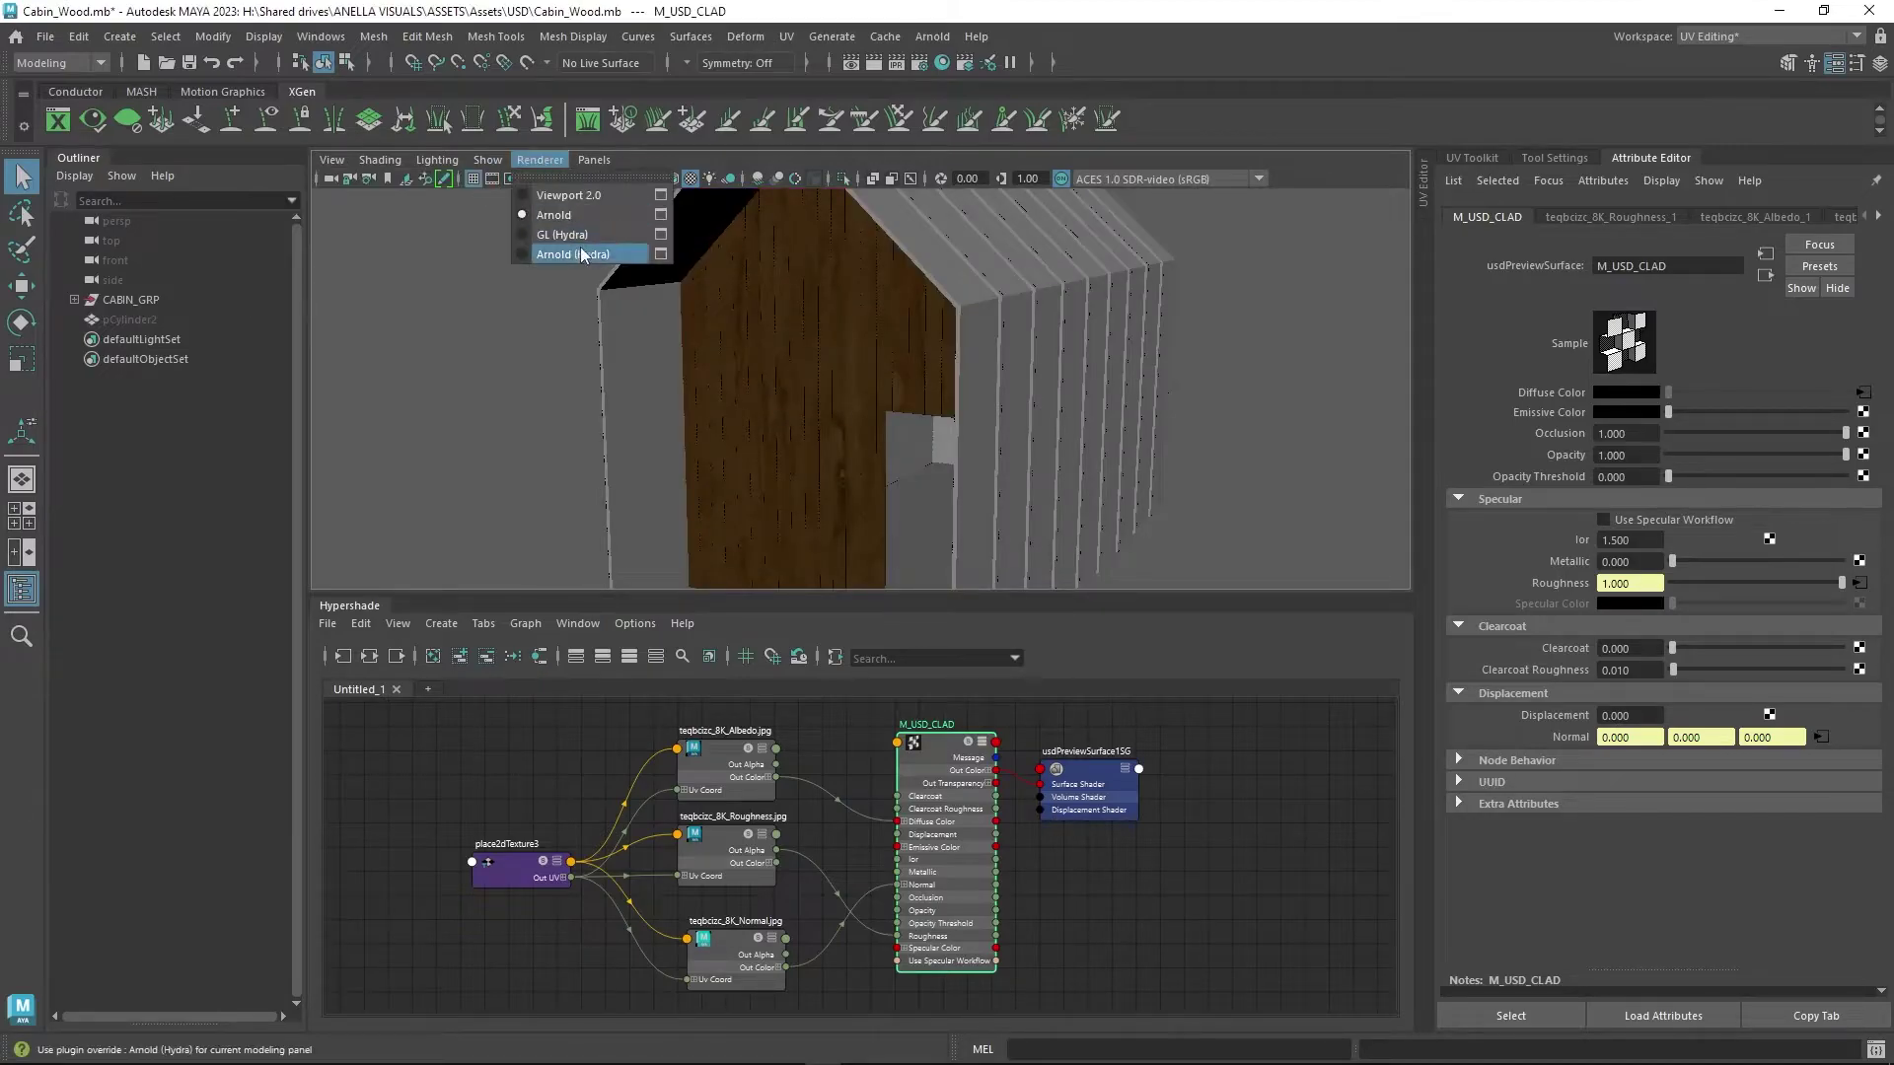
{"action": "left_click", "coordinate": [573, 254]}
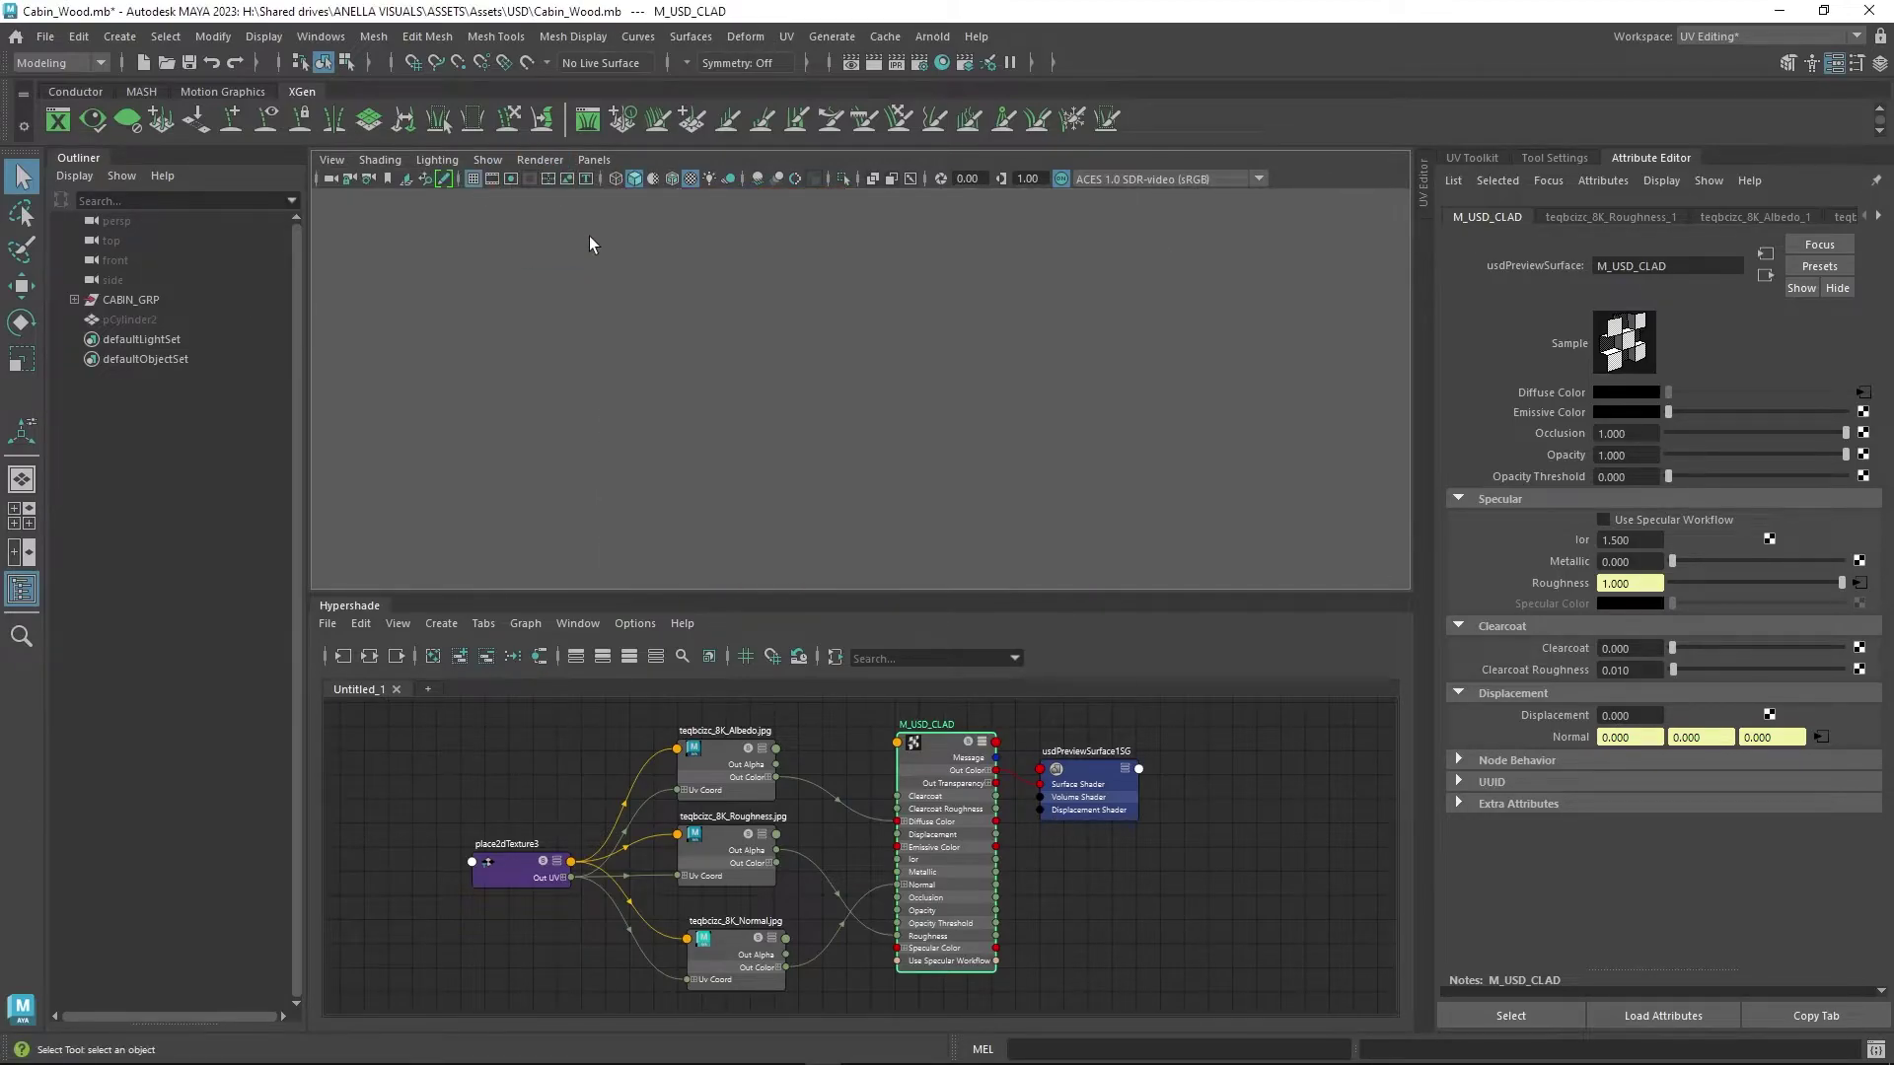
{"action": "left_click", "coordinate": [536, 160]}
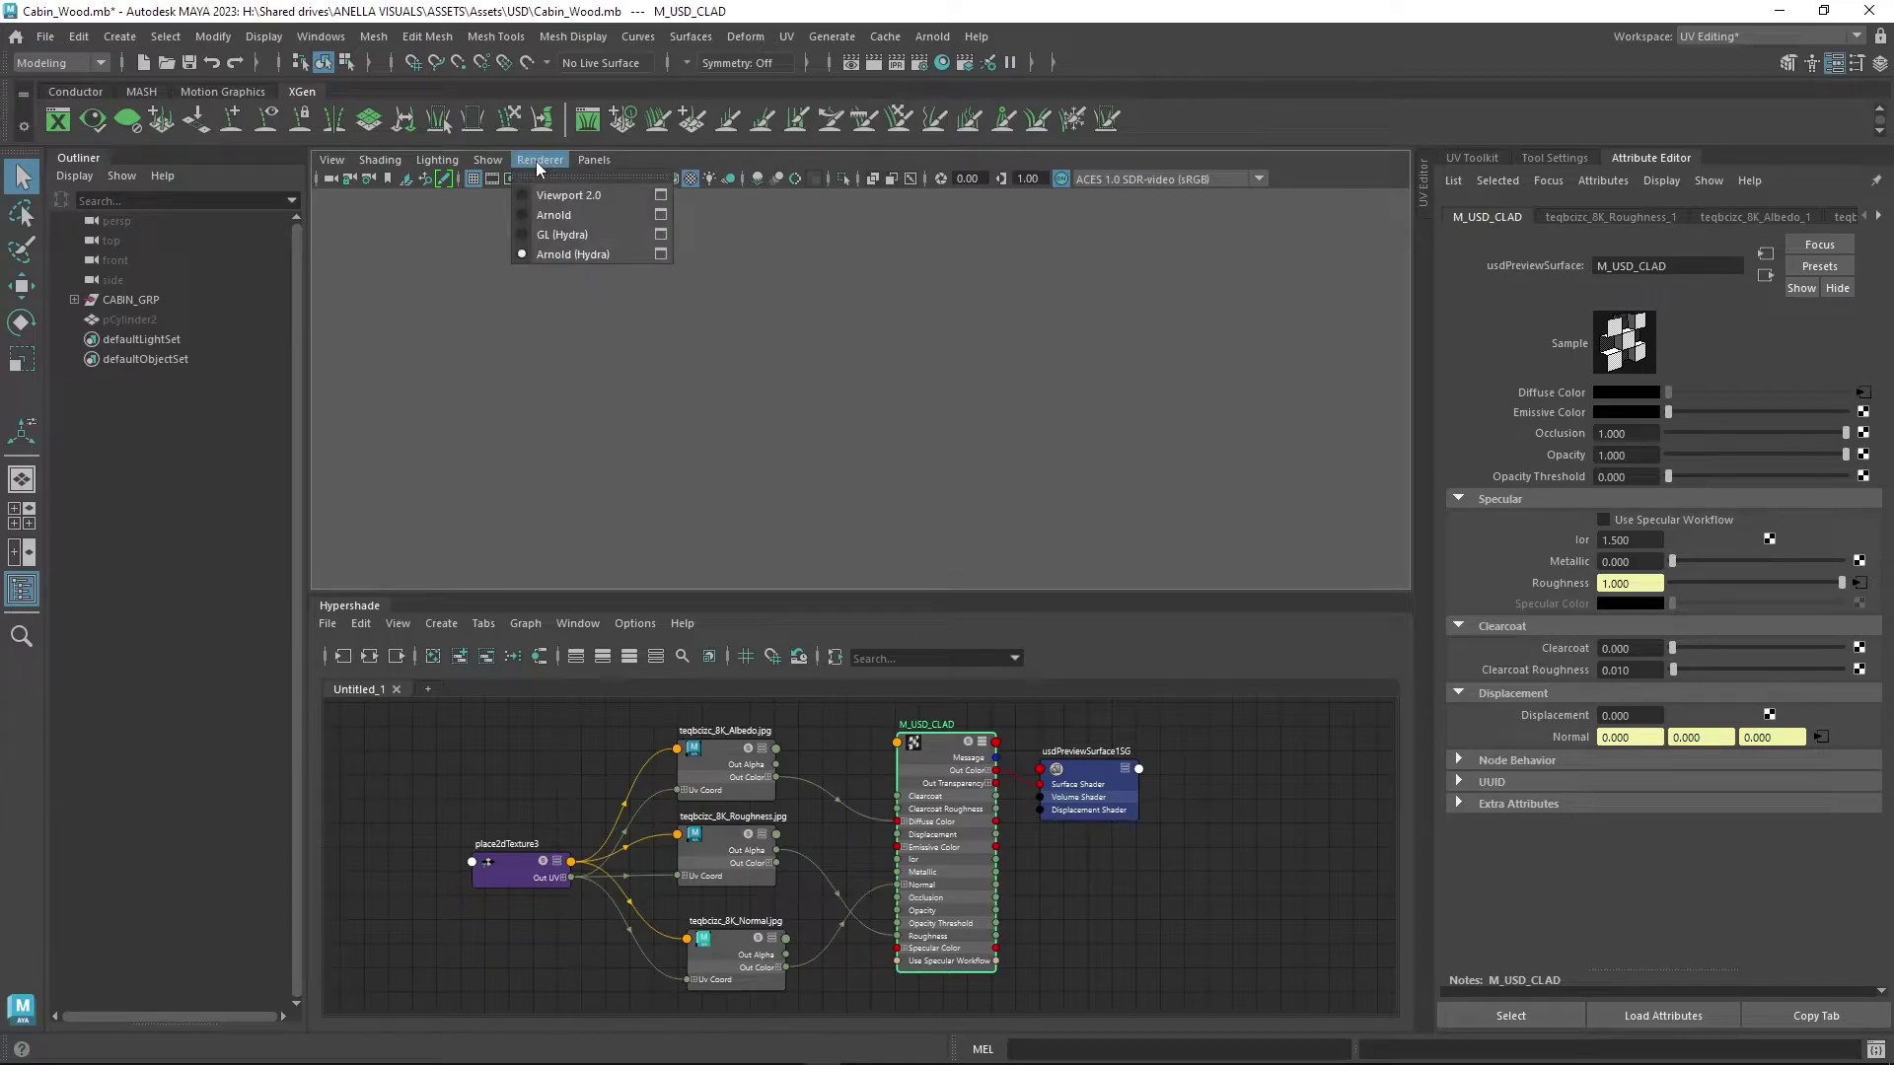
{"action": "left_click", "coordinate": [536, 161]}
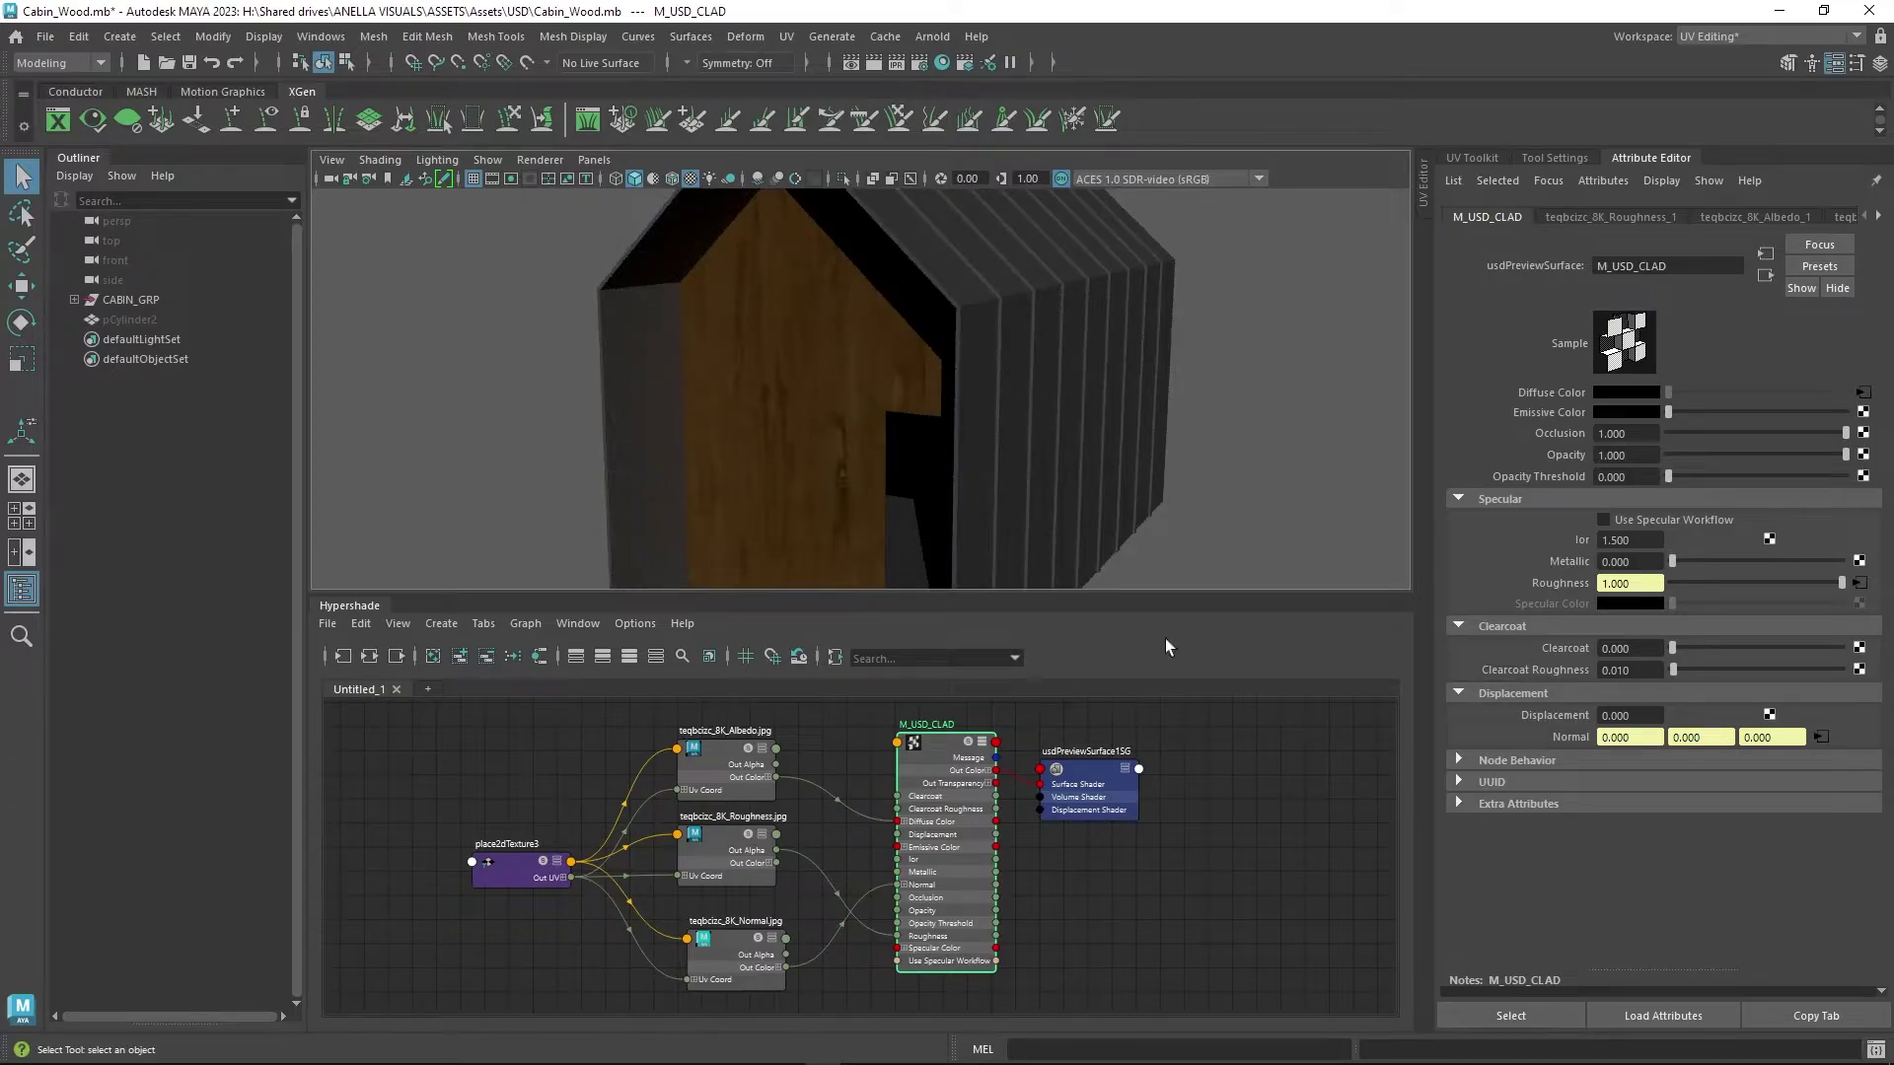
- Orbit around the cabin to view its textured front and ribbed side
{"action": "scroll", "coordinate": [1040, 424], "scroll_direction": "down", "scroll_amount": 3}
{"action": "mouse_move", "coordinate": [1040, 424]}
{"action": "left_mouse_down", "text": "alt"}
{"action": "mouse_move", "coordinate": [1070, 392]}
{"action": "mouse_move", "coordinate": [1050, 405]}
{"action": "left_mouse_up", "text": "alt"}
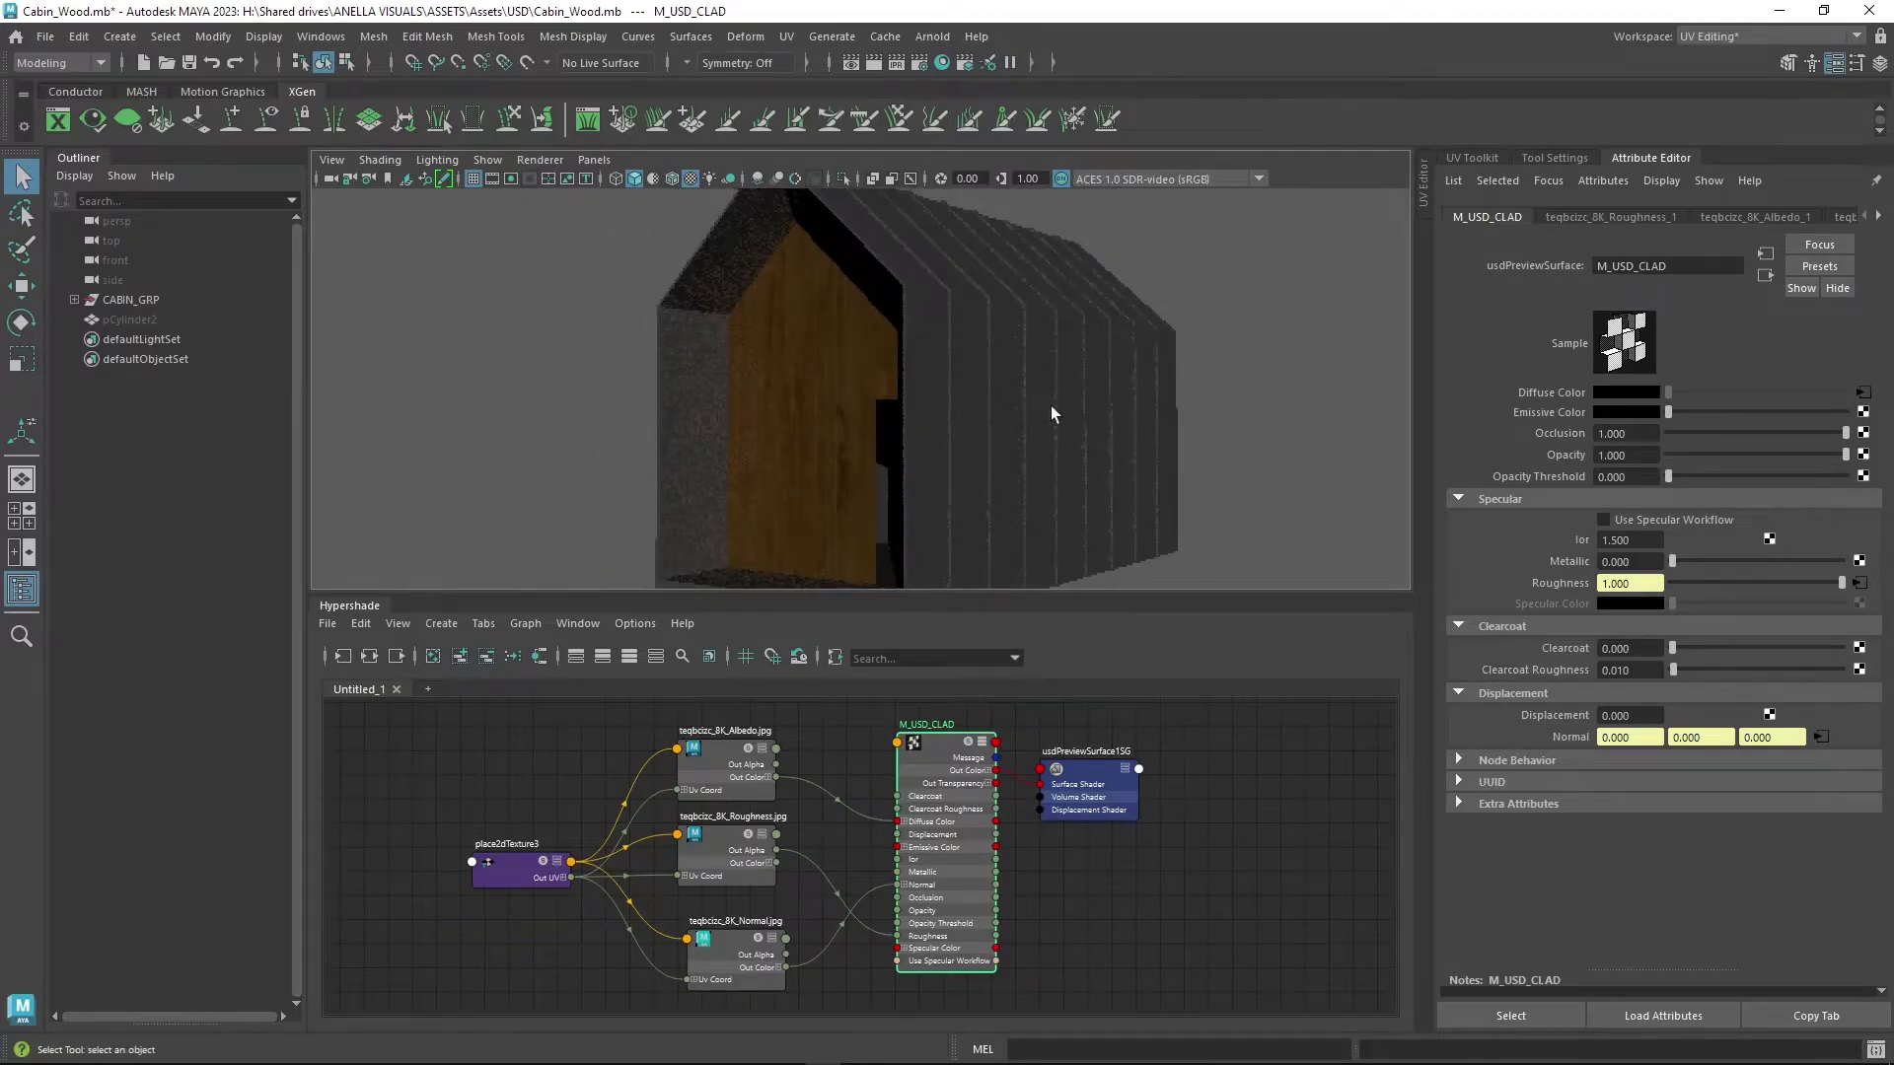
{"action": "mouse_move", "coordinate": [1167, 418]}
{"action": "left_mouse_down", "text": "alt"}
{"action": "mouse_move", "coordinate": [1187, 423]}
{"action": "mouse_move", "coordinate": [1094, 424]}
{"action": "mouse_move", "coordinate": [1049, 388]}
{"action": "left_mouse_up", "text": "alt"}
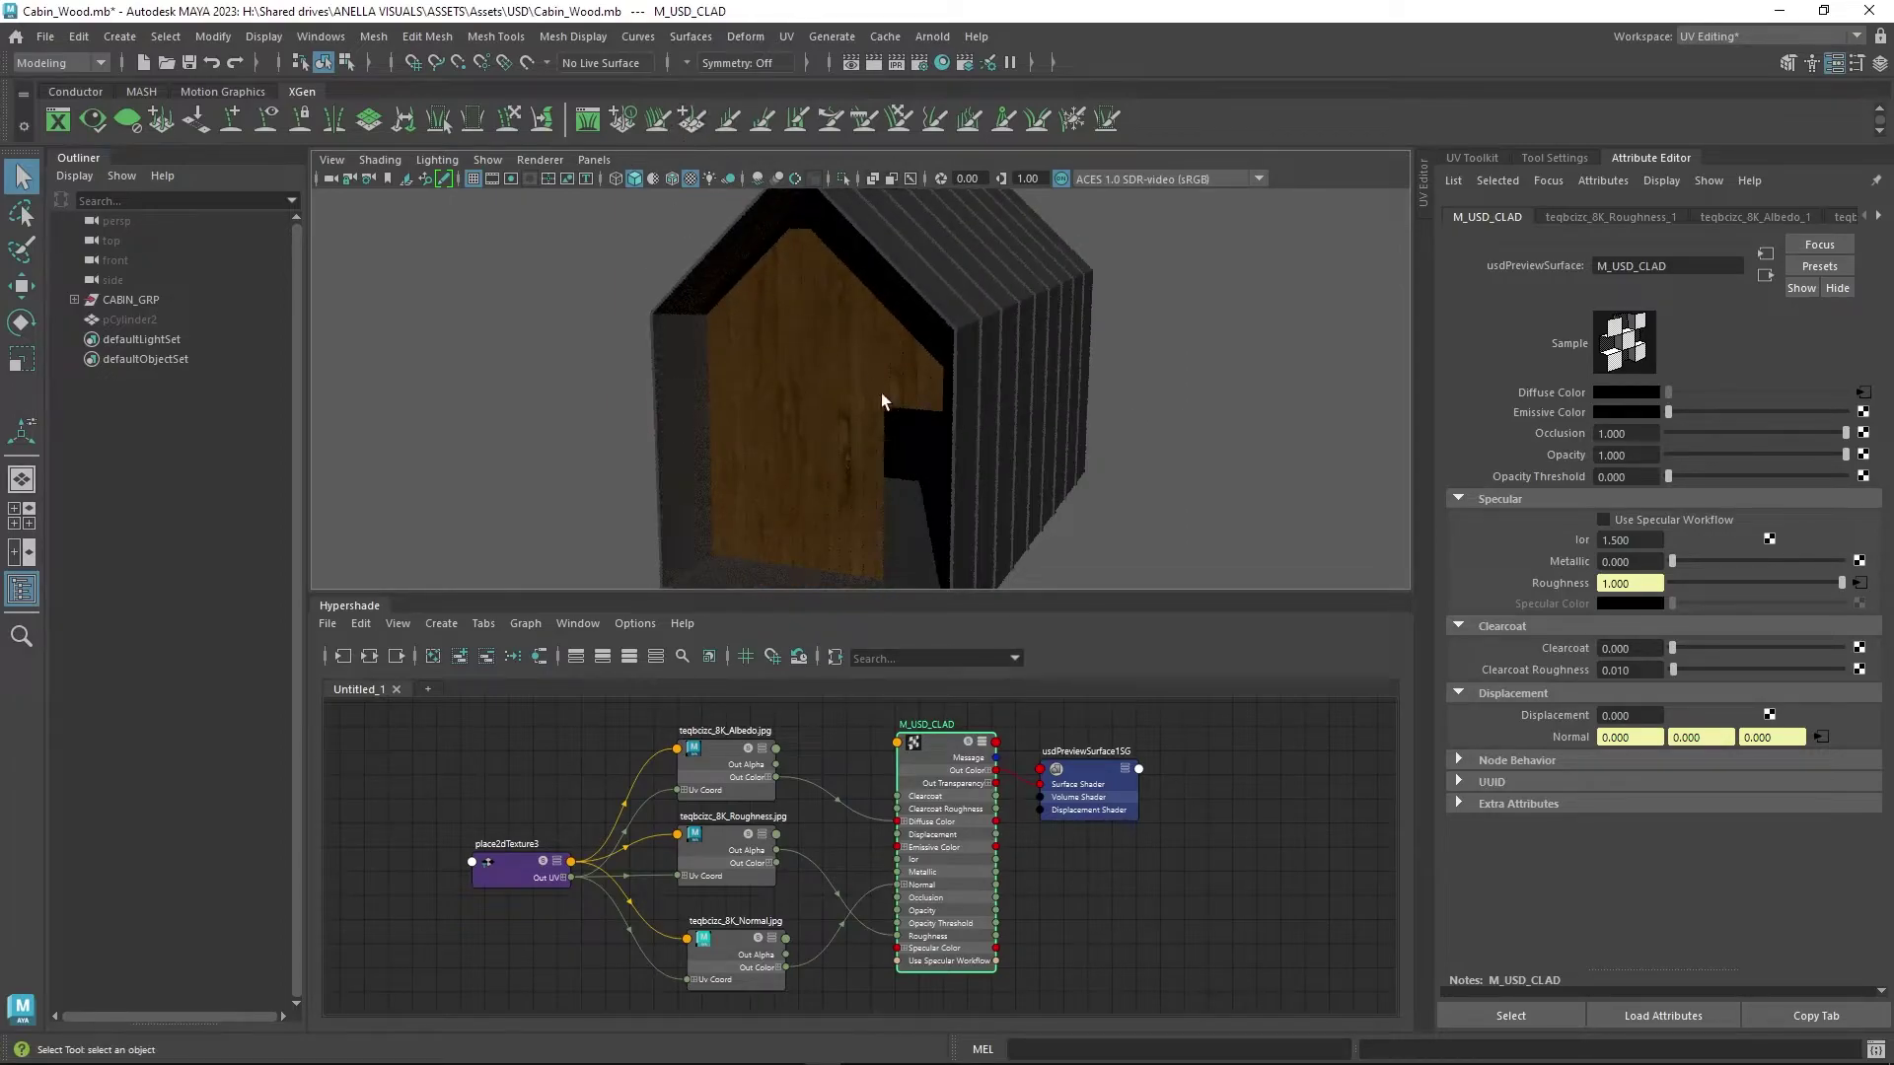
{"action": "left_click_drag", "start_coordinate": [1029, 394], "coordinate": [832, 548], "text": "alt"}
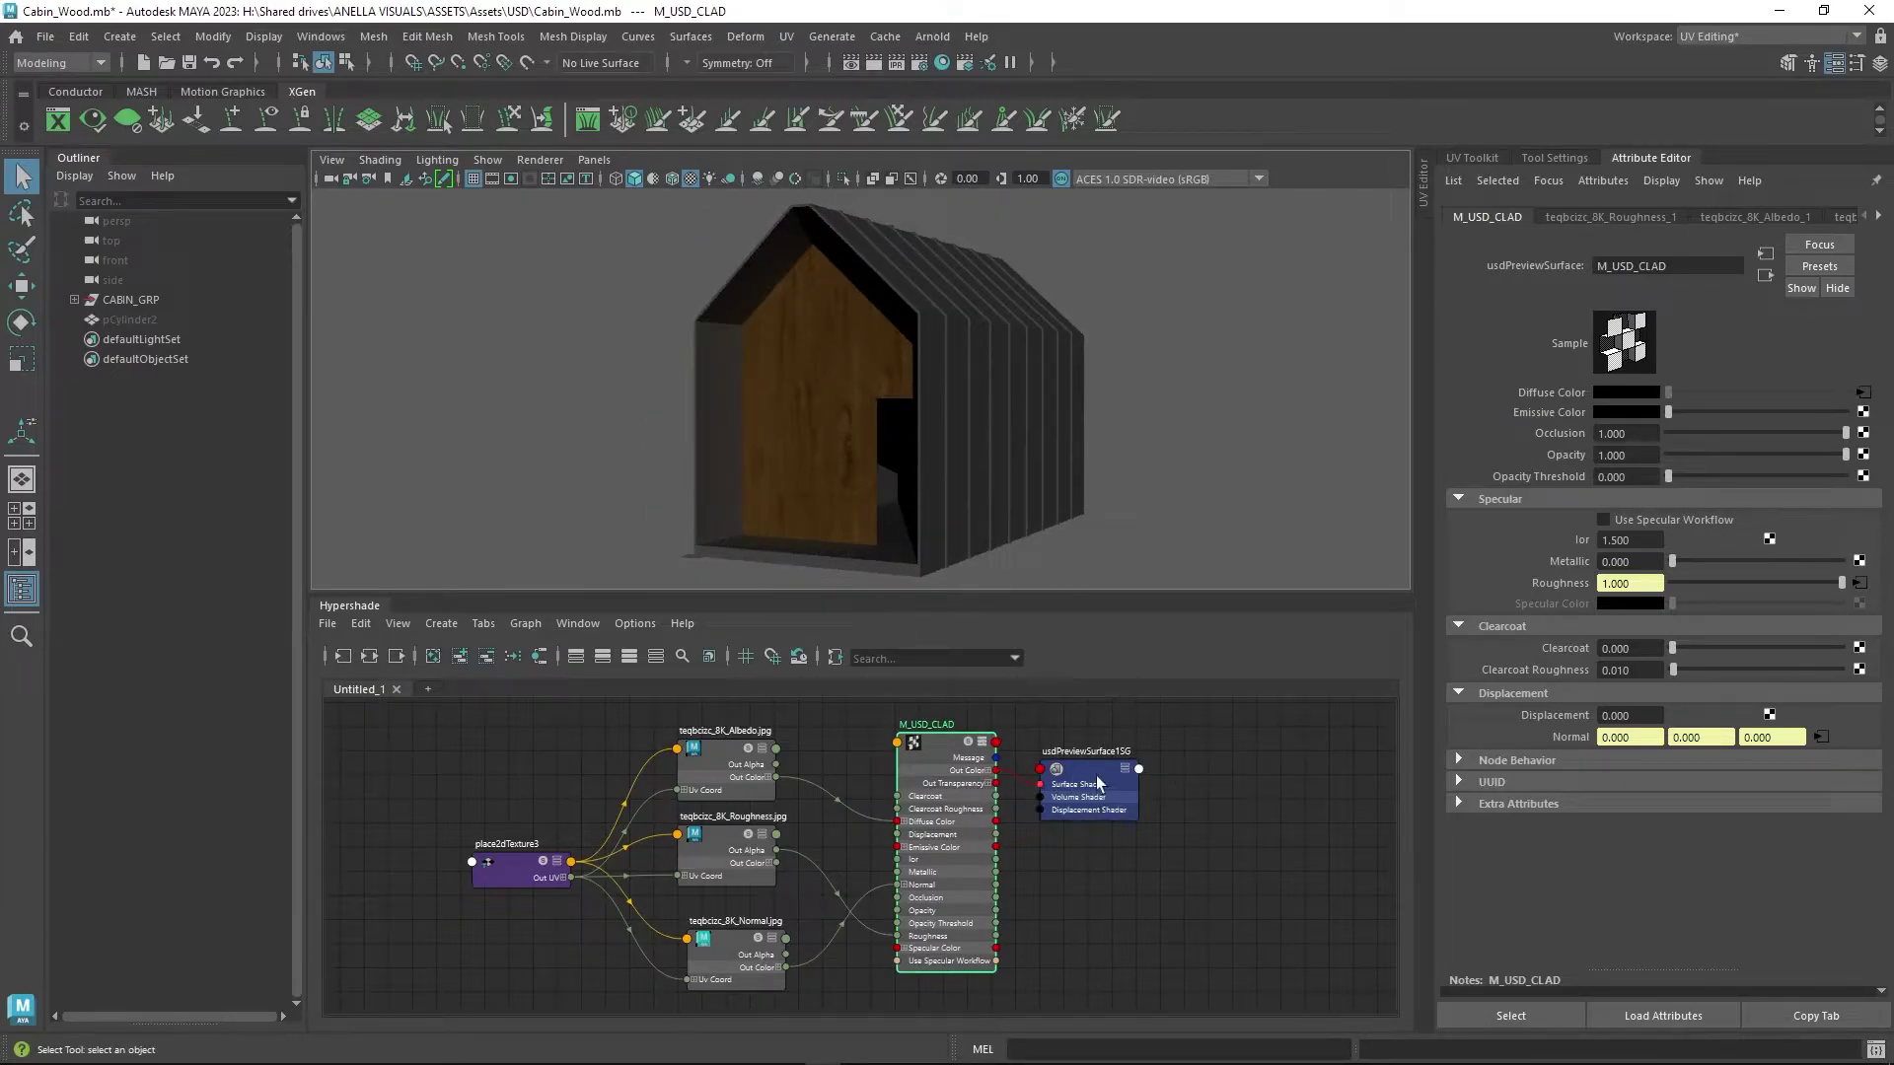
{"action": "left_click_drag", "start_coordinate": [1087, 785], "coordinate": [1131, 773]}
{"action": "left_click_drag", "start_coordinate": [689, 760], "coordinate": [700, 753]}
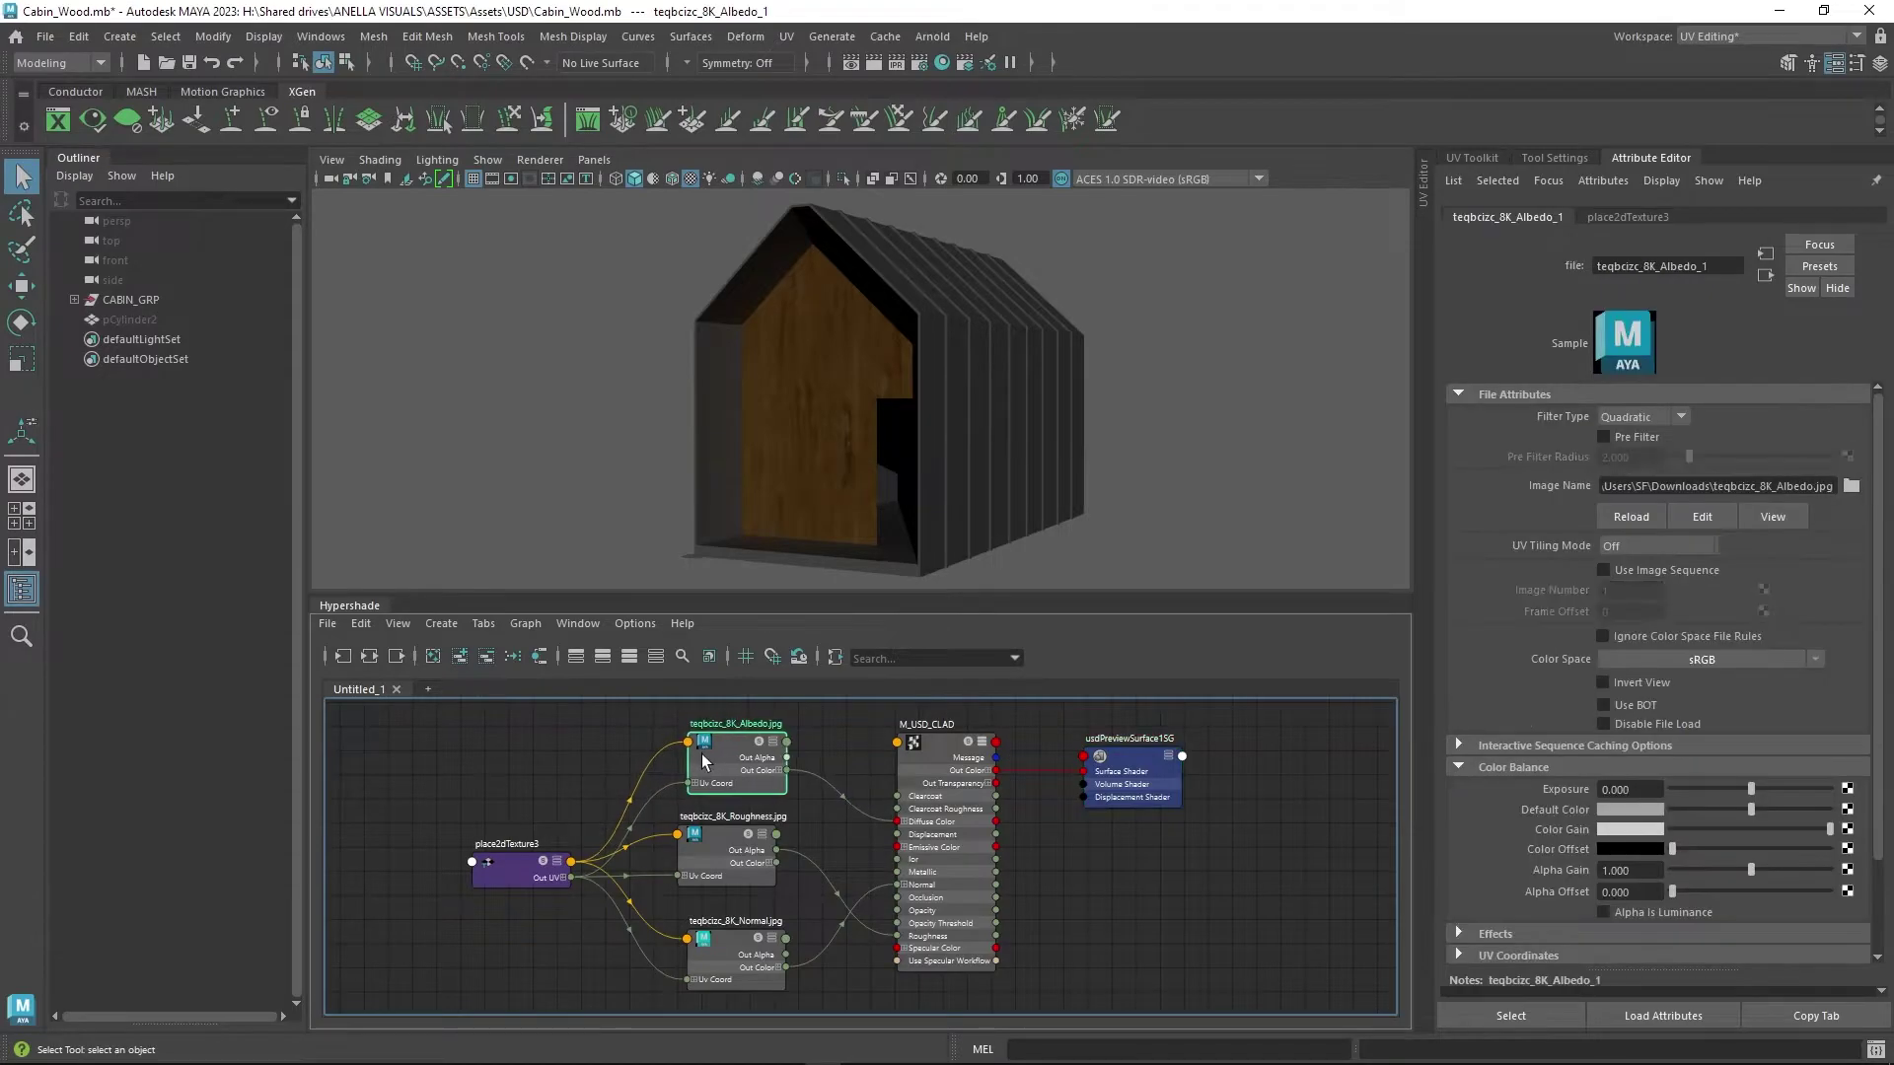
{"action": "left_click_drag", "start_coordinate": [1159, 491], "coordinate": [1121, 464], "text": "alt"}
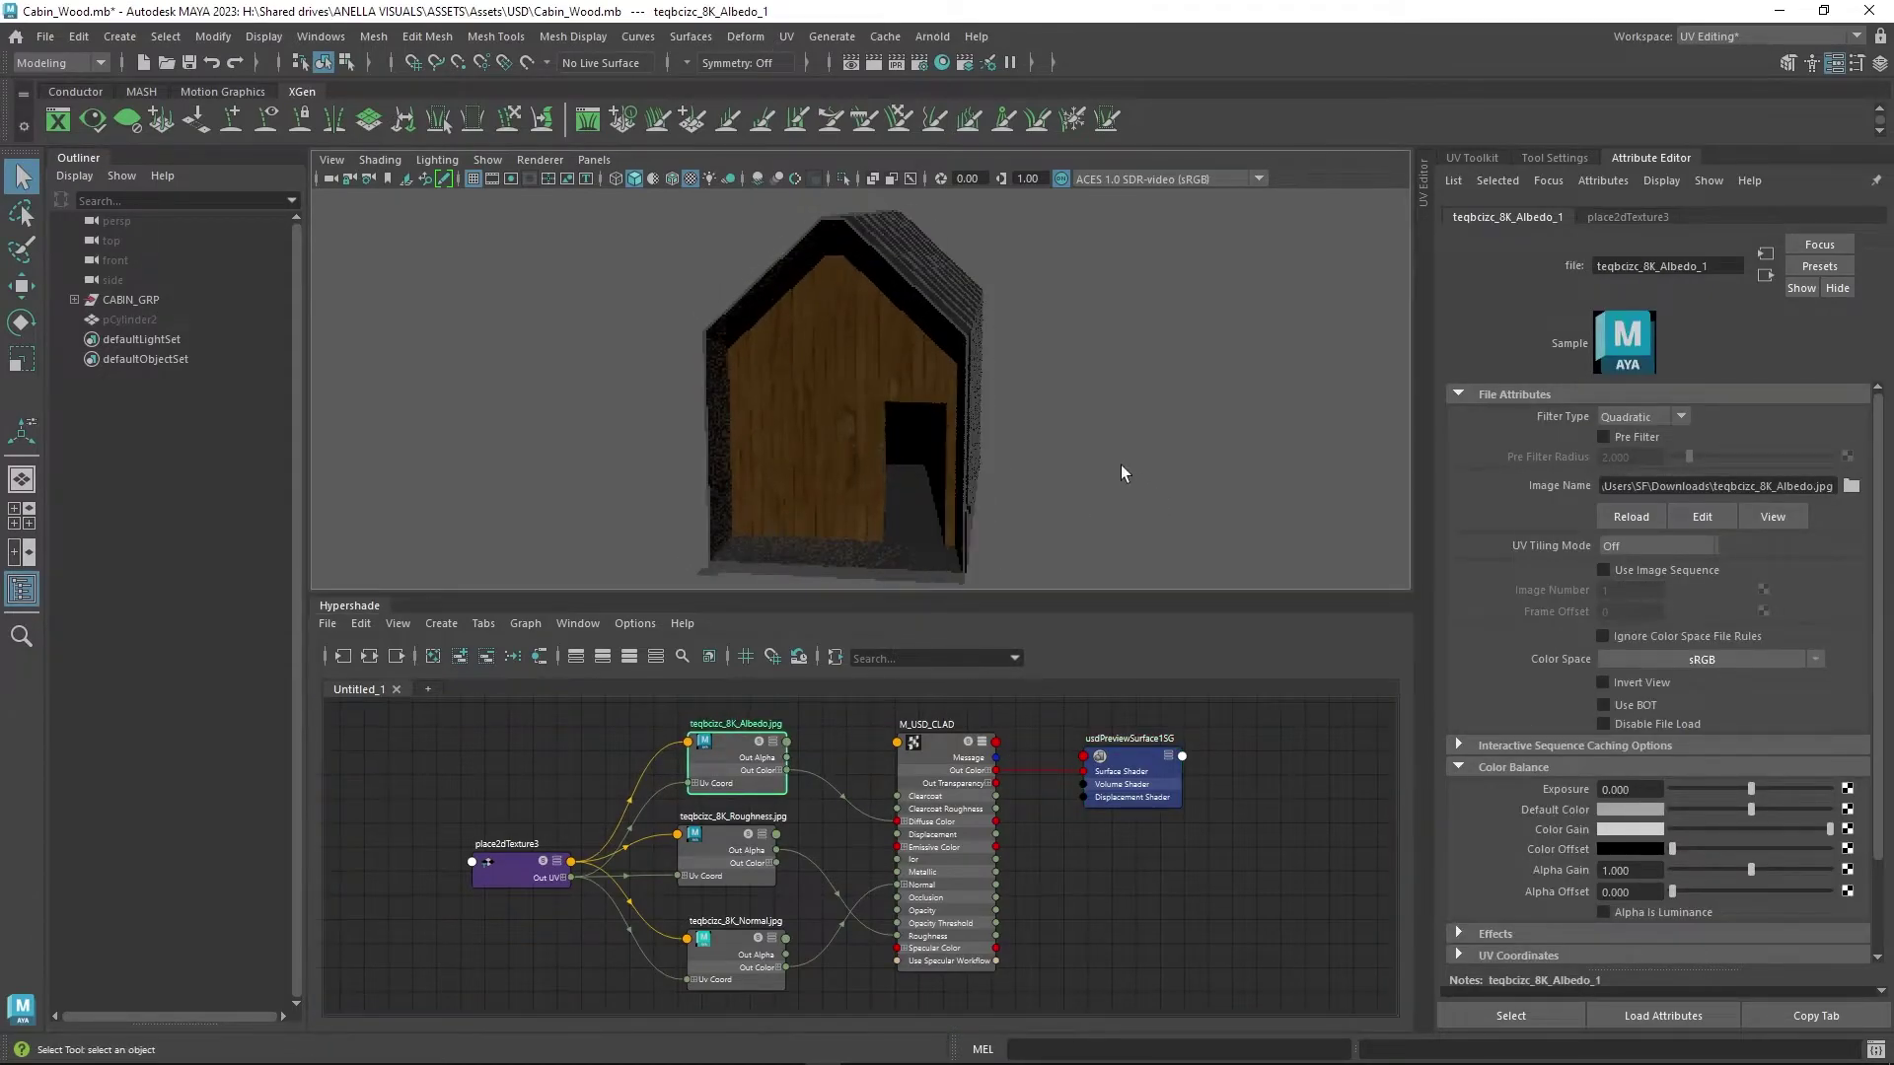
{"action": "left_click_drag", "start_coordinate": [944, 420], "coordinate": [975, 370], "text": "alt"}
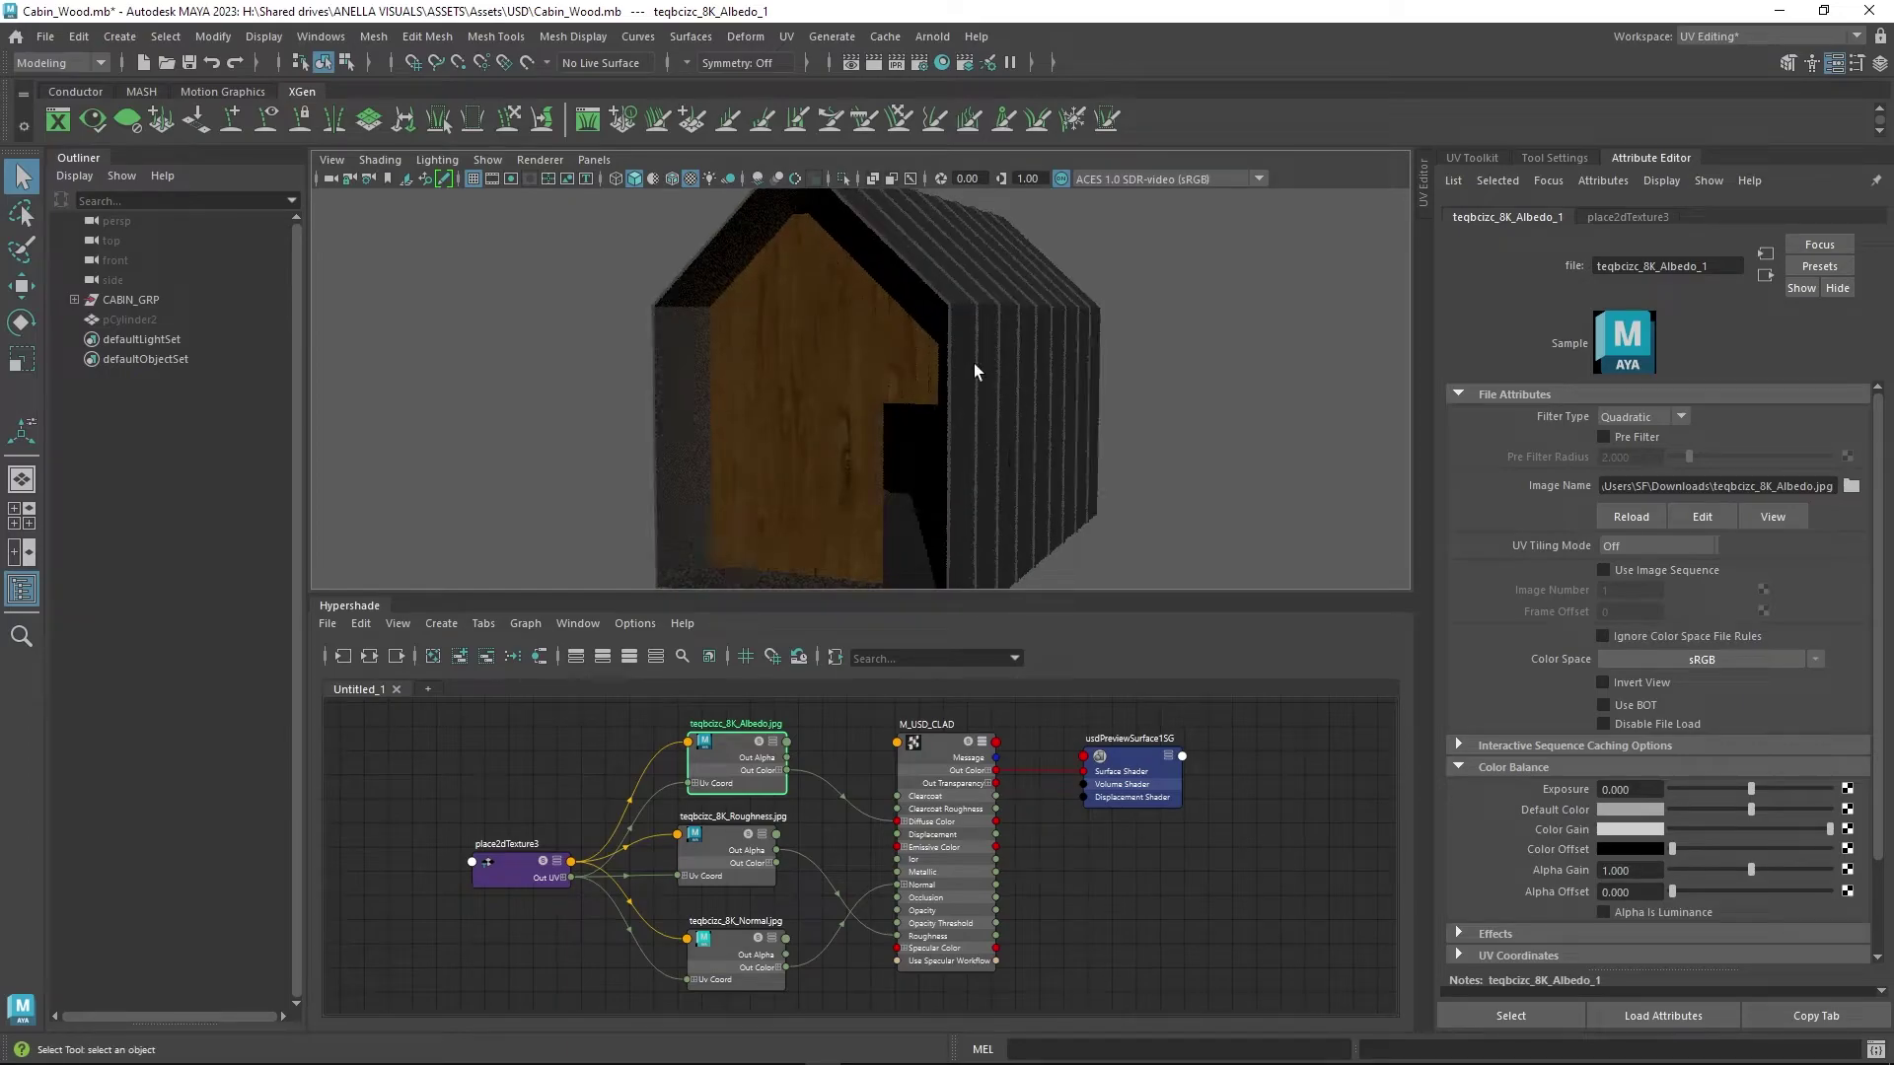
- Switch the viewport renderer back to Viewport 2.0 and look down on the cabin
{"action": "left_click", "coordinate": [539, 159]}
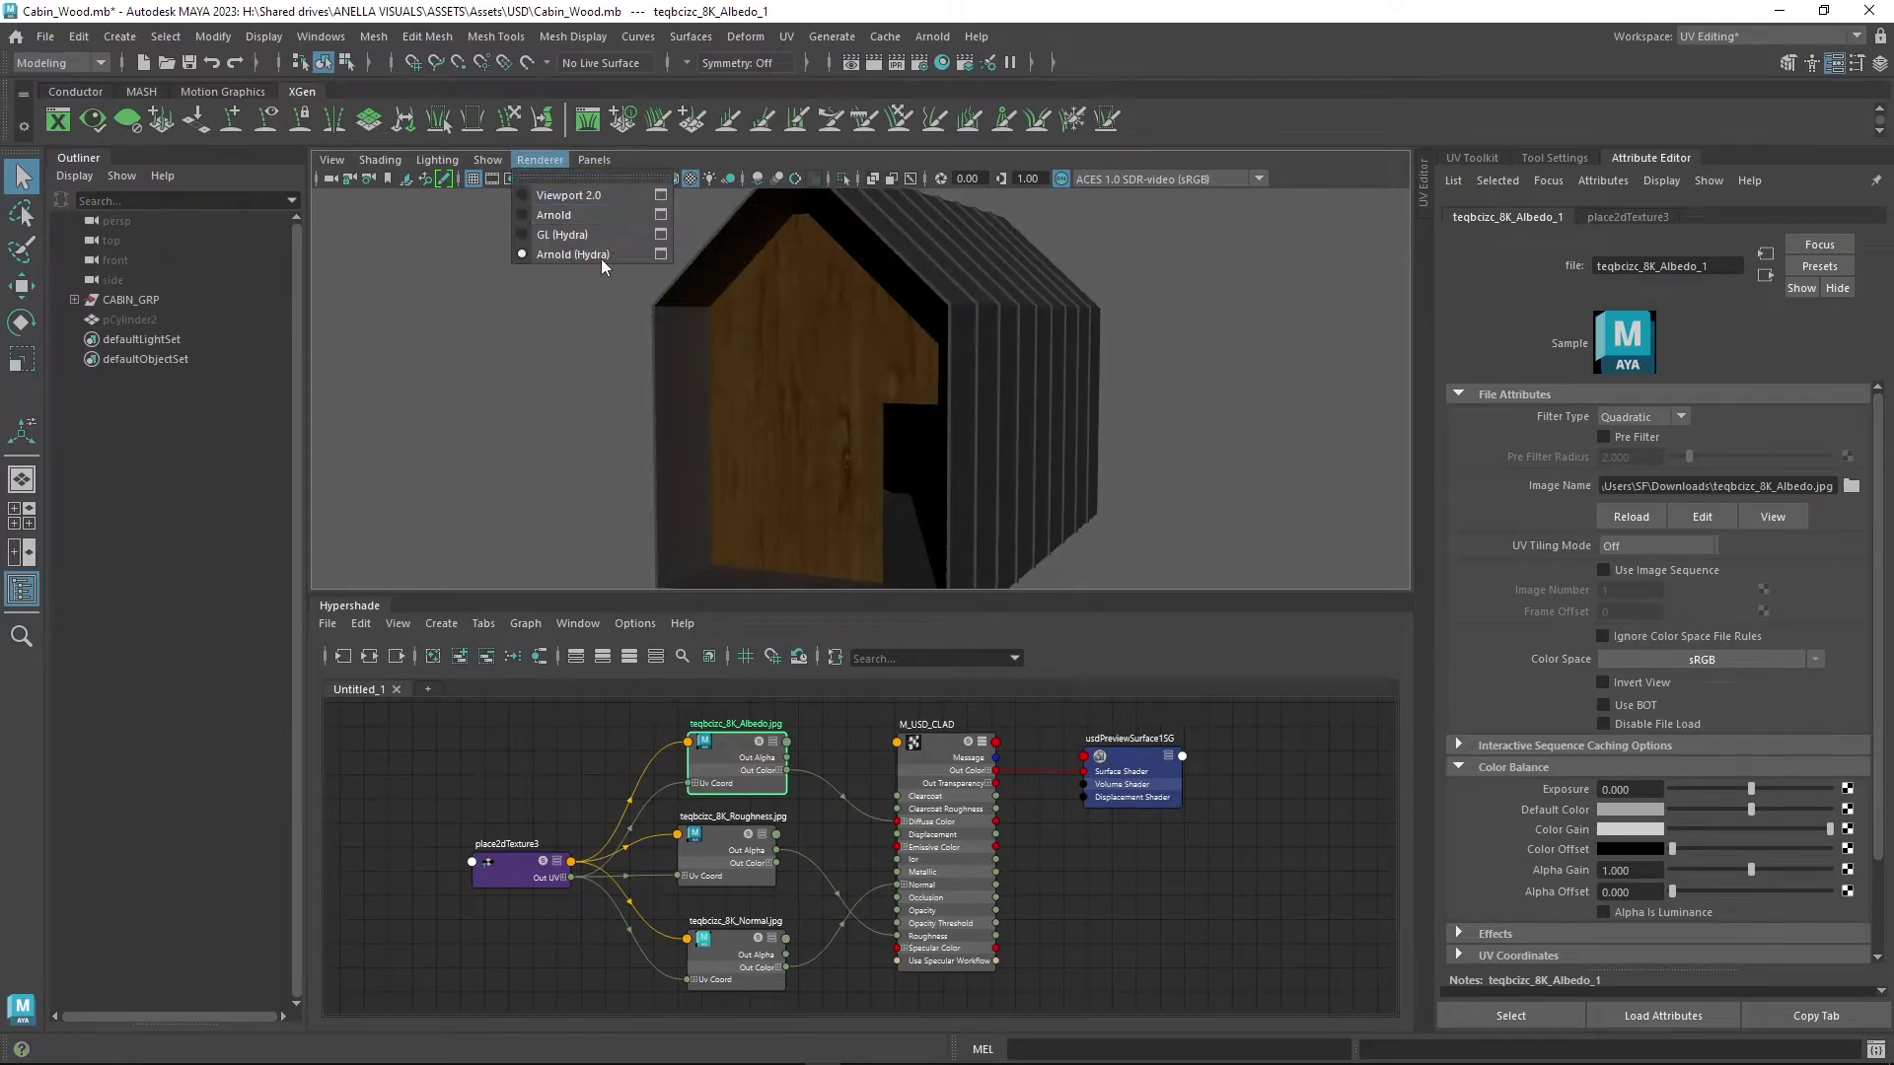
{"action": "left_click", "coordinate": [594, 197]}
{"action": "left_click_drag", "start_coordinate": [1085, 572], "coordinate": [1020, 445], "text": "alt"}
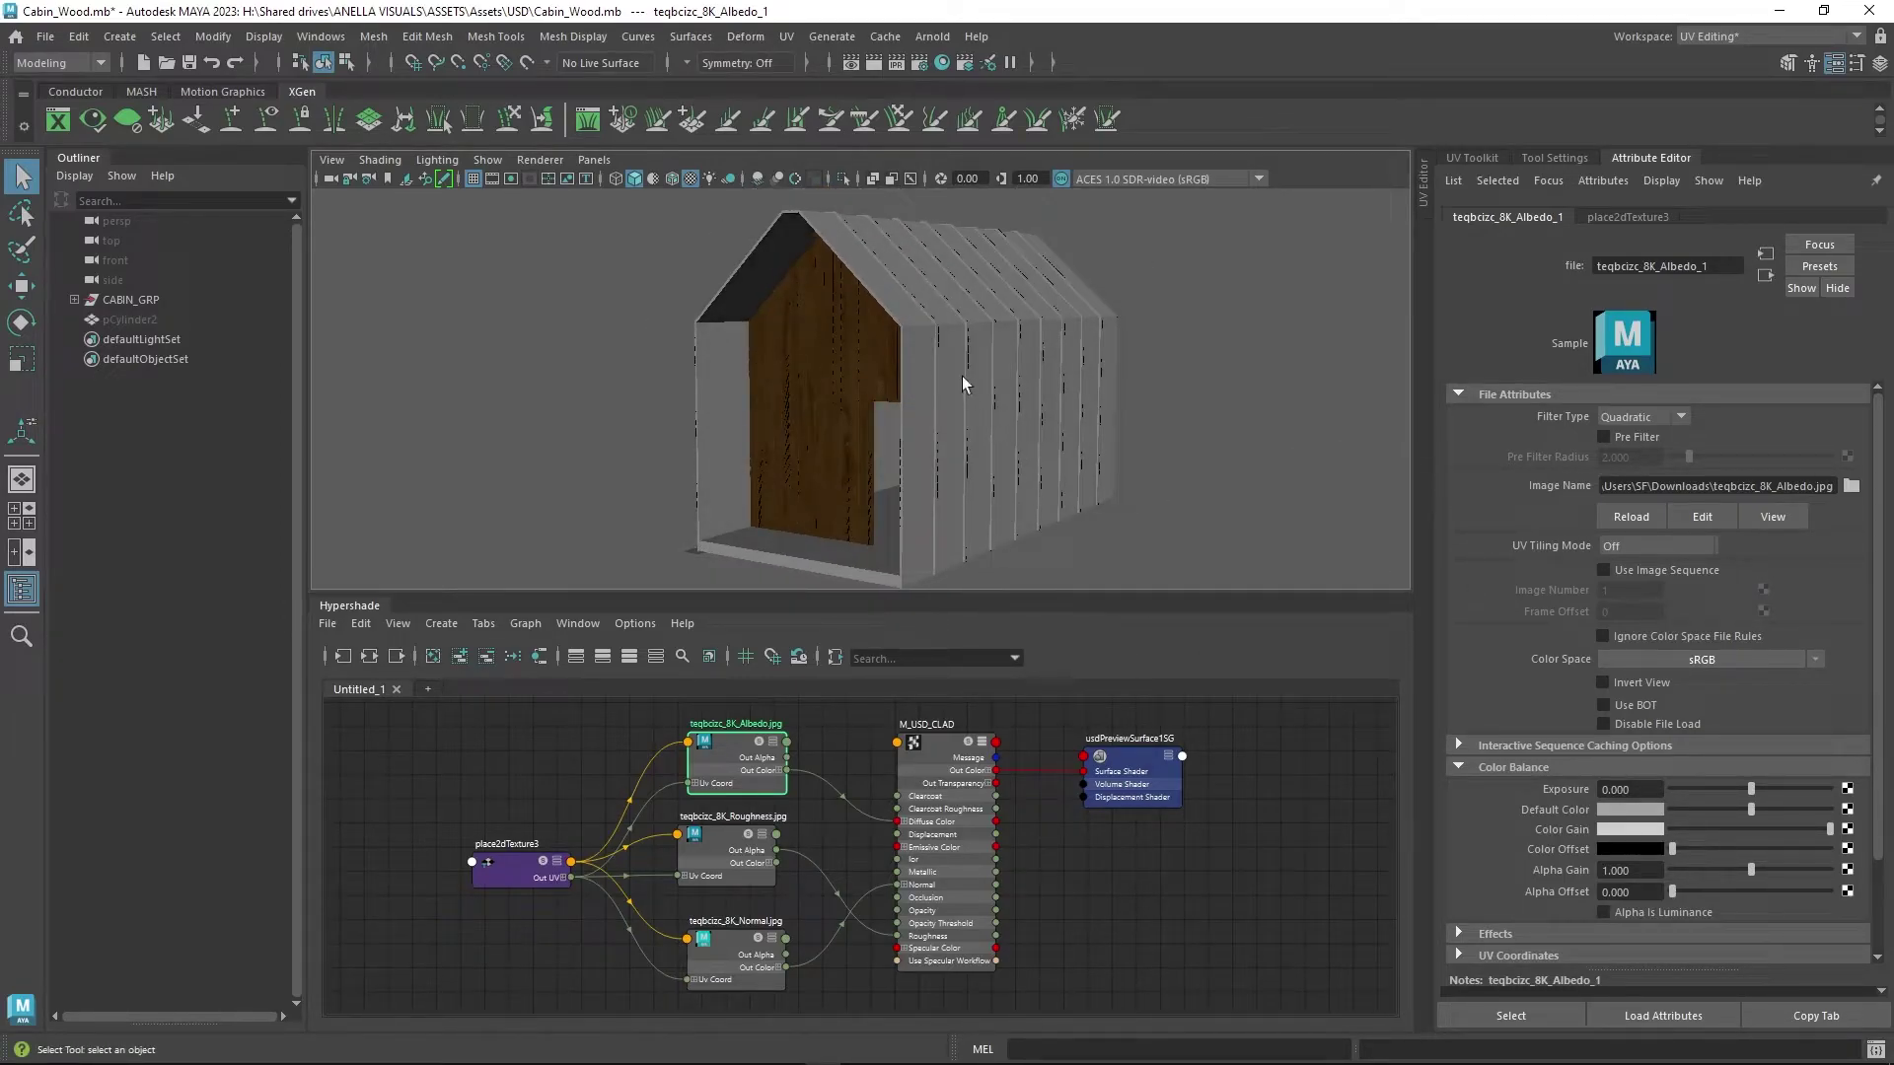
- Select CABIN_GRP and start File > Export Selection, checking the USD Export file type
{"action": "left_click", "coordinate": [128, 300]}
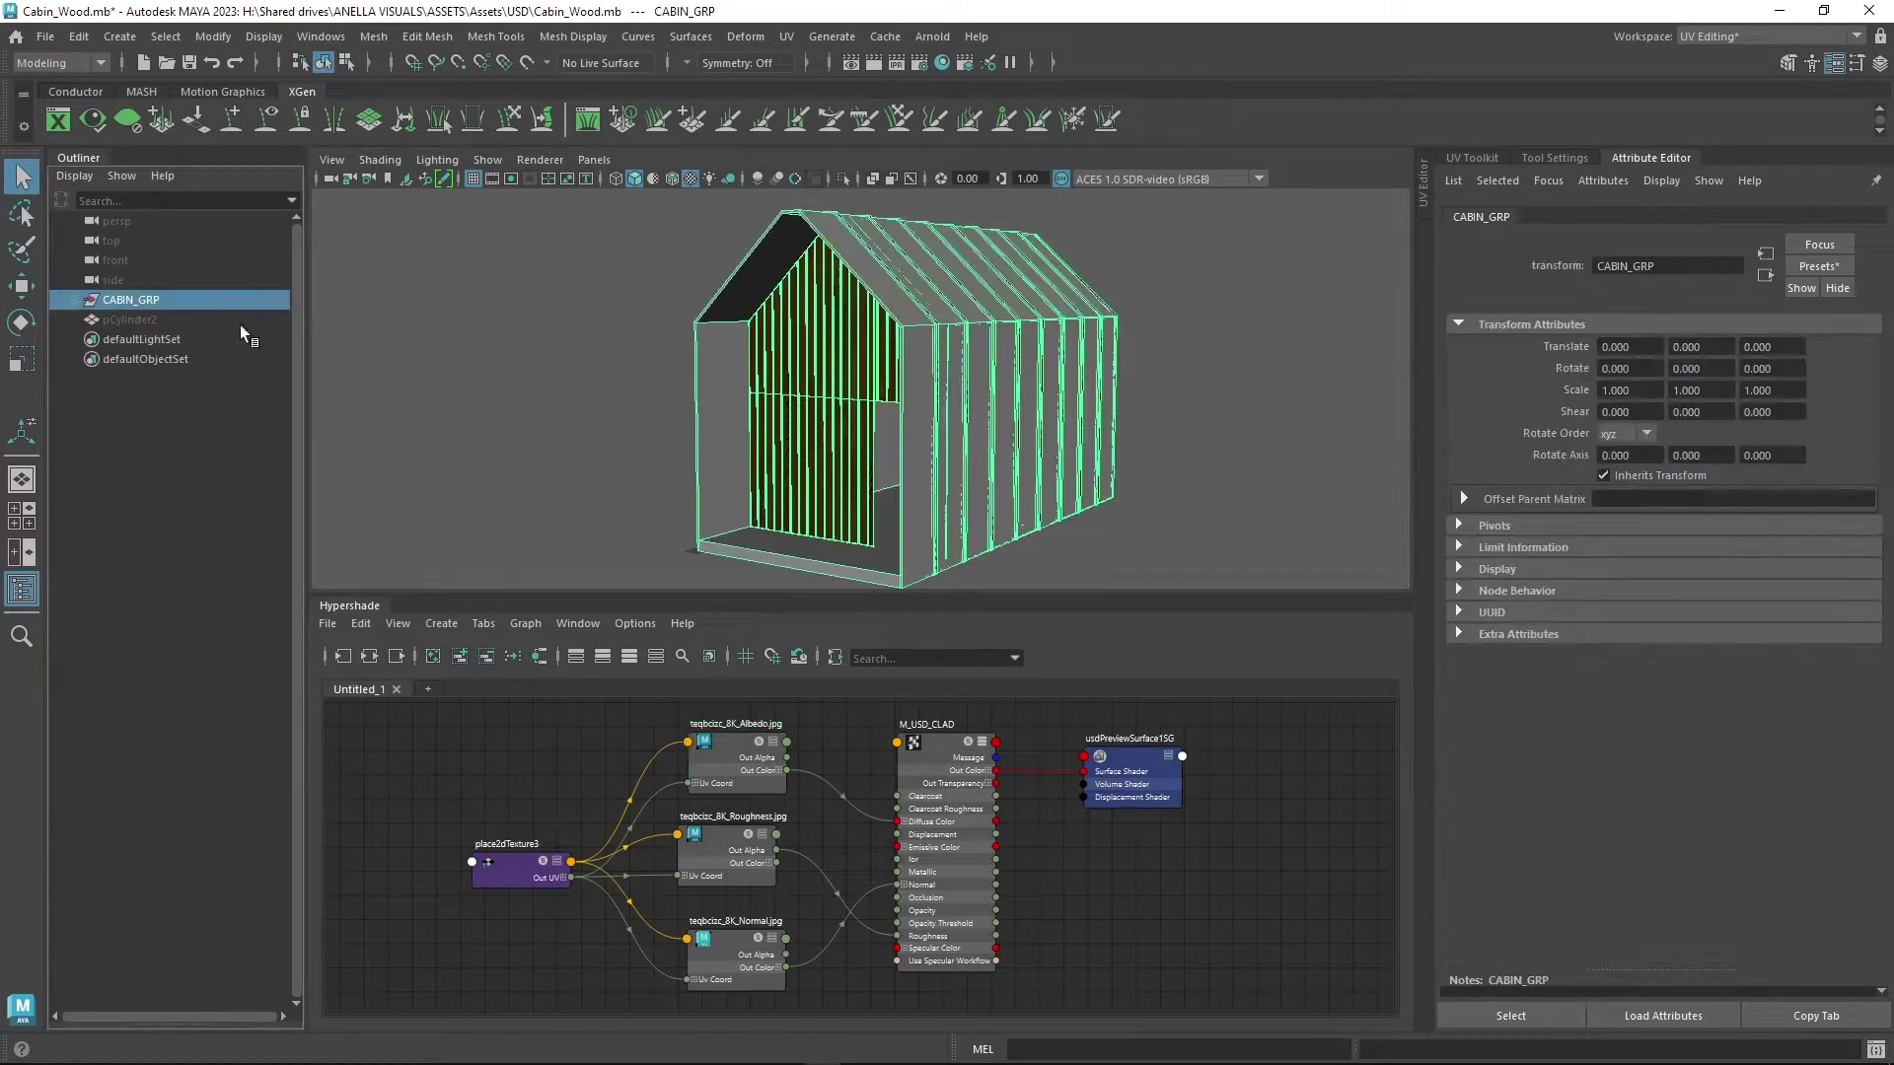
{"action": "left_click", "coordinate": [46, 38]}
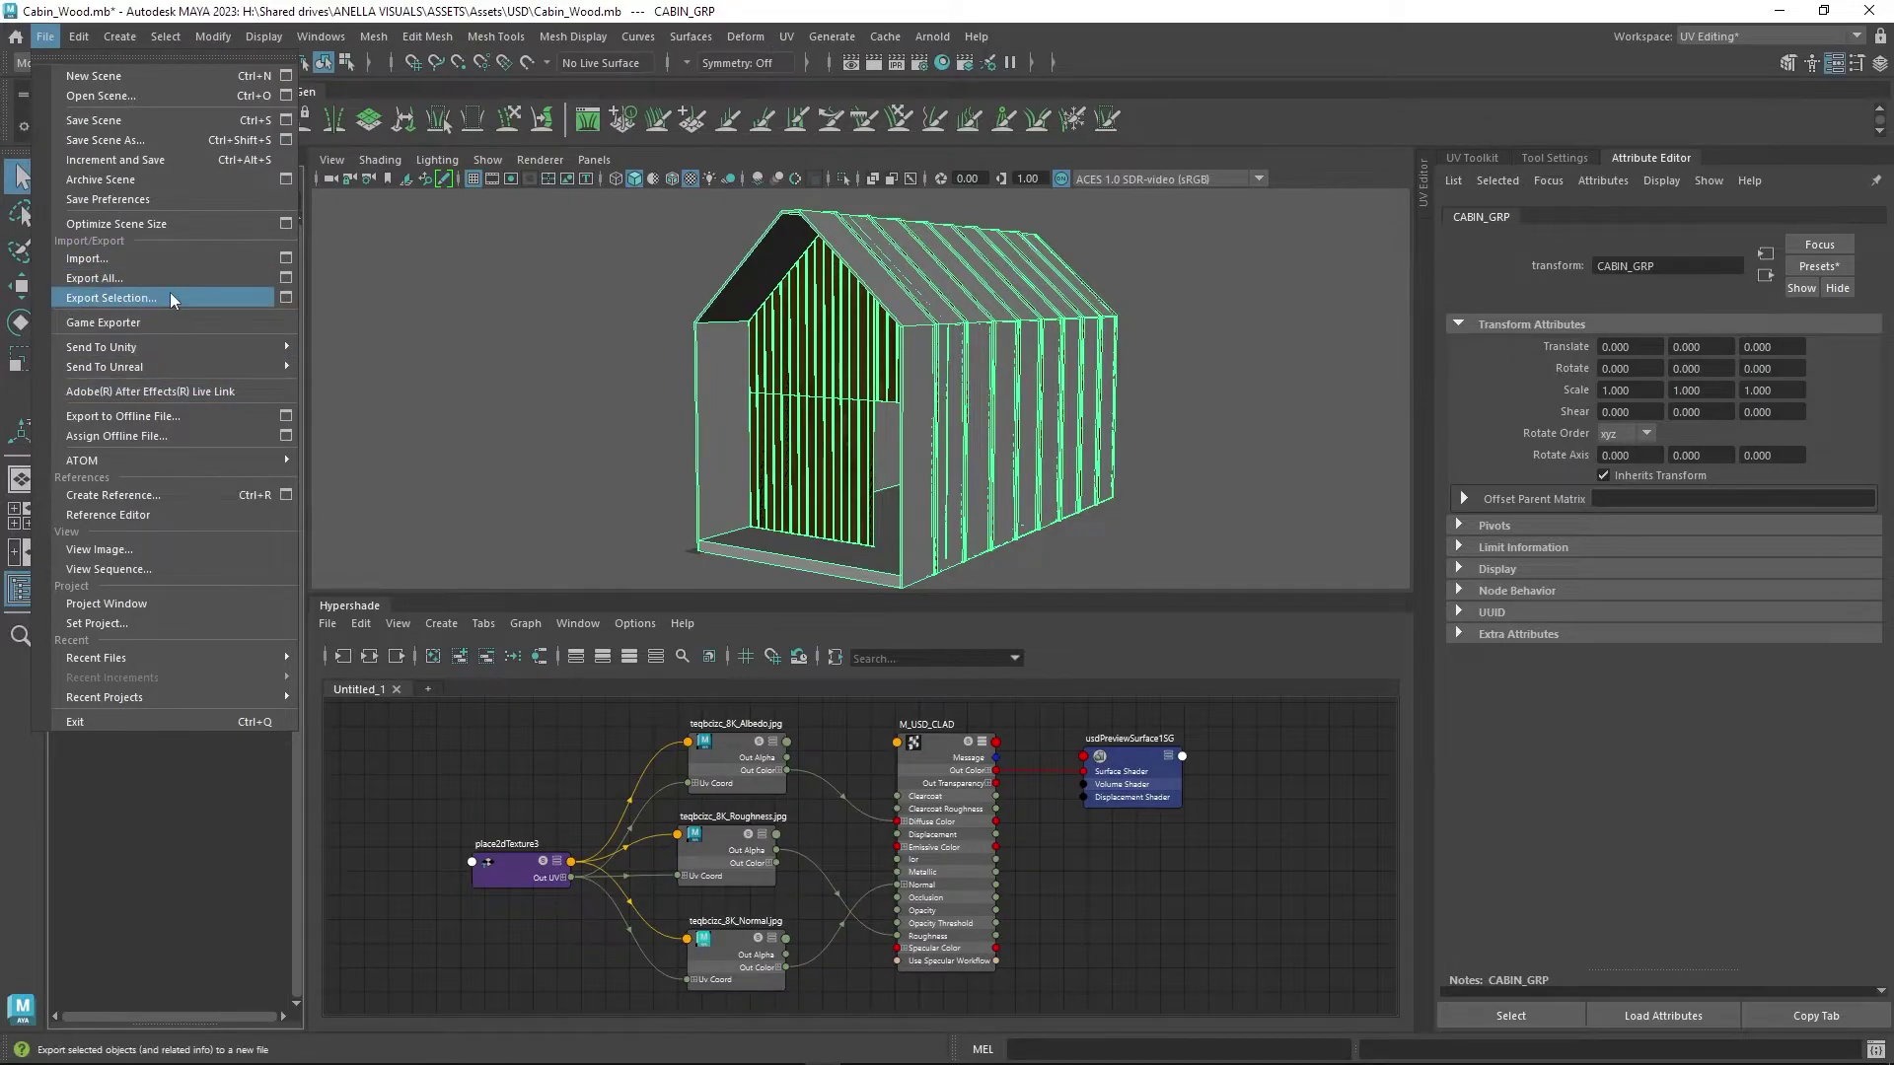
{"action": "left_click", "coordinate": [169, 297]}
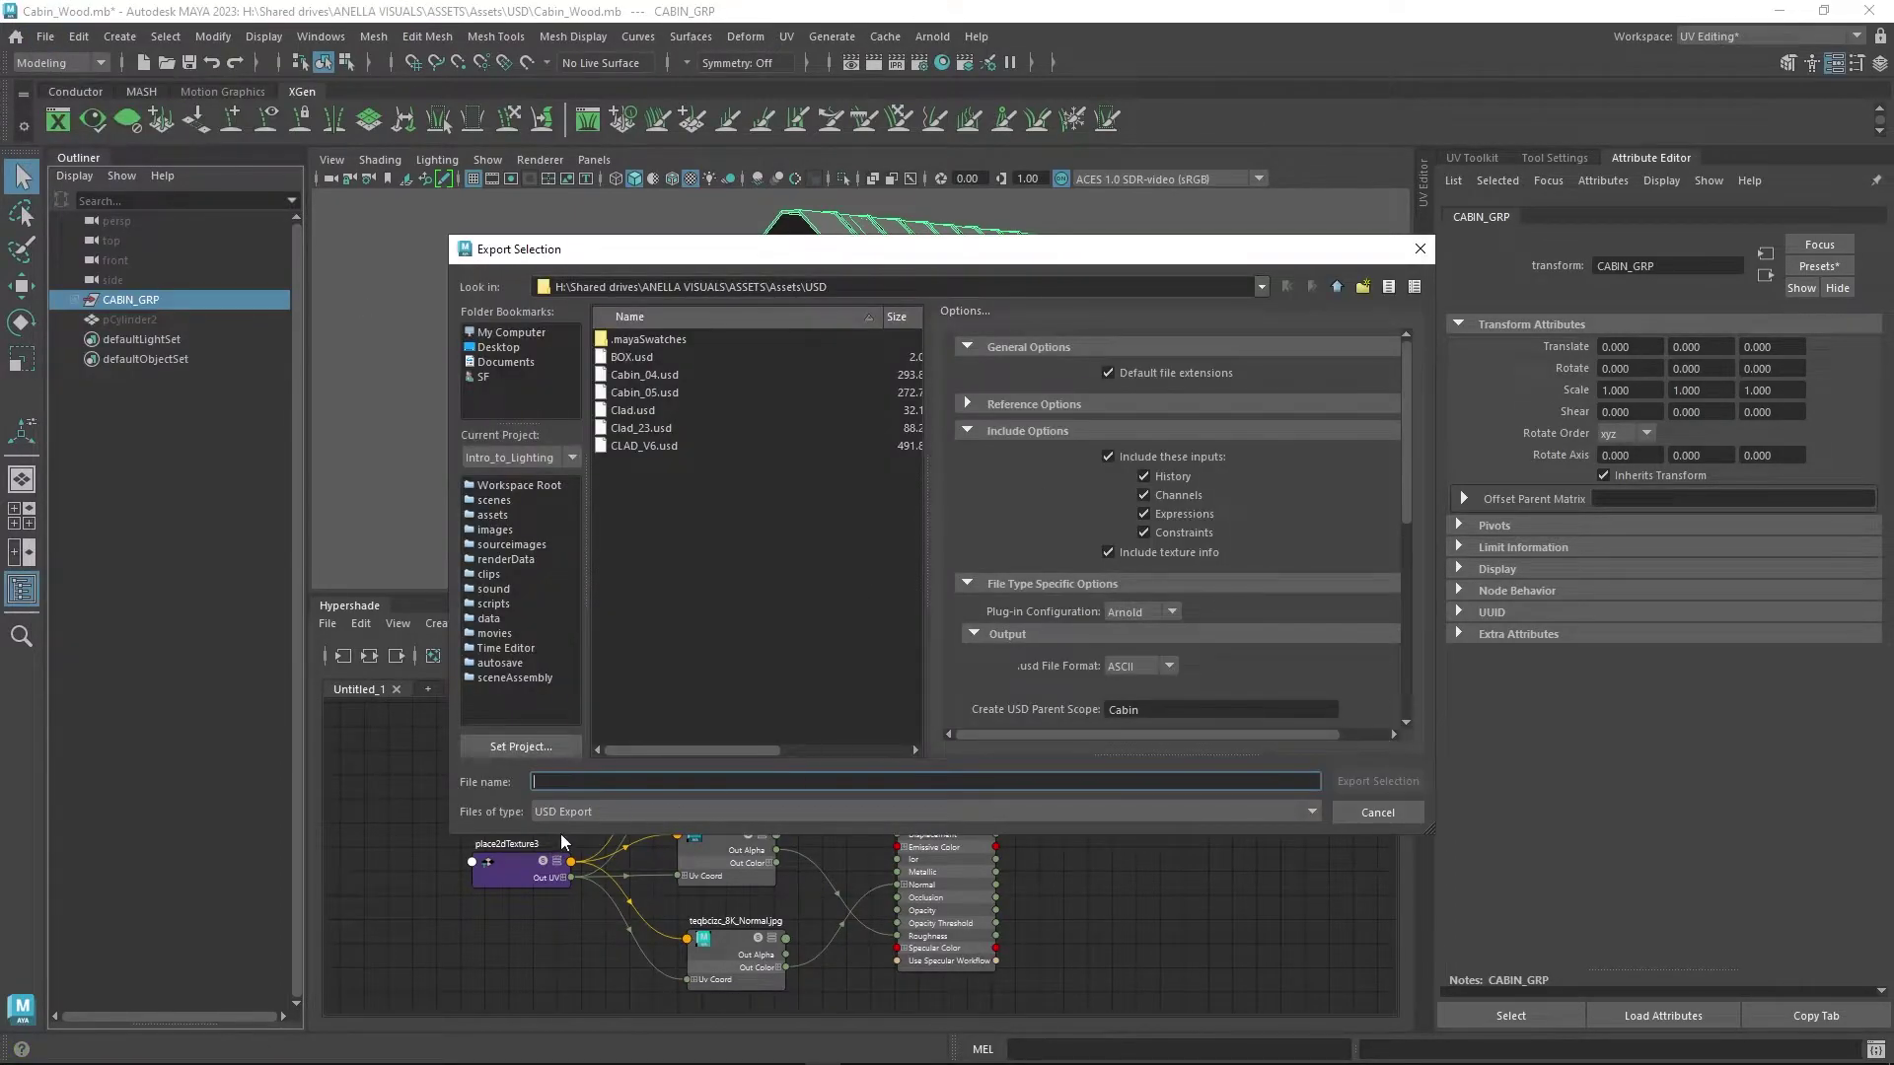
{"action": "left_click", "coordinate": [566, 819]}
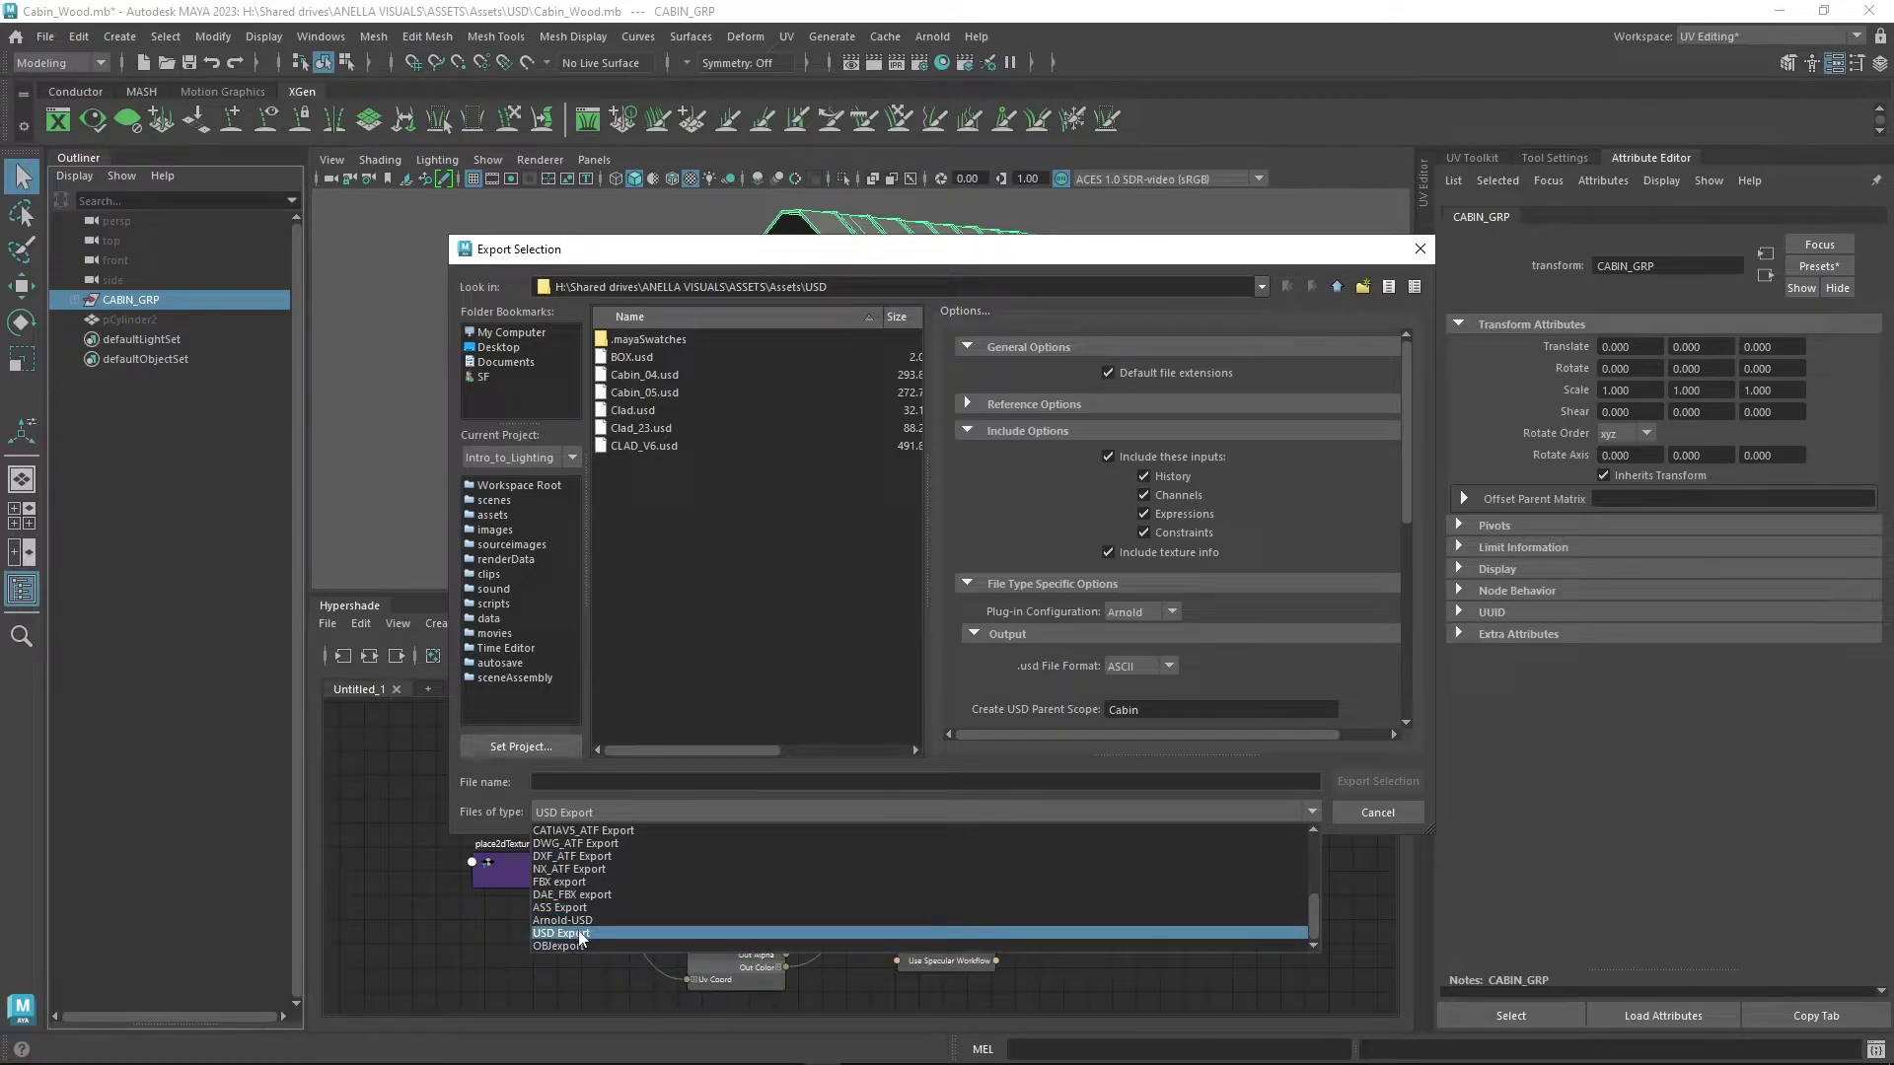
- Set USD Export options: Arnold plug-in configuration, ASCII format, parent scope CABIN, Subdivision None
{"action": "left_click", "coordinate": [581, 935]}
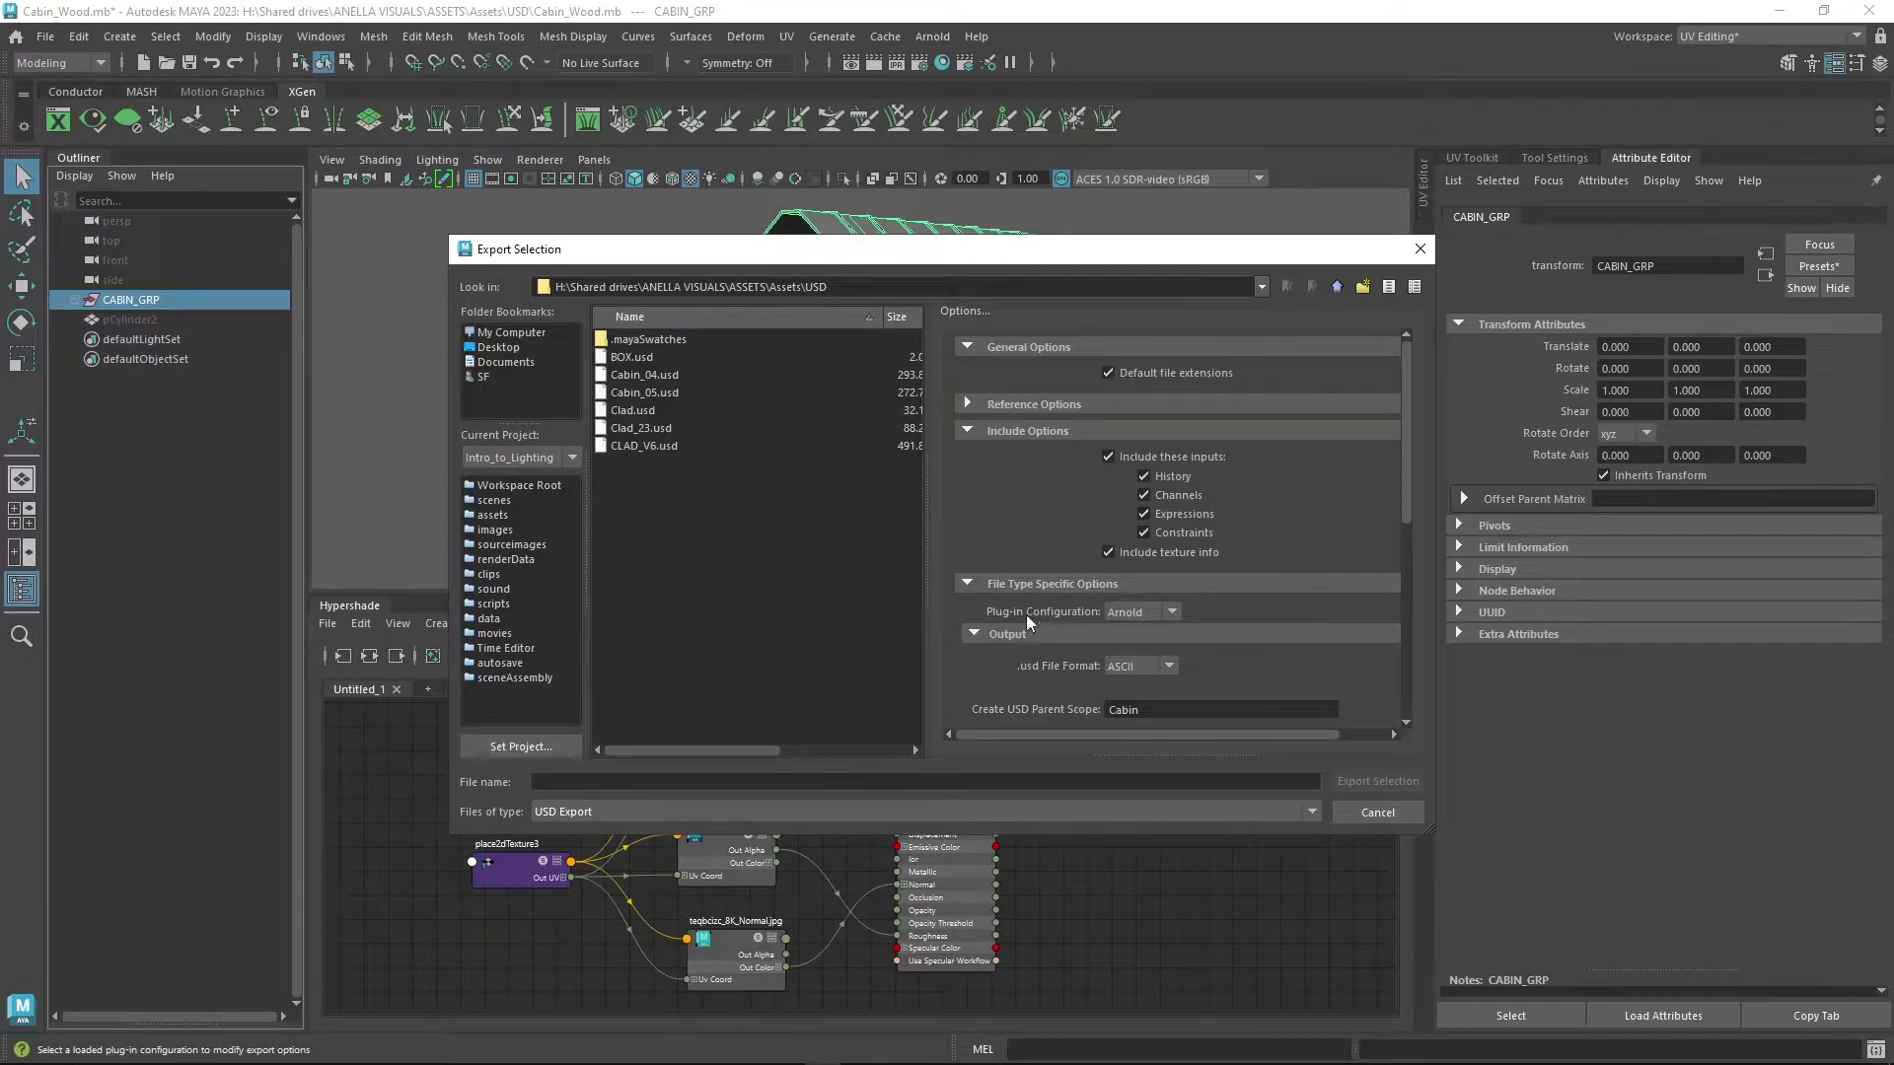
{"action": "left_click", "coordinate": [1144, 613]}
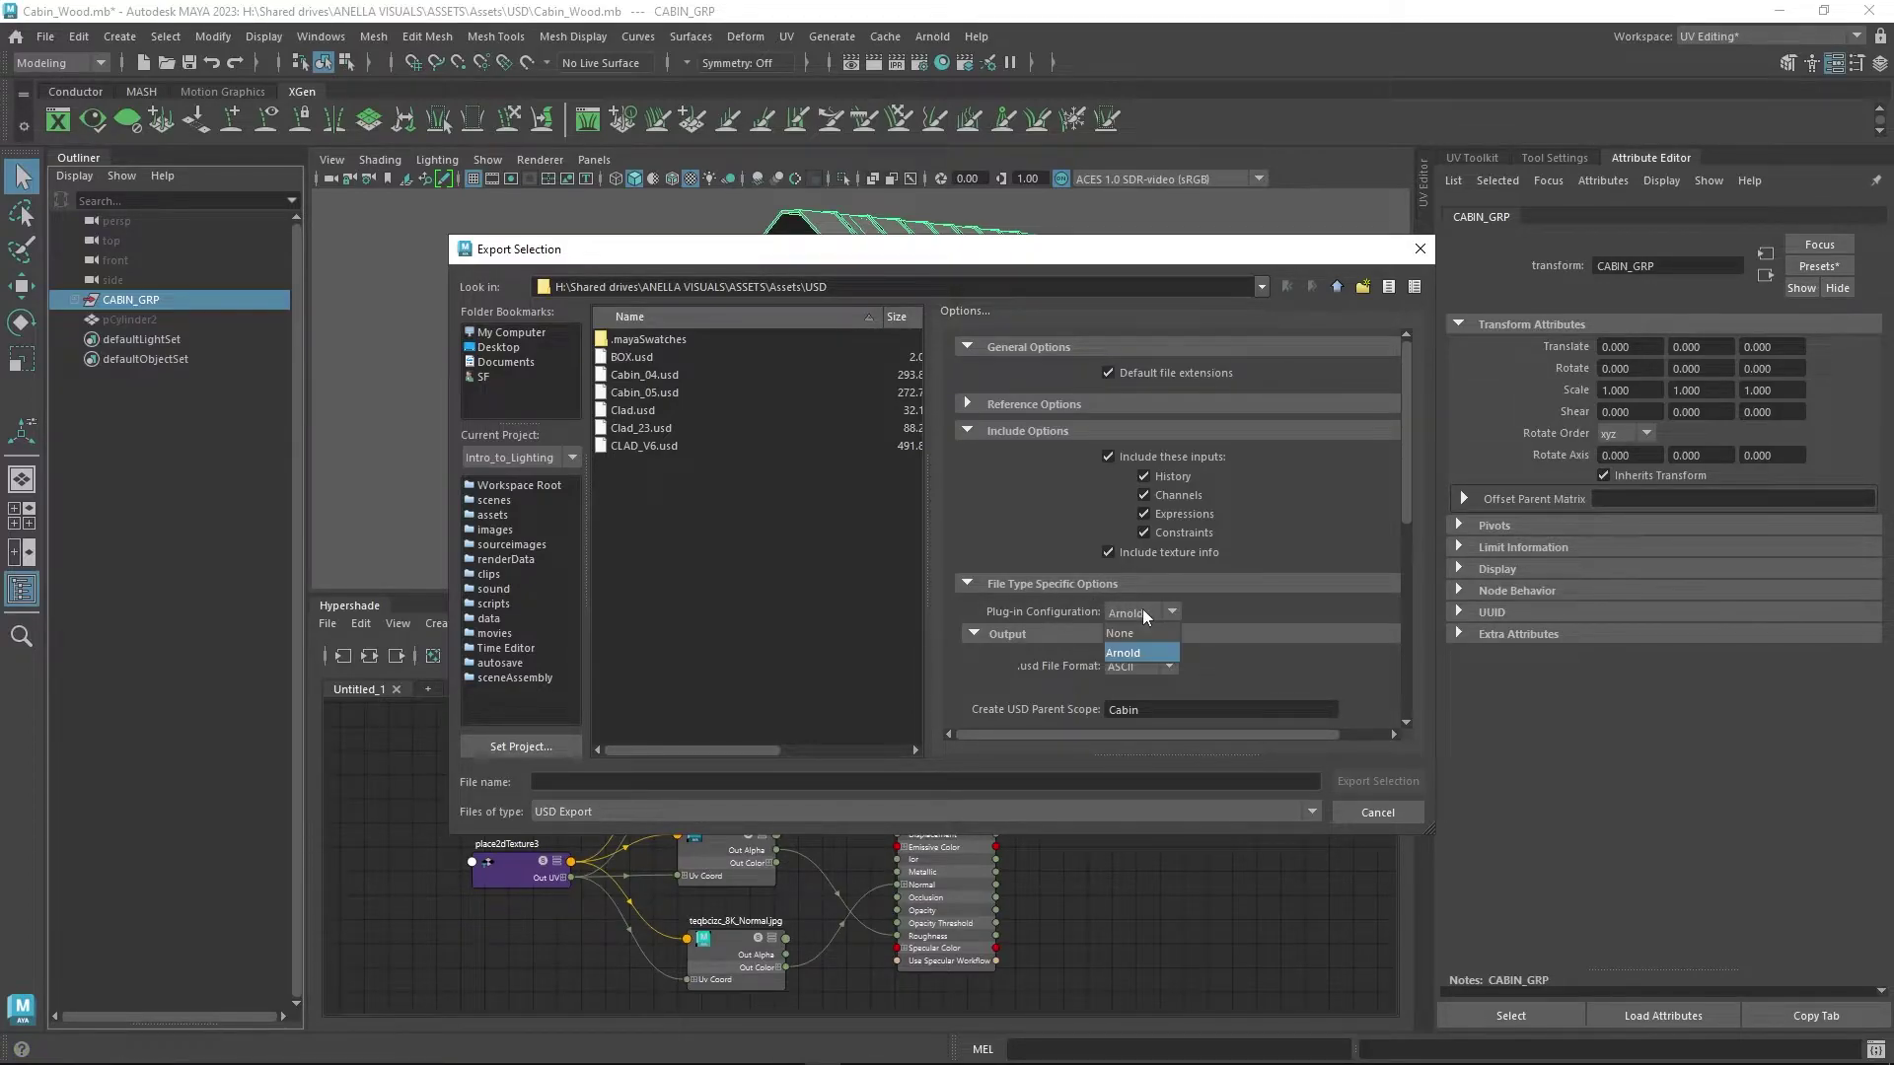
{"action": "left_click", "coordinate": [1128, 651]}
{"action": "scroll", "coordinate": [1056, 464], "scroll_direction": "down", "scroll_amount": 2}
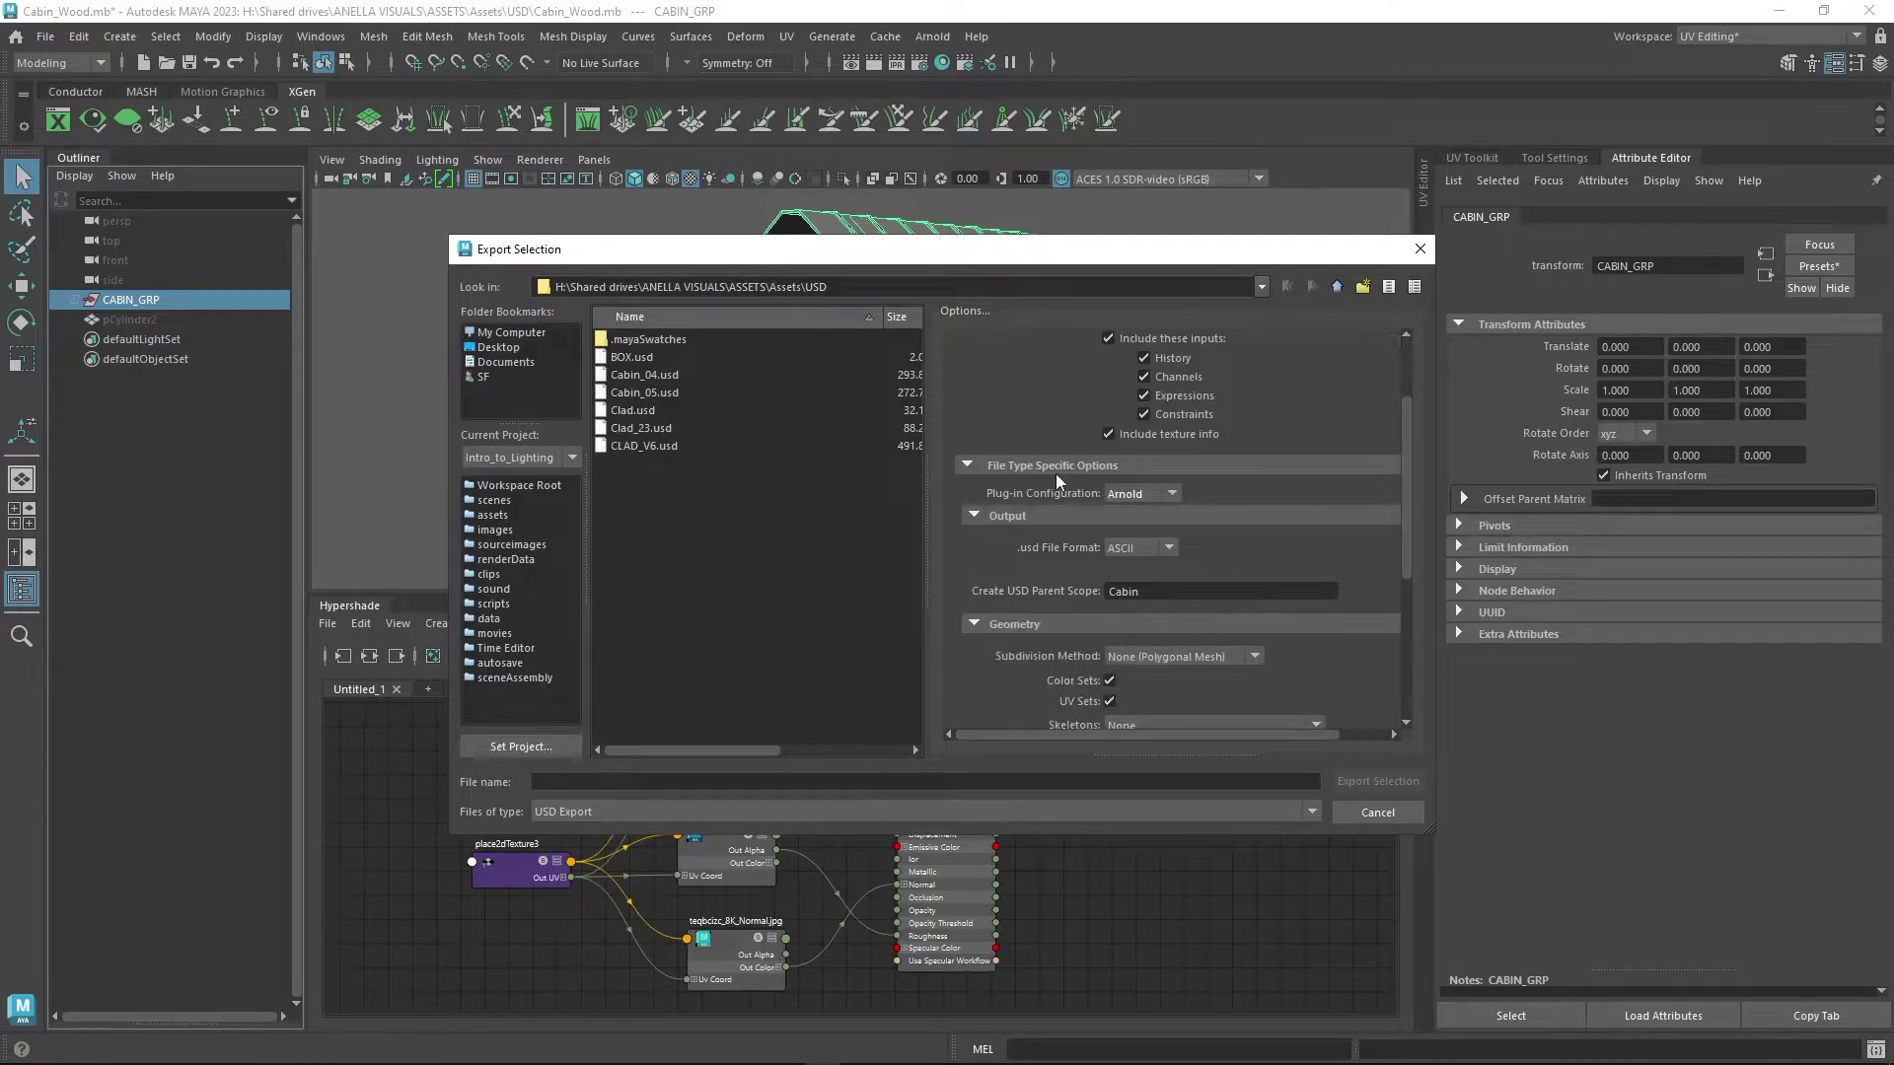
{"action": "left_click", "coordinate": [1144, 548]}
{"action": "left_click", "coordinate": [1120, 588]}
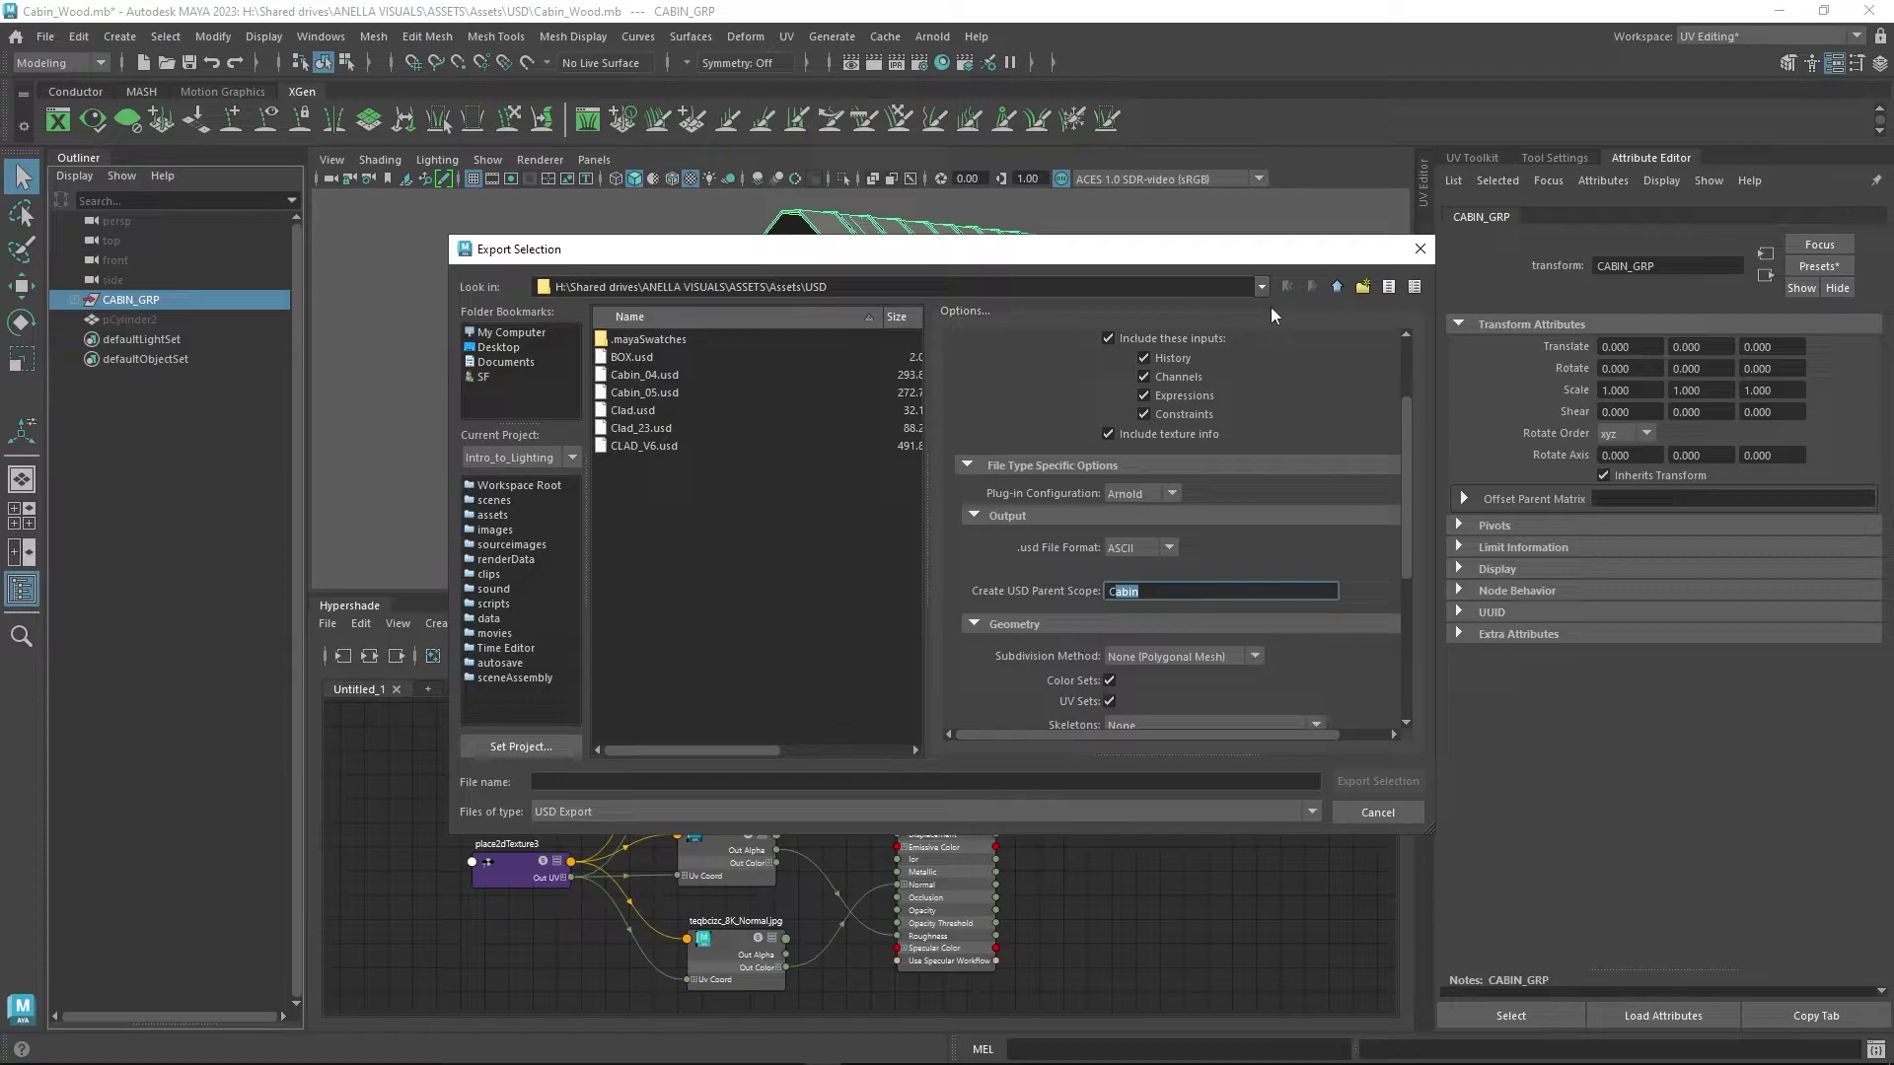
{"action": "type", "text": "CABIN"}
{"action": "left_click", "coordinate": [1184, 655]}
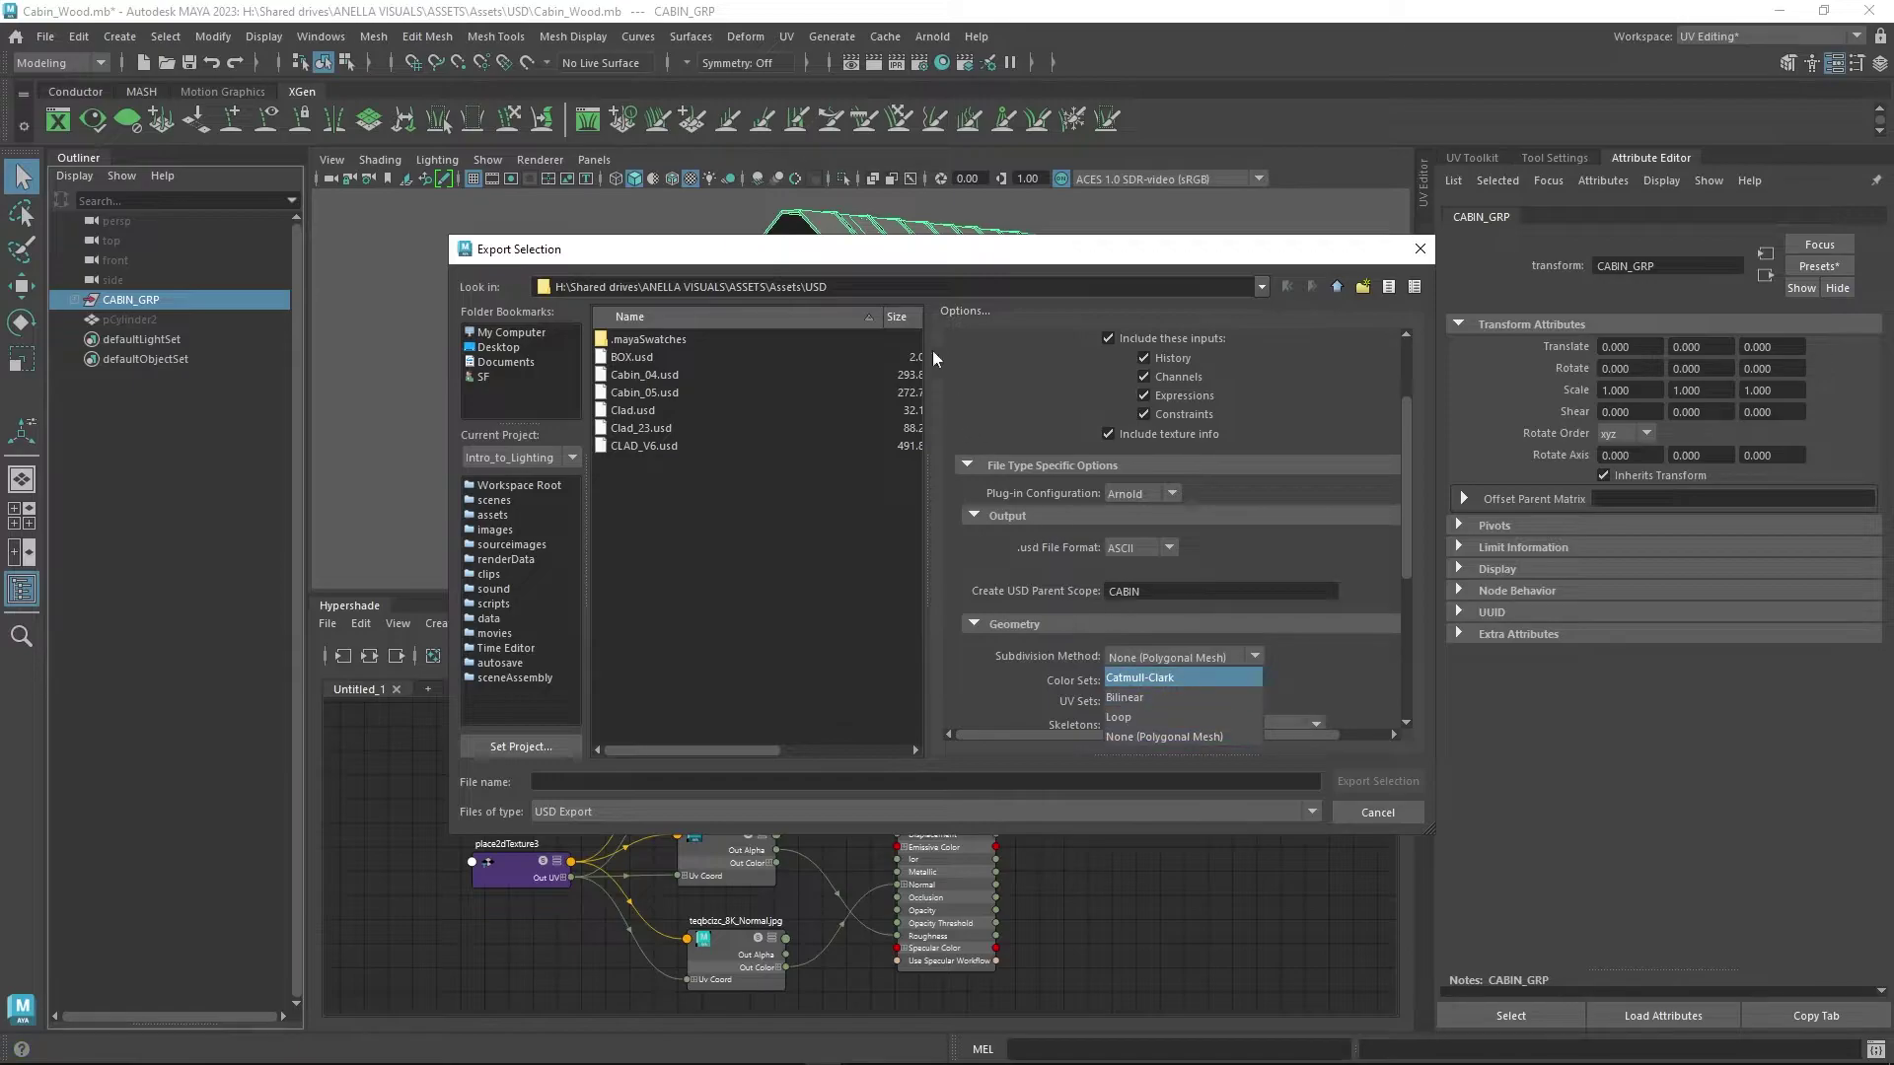
{"action": "mouse_move", "coordinate": [981, 258]}
{"action": "left_mouse_down"}
{"action": "mouse_move", "coordinate": [1016, 347]}
{"action": "mouse_move", "coordinate": [980, 226]}
{"action": "left_mouse_up"}
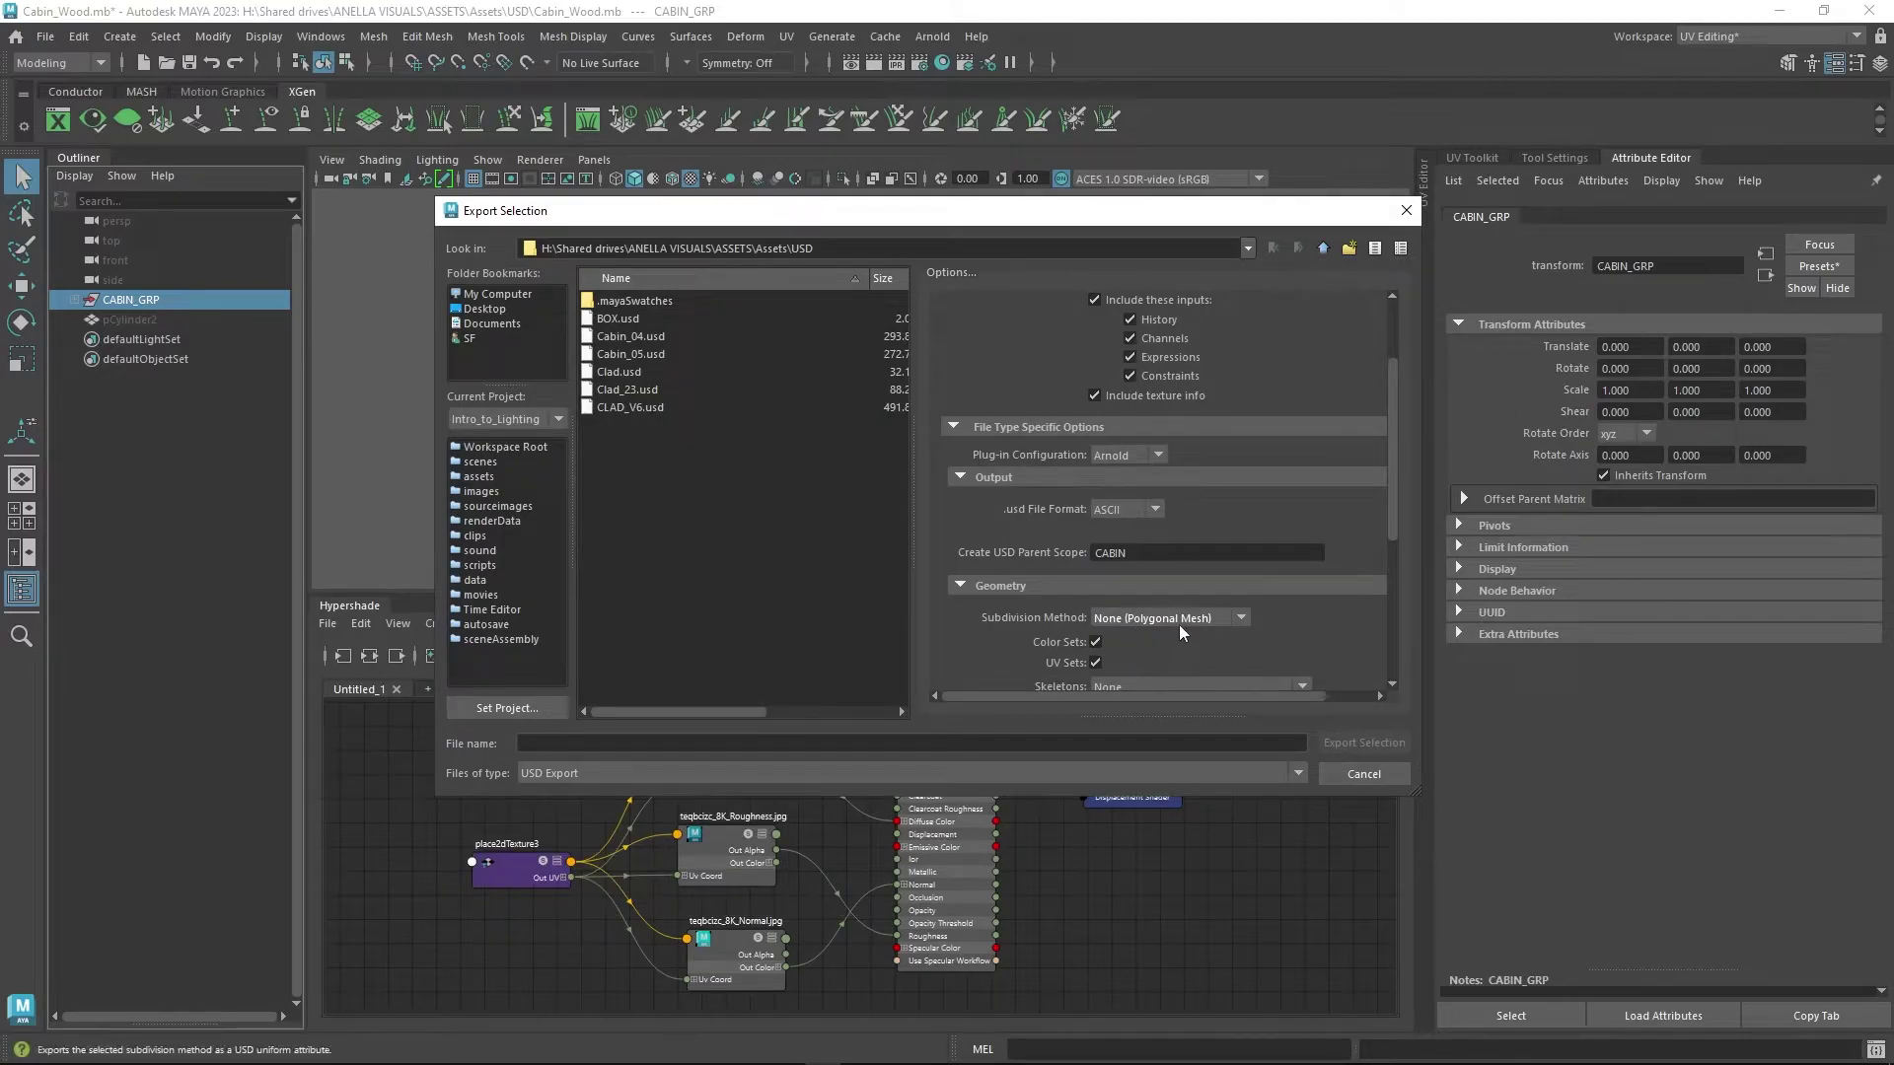
{"action": "scroll", "coordinate": [1336, 603], "scroll_direction": "down", "scroll_amount": 3}
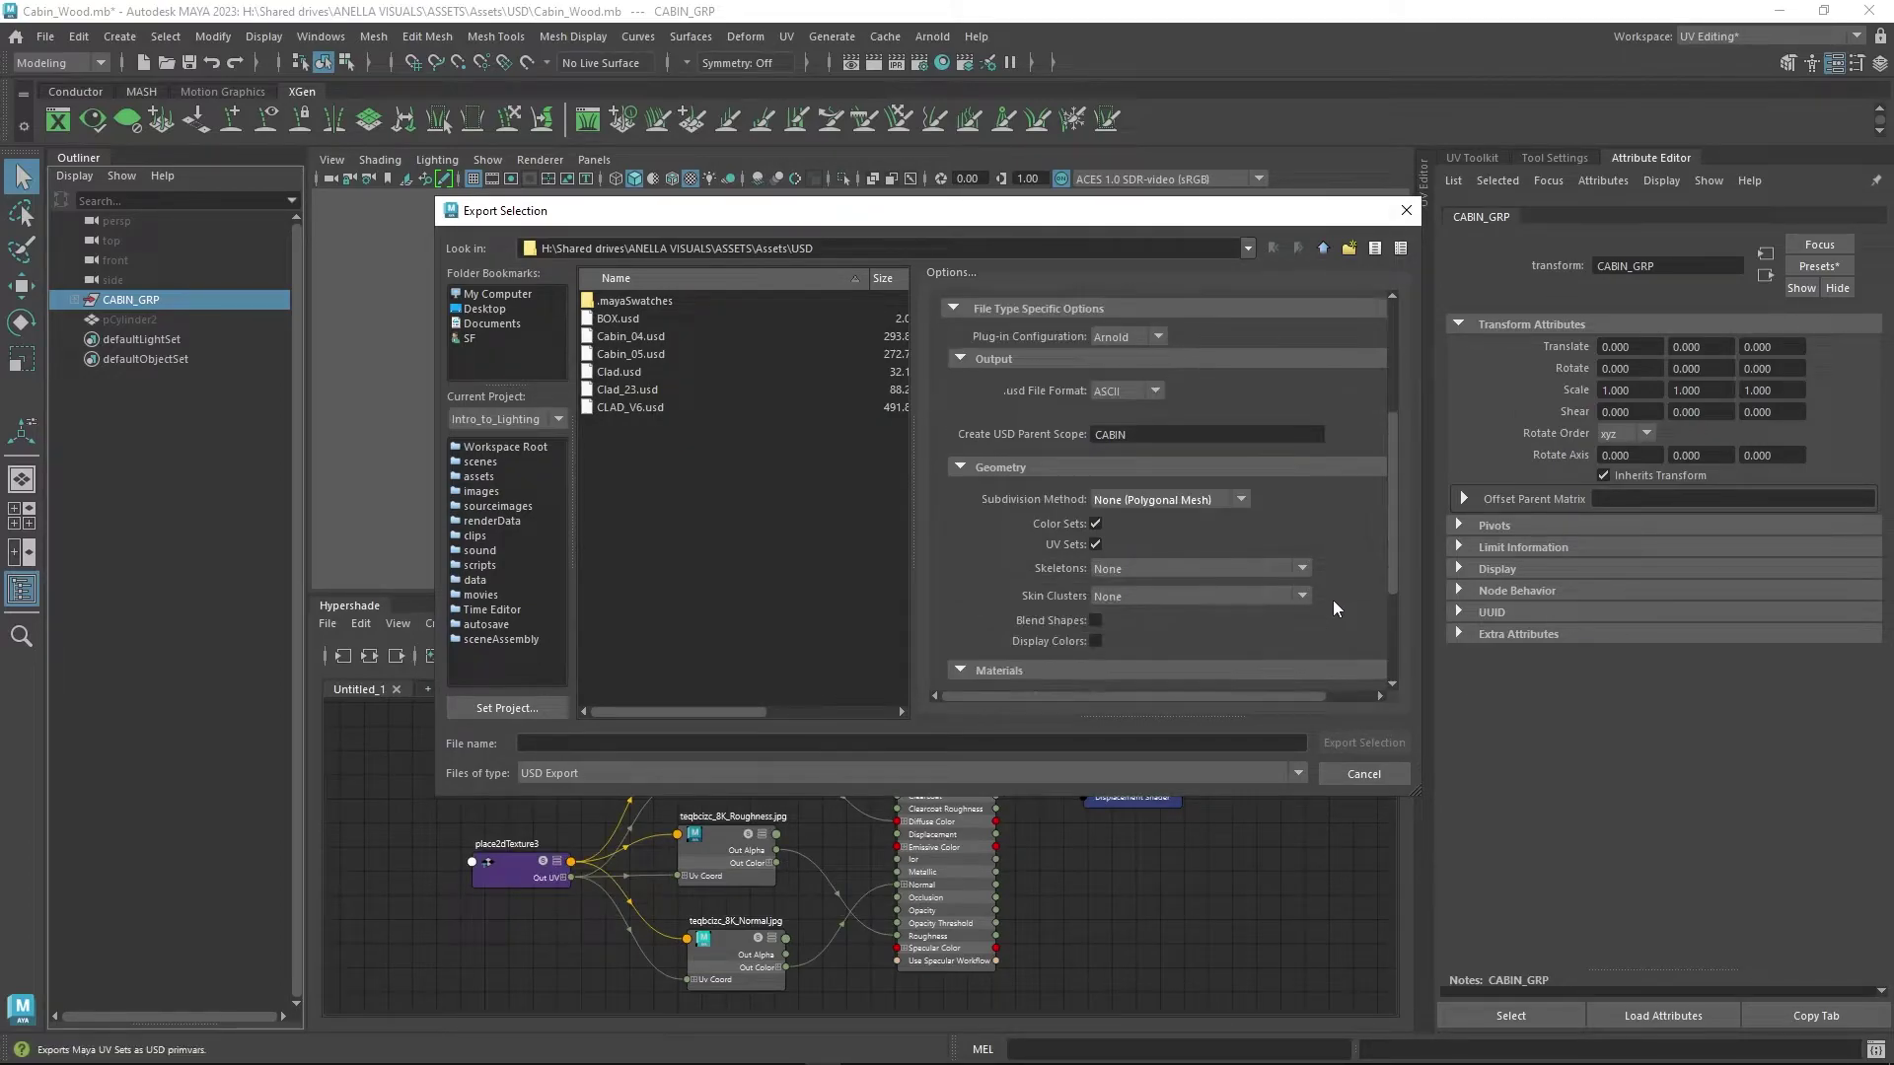
{"action": "left_click", "coordinate": [1160, 511]}
{"action": "left_click", "coordinate": [1190, 592]}
{"action": "scroll", "coordinate": [1282, 582], "scroll_direction": "down", "scroll_amount": 2}
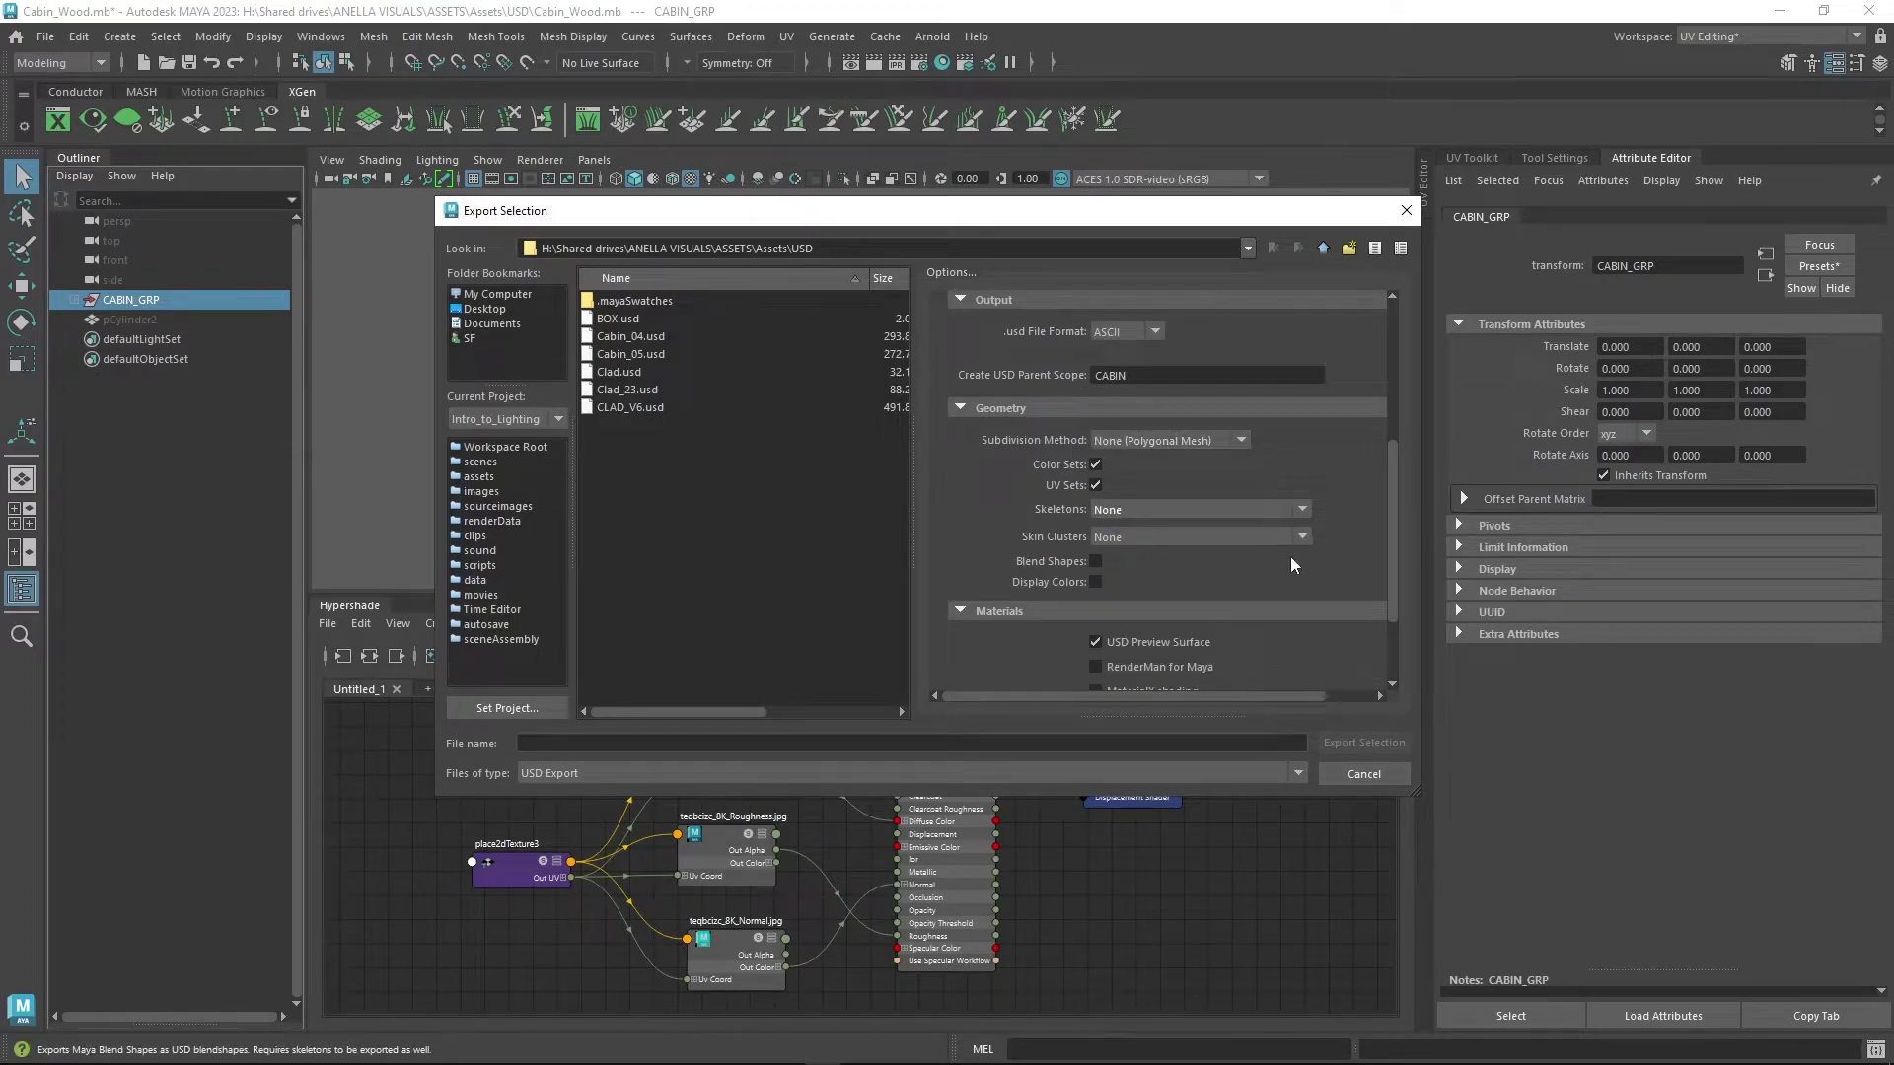
{"action": "scroll", "coordinate": [1272, 538], "scroll_direction": "down", "scroll_amount": 3}
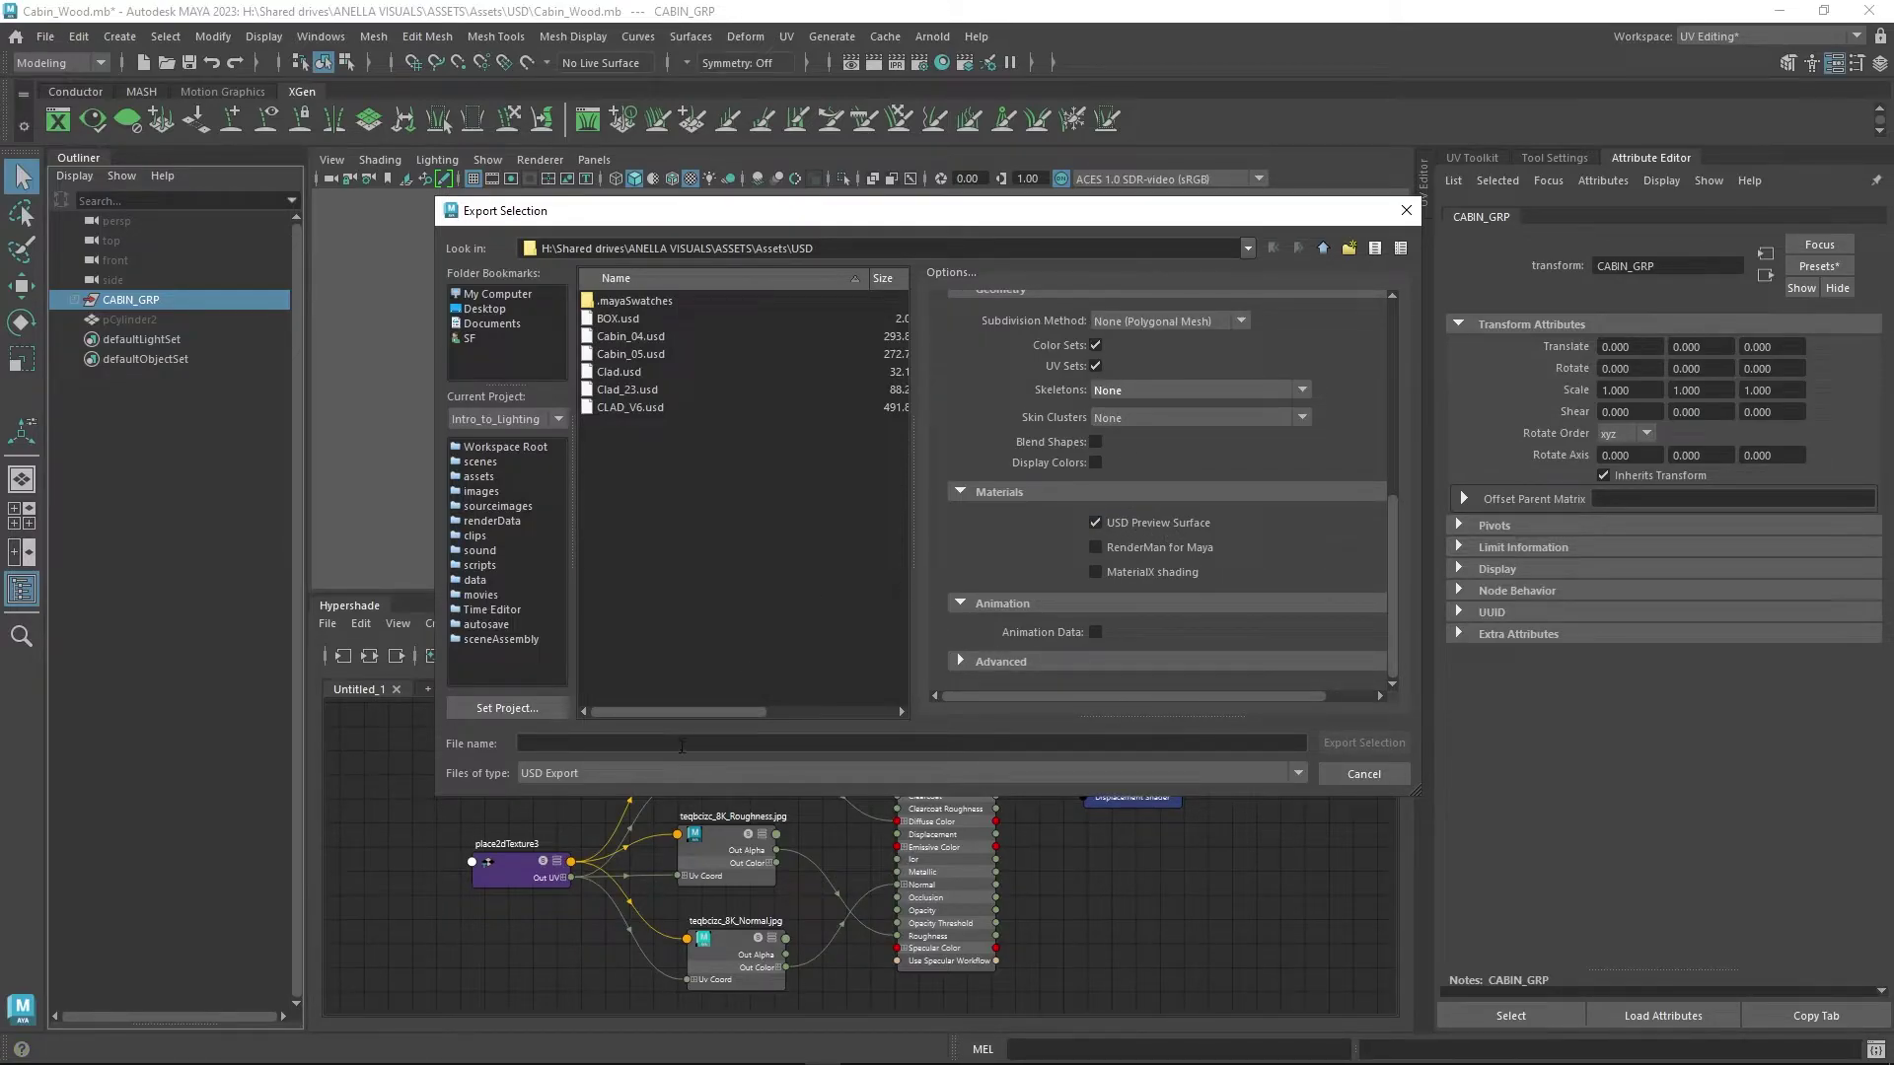
- Name the file CLAD_V7.usd and export the selection
{"action": "left_click", "coordinate": [681, 745]}
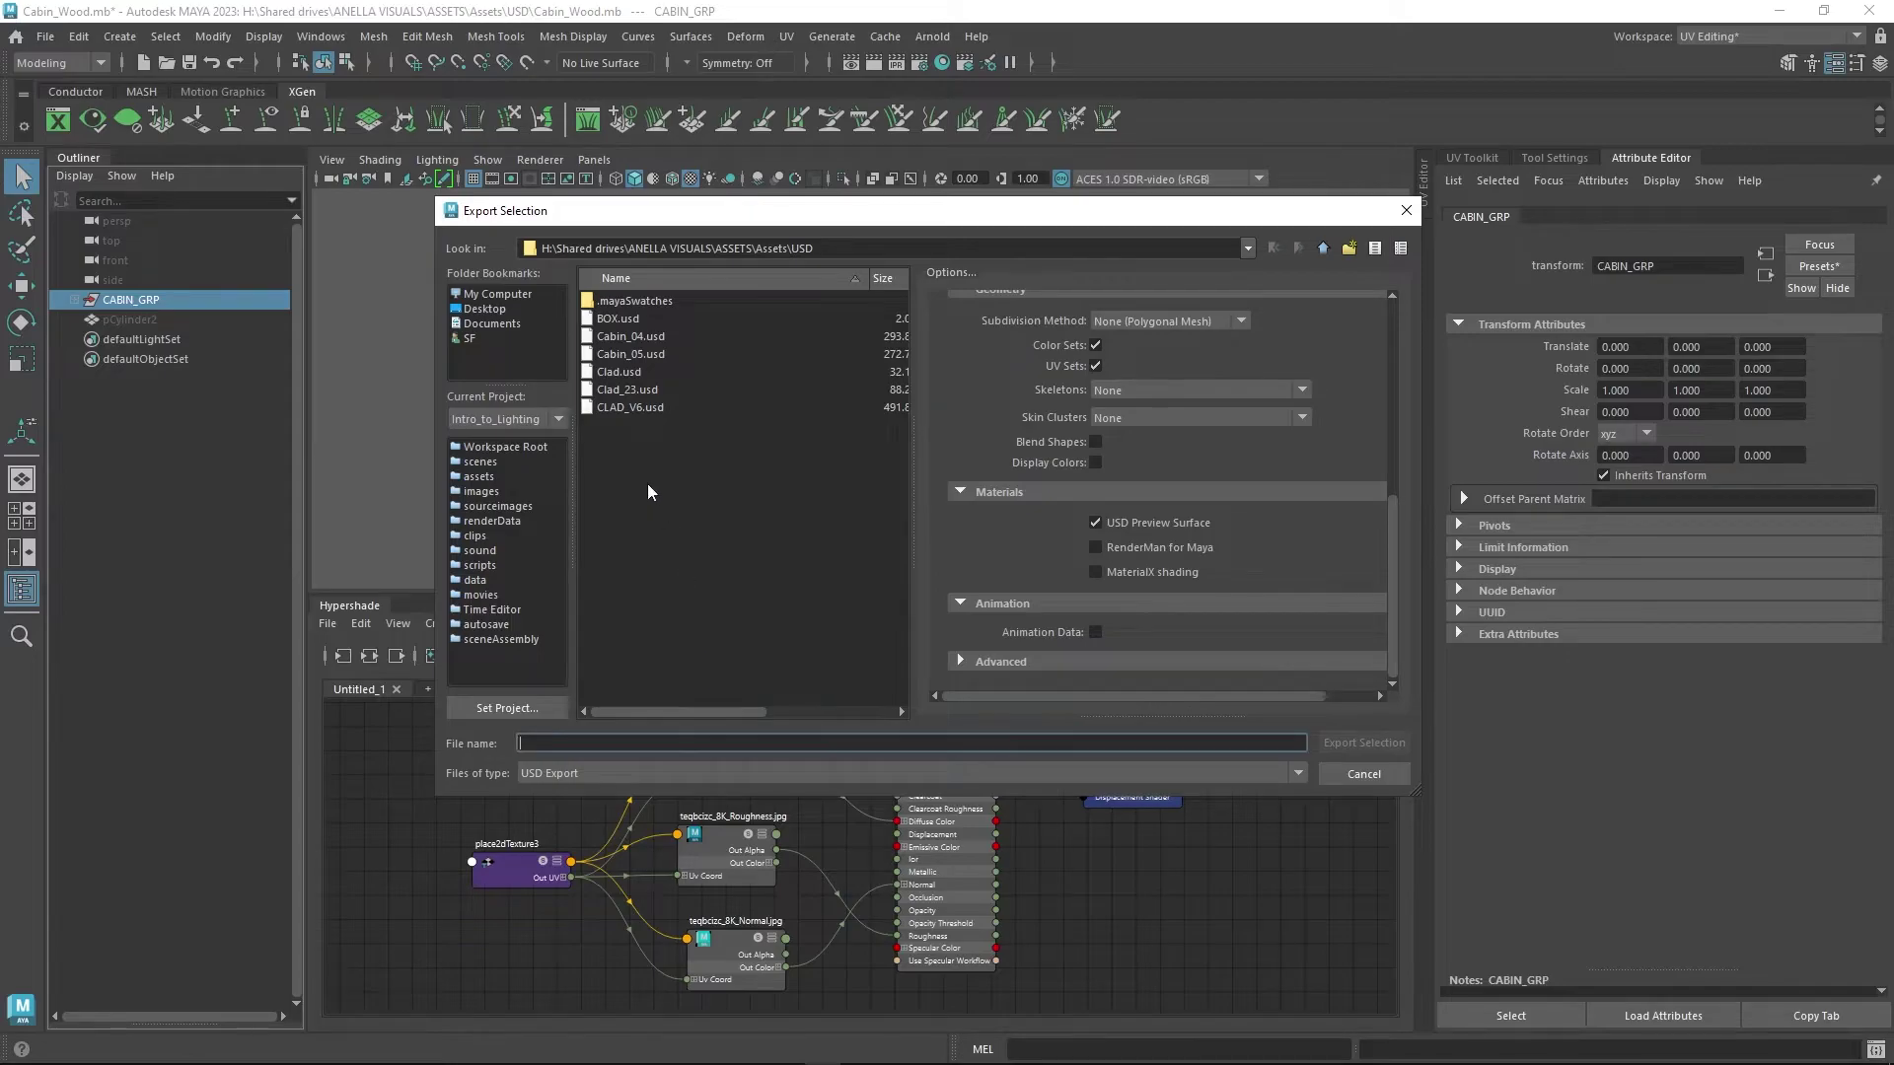
{"action": "left_click", "coordinate": [638, 408]}
{"action": "left_click", "coordinate": [568, 744]}
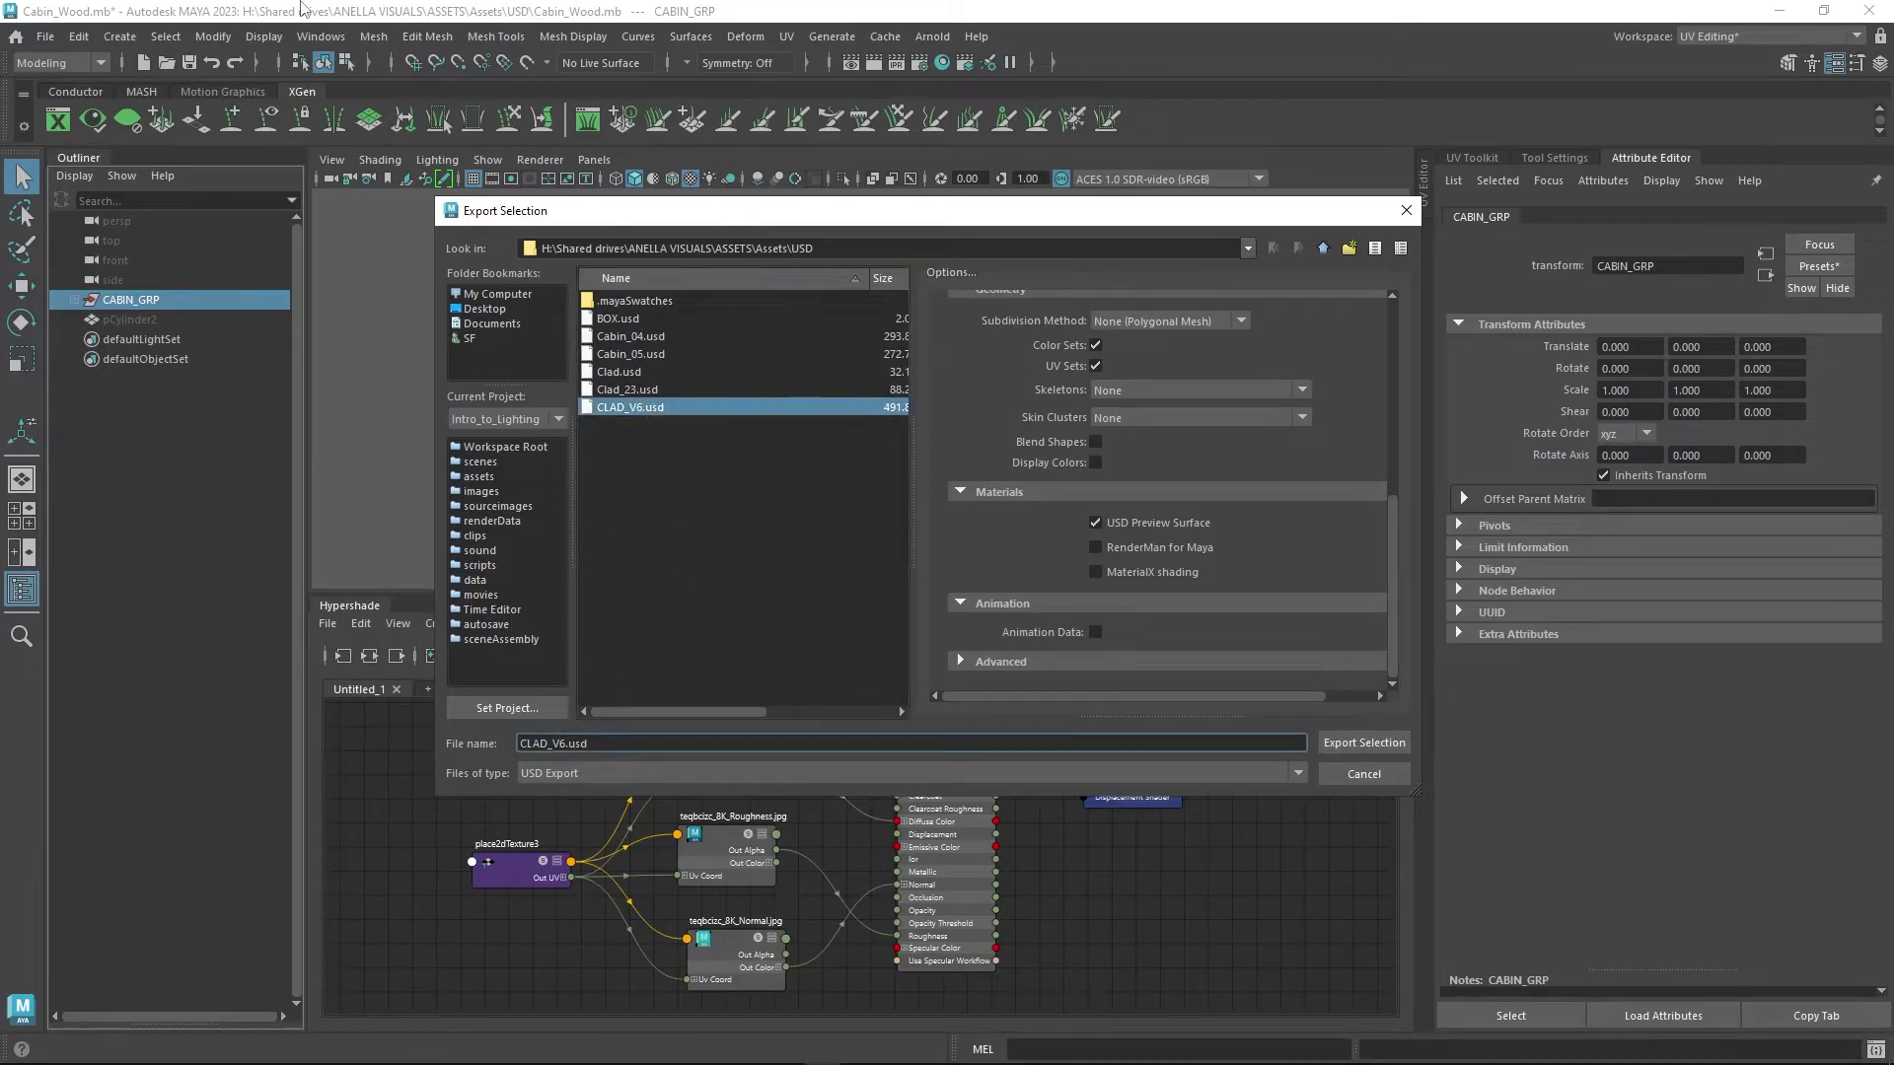
{"action": "key", "text": "BackSpace"}
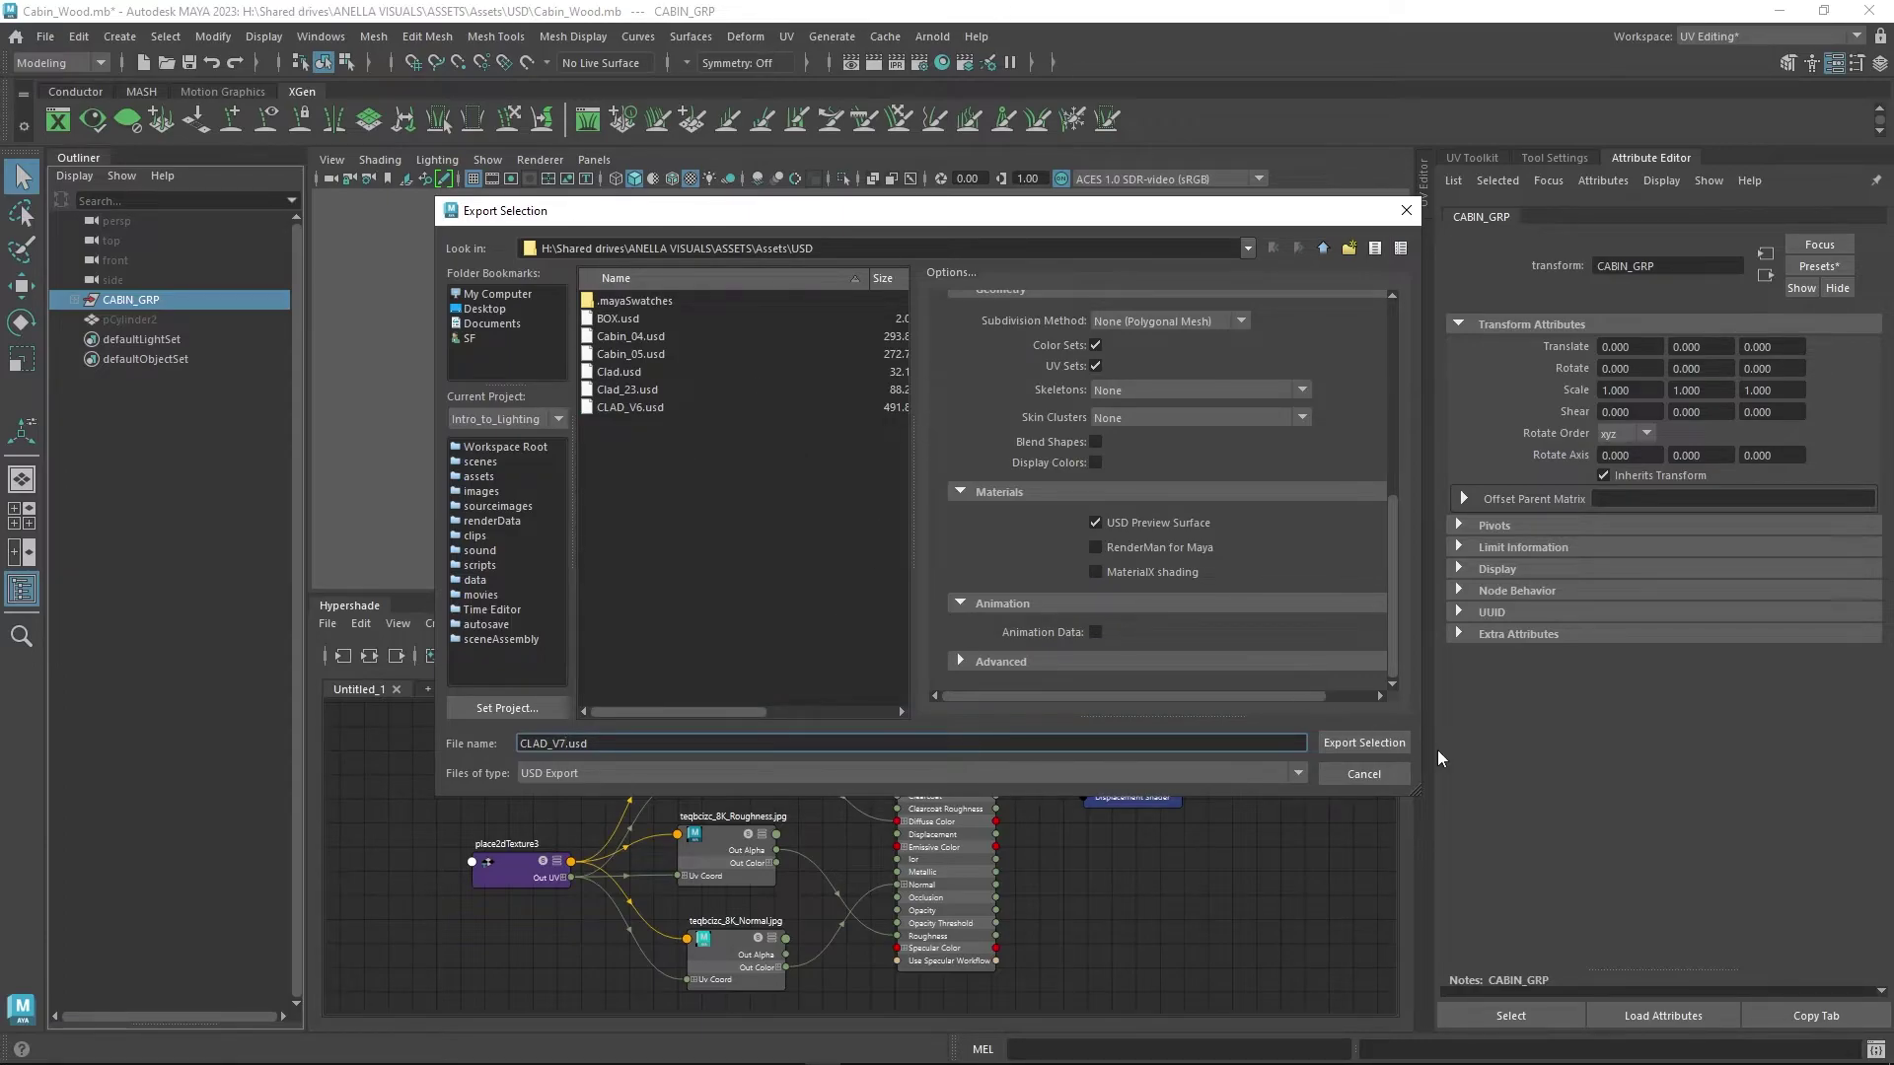
{"action": "left_click", "coordinate": [1382, 744]}
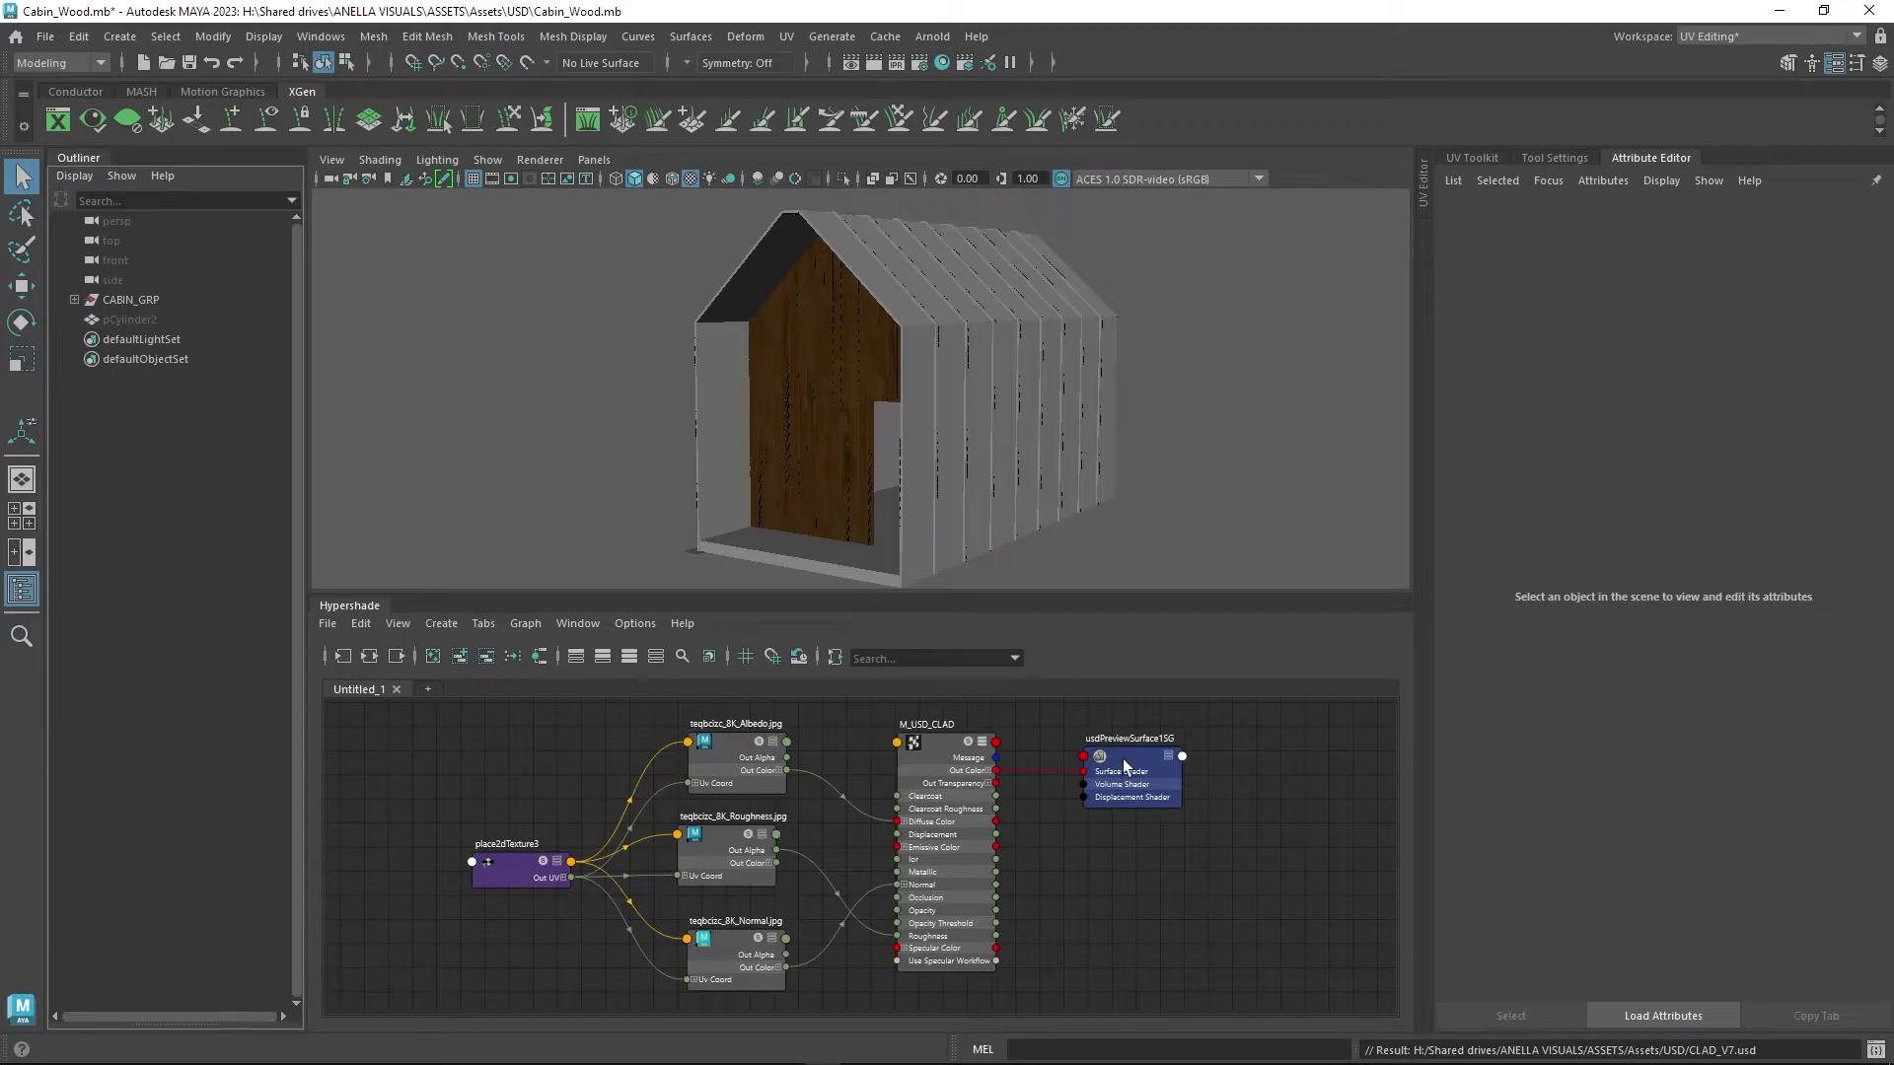
- Switch to the Unreal Engine 5 editor showing the Forest level
{"action": "key", "text": "alt+Tab"}
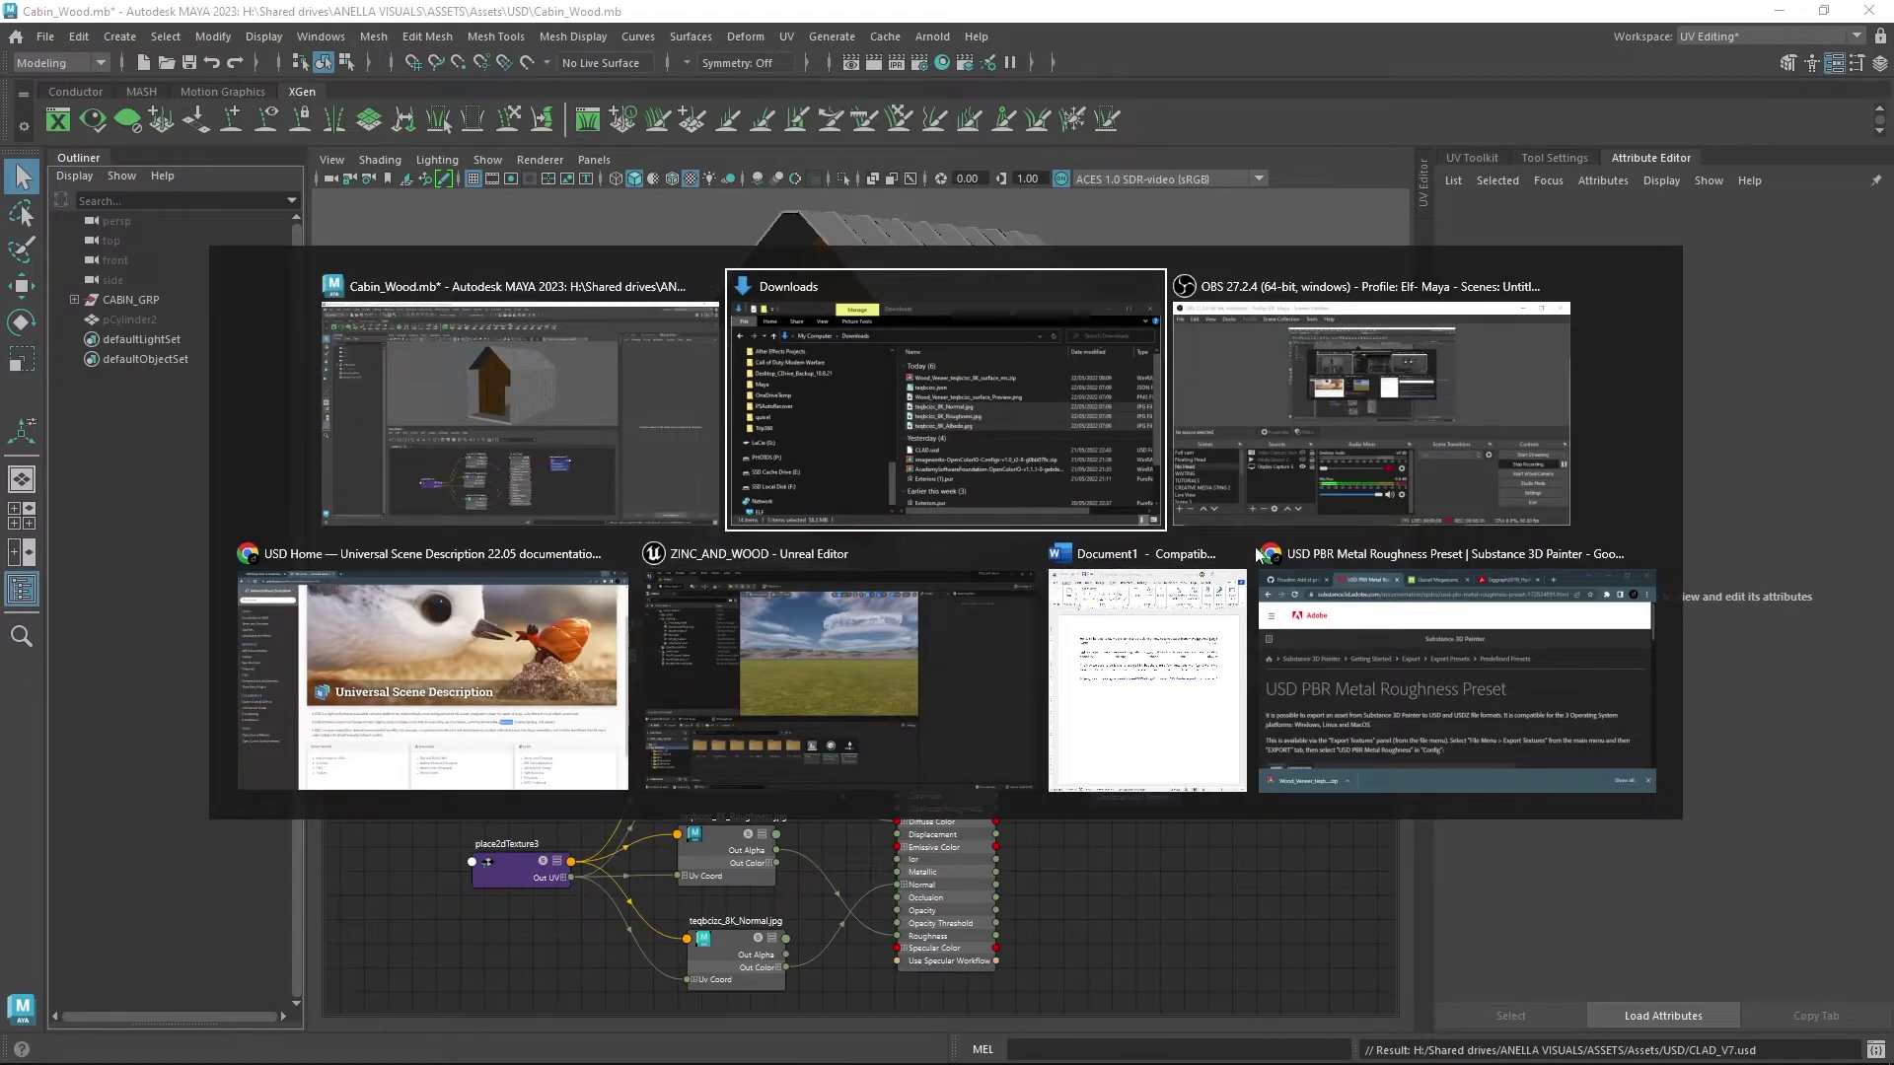
{"action": "left_click", "coordinate": [920, 667]}
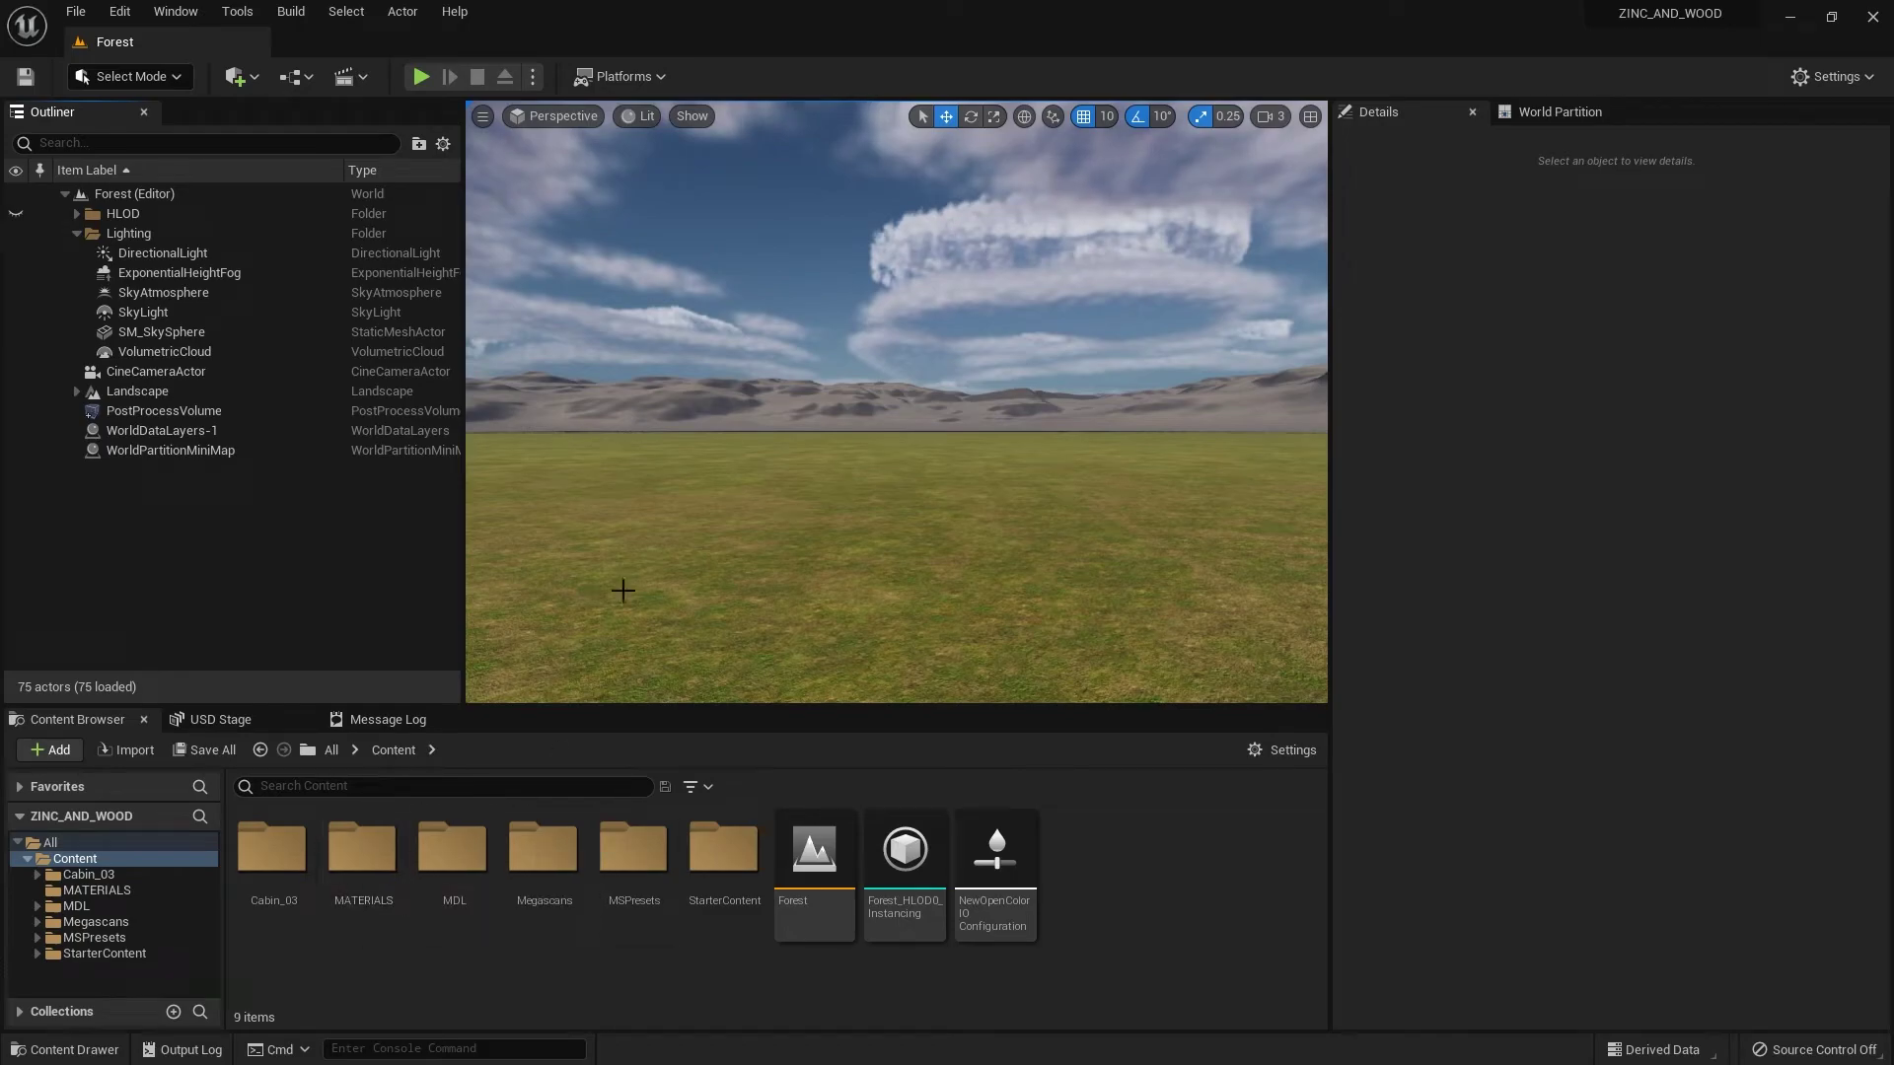
{"action": "right_click_drag", "start_coordinate": [895, 304], "coordinate": [903, 351]}
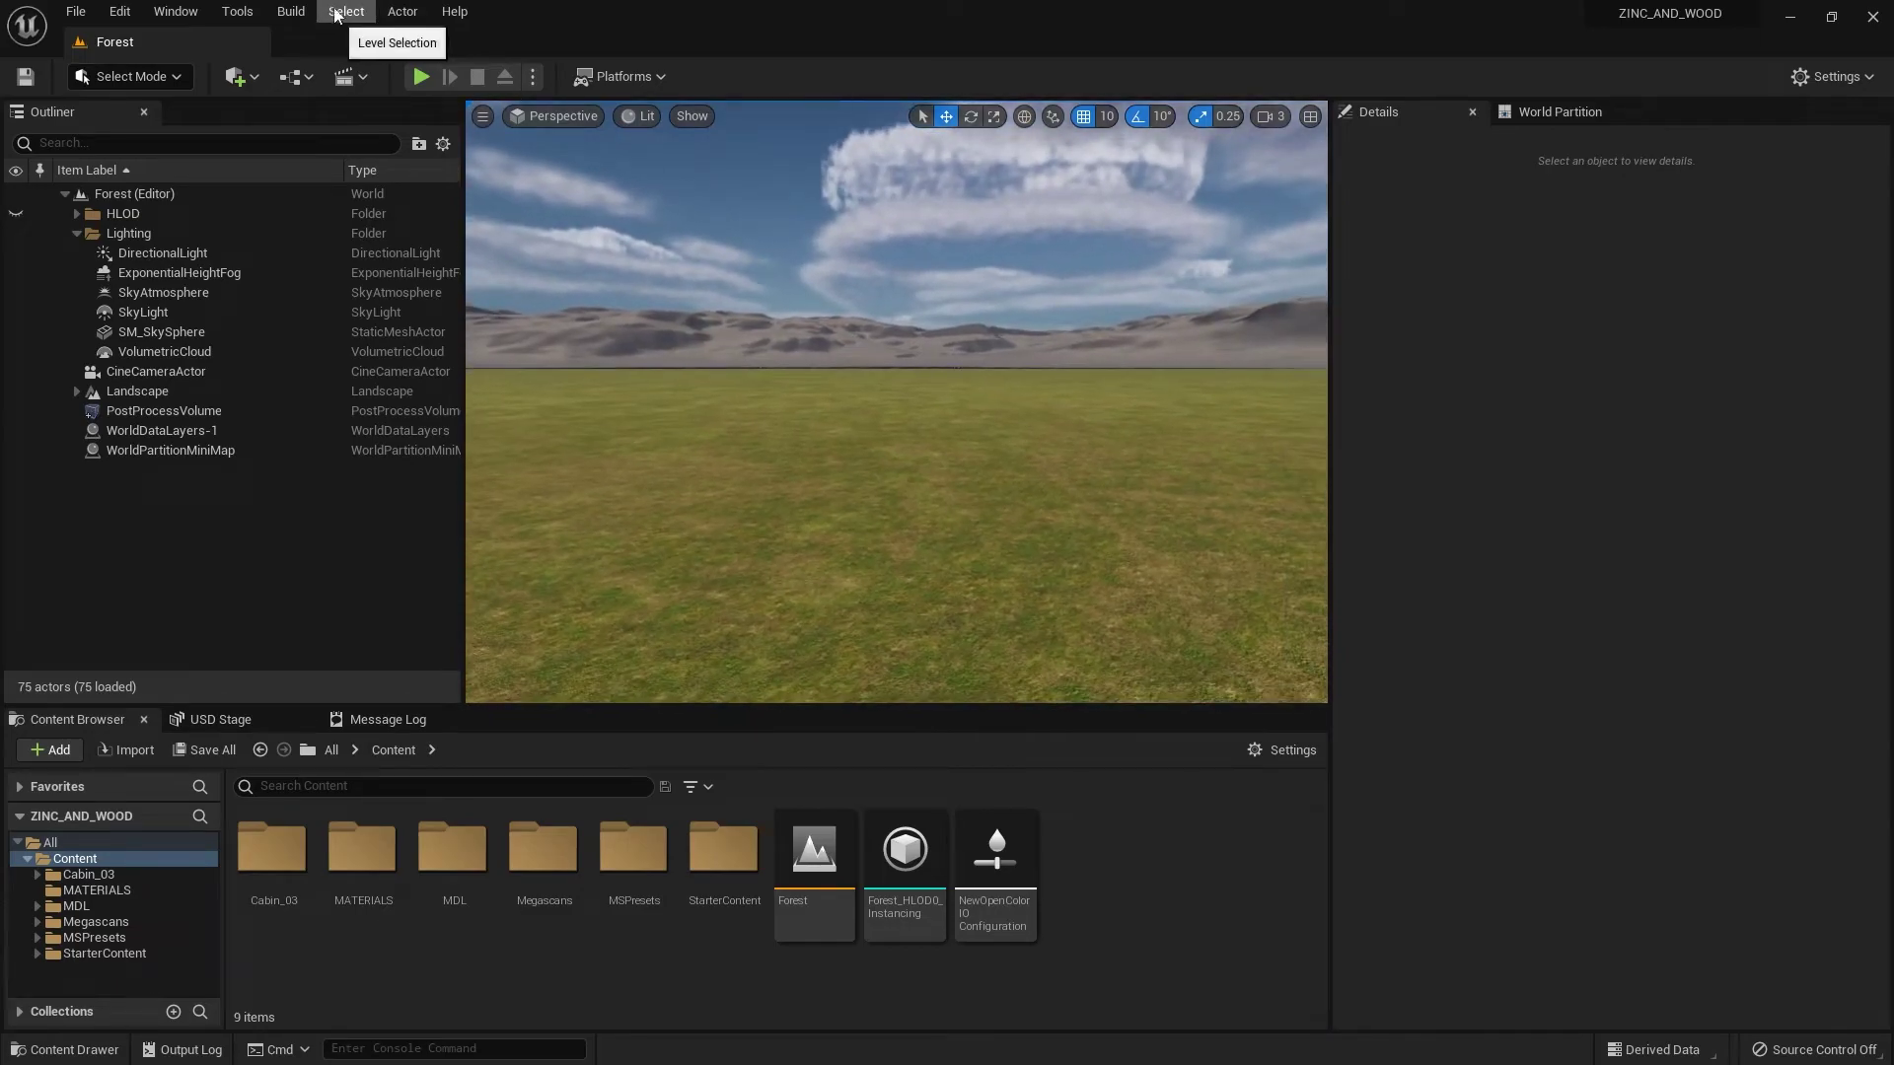
- Confirm the USD Importer plugin is enabled in the Plugins browser, then close it
{"action": "left_click", "coordinate": [167, 14]}
{"action": "mouse_move", "coordinate": [119, 12]}
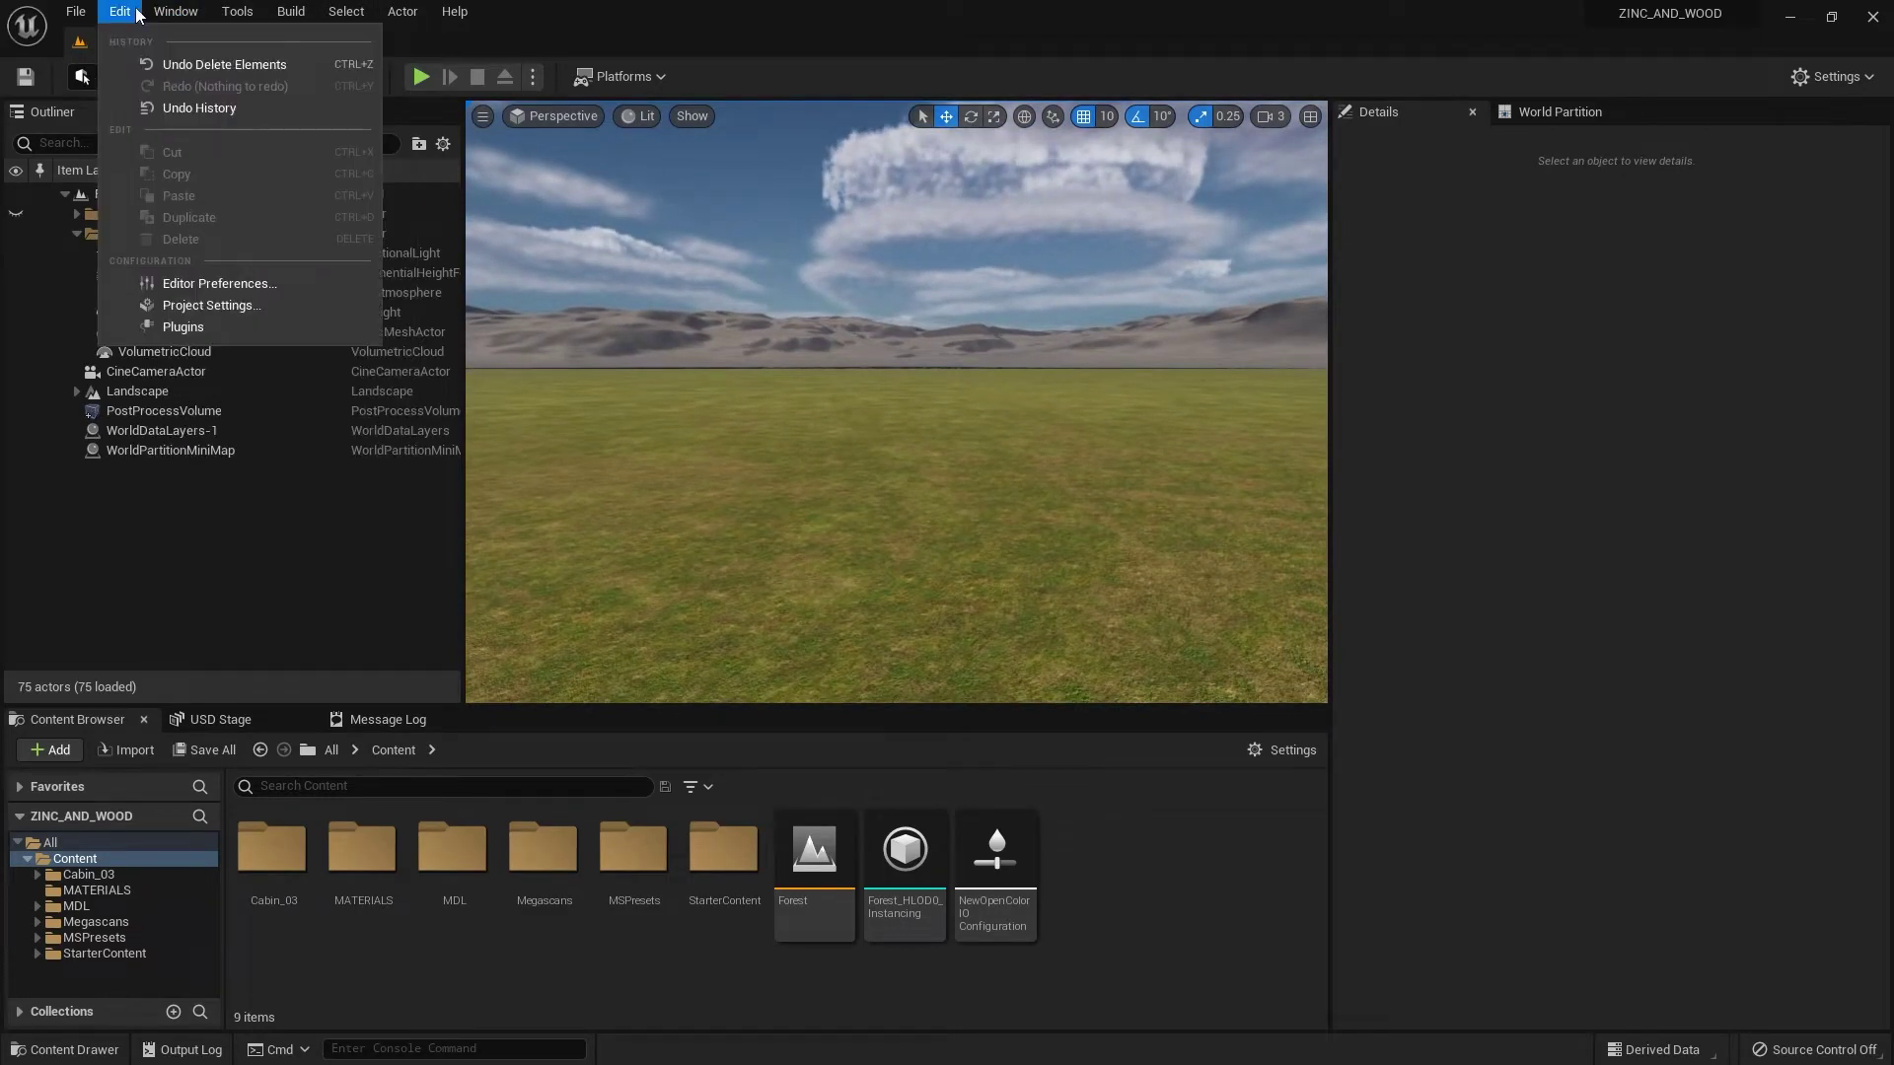
{"action": "left_click", "coordinate": [208, 327]}
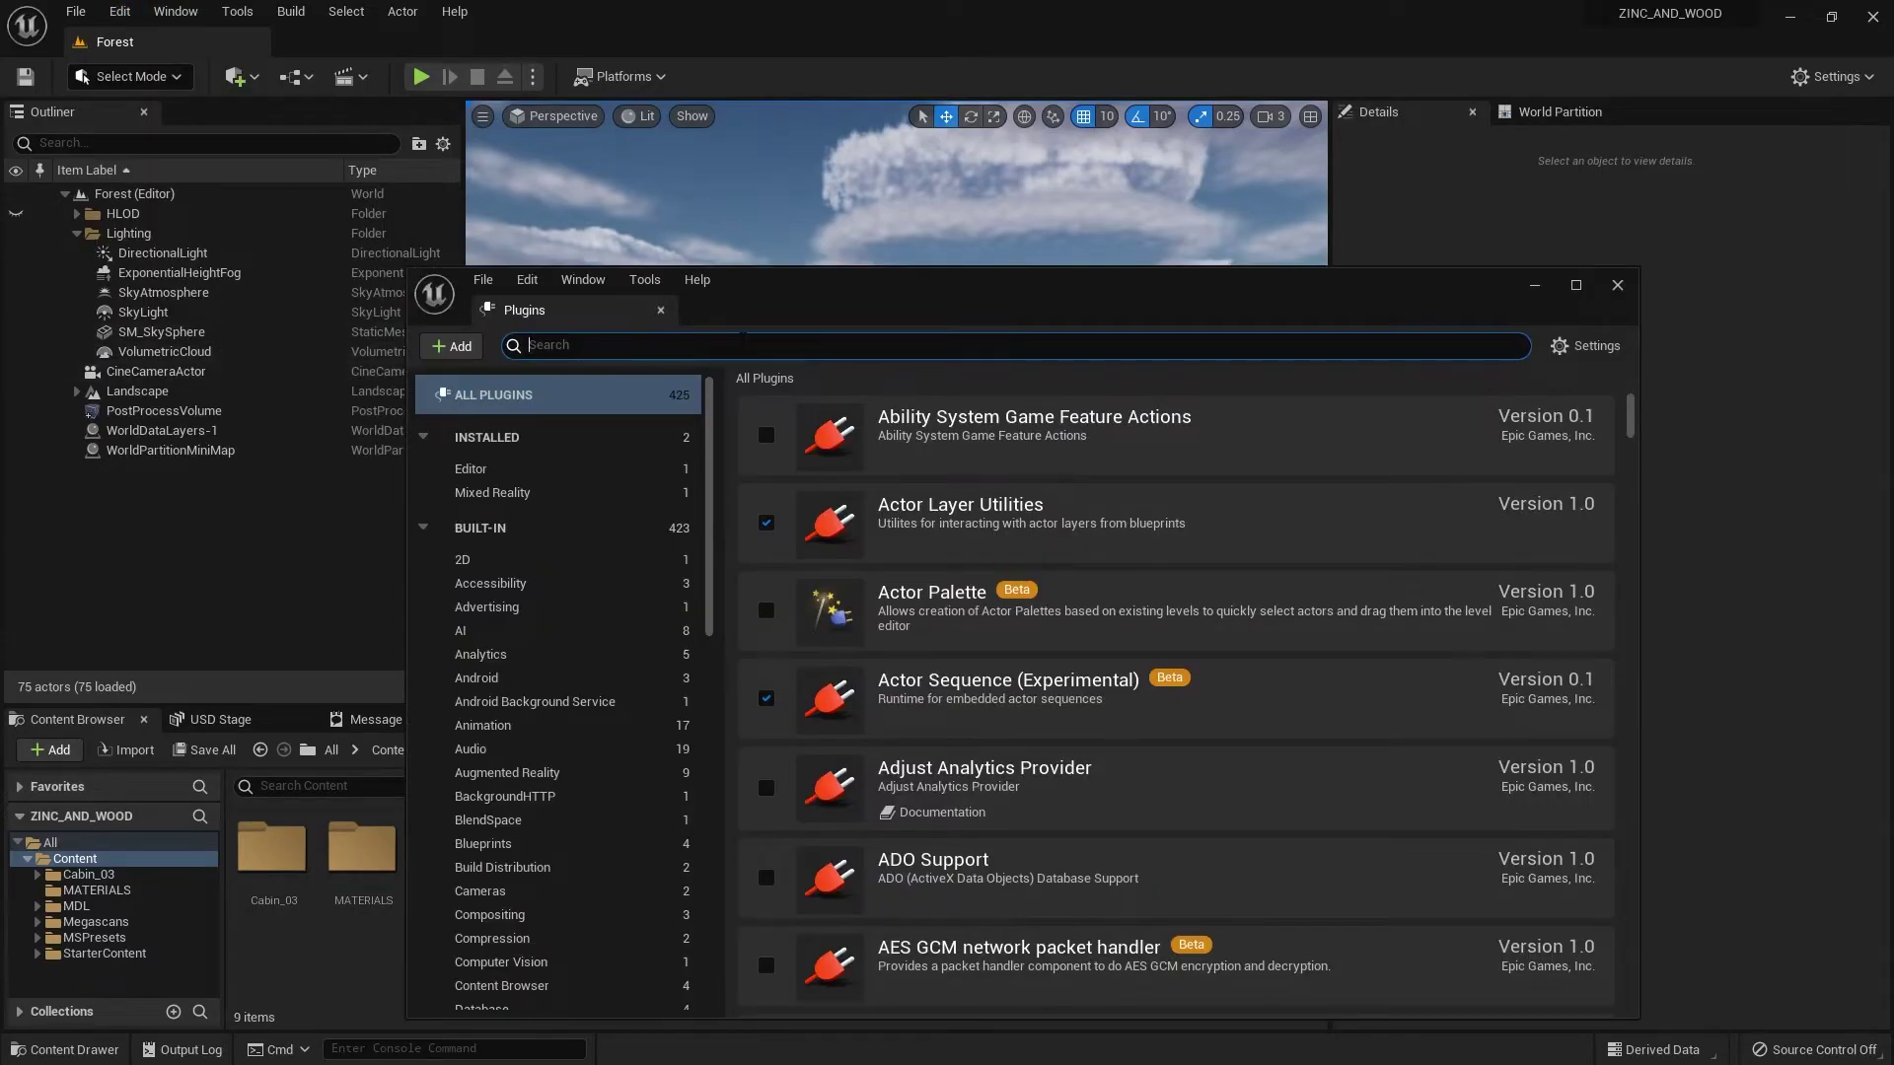
{"action": "type", "text": "USD"}
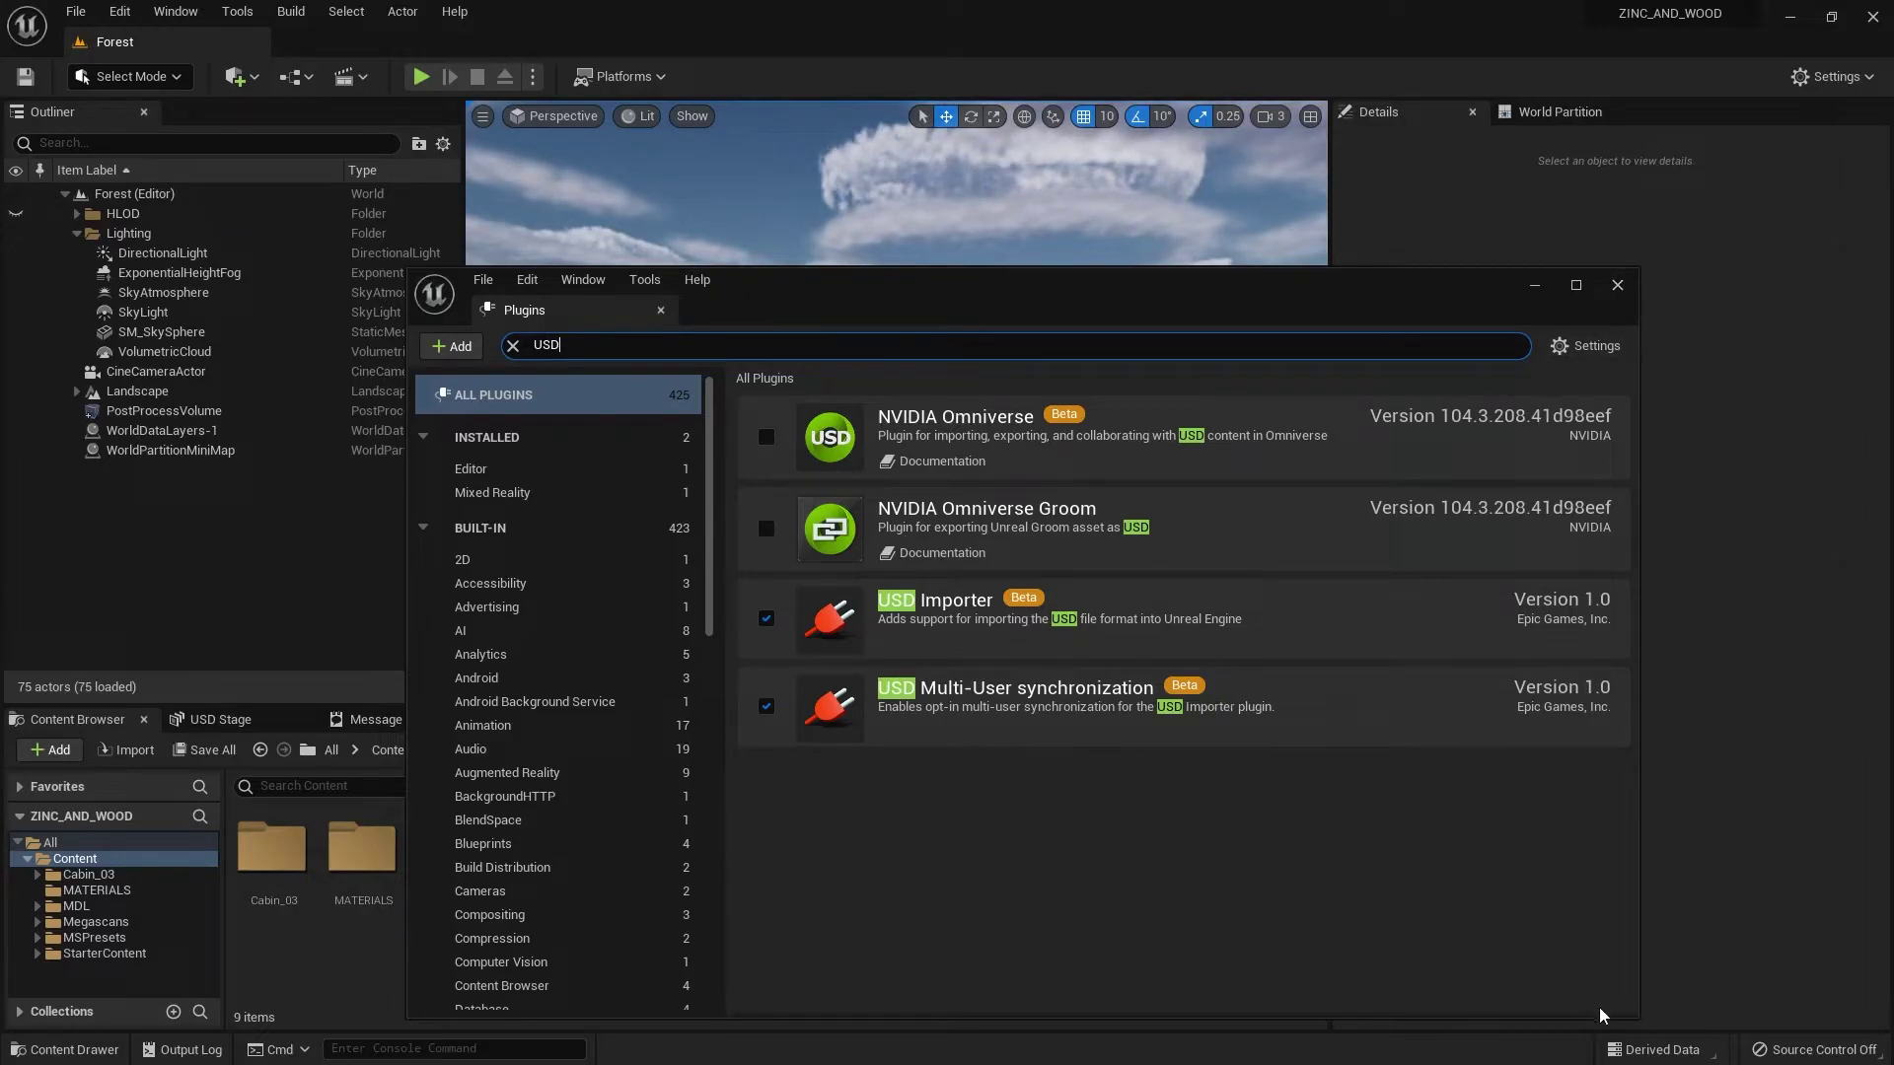
{"action": "left_click", "coordinate": [1618, 286]}
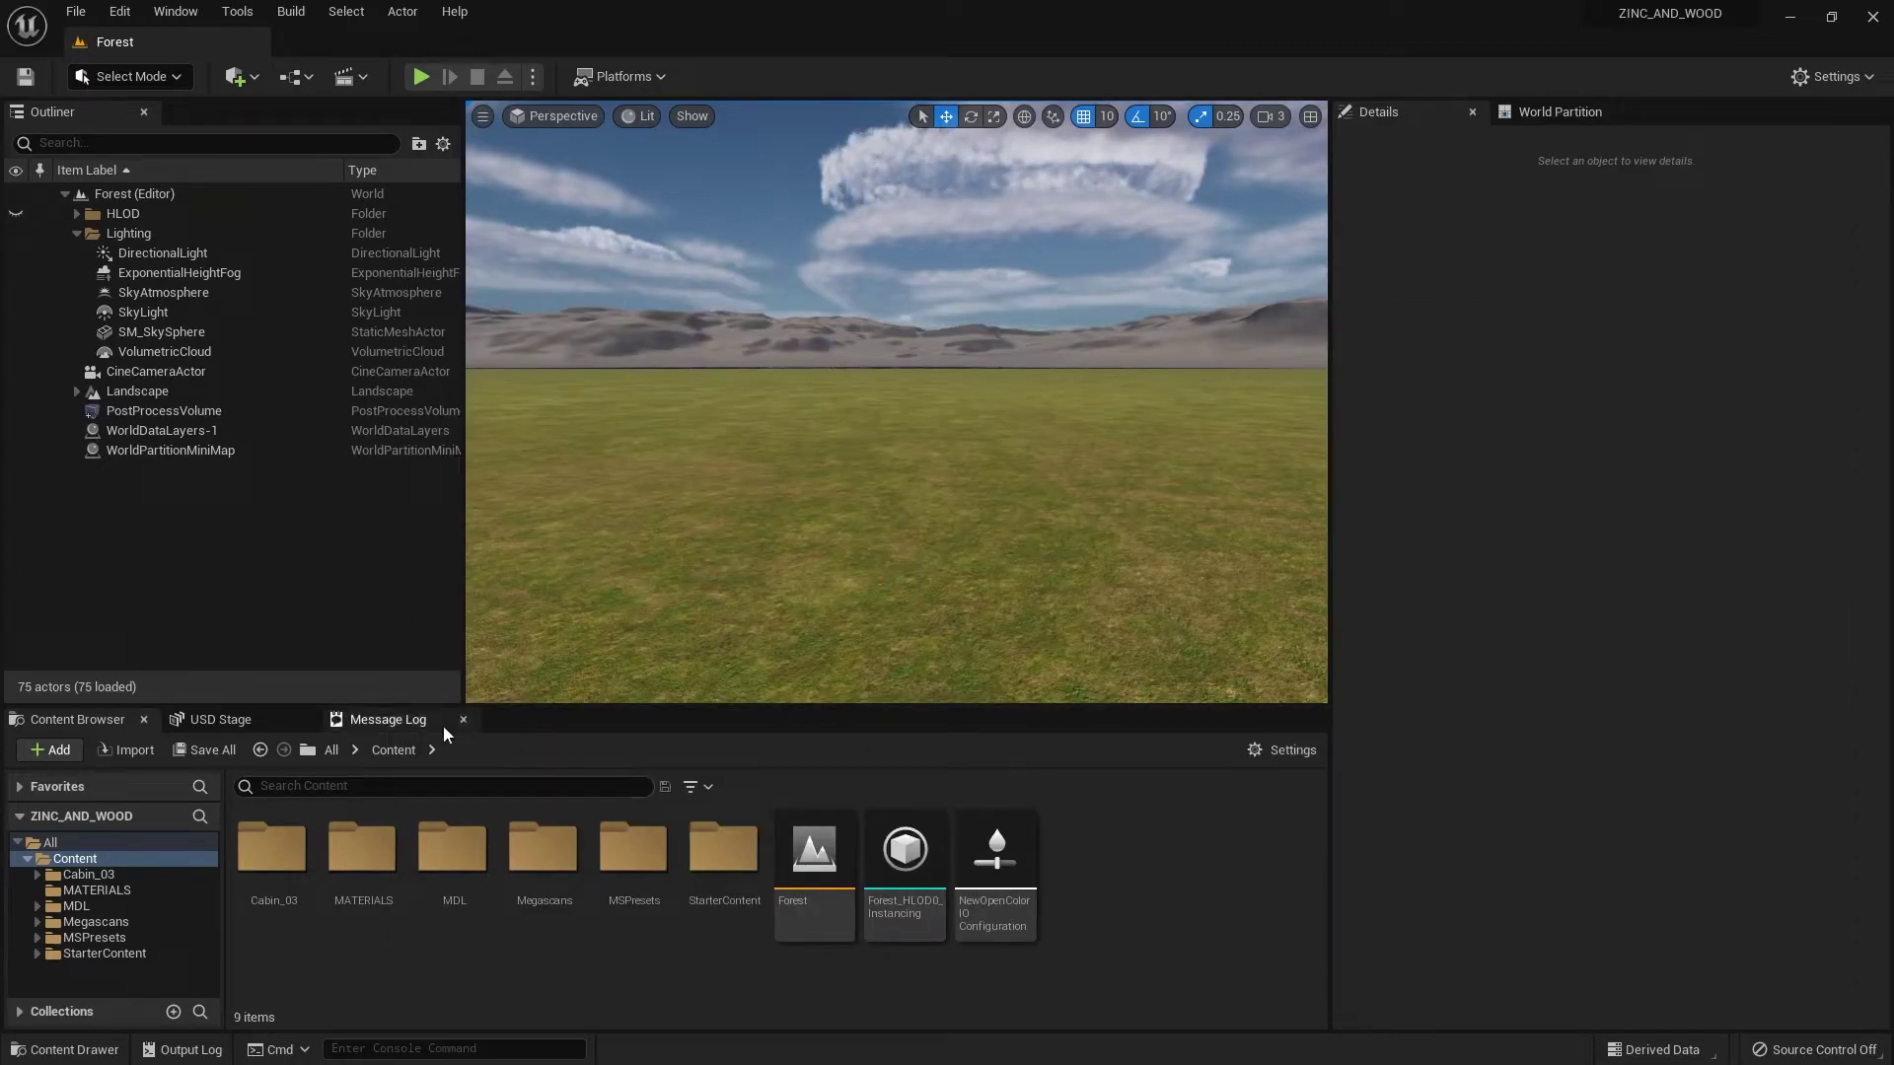
- Open the USD Stage panel from the editor's panel list
{"action": "left_click", "coordinate": [199, 11]}
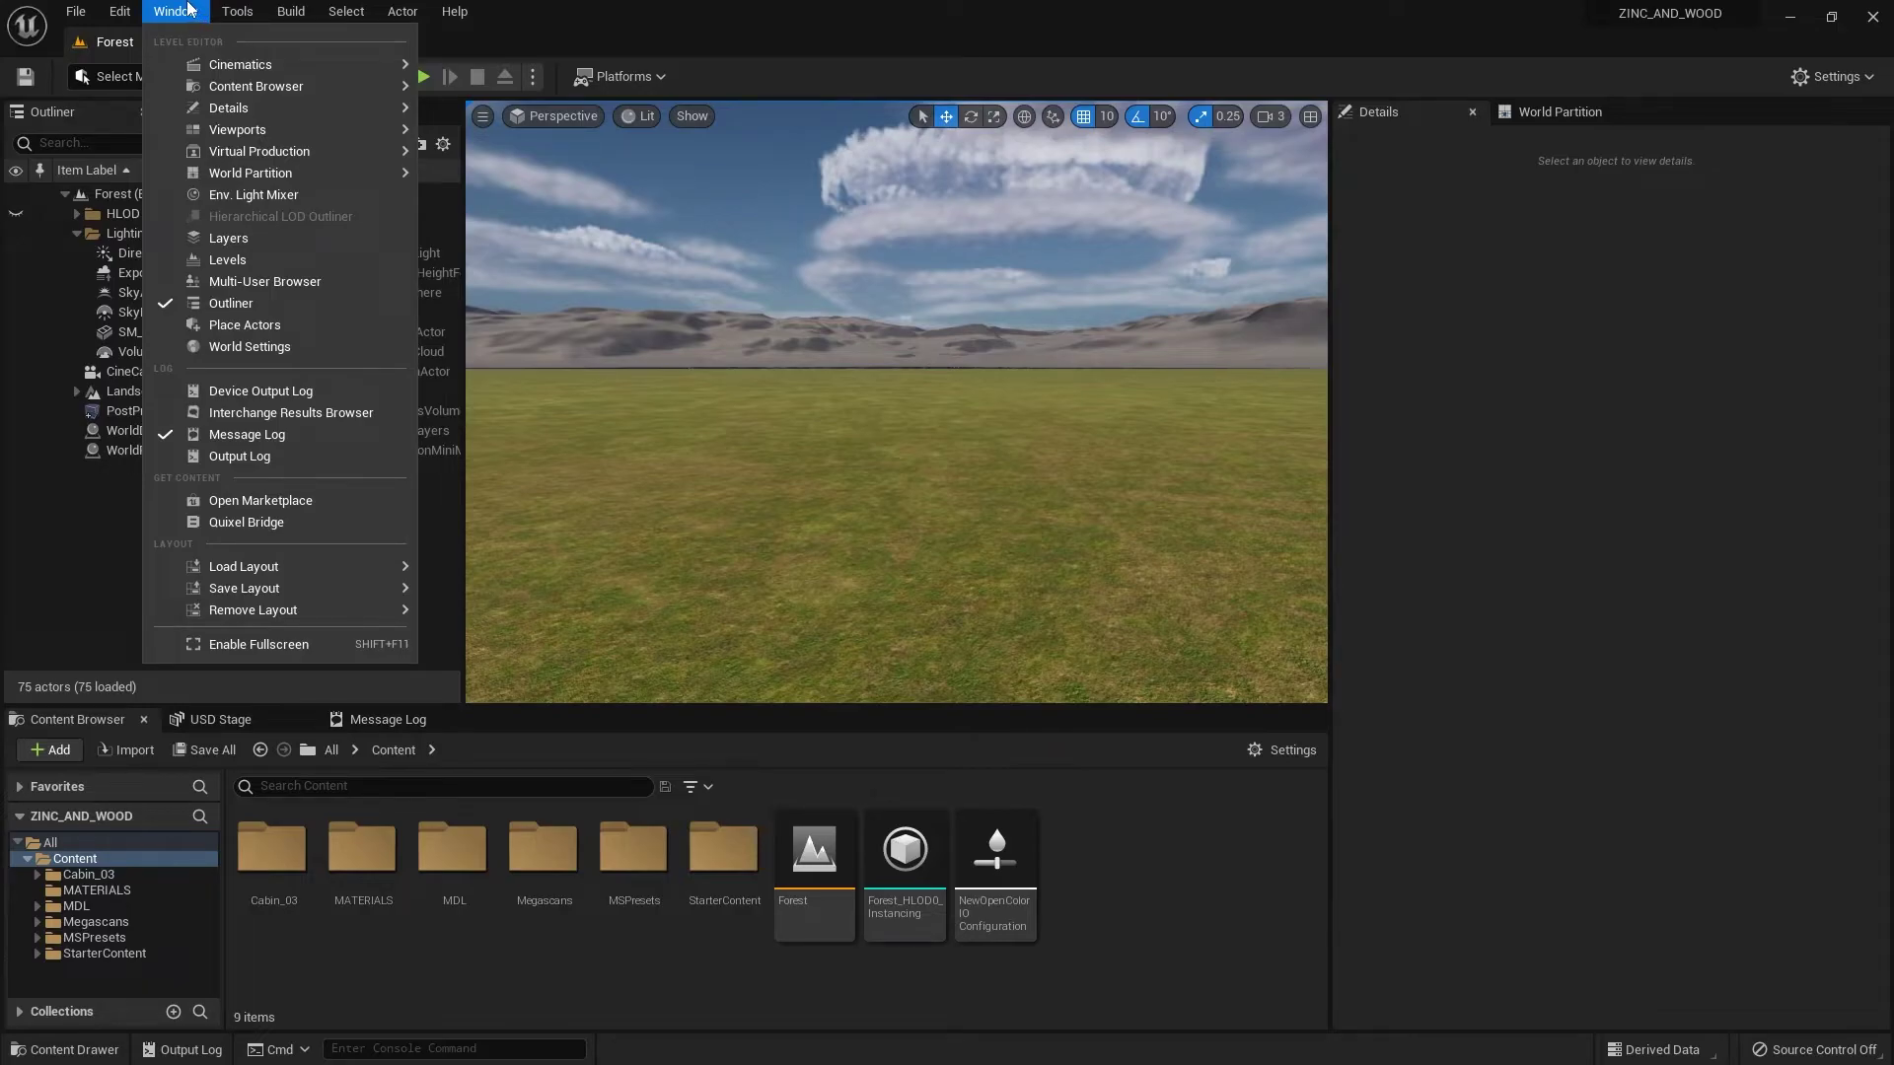
{"action": "mouse_move", "coordinate": [296, 151]}
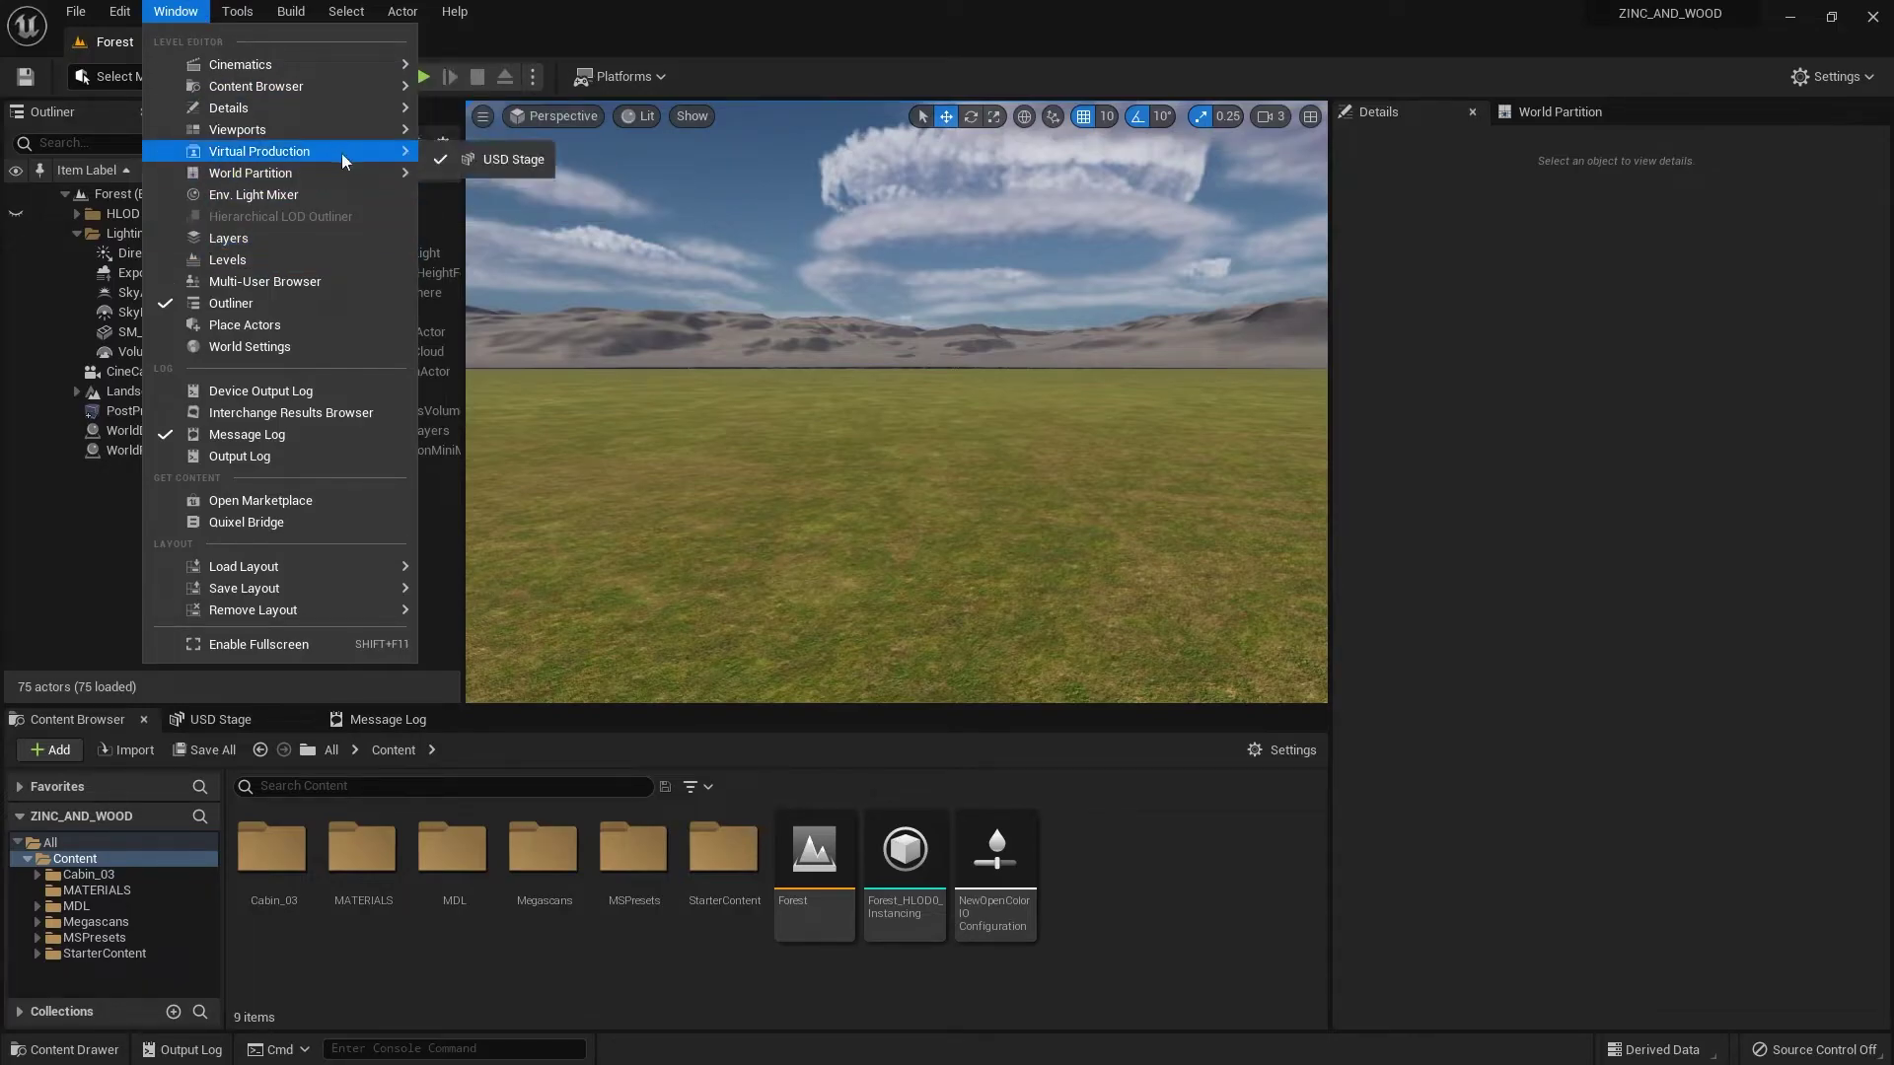
{"action": "left_click", "coordinate": [506, 160]}
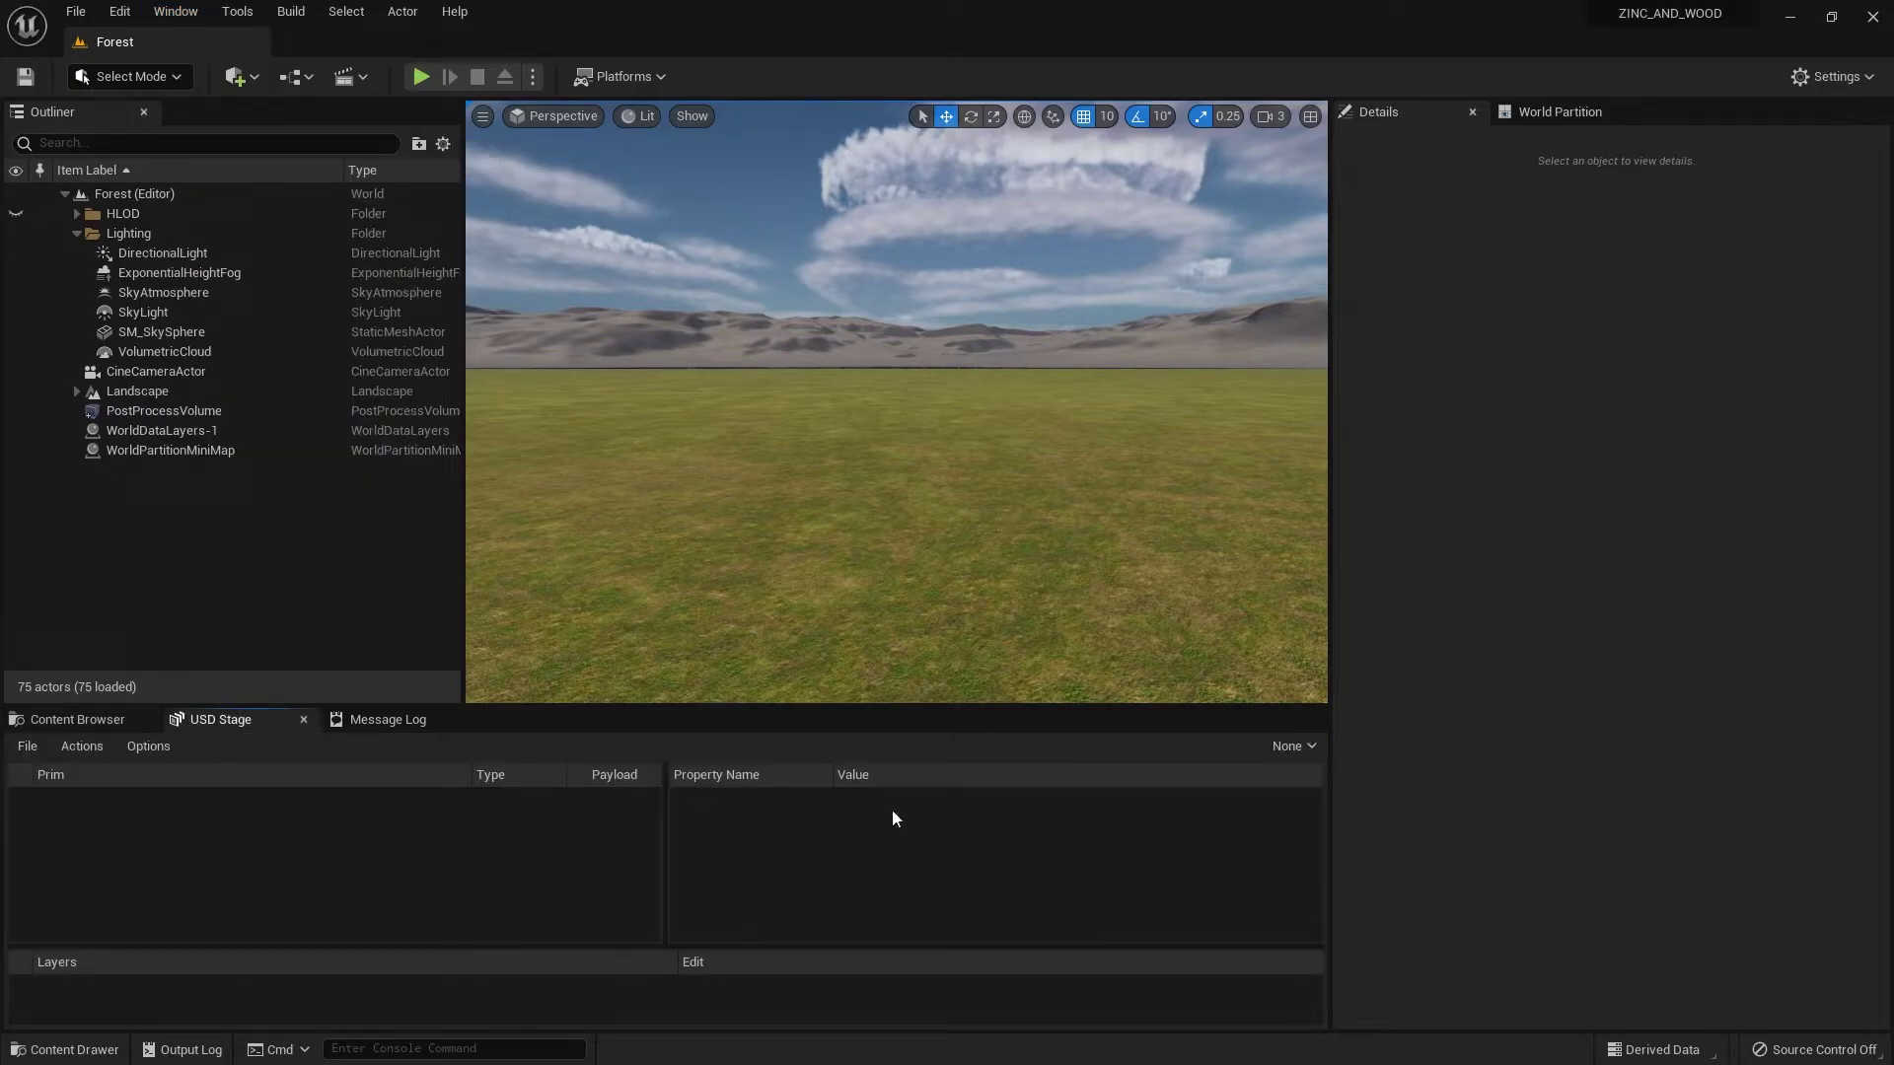
- Float the USD Stage window, enlarge it and position it over the lower viewport
{"action": "left_click_drag", "start_coordinate": [245, 728], "coordinate": [797, 481]}
{"action": "left_click_drag", "start_coordinate": [942, 449], "coordinate": [782, 392]}
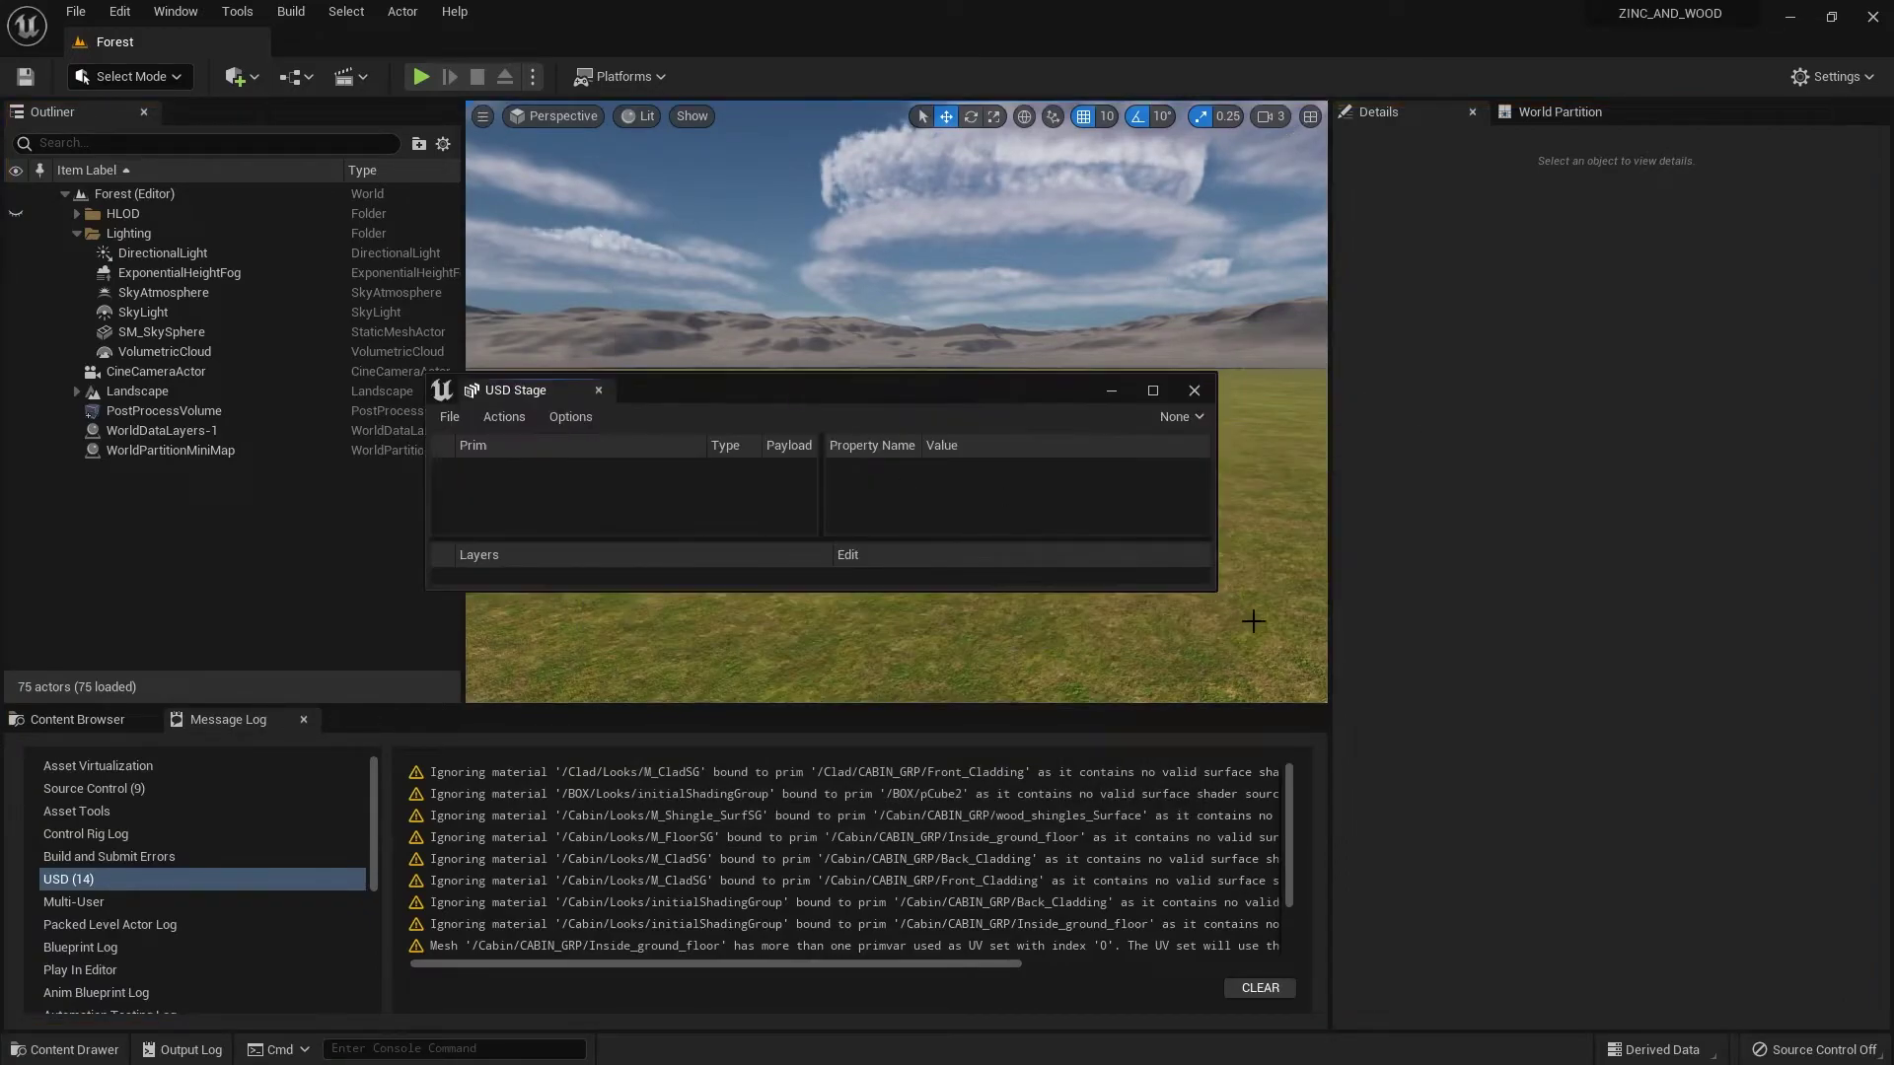
{"action": "left_click_drag", "start_coordinate": [1213, 590], "coordinate": [1511, 812]}
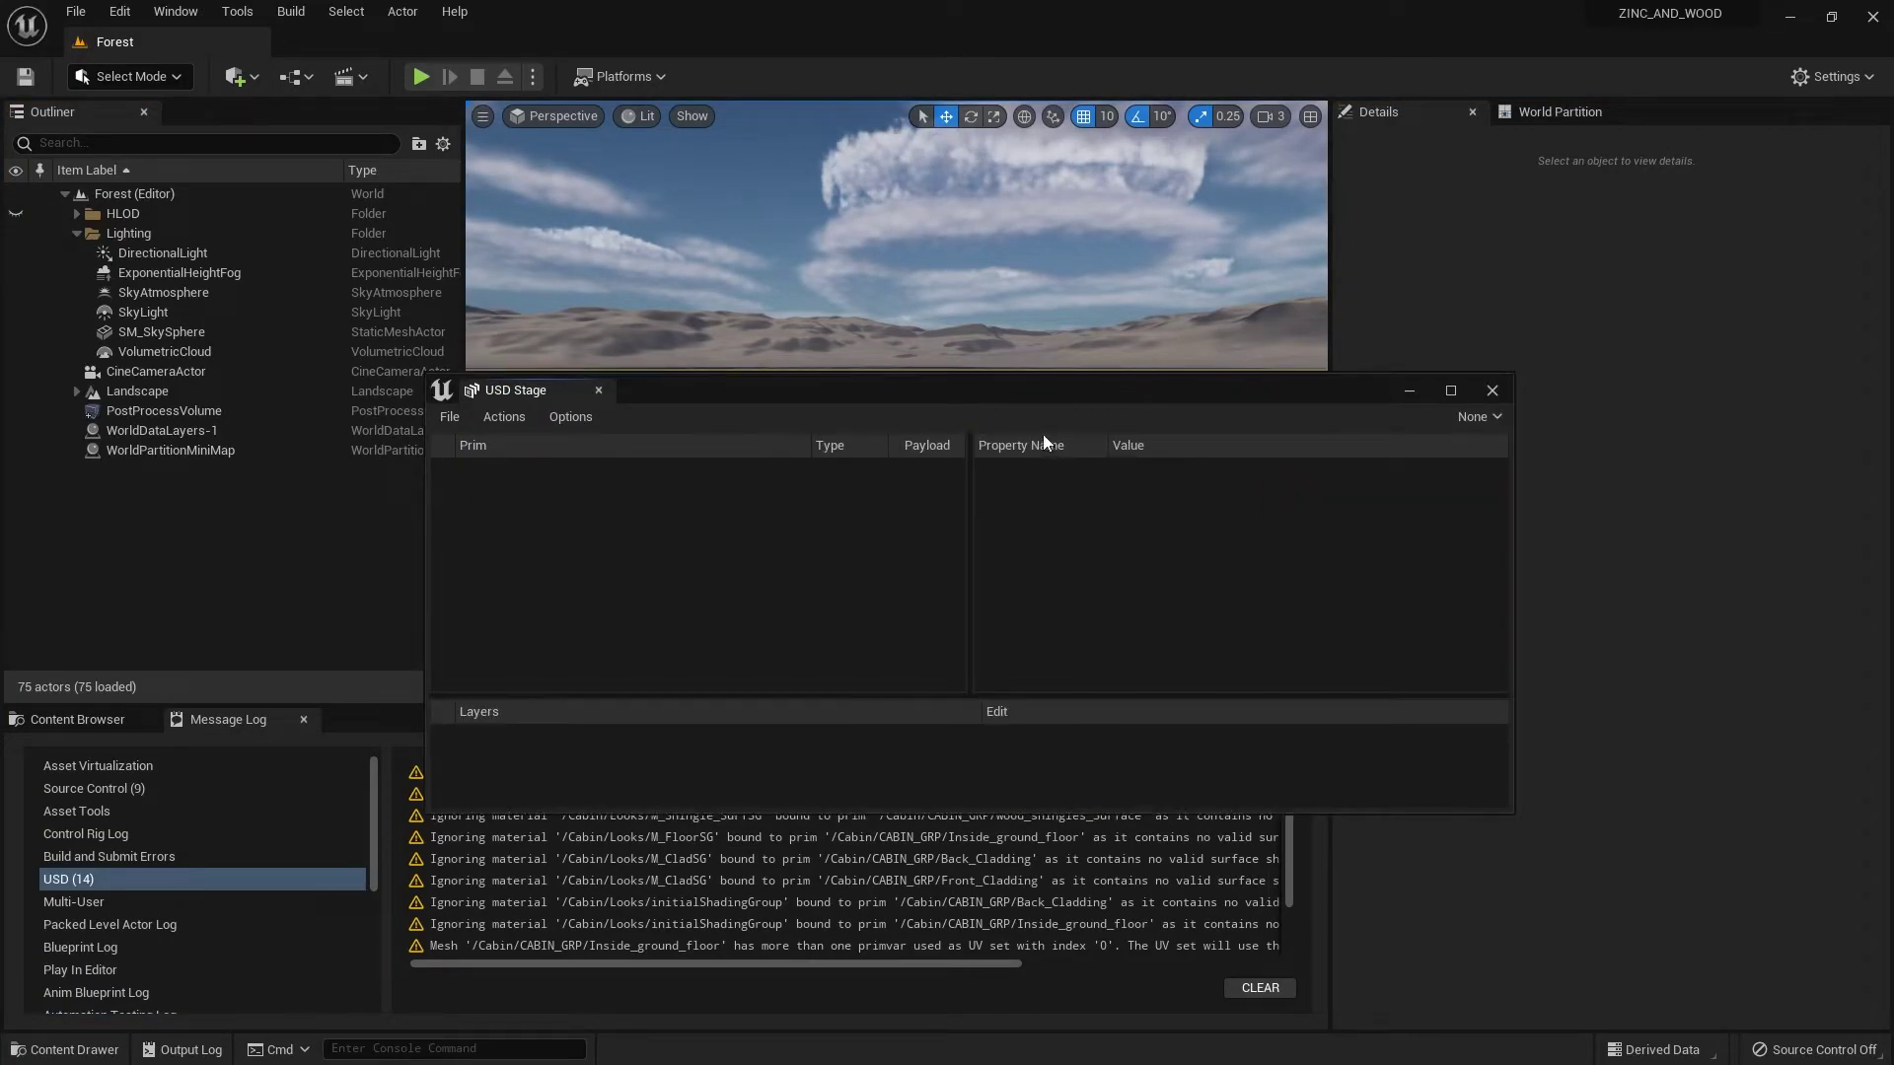
{"action": "left_click_drag", "start_coordinate": [1060, 394], "coordinate": [984, 372]}
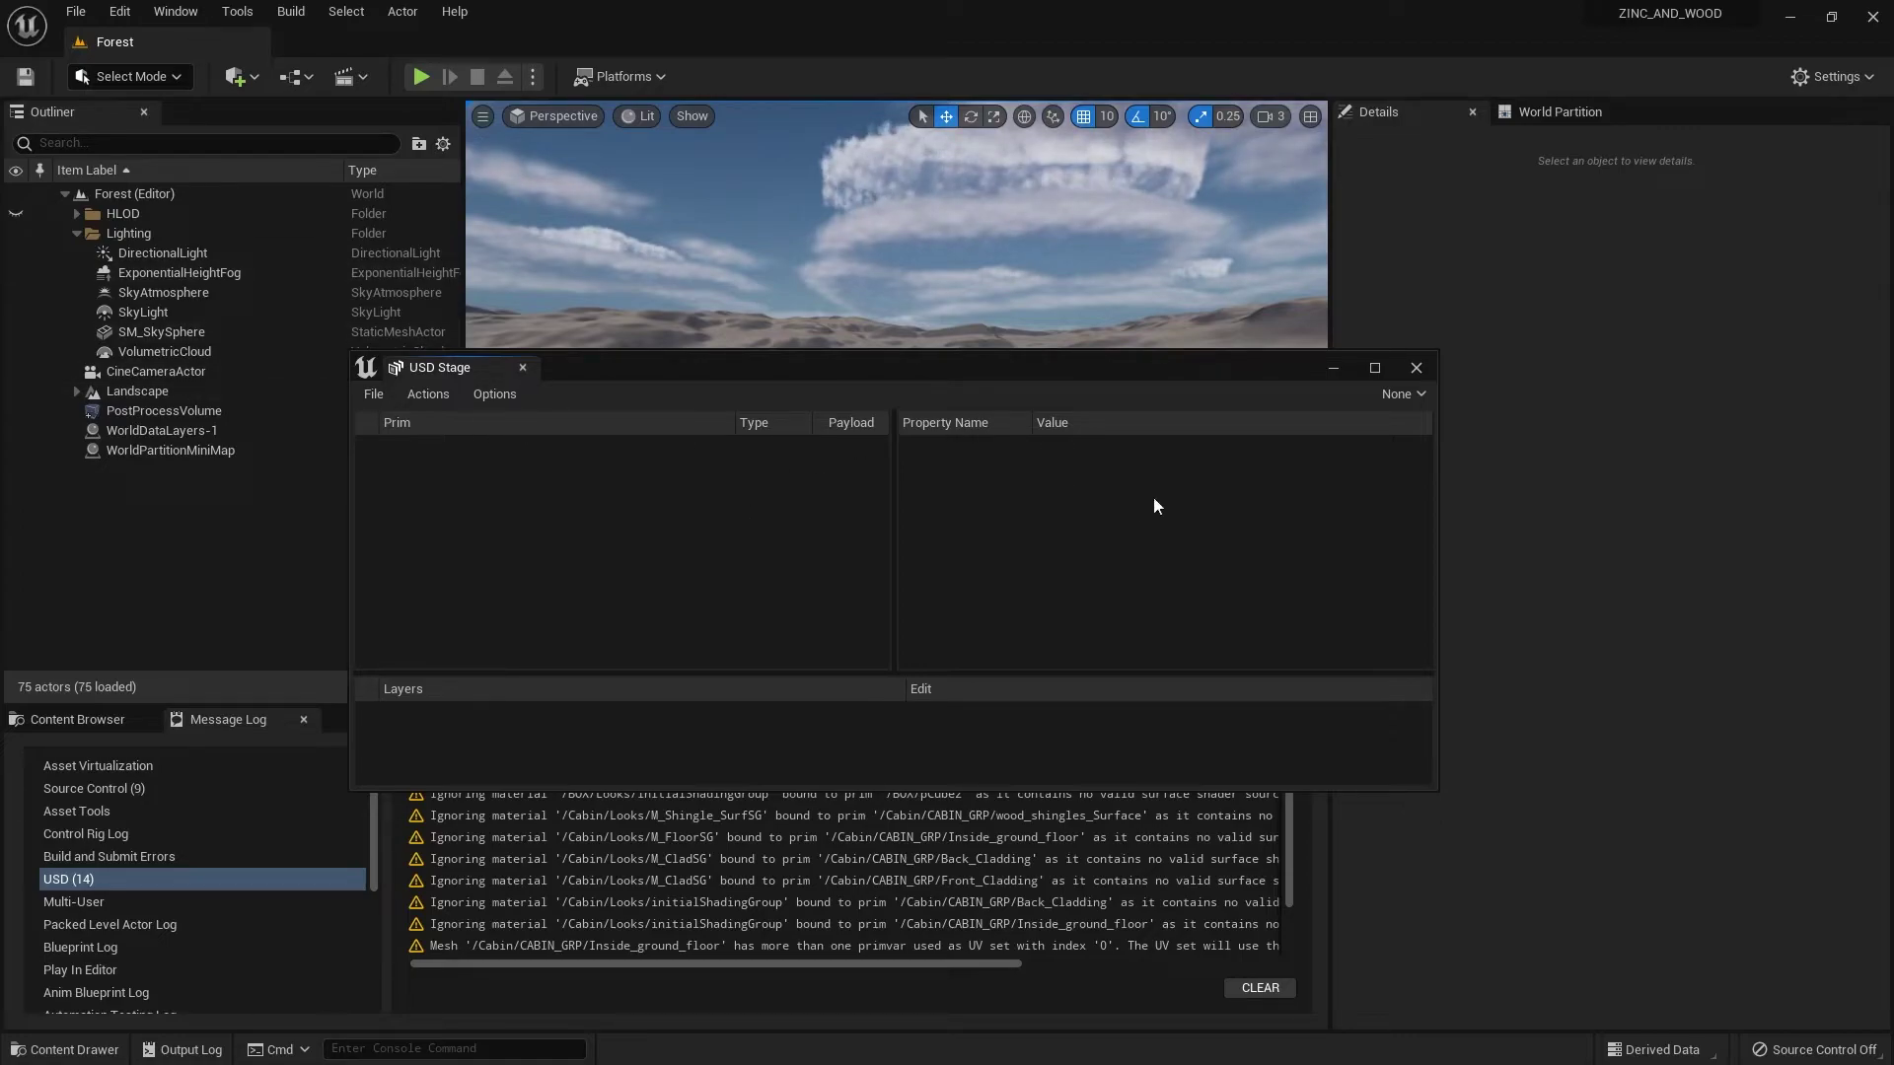
{"action": "left_click_drag", "start_coordinate": [1084, 367], "coordinate": [1063, 468]}
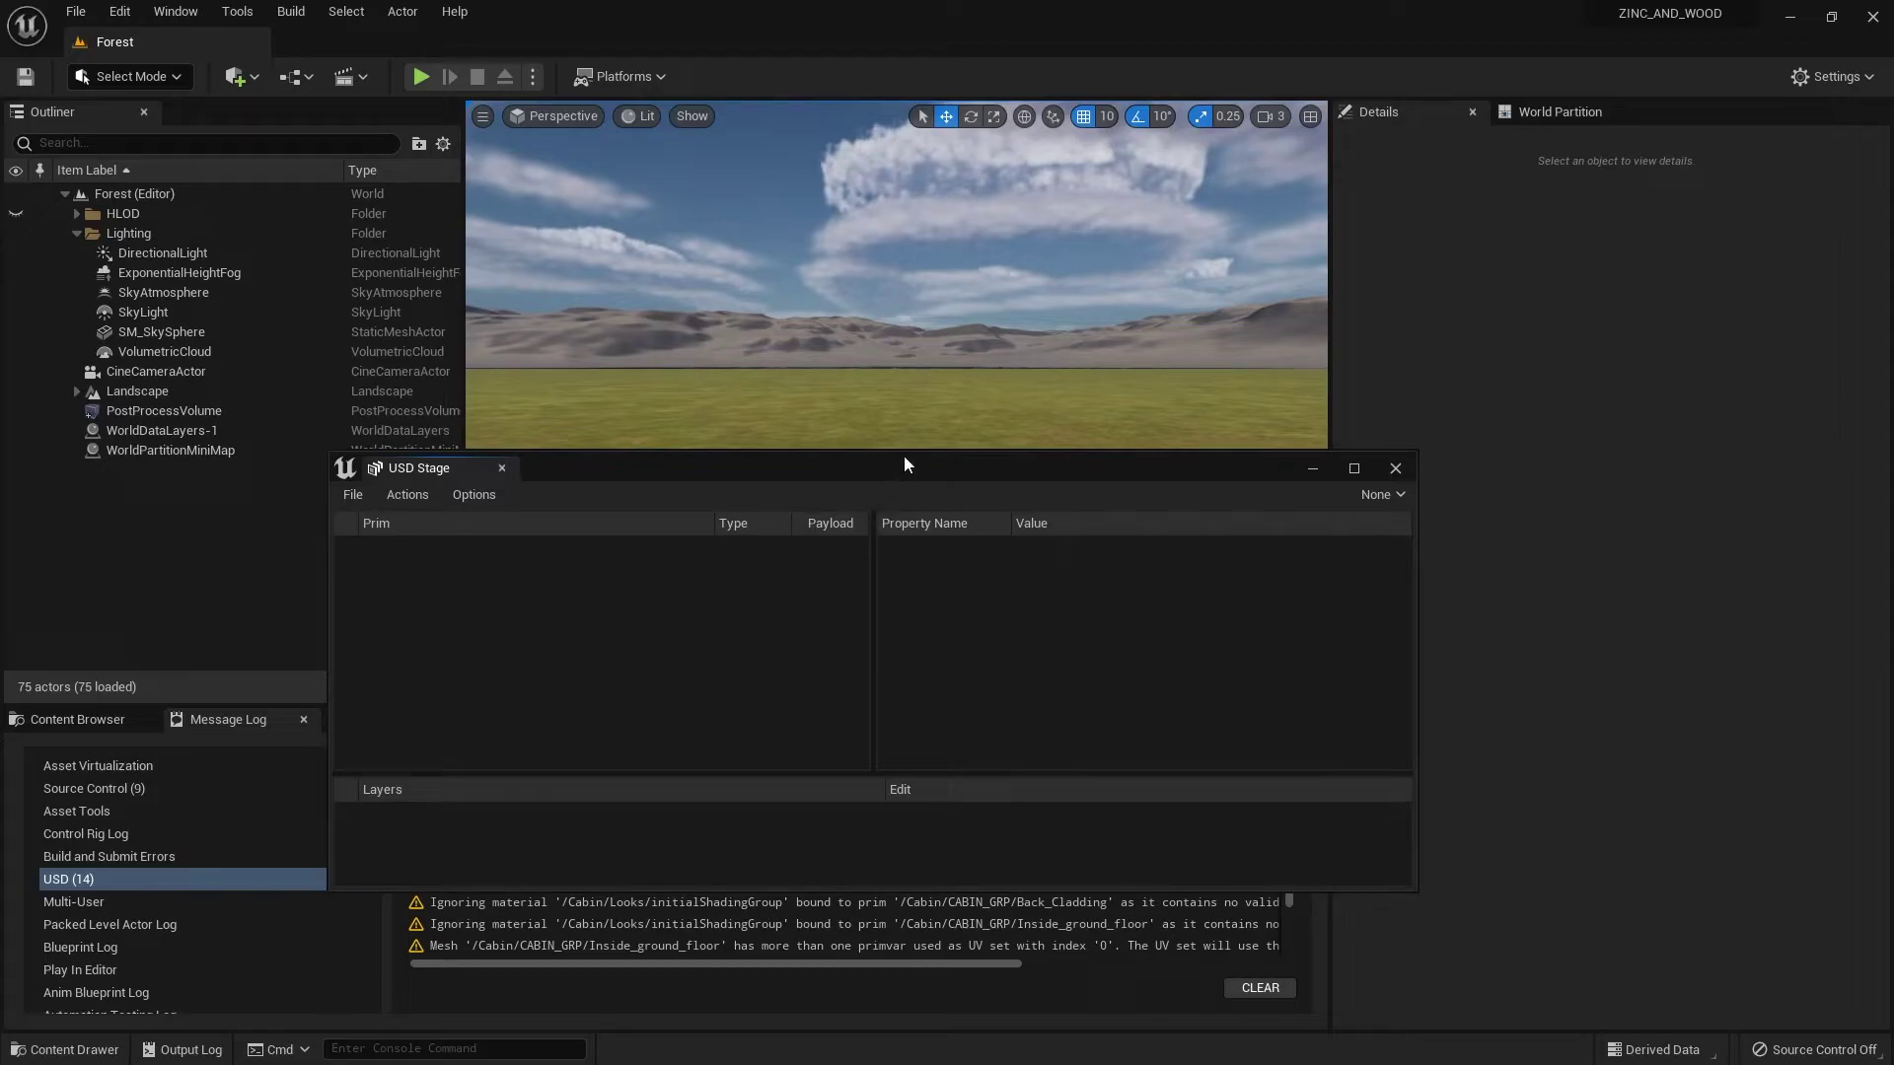
{"action": "left_click_drag", "start_coordinate": [905, 464], "coordinate": [1008, 503]}
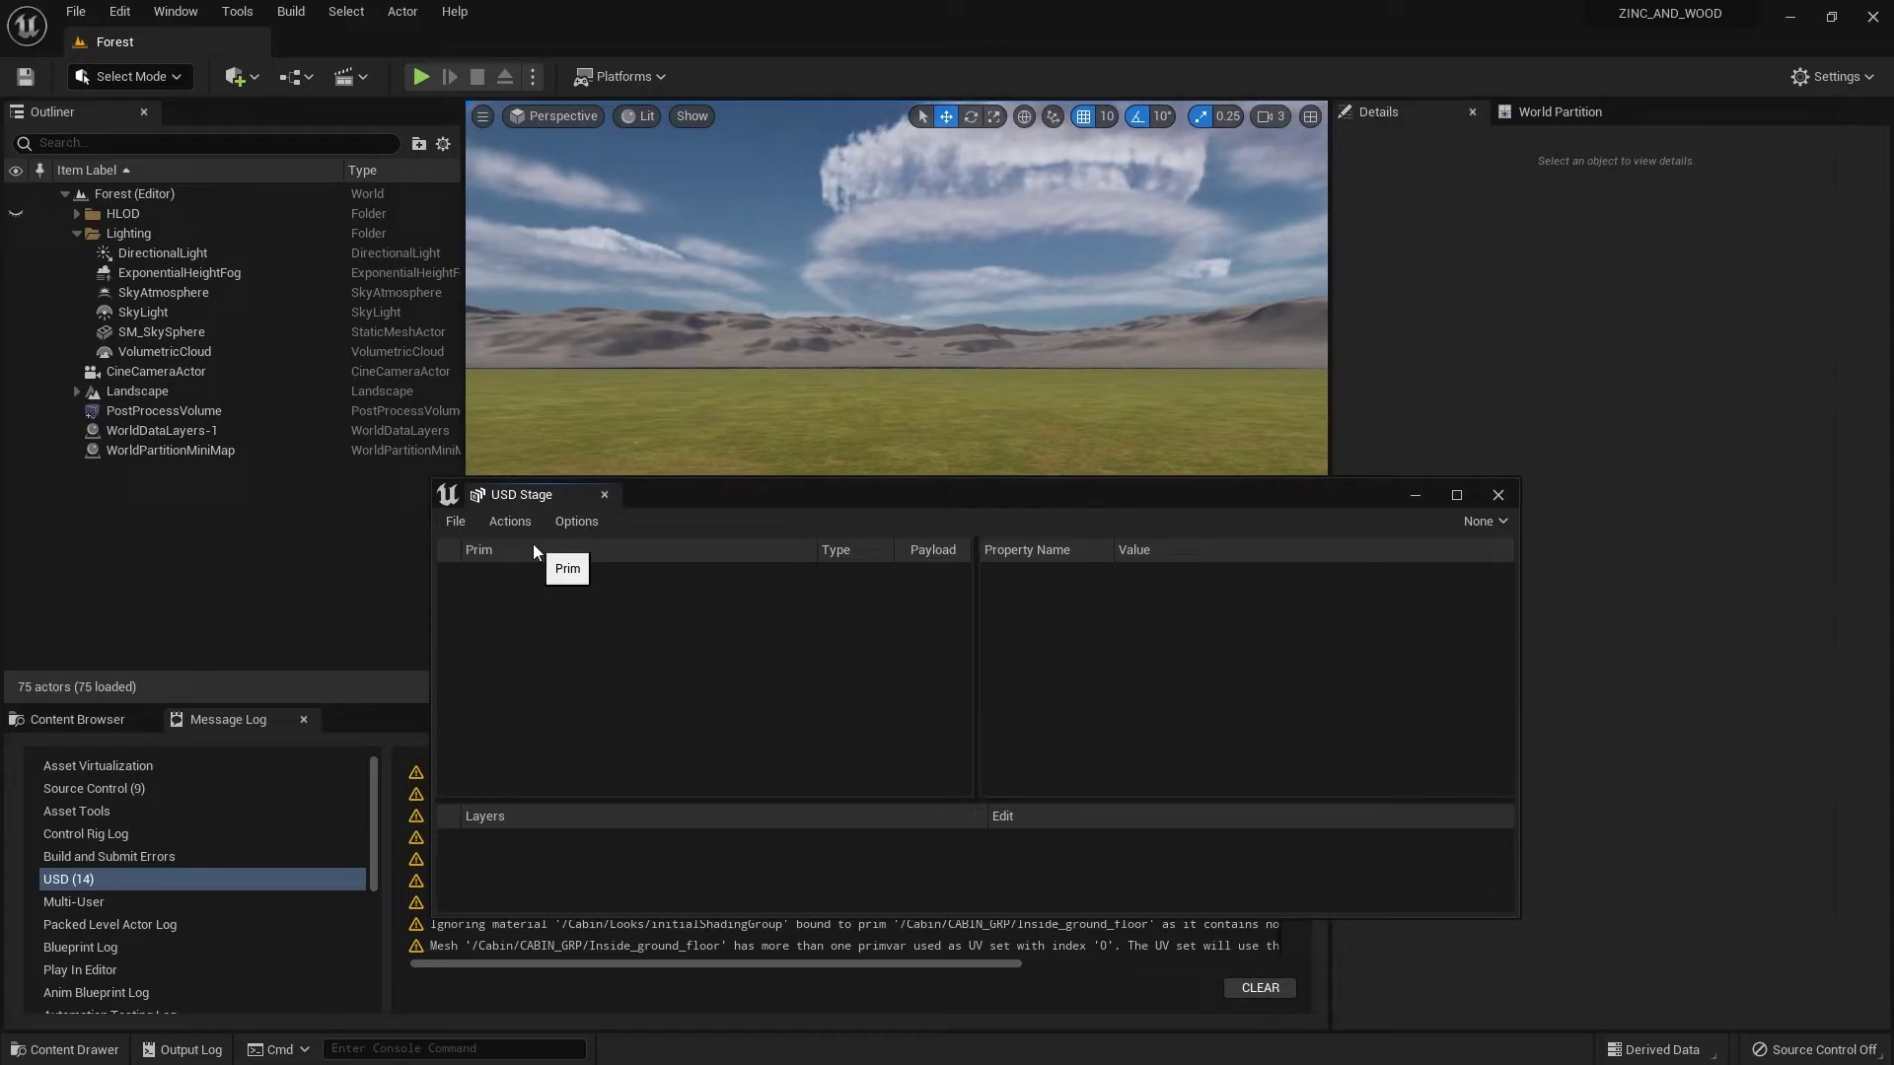
- Create a new empty USD stage and select its Root prim
{"action": "left_click", "coordinate": [455, 522]}
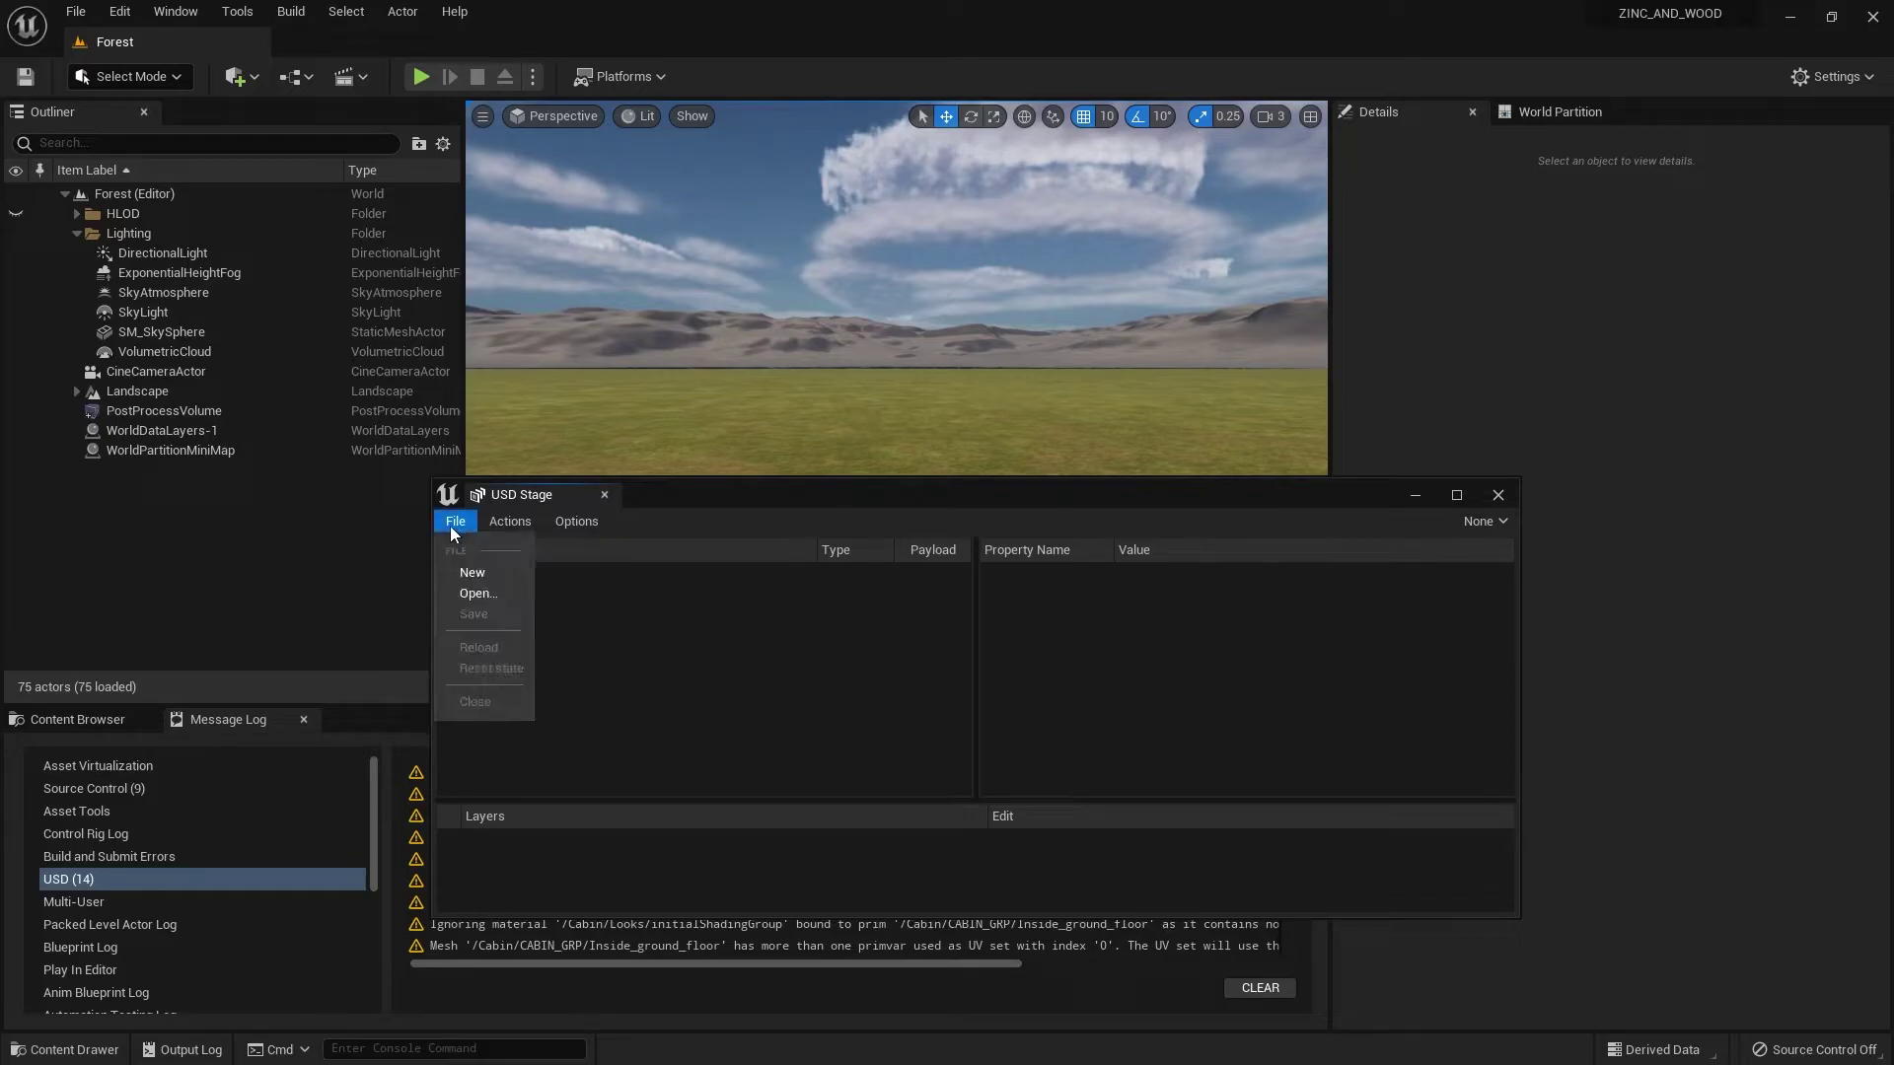
{"action": "left_click", "coordinate": [470, 572]}
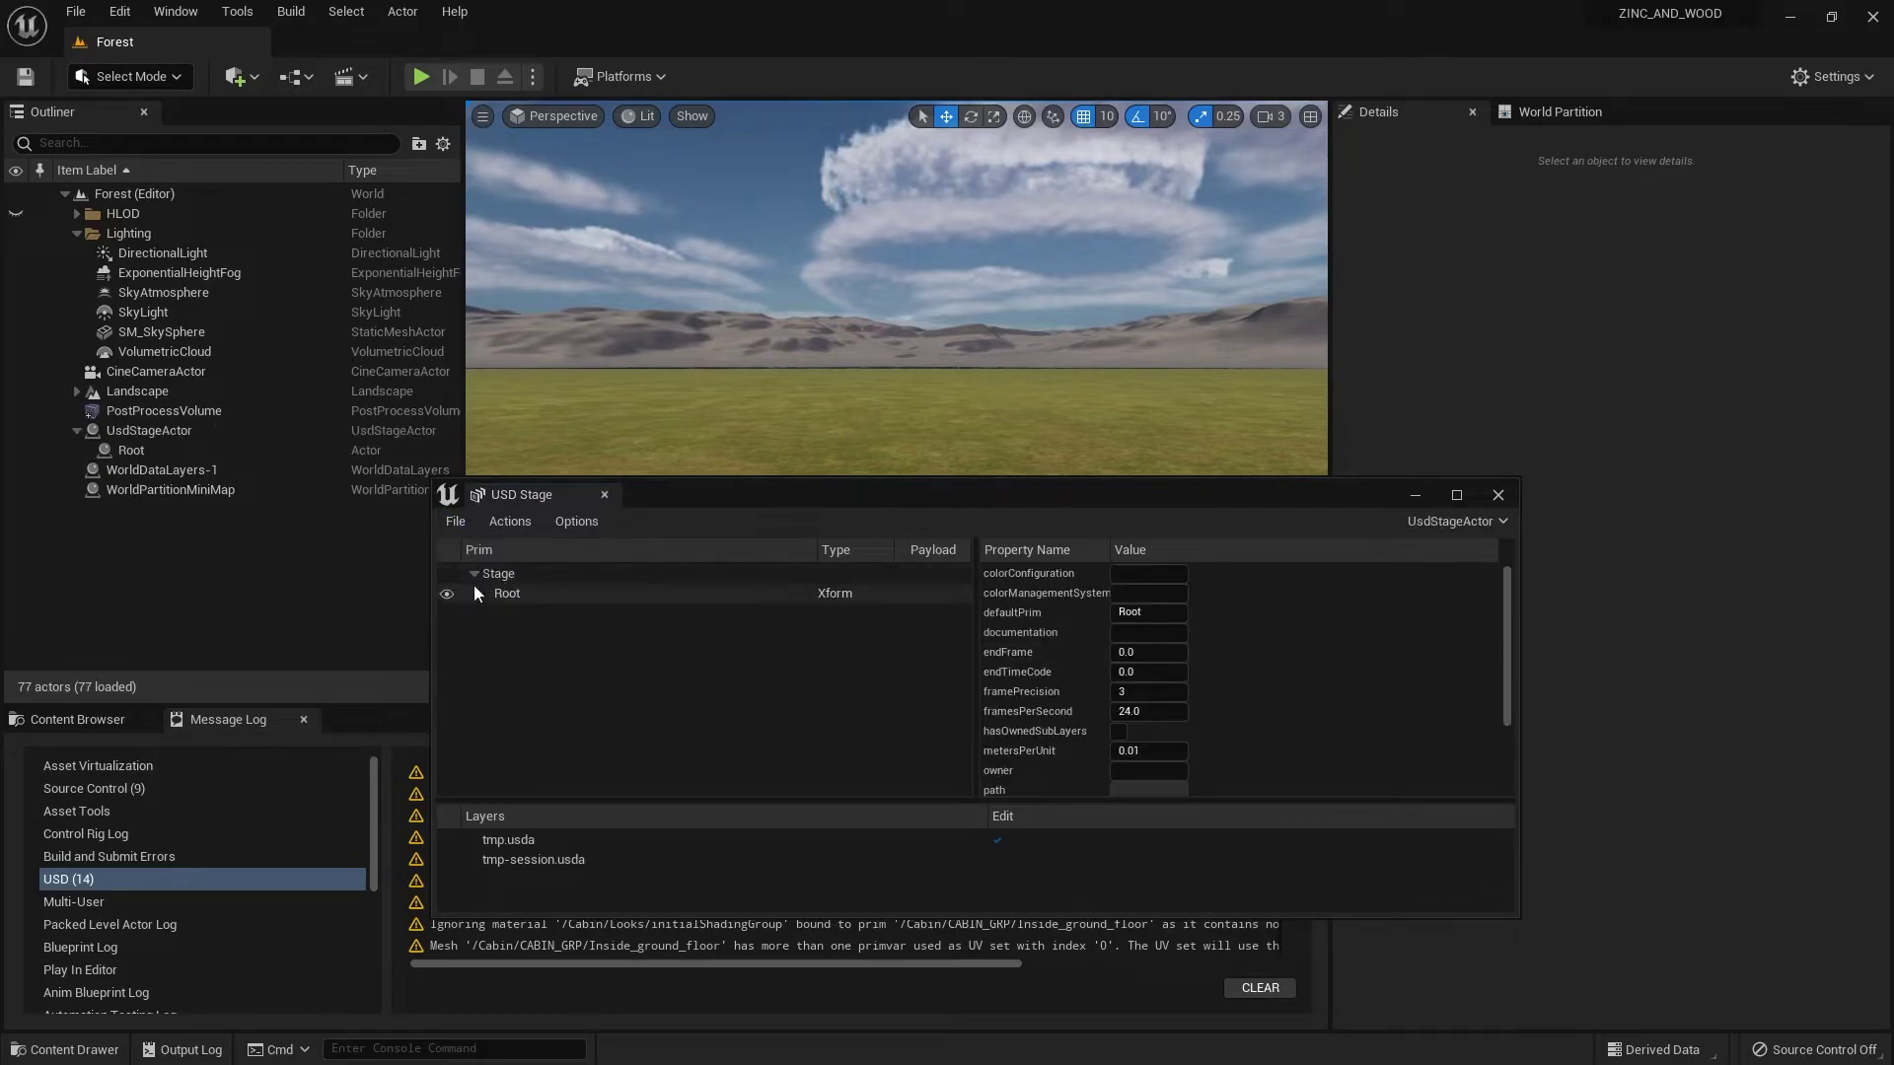
{"action": "left_click", "coordinate": [495, 576]}
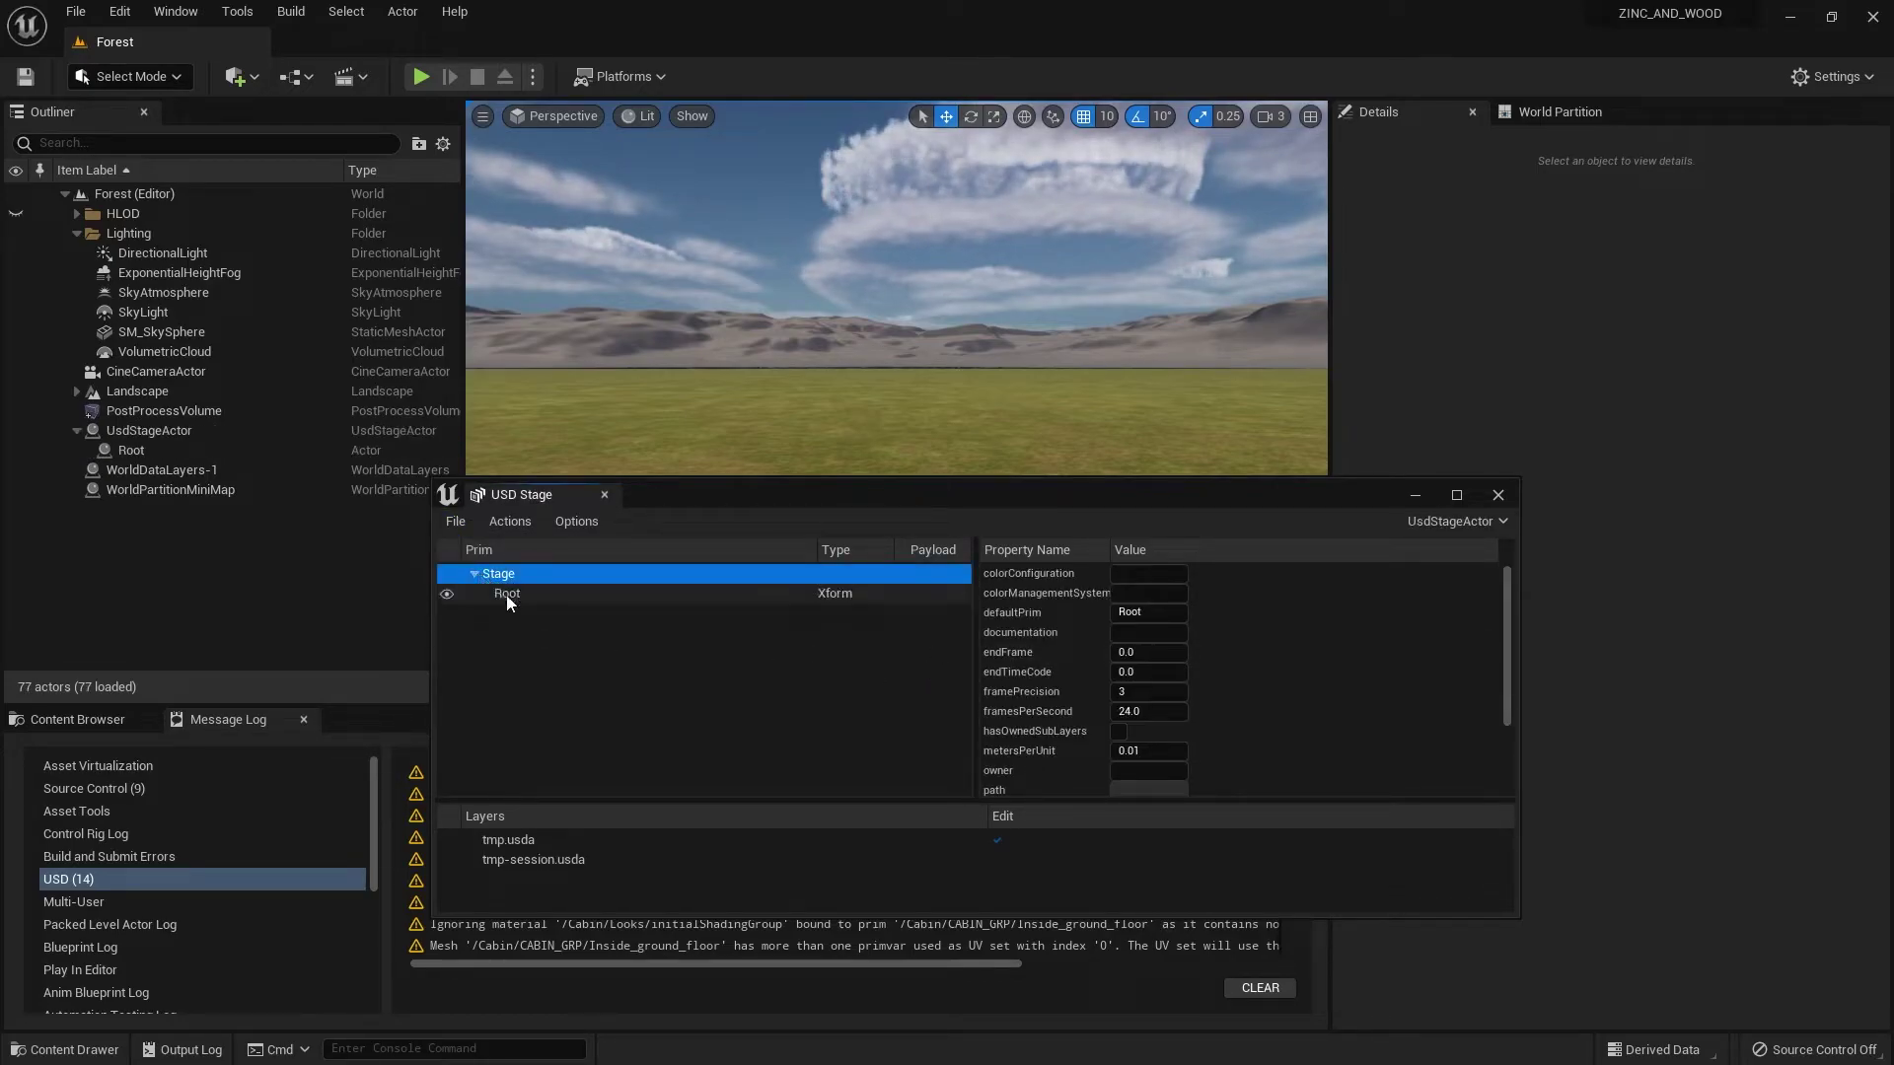
{"action": "left_click", "coordinate": [507, 595]}
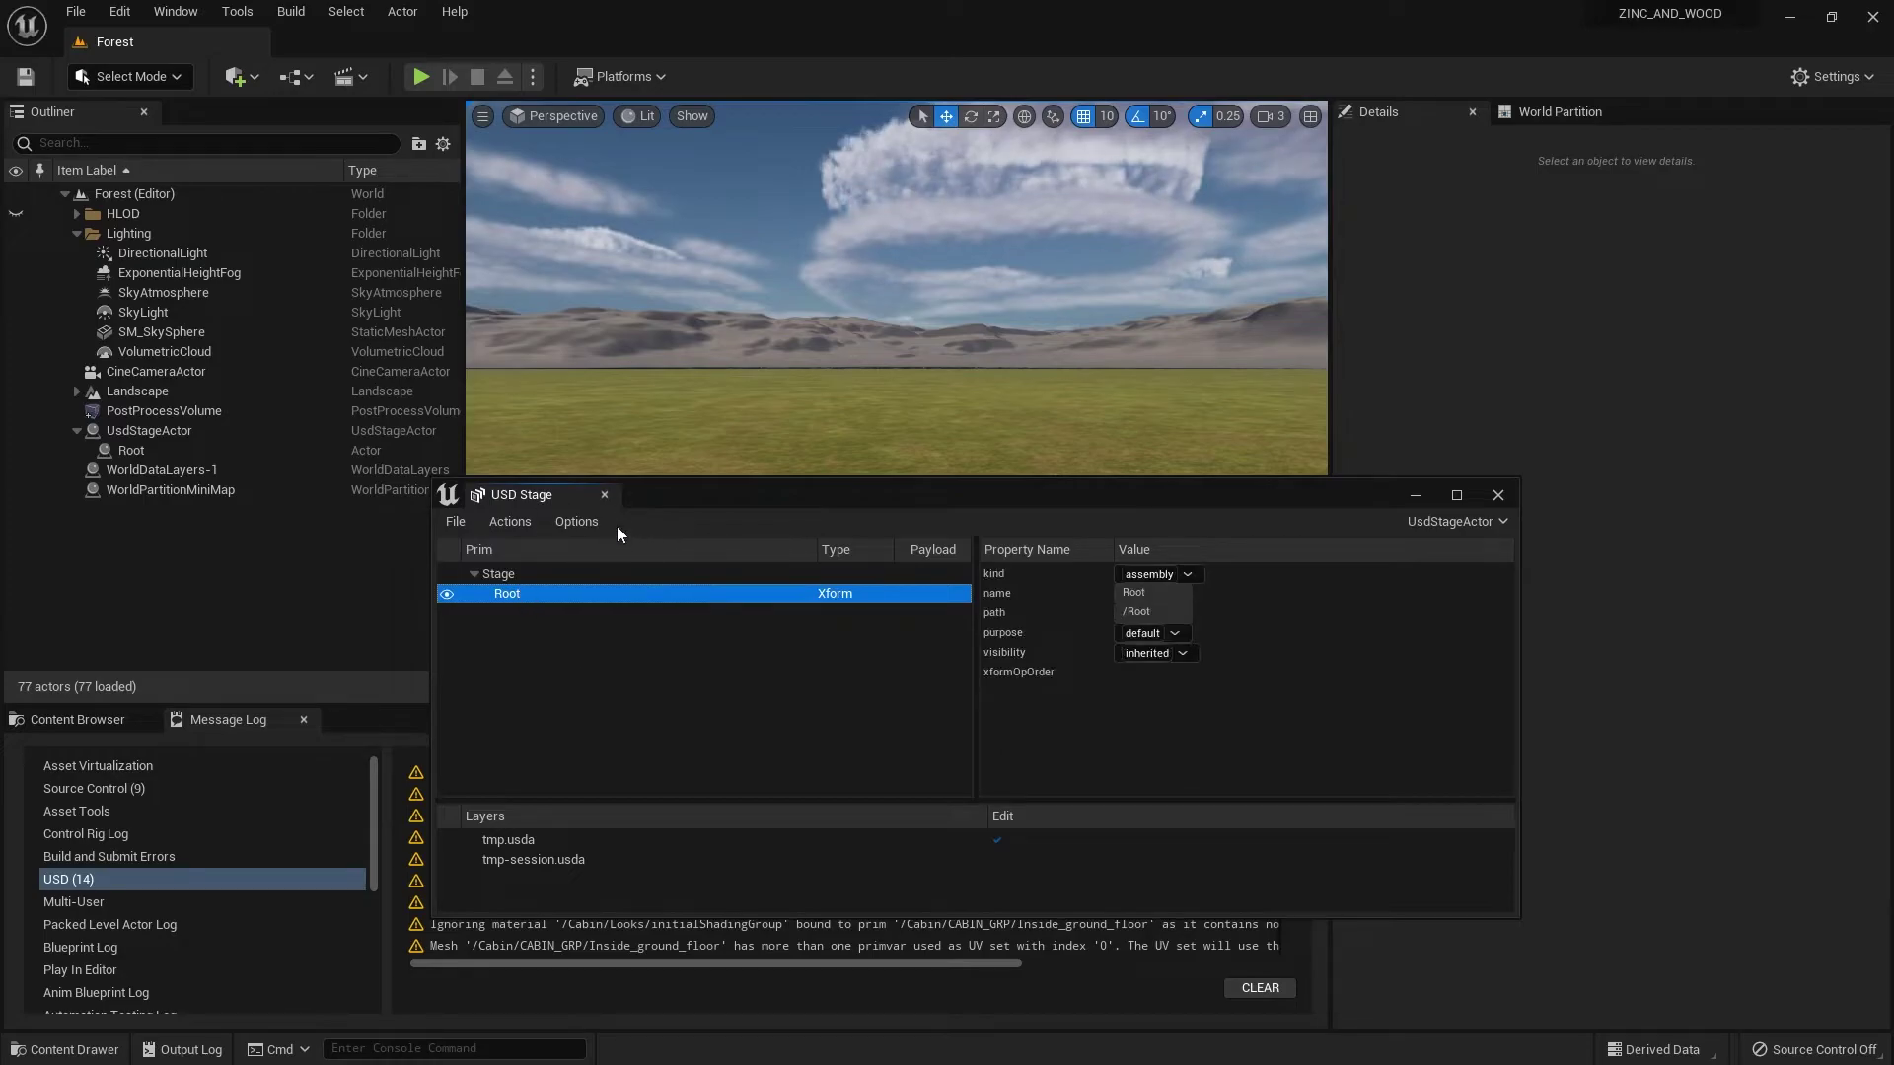
{"action": "left_click_drag", "start_coordinate": [695, 490], "coordinate": [664, 459]}
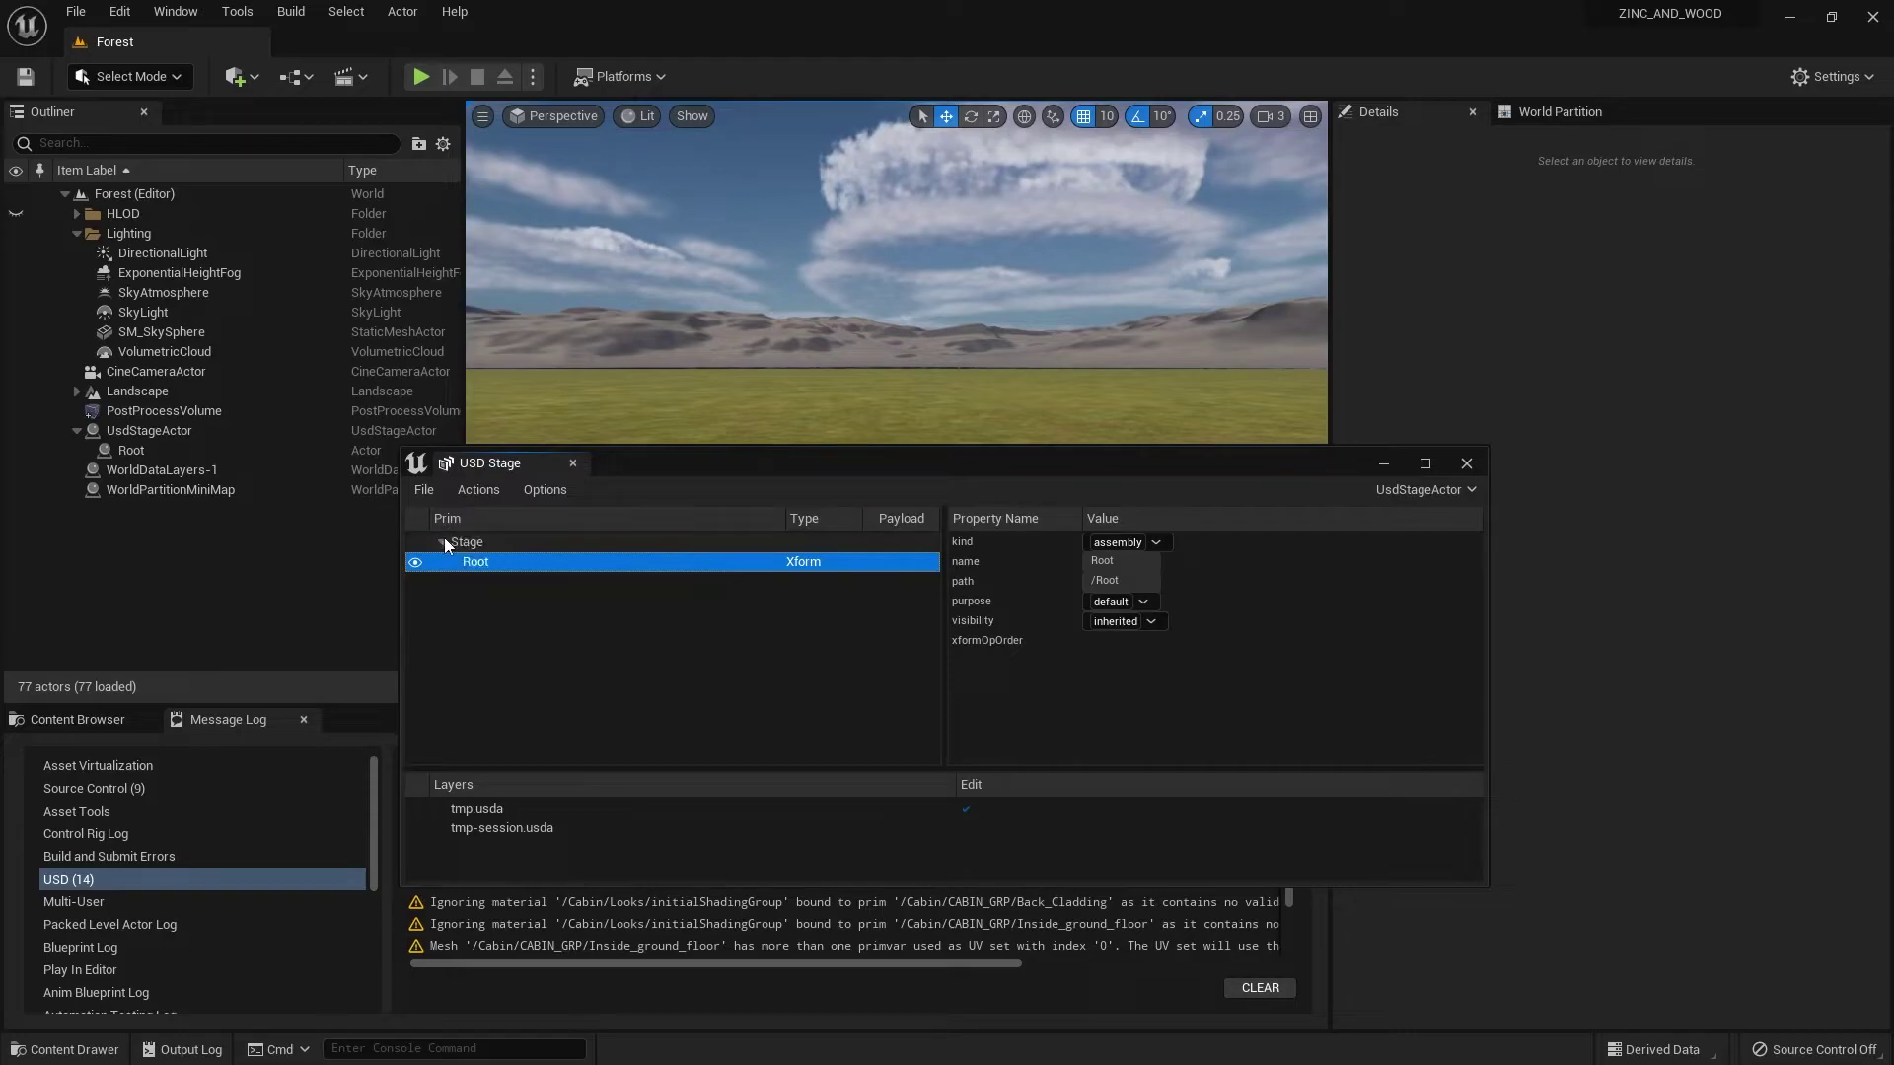
- Browse via File > Open and pick CLAD_V7.usd from the USD assets folder
{"action": "left_click", "coordinate": [427, 489]}
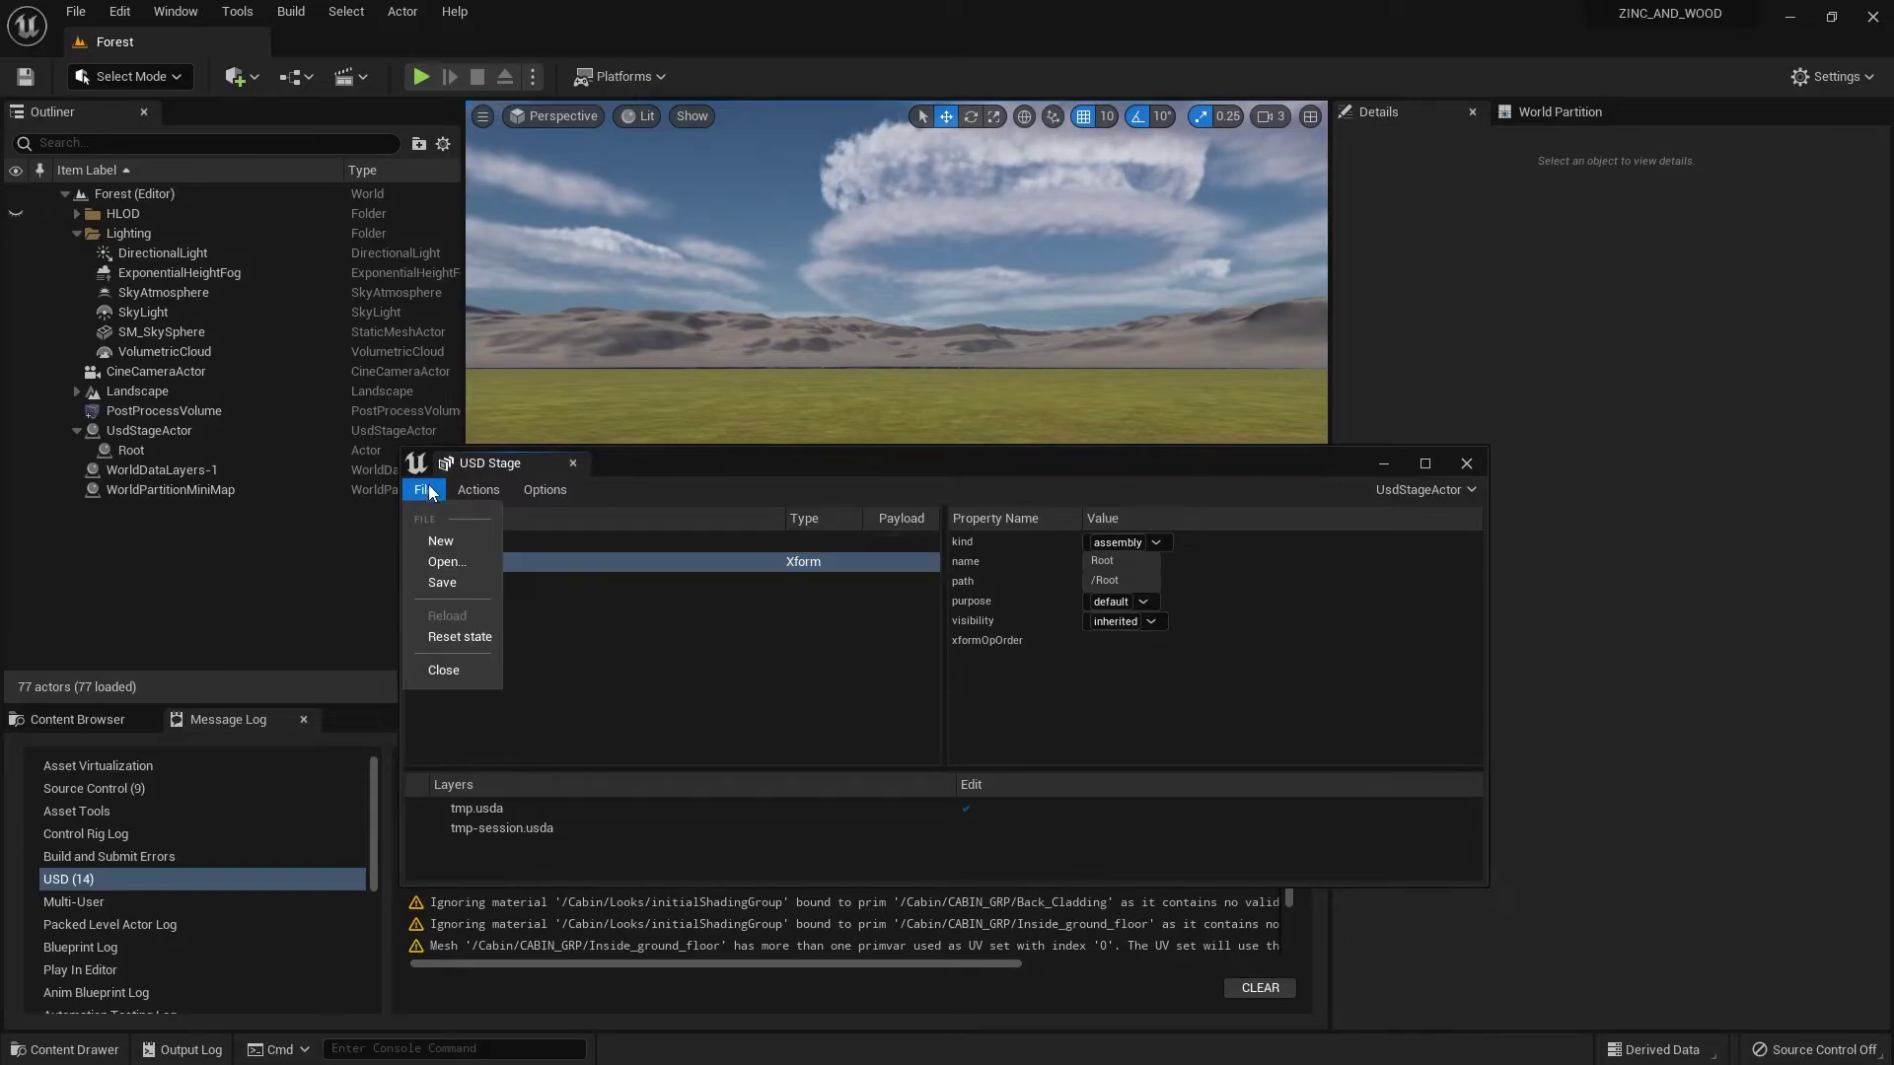
{"action": "left_click", "coordinate": [448, 563]}
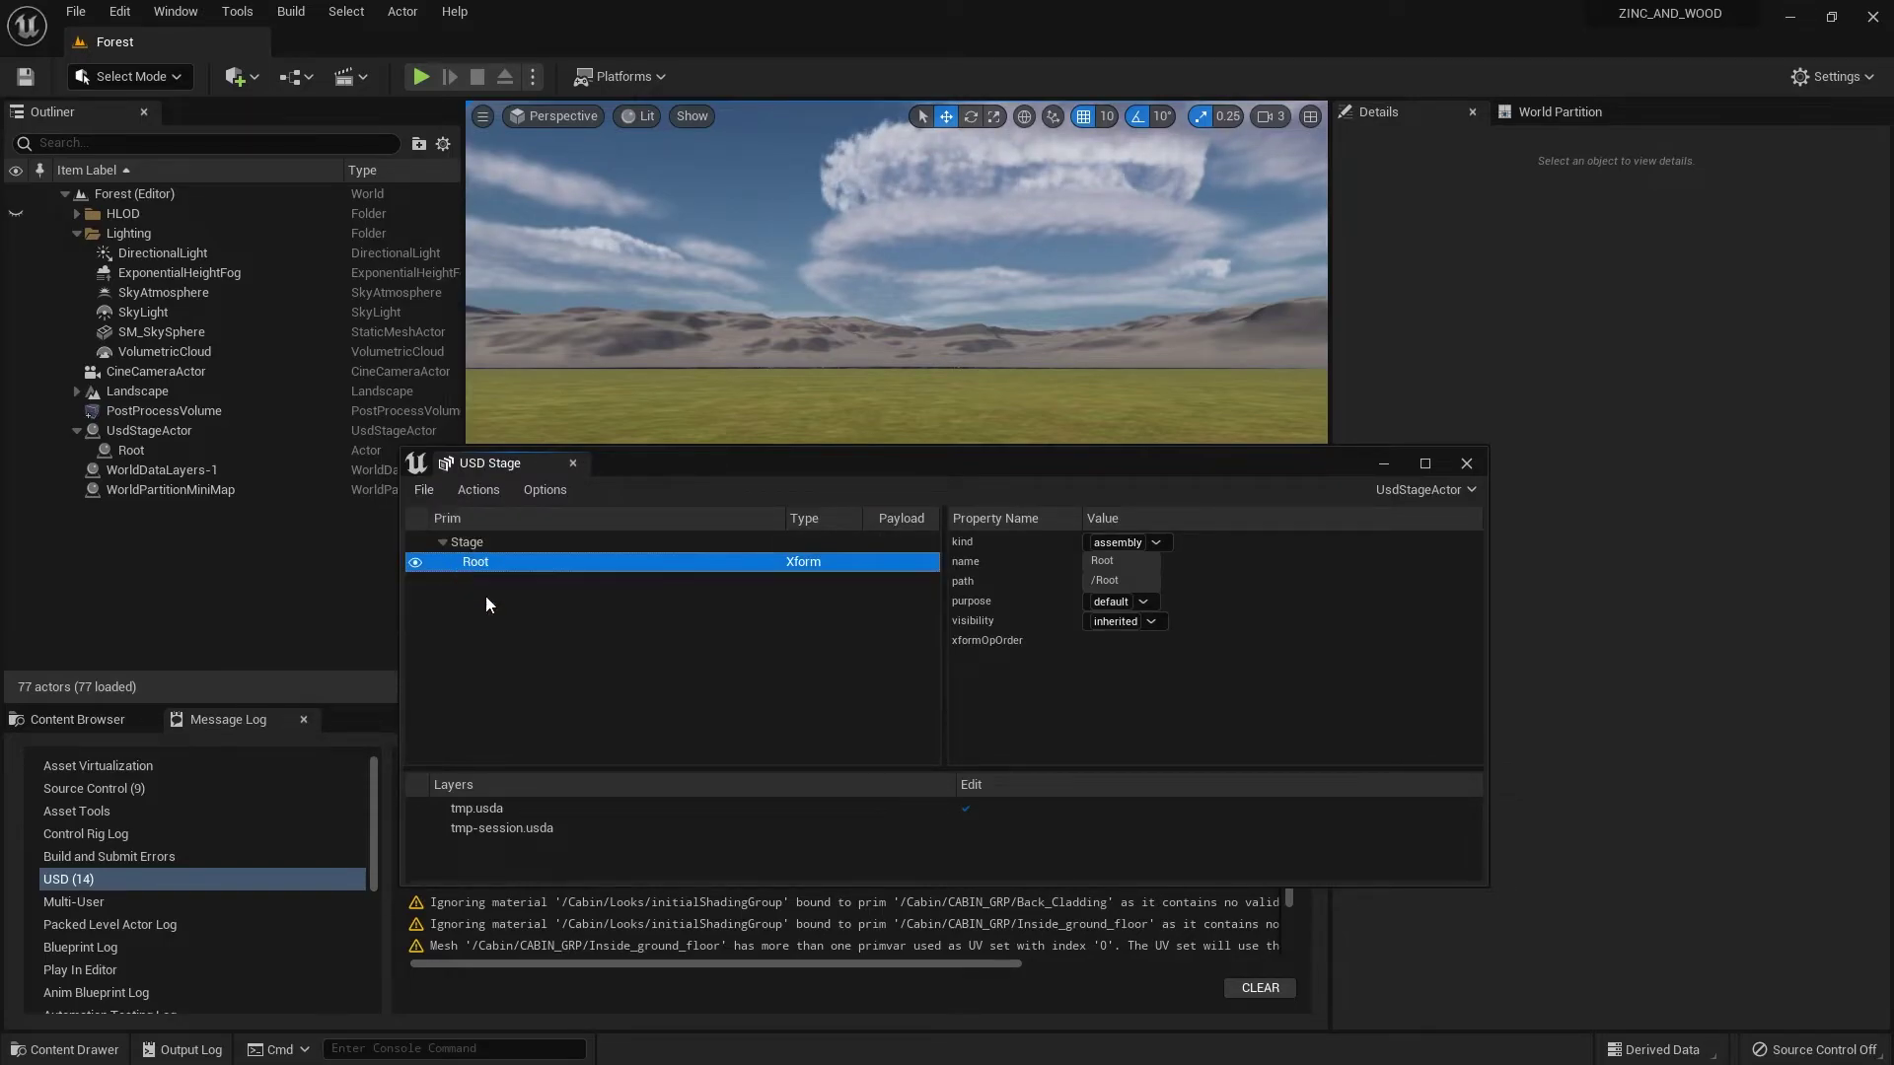
{"action": "left_click", "coordinate": [726, 732]}
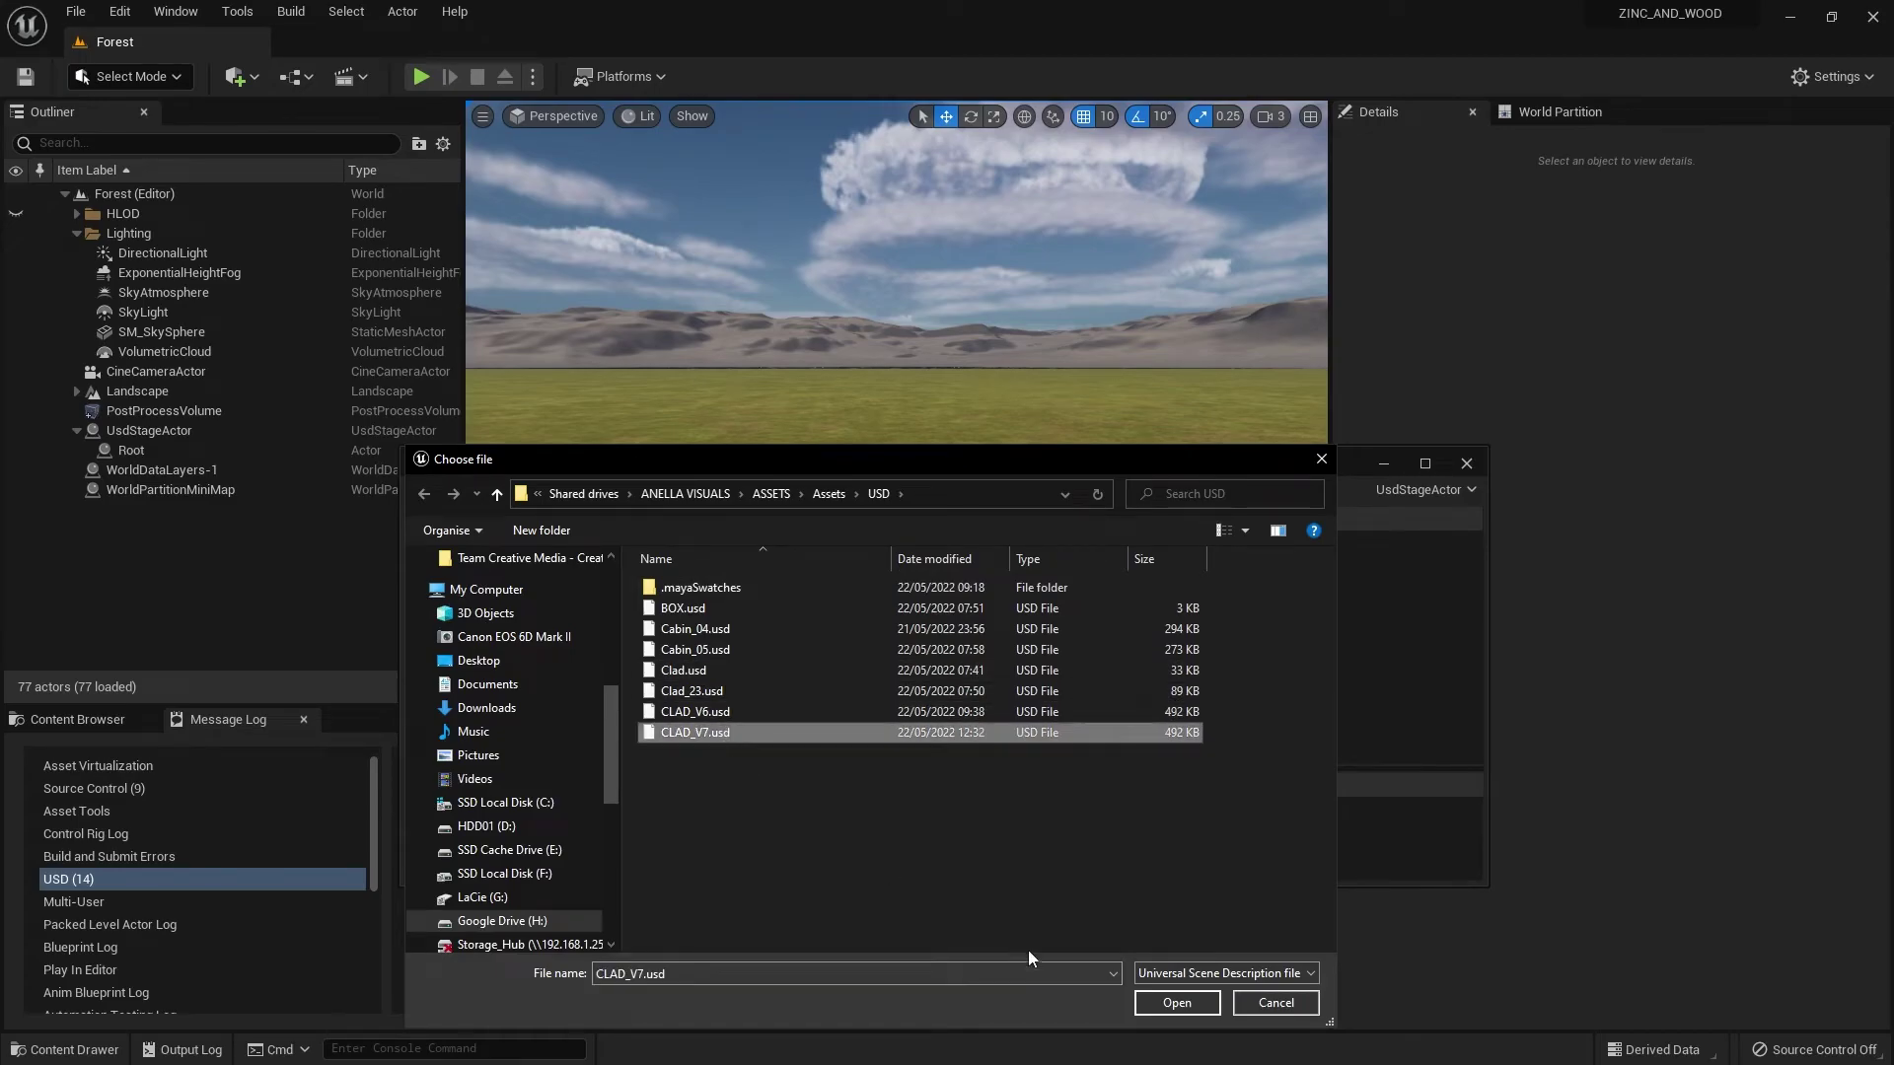
- Open CLAD_V7.usd, dock USD Stage beside Message Log, and select the cabin group
{"action": "left_click", "coordinate": [1195, 1006]}
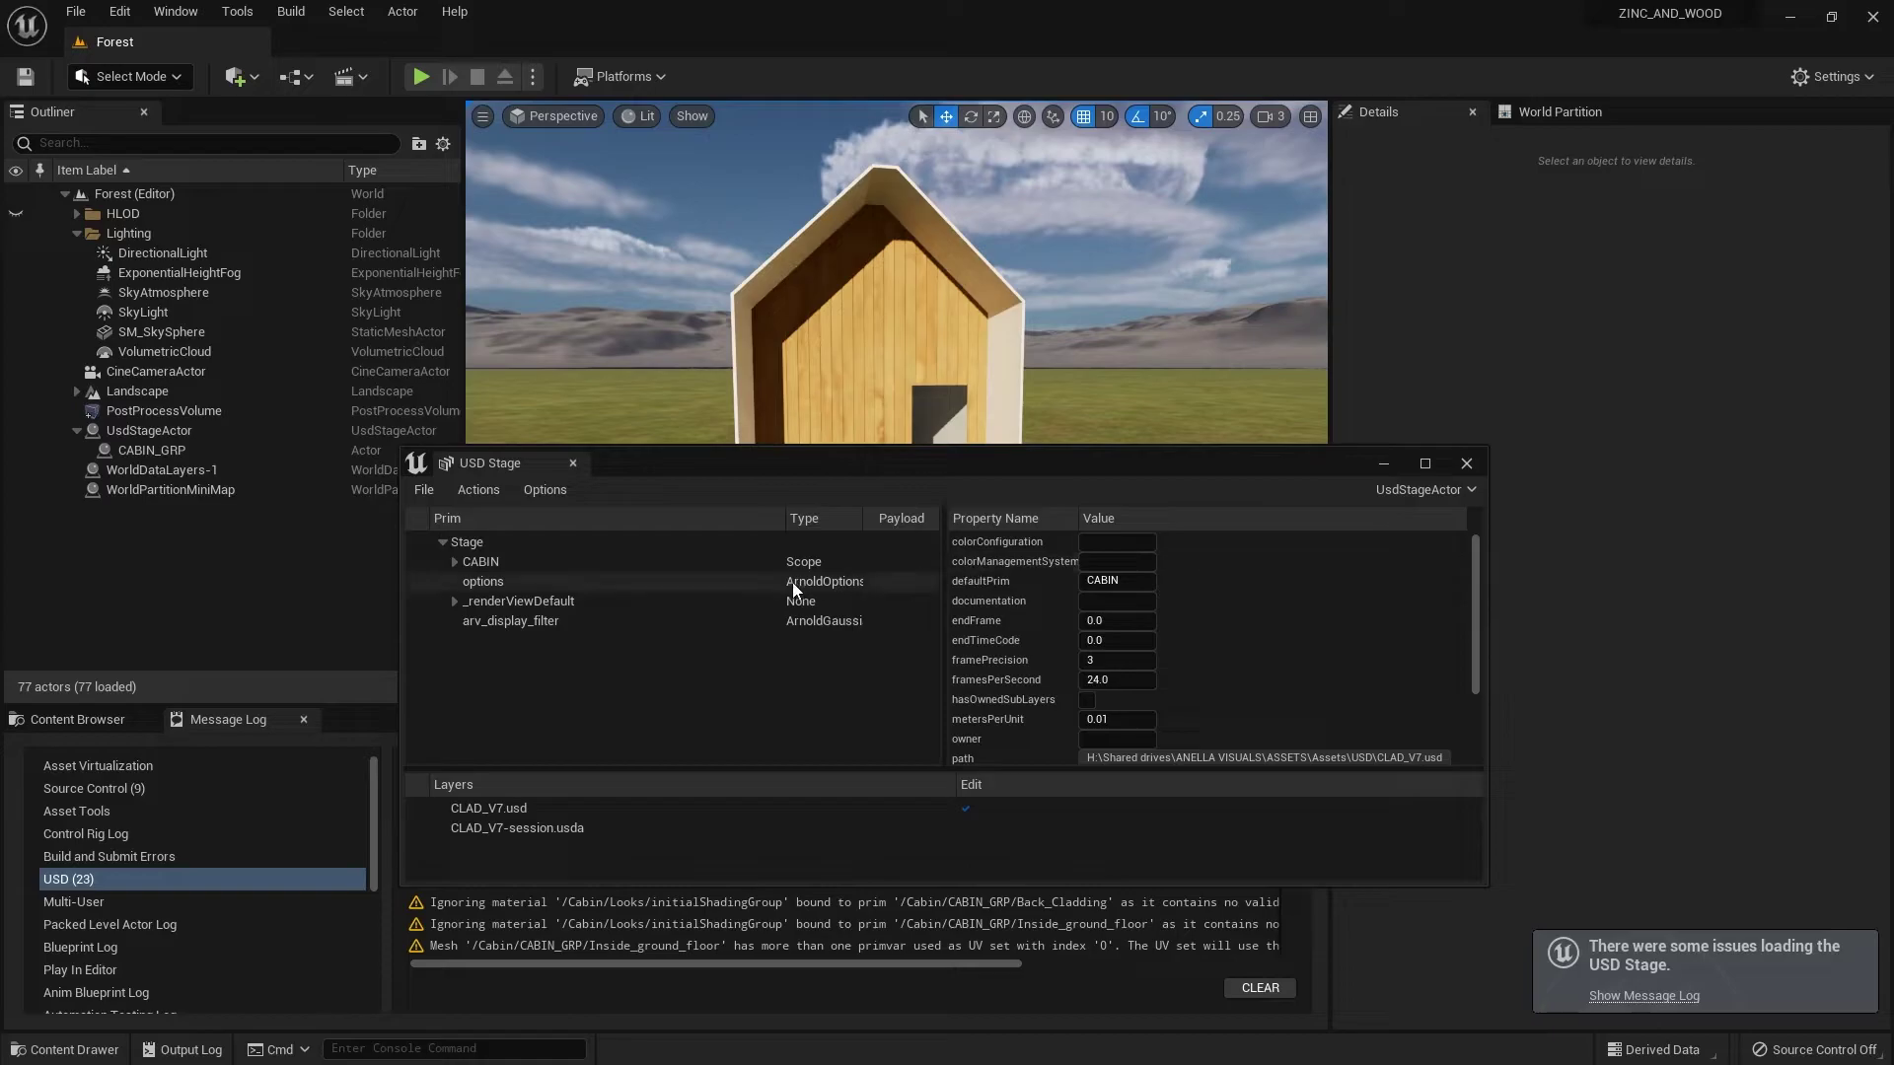
{"action": "left_click_drag", "start_coordinate": [490, 462], "coordinate": [408, 724]}
{"action": "scroll", "coordinate": [880, 424], "scroll_direction": "up", "scroll_amount": 10}
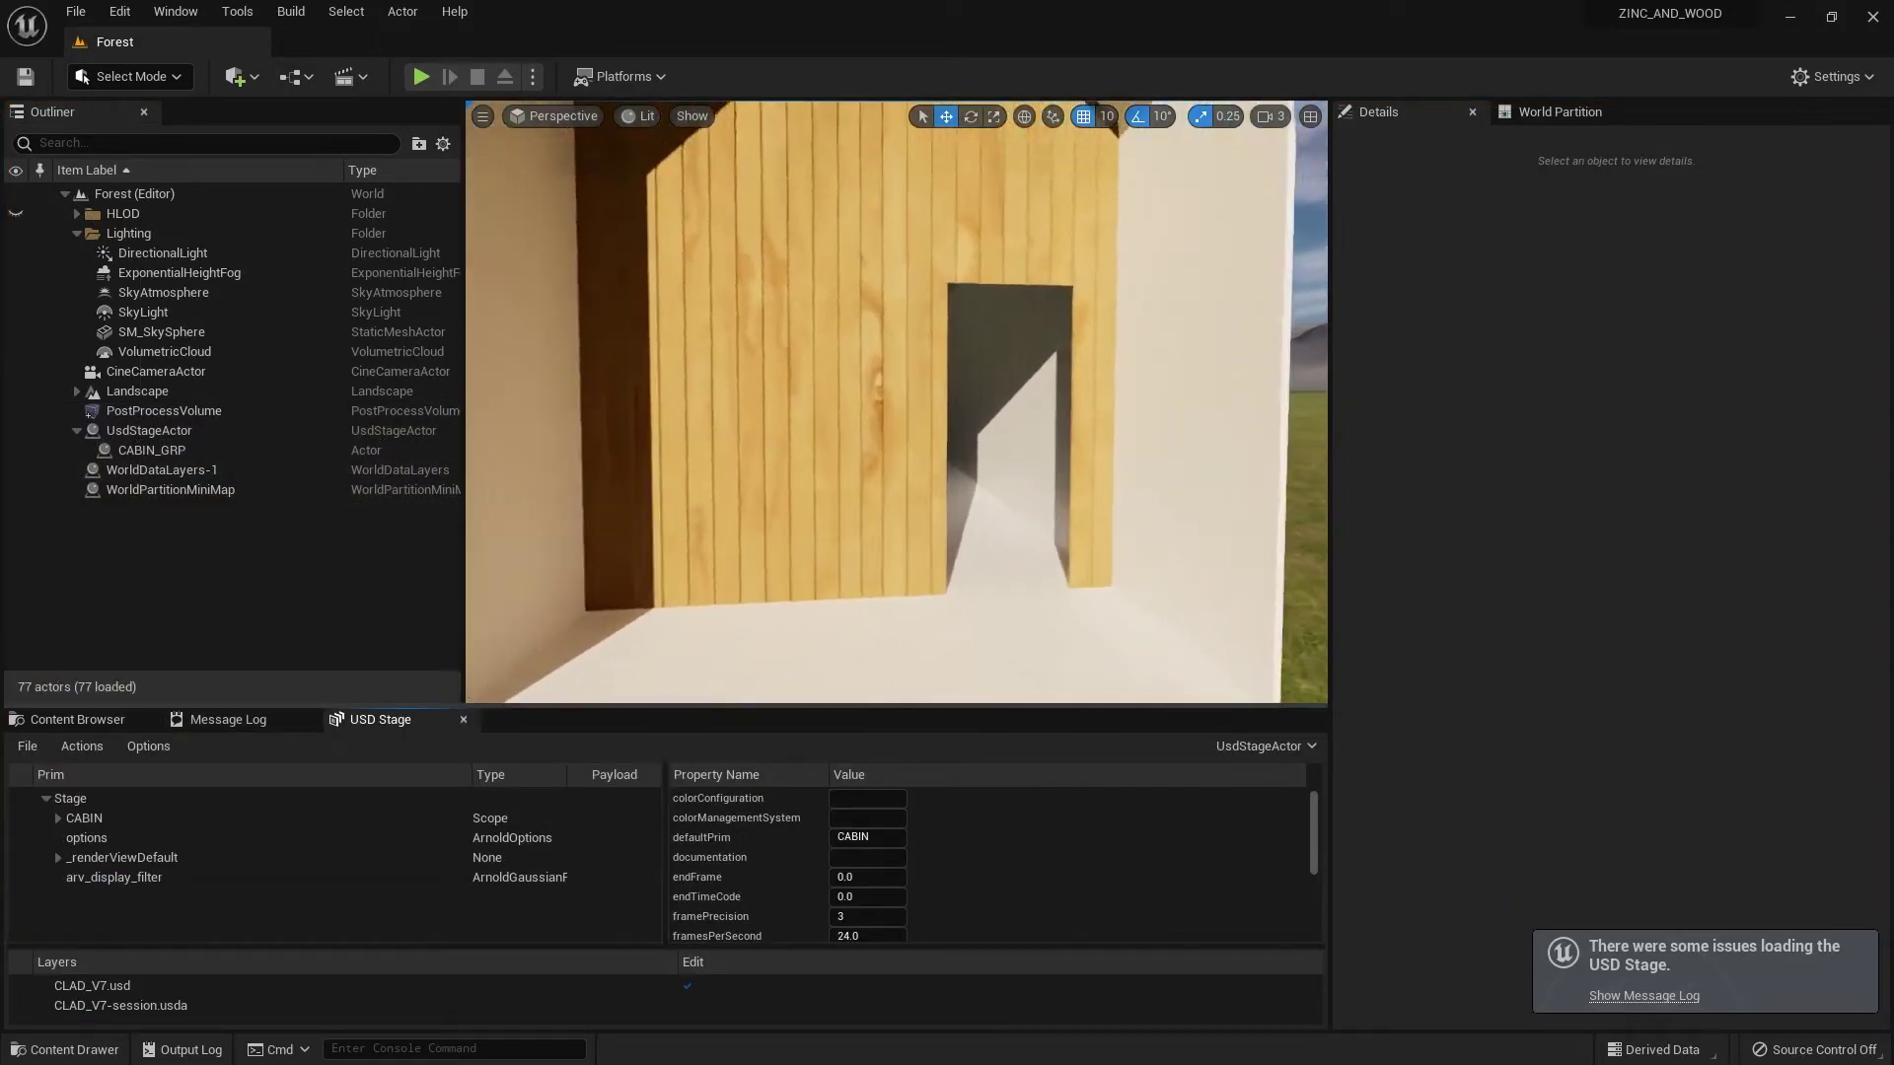
{"action": "scroll", "coordinate": [896, 402], "scroll_direction": "down", "scroll_amount": 10}
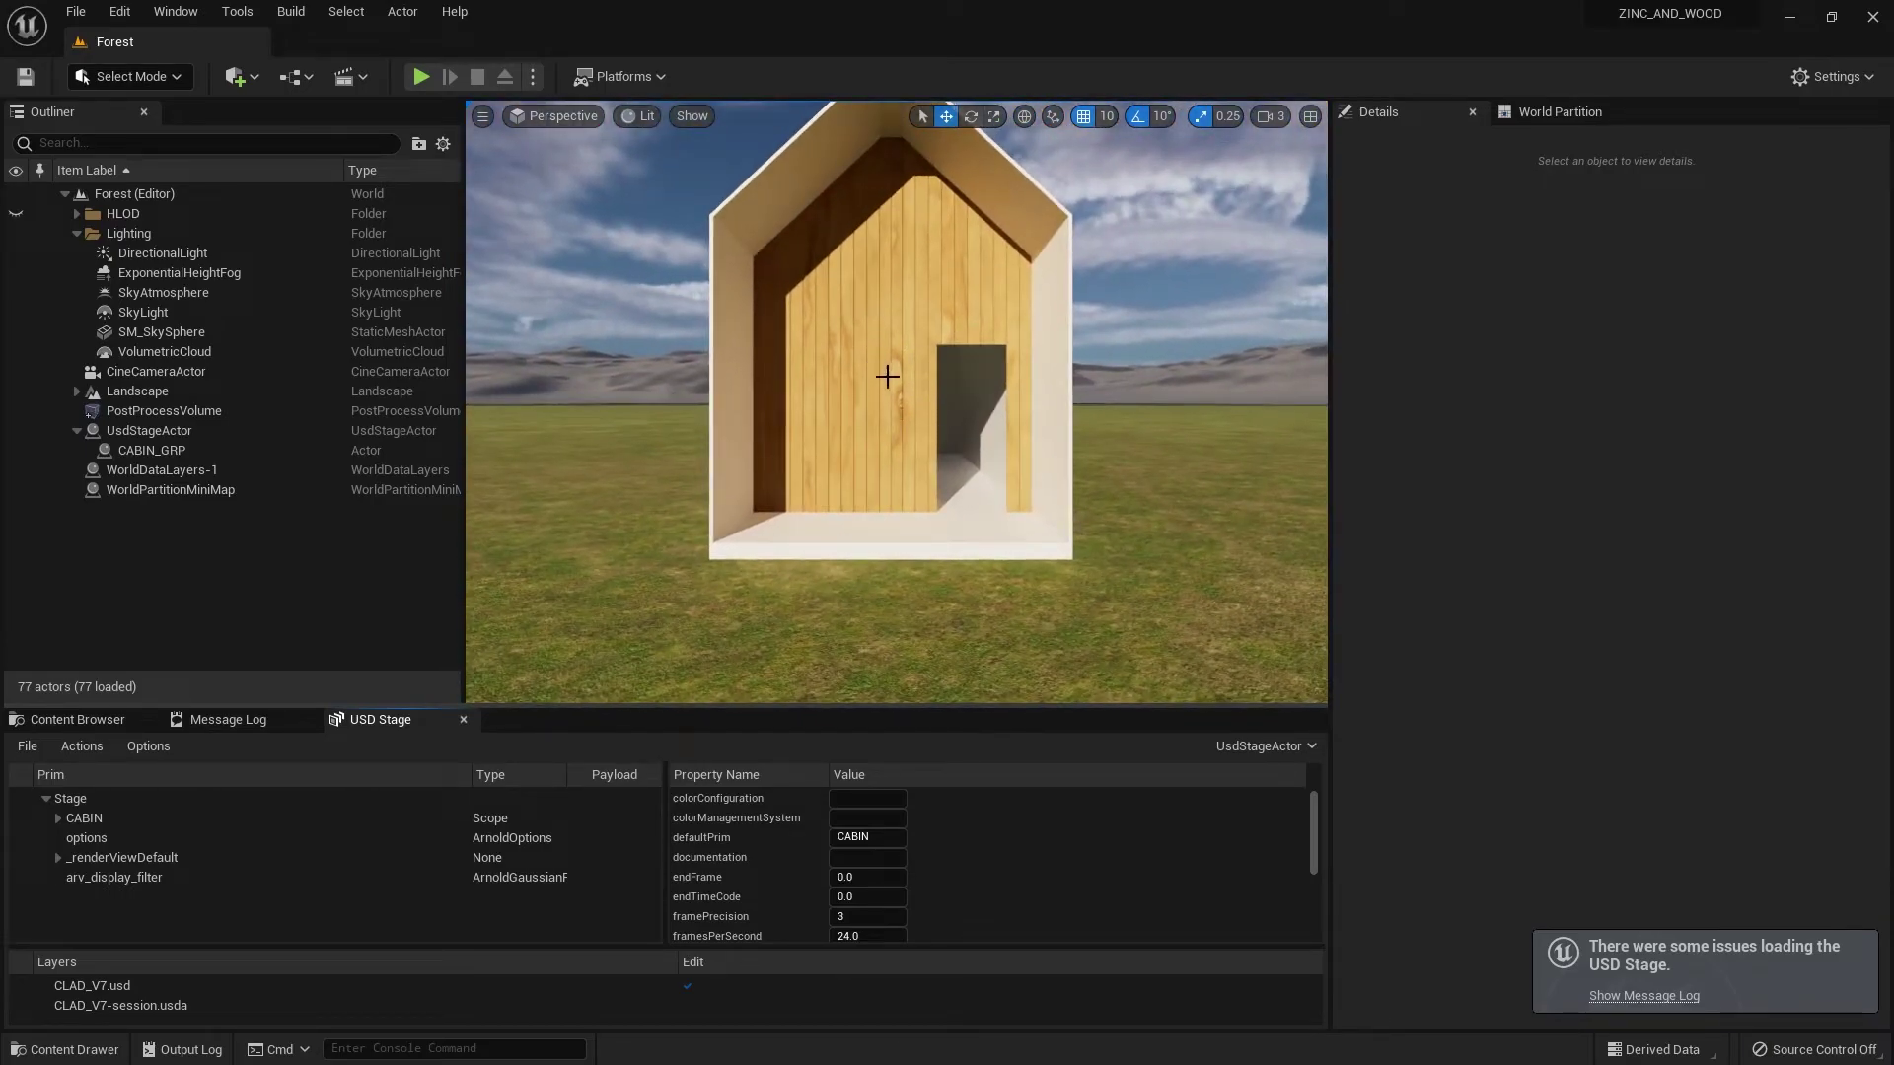
{"action": "left_click", "coordinate": [925, 224]}
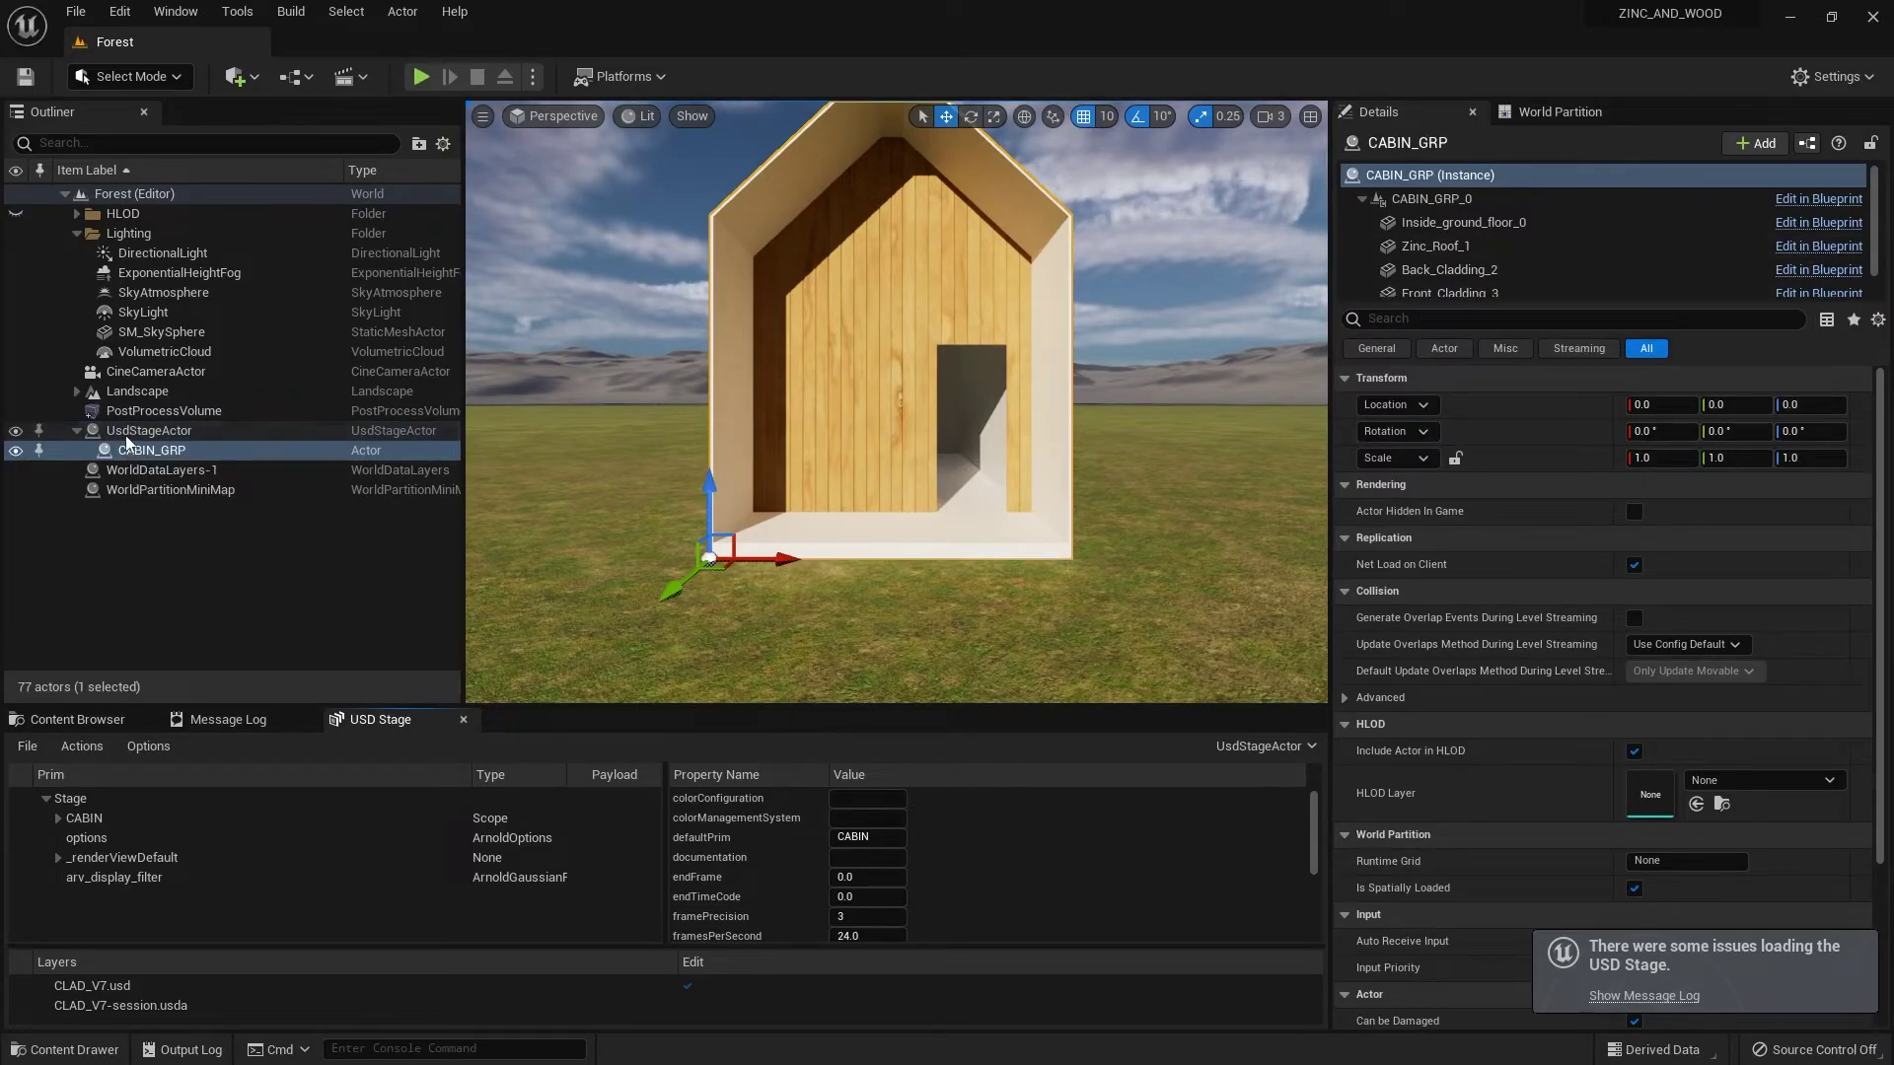
- Select UsdStageActor, then CABIN_GRP, in the Outliner
{"action": "left_click", "coordinate": [126, 434]}
{"action": "left_click", "coordinate": [77, 431]}
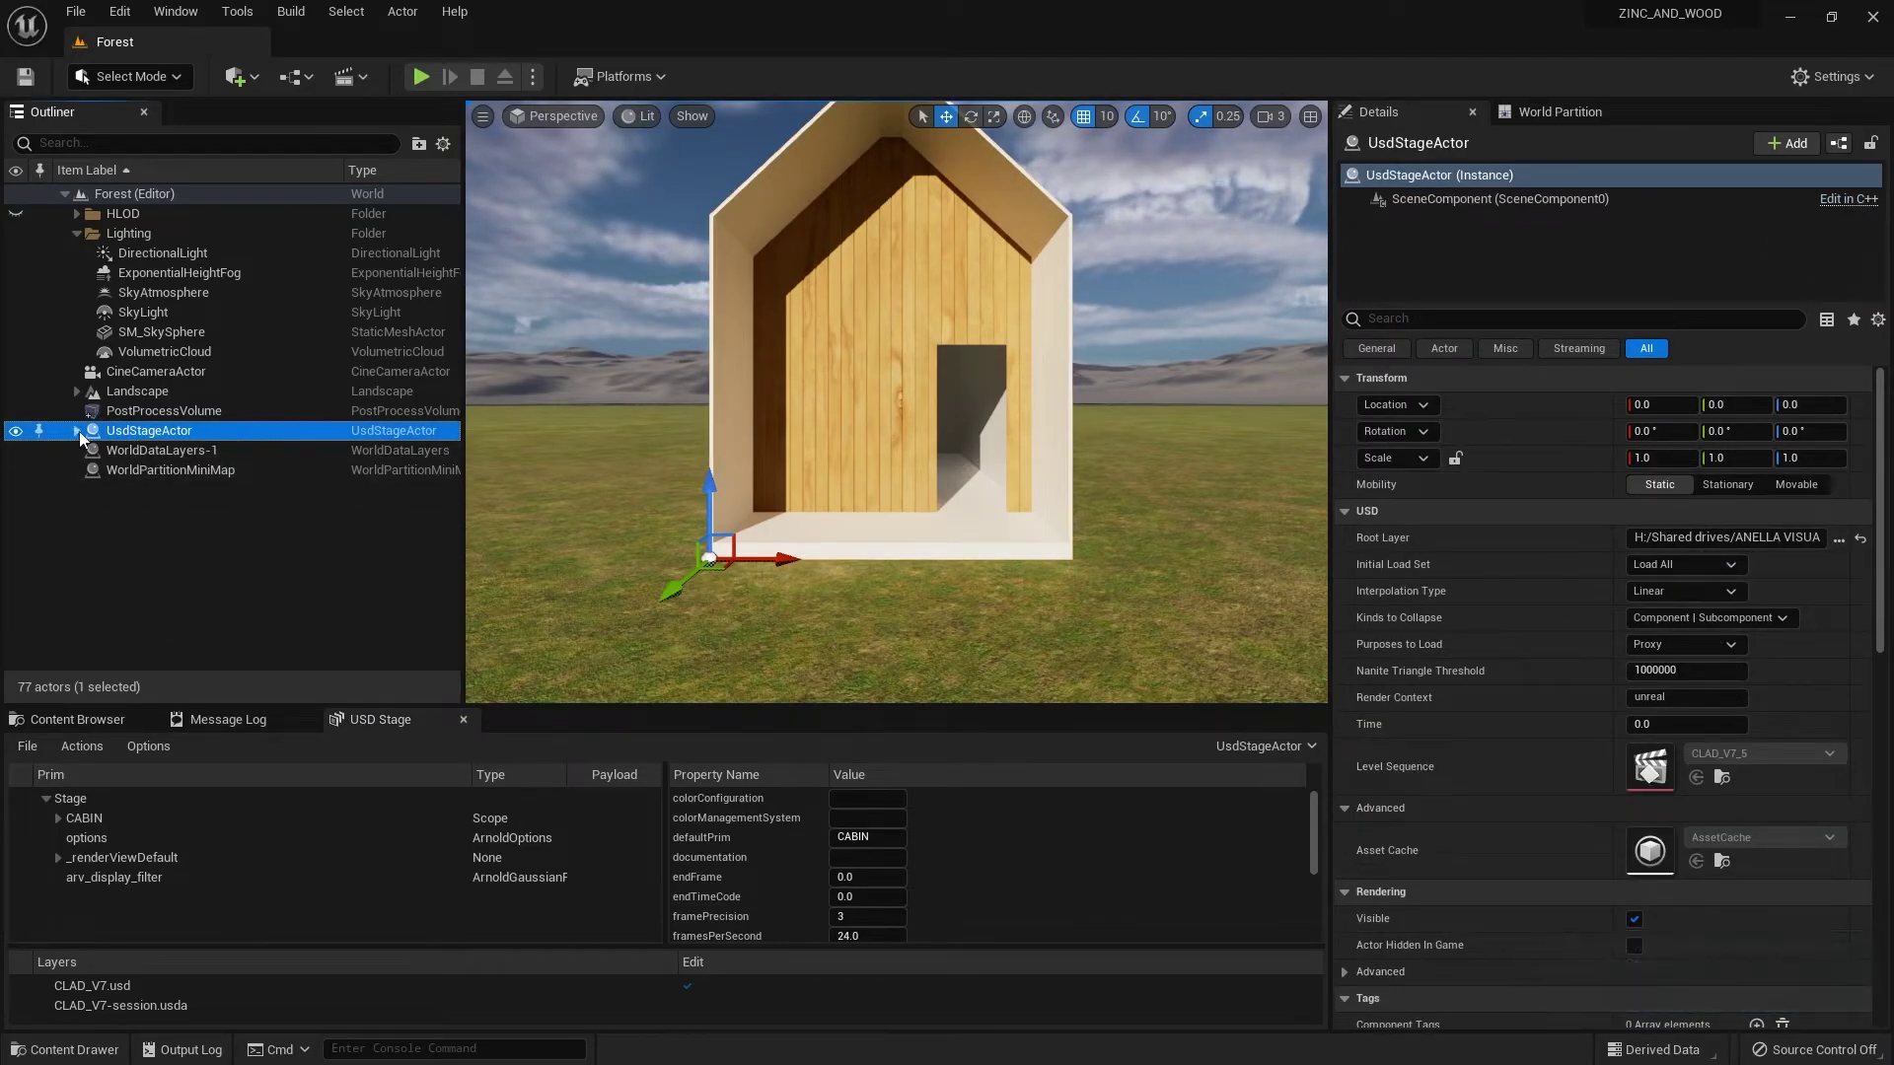
{"action": "left_click", "coordinate": [78, 431]}
{"action": "left_click", "coordinate": [164, 452]}
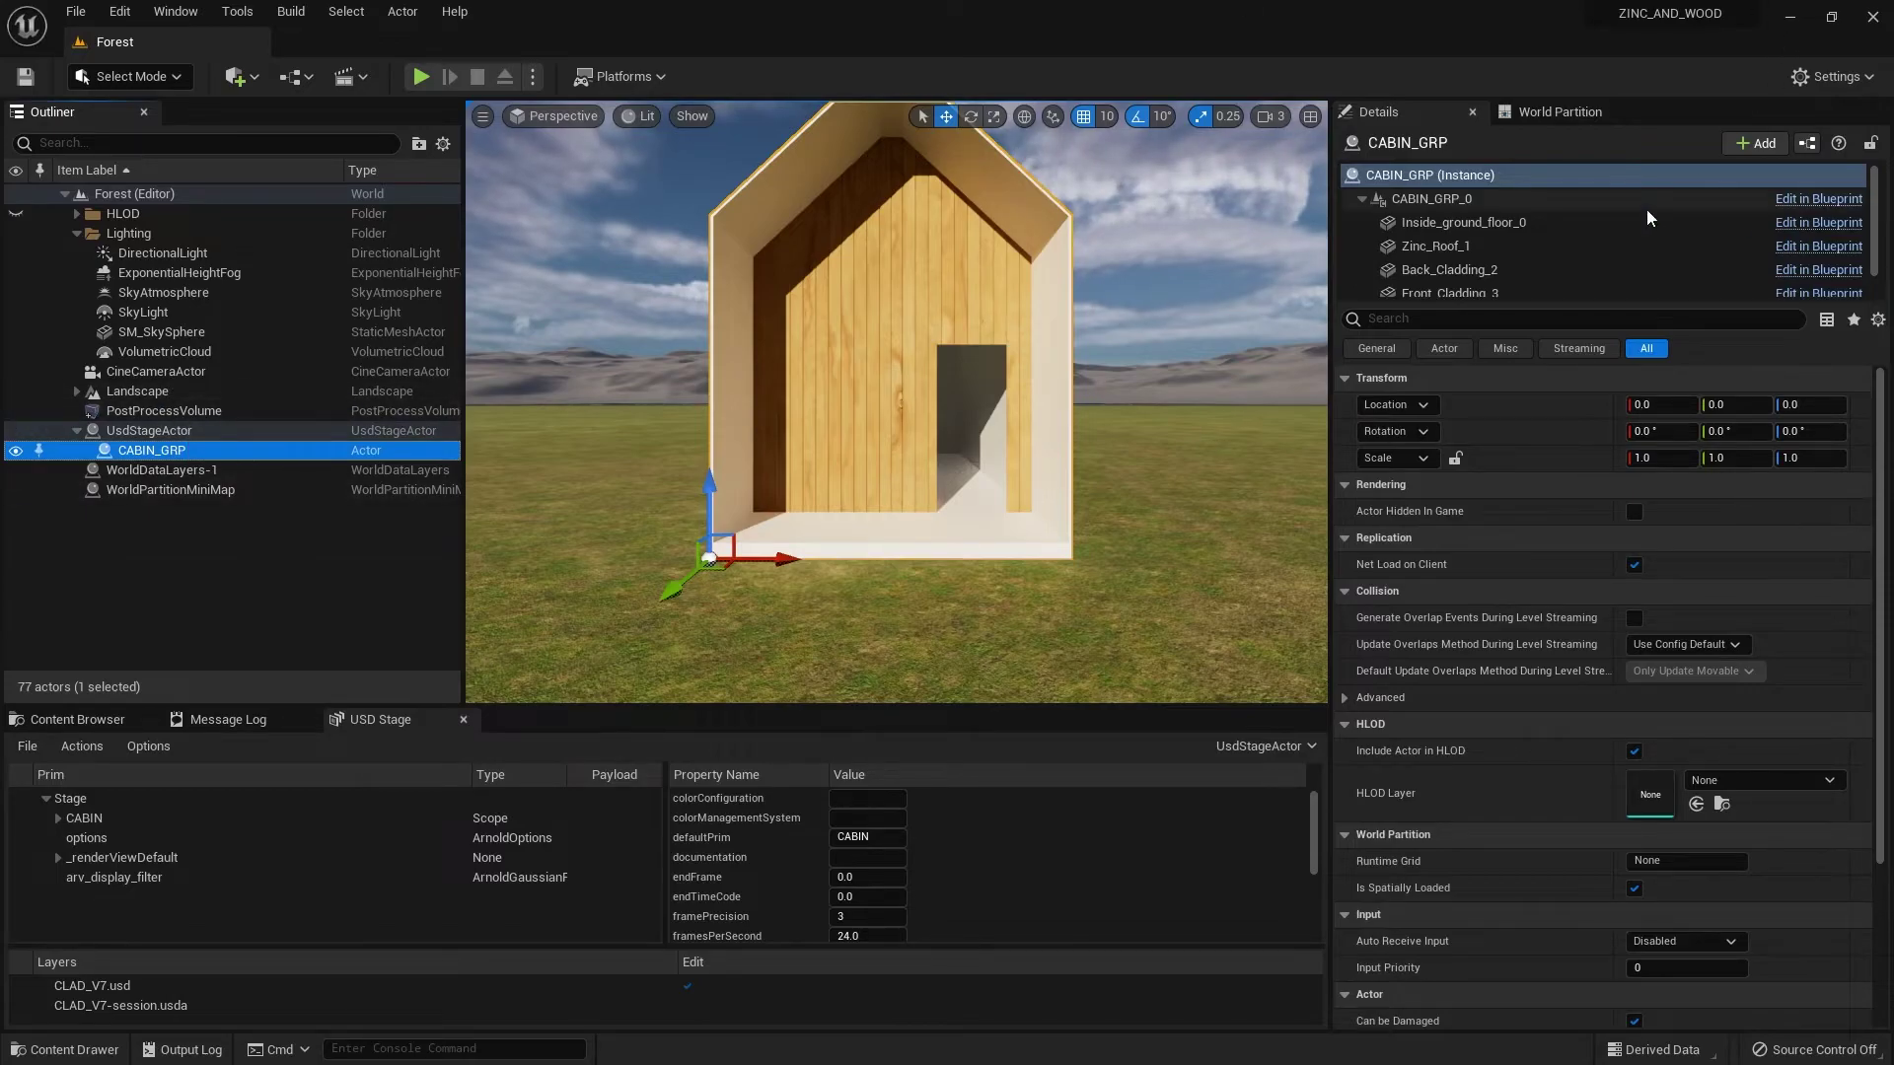
- Inspect Zinc_Roof_1, Back_Cladding_2 and other components, ending on Front_Cladding_3 with M_USD_CLADSG_10
{"action": "left_click", "coordinate": [1455, 206]}
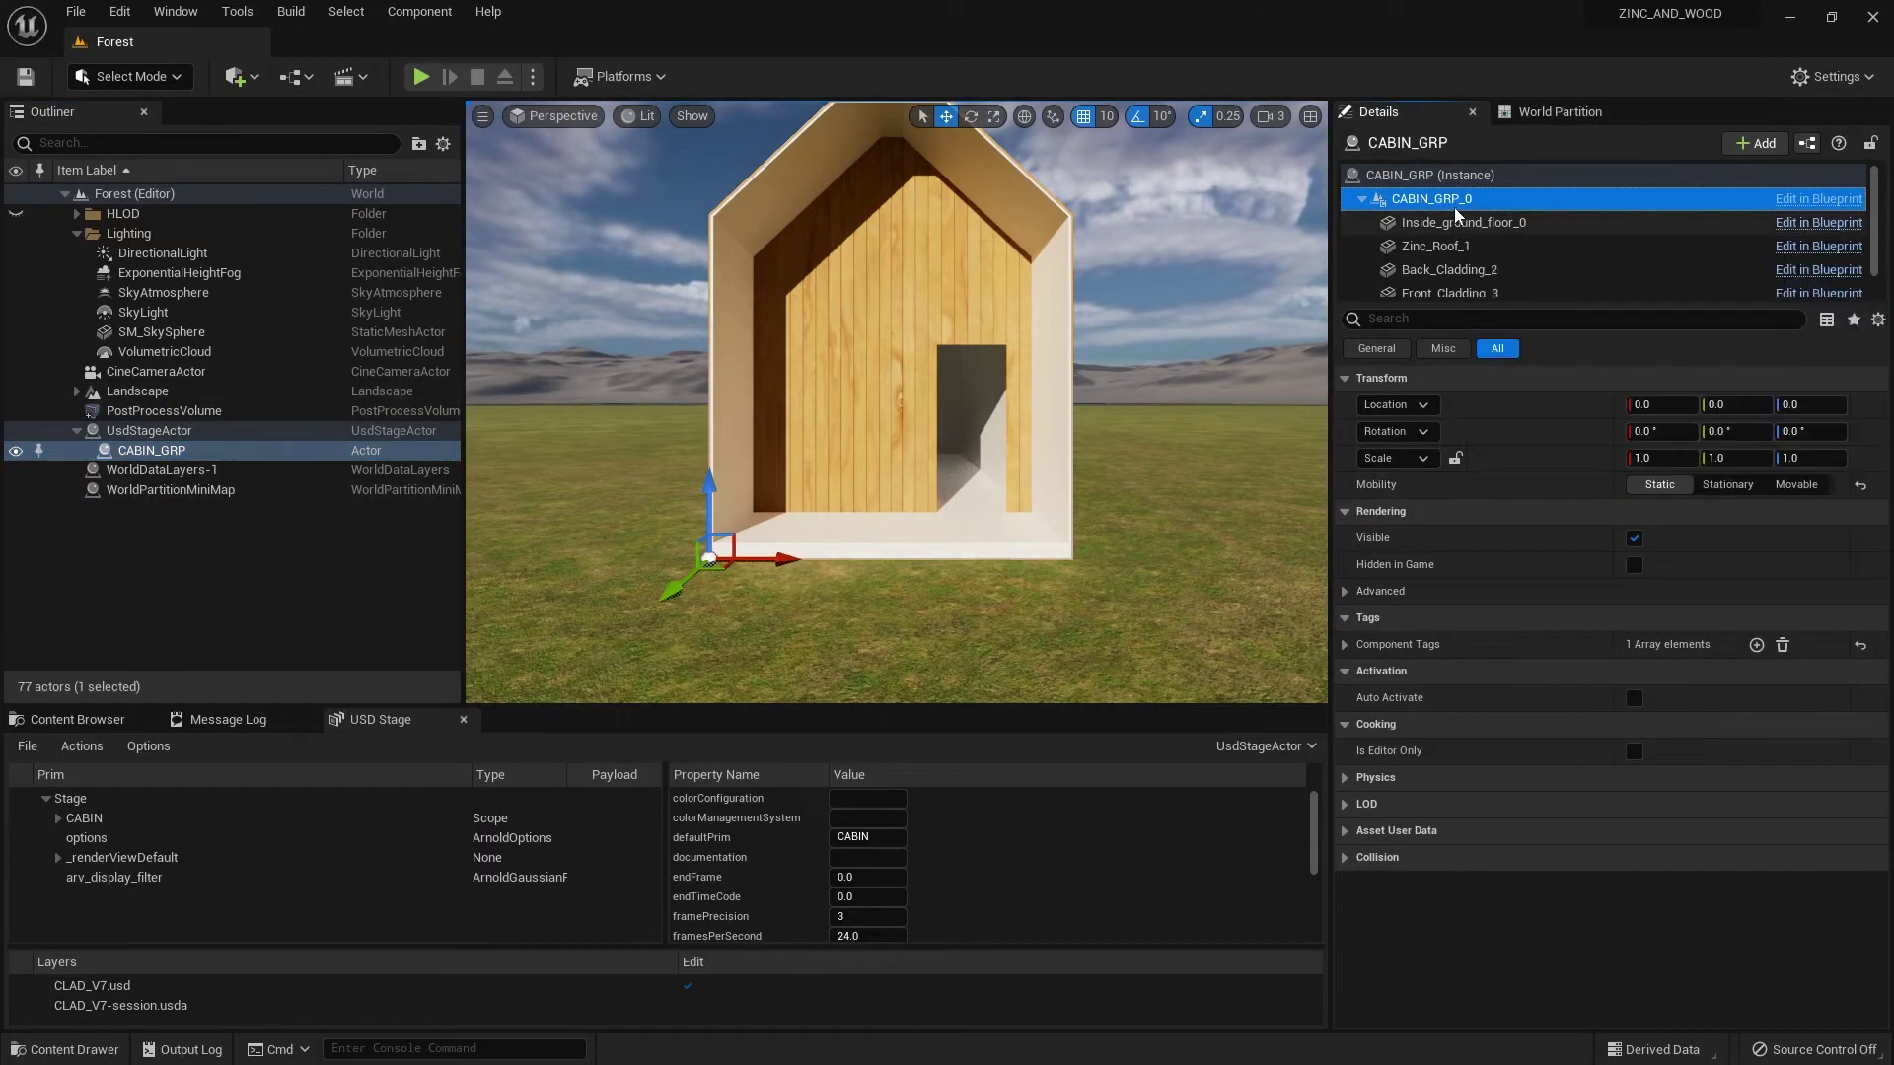
{"action": "left_click", "coordinate": [1465, 242]}
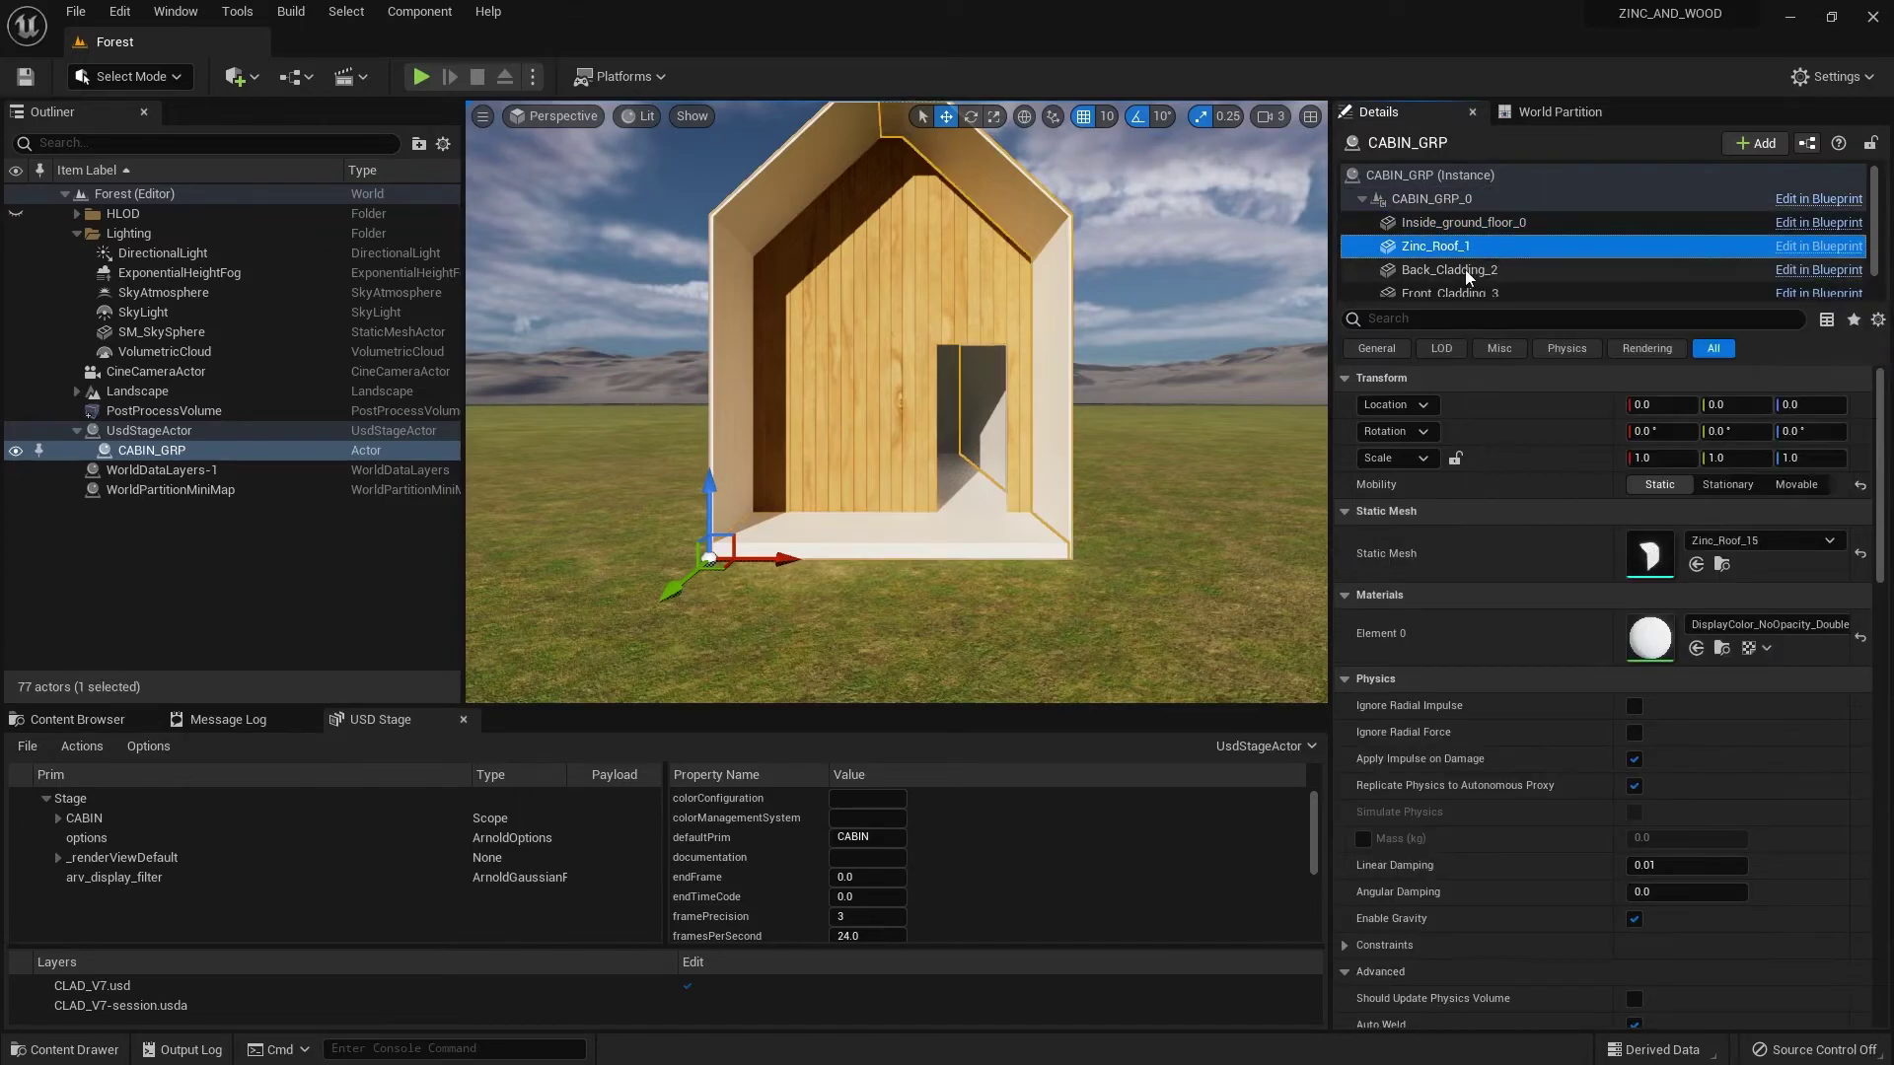
{"action": "left_click", "coordinate": [1465, 272]}
{"action": "left_click", "coordinate": [1460, 292]}
{"action": "left_click", "coordinate": [1457, 288]}
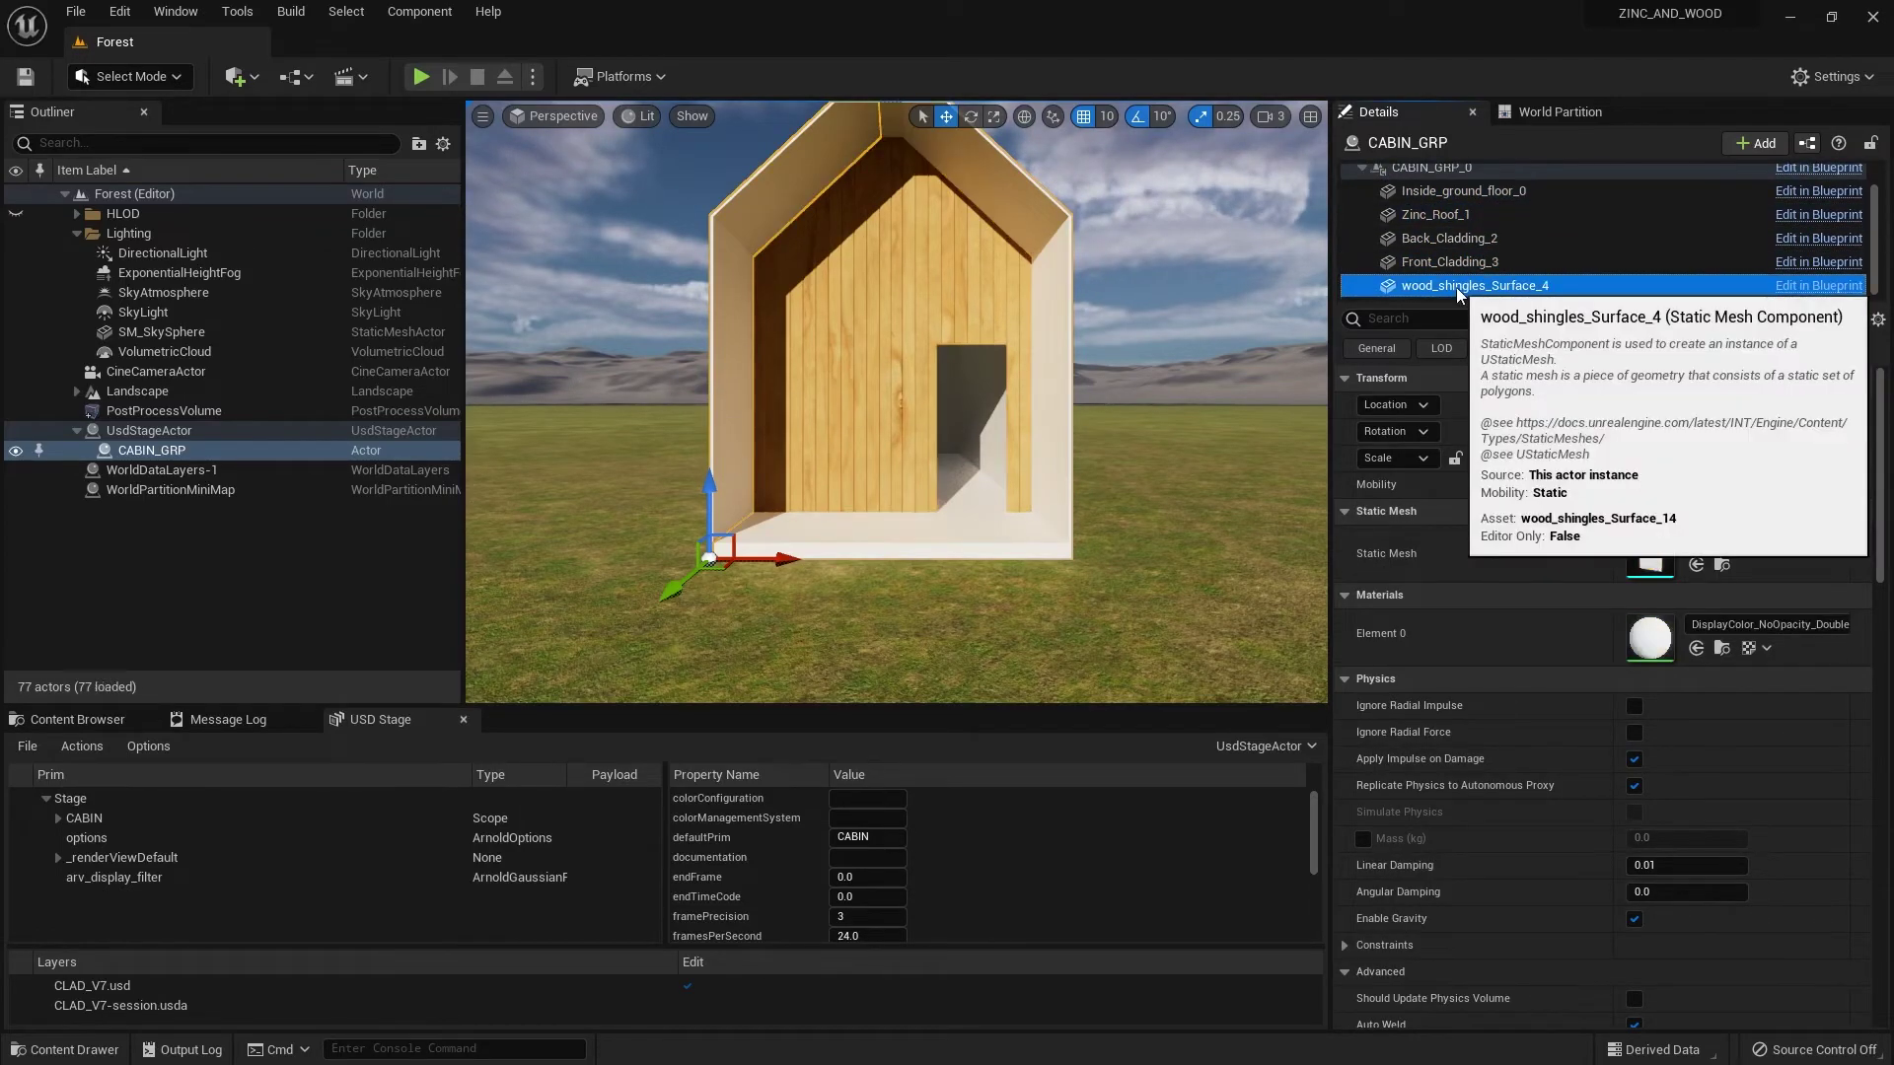
{"action": "left_click", "coordinate": [1459, 262]}
{"action": "left_click", "coordinate": [1462, 239]}
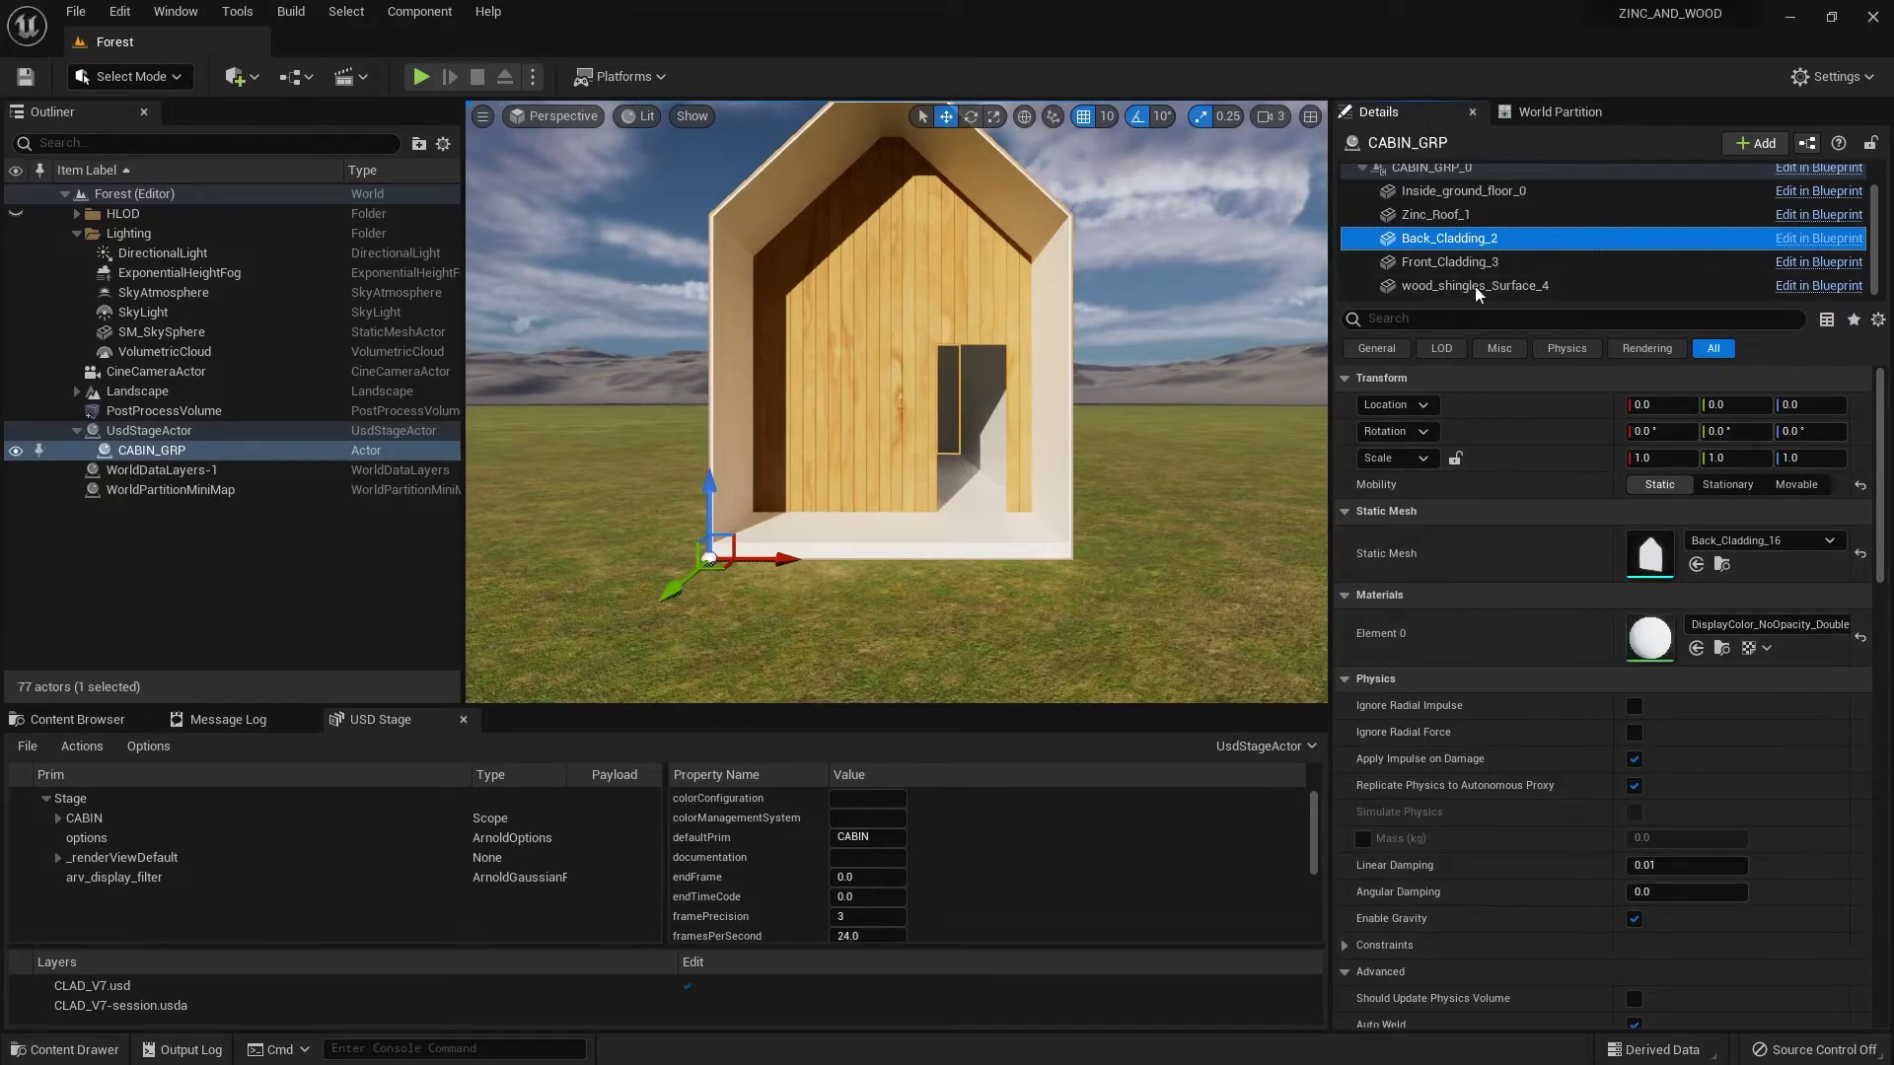
{"action": "left_click", "coordinate": [1459, 263]}
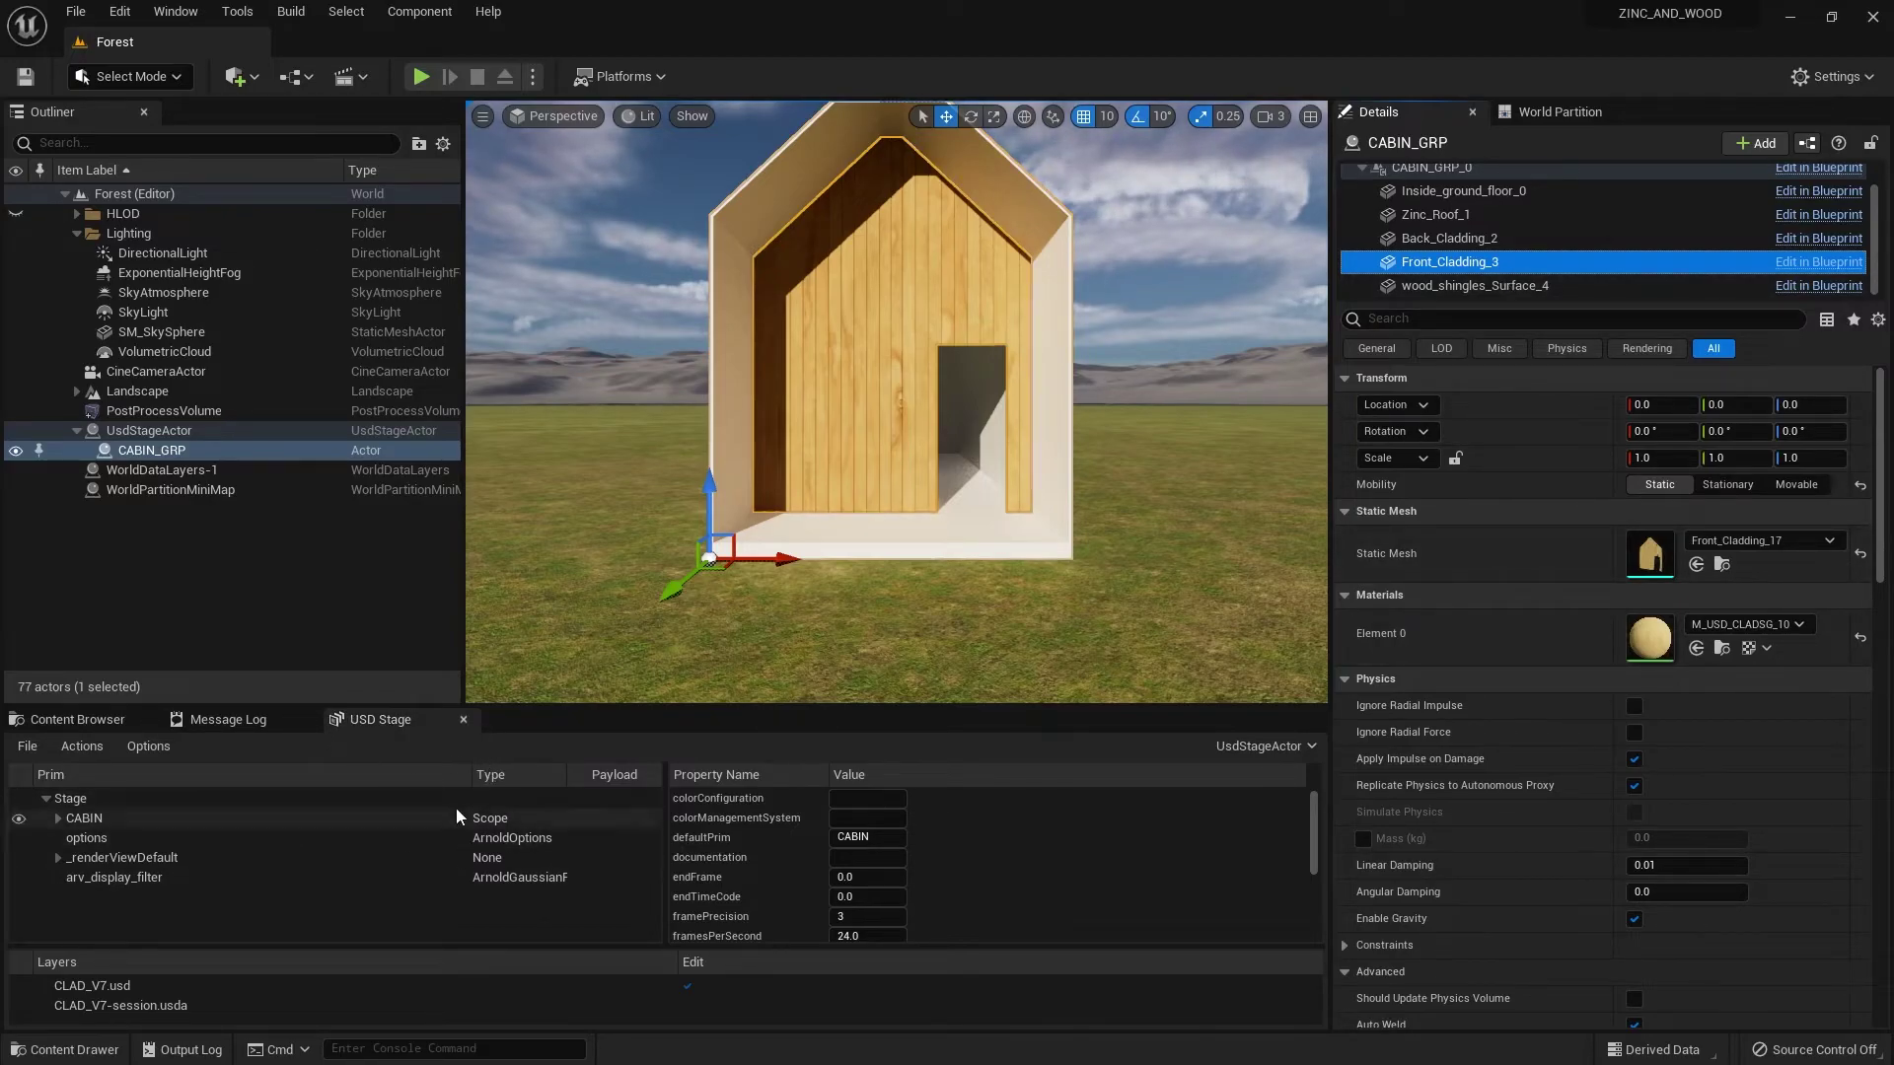
- Expand CABIN, enlarge the panel, and inspect Inside_ground_floor, Zinc_Roof, Back_Cladding and lambert1 prims
{"action": "left_click", "coordinate": [57, 818]}
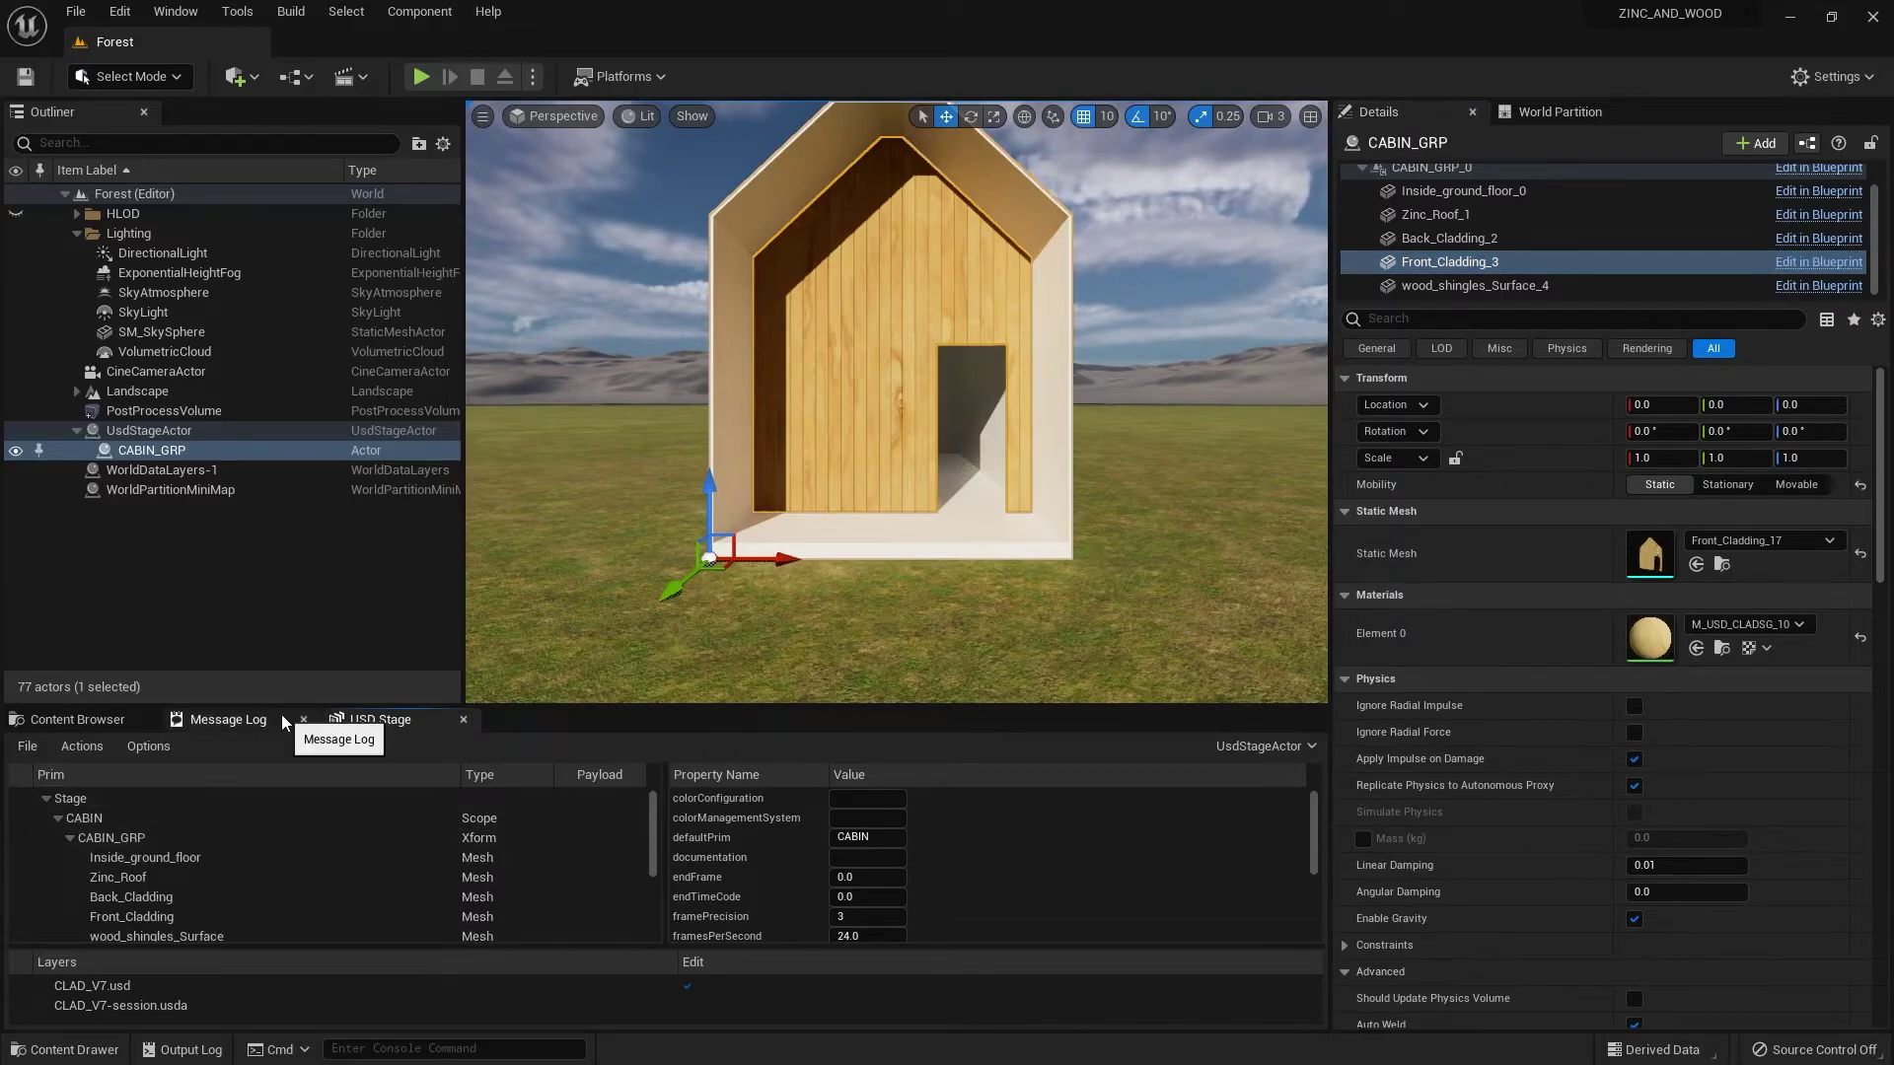
{"action": "left_click_drag", "start_coordinate": [284, 706], "coordinate": [284, 424]}
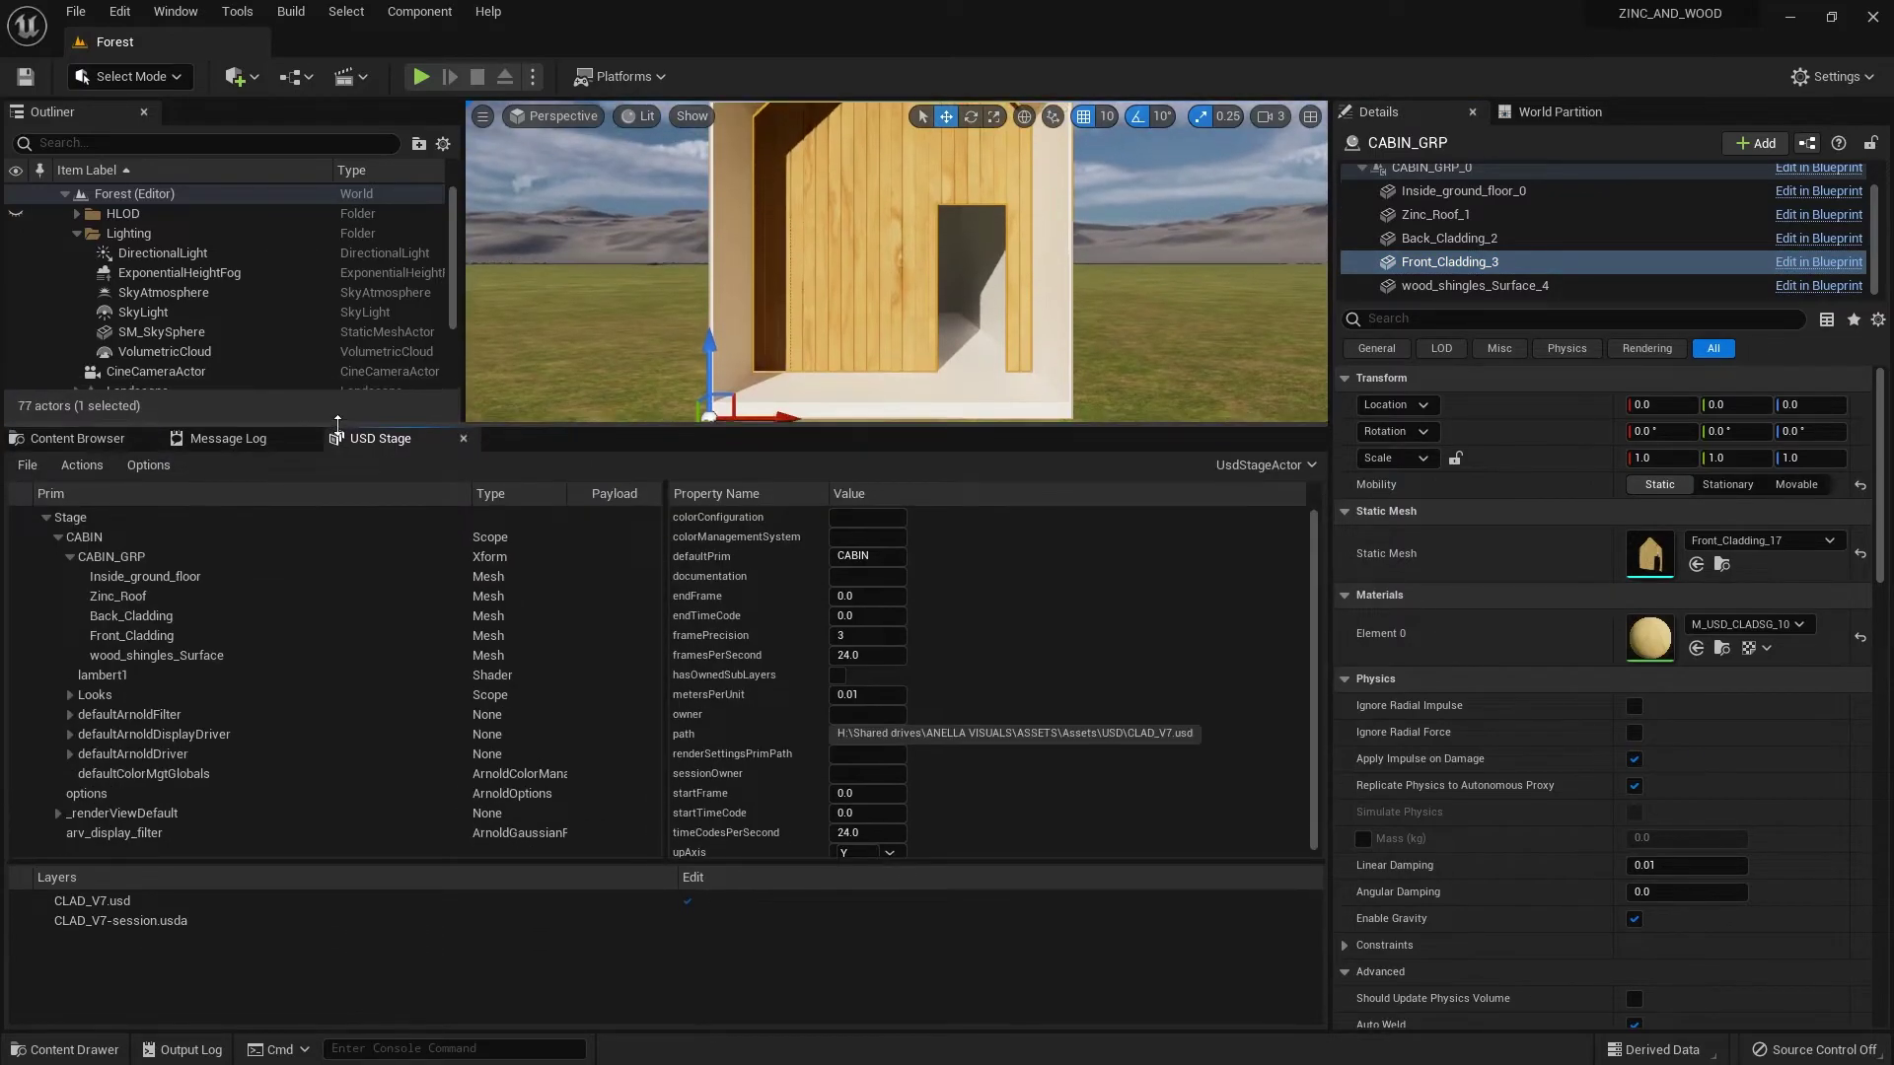
{"action": "left_click", "coordinate": [69, 559]}
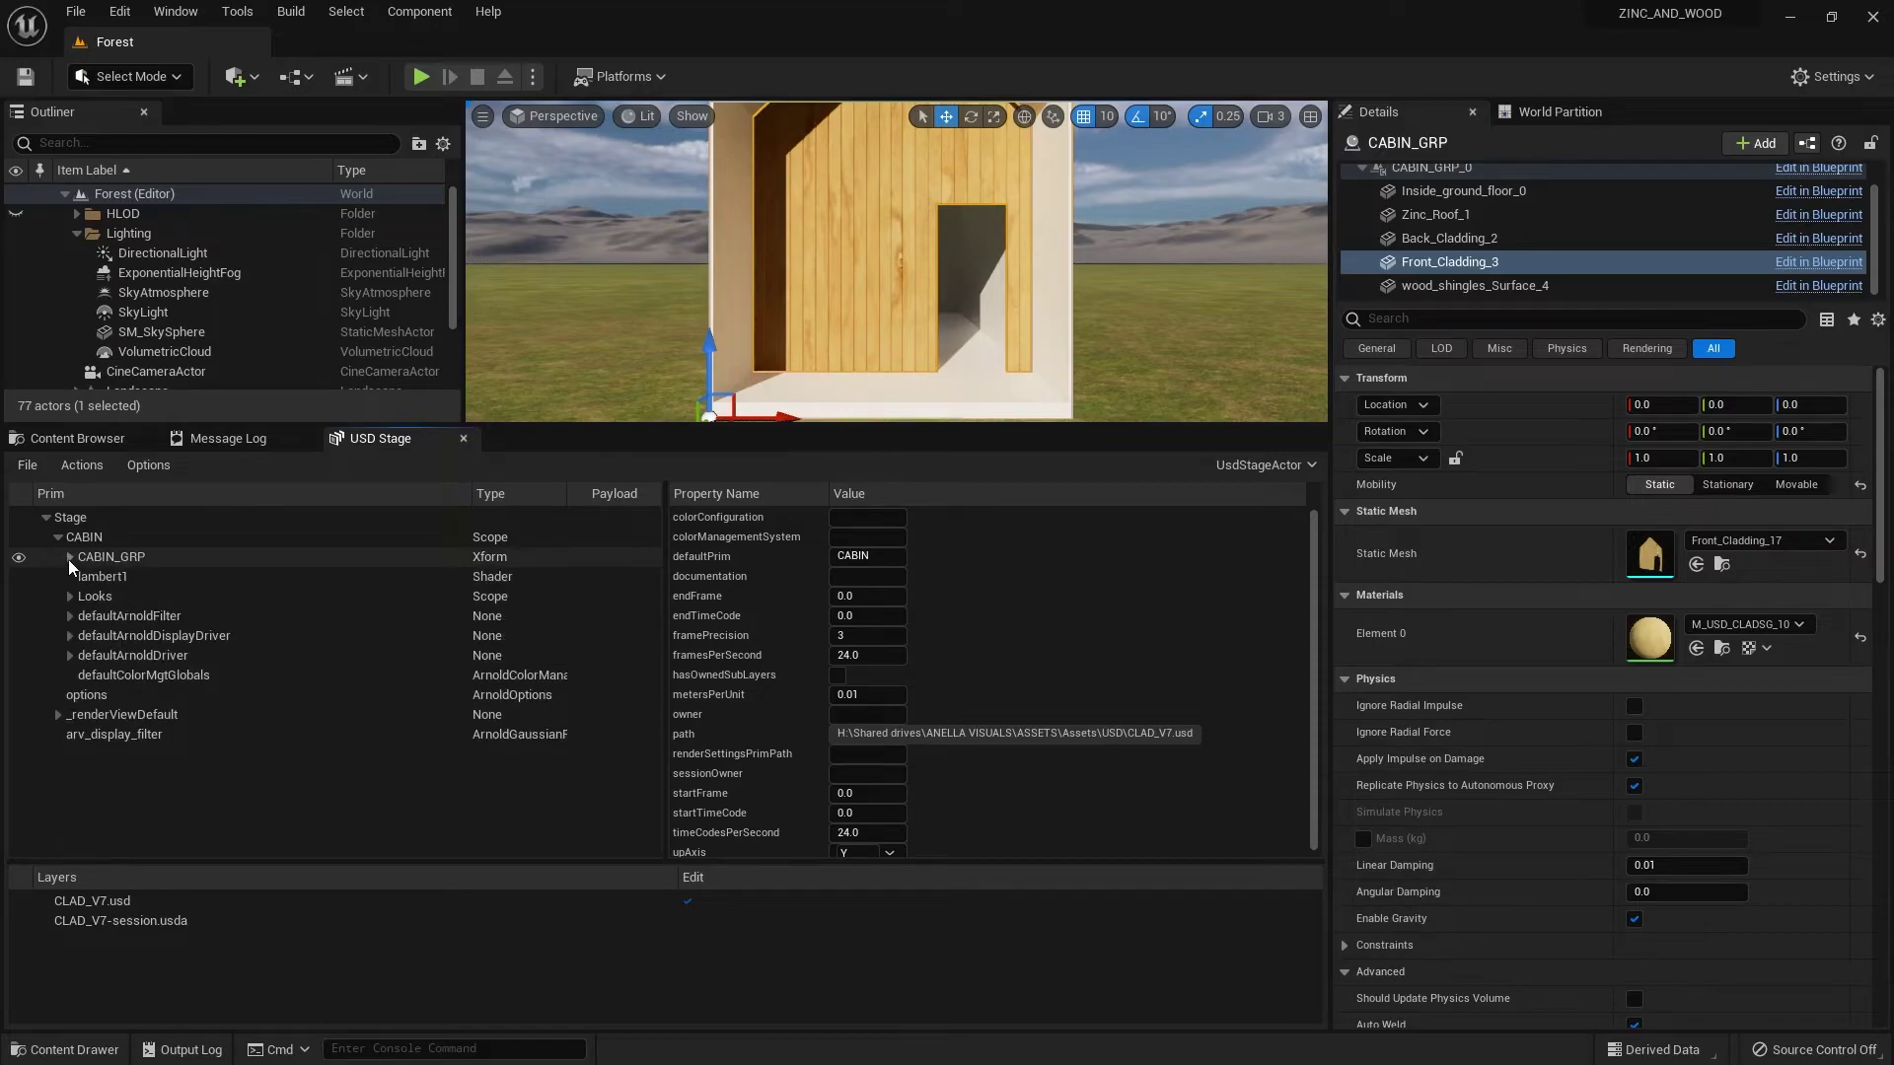
{"action": "left_click", "coordinate": [69, 559]}
{"action": "left_click", "coordinate": [144, 576]}
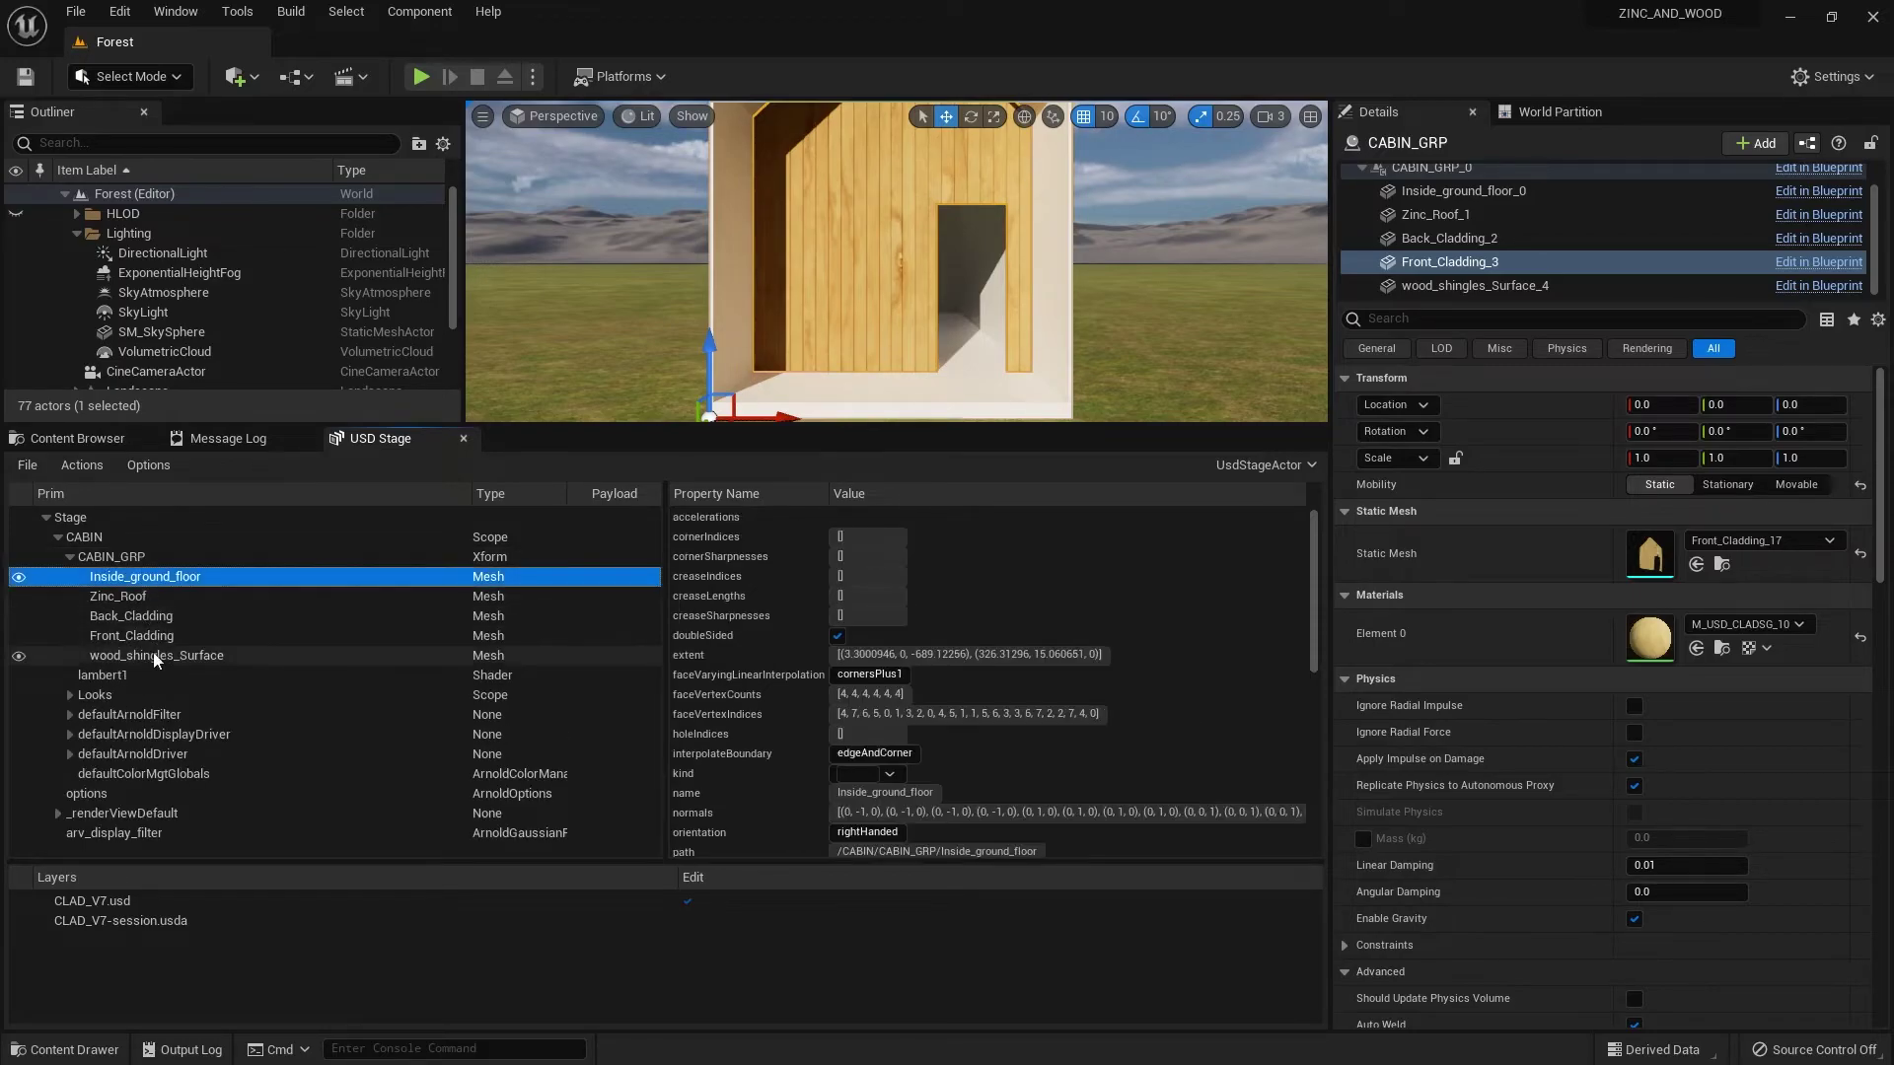
{"action": "left_click", "coordinate": [155, 598]}
{"action": "scroll", "coordinate": [769, 639], "scroll_direction": "down", "scroll_amount": 8}
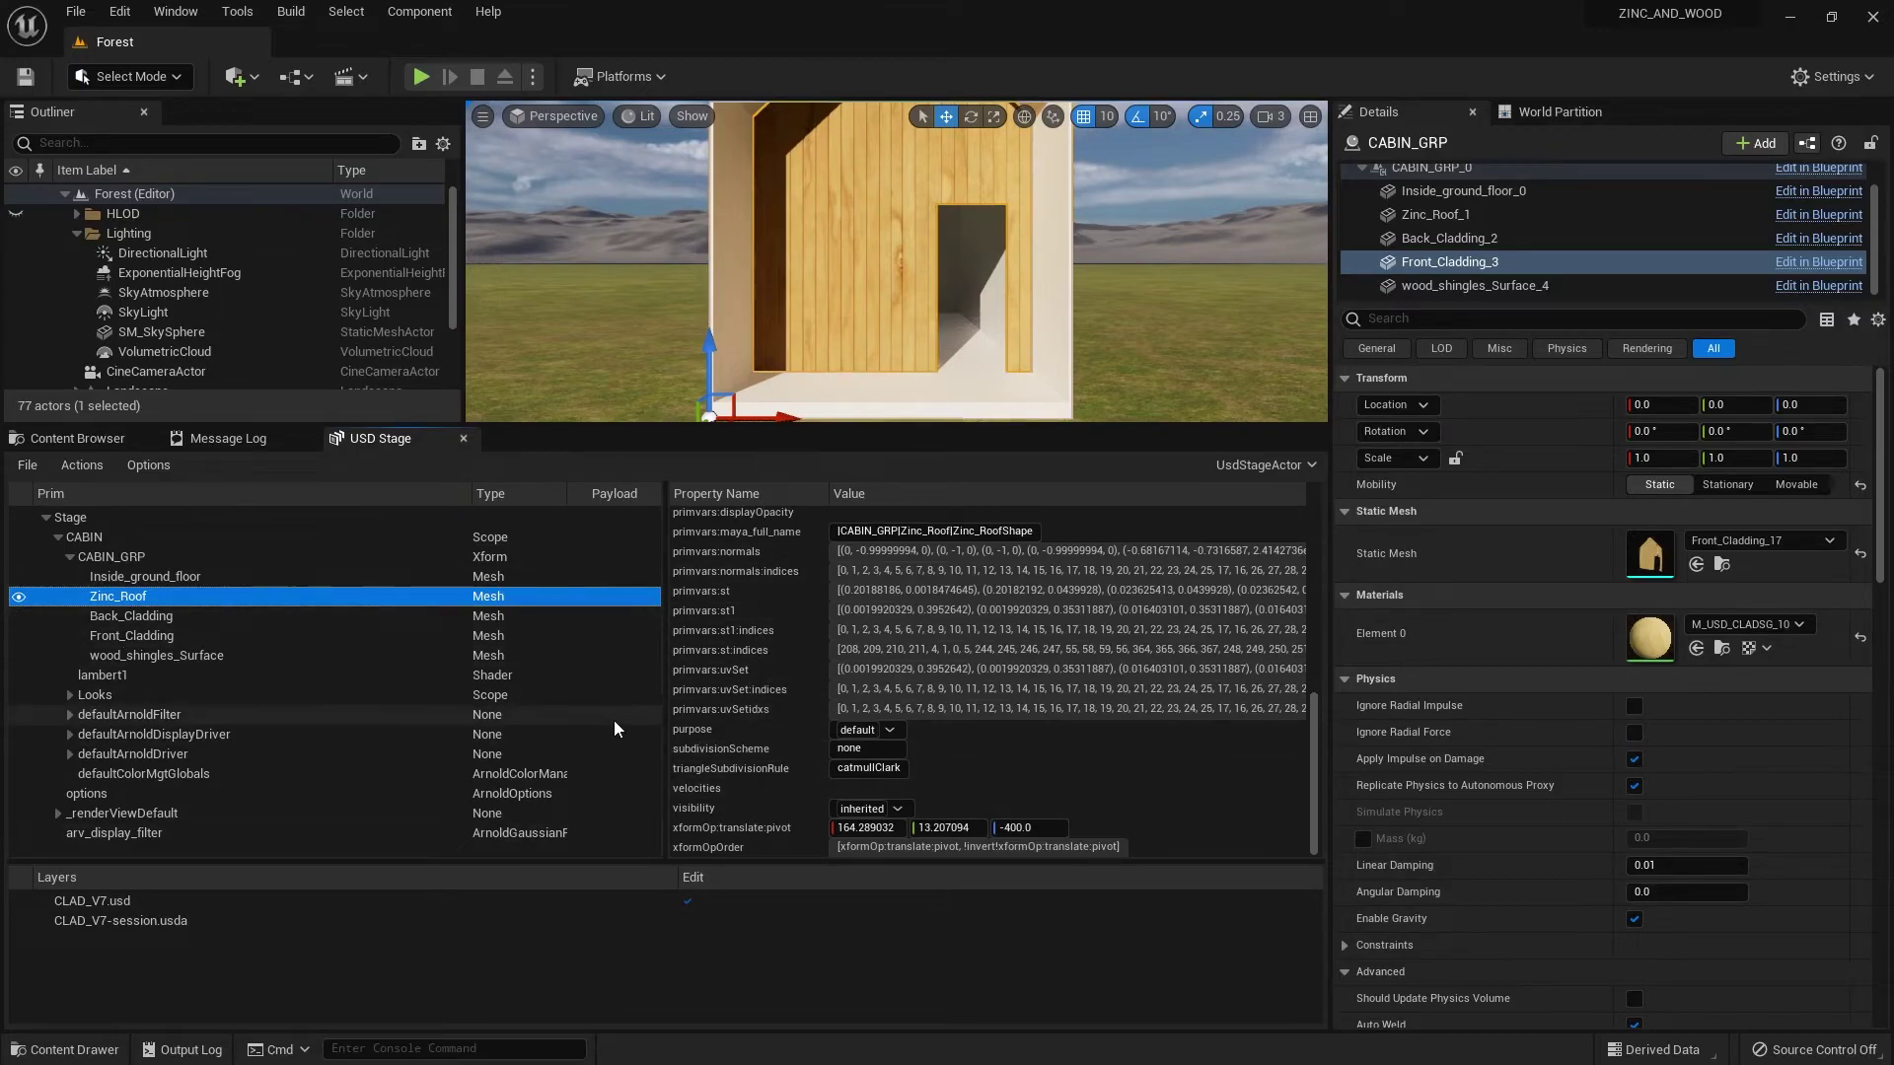
{"action": "left_click", "coordinate": [171, 613]}
{"action": "left_click", "coordinate": [116, 674]}
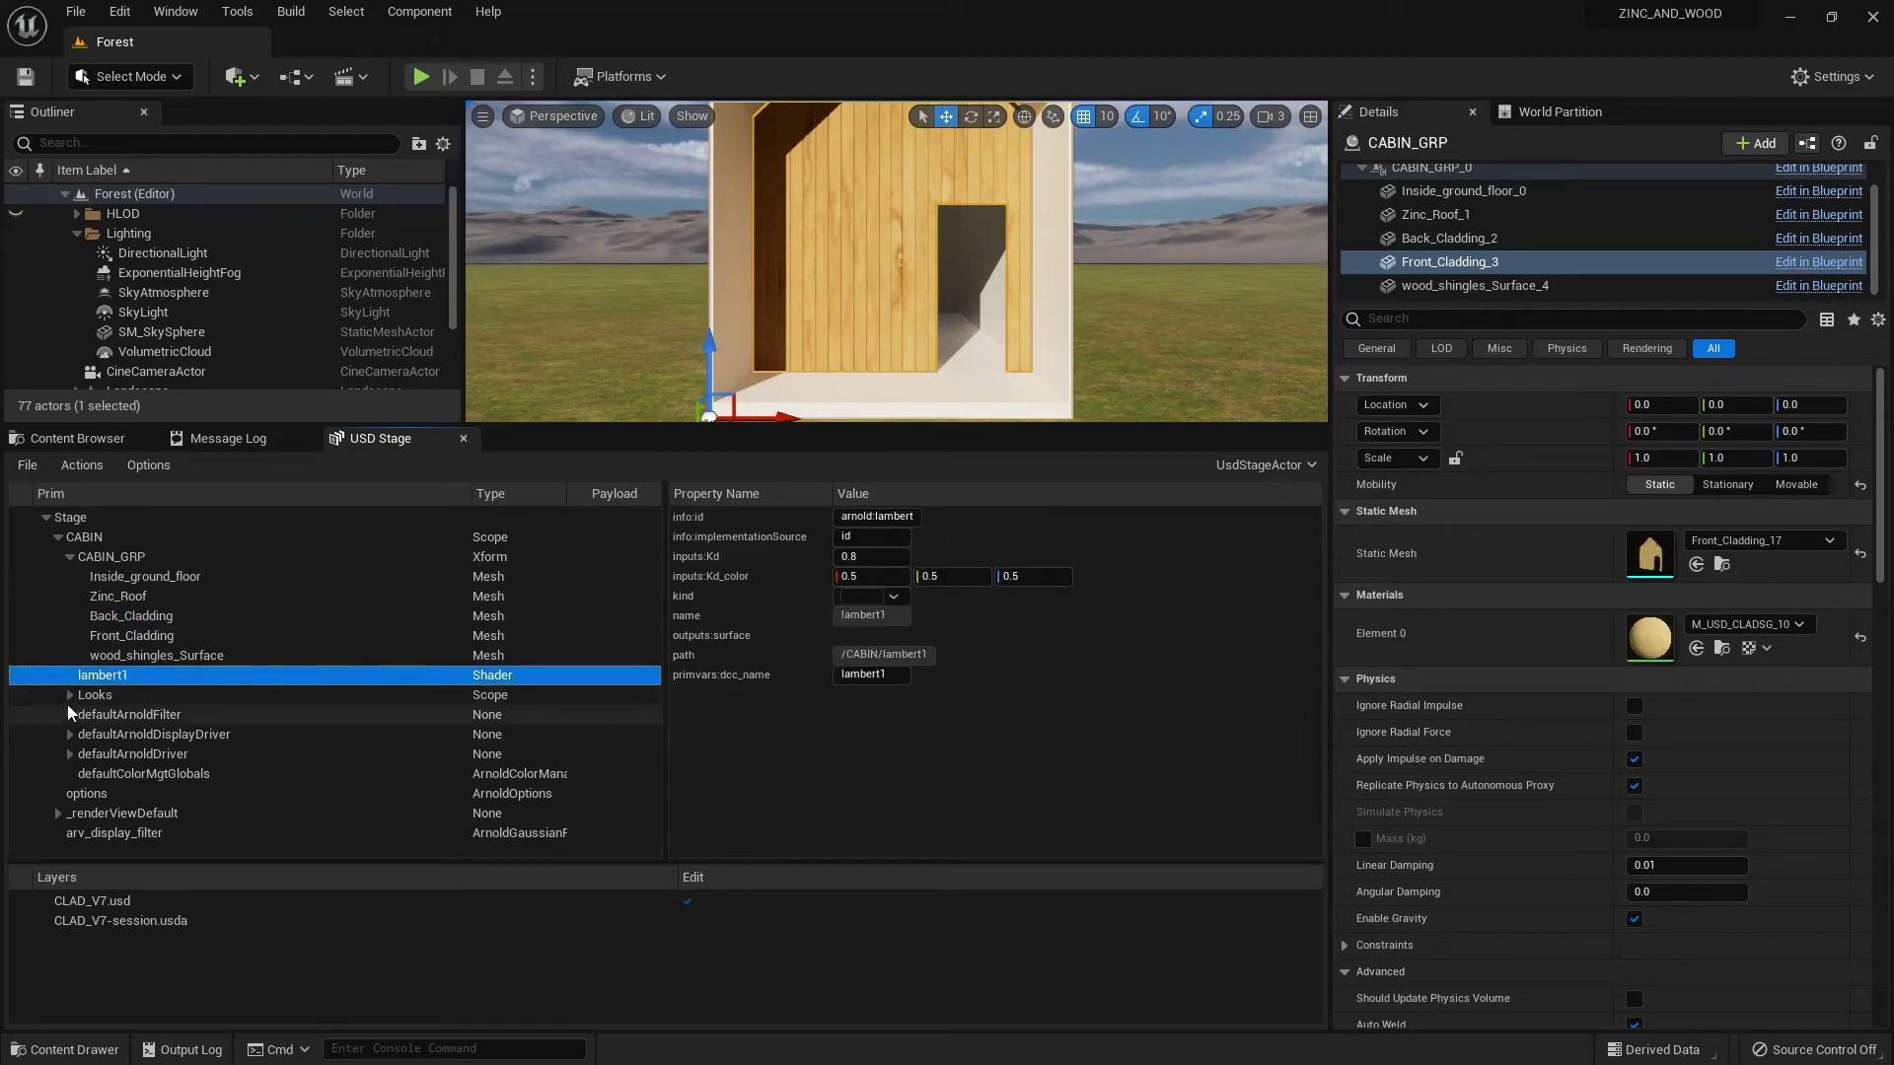
- Expand Looks > M_USD_CLADSG and inspect its roughness, place2dTexture3, Albedo and Arnold prims
{"action": "left_click", "coordinate": [69, 695]}
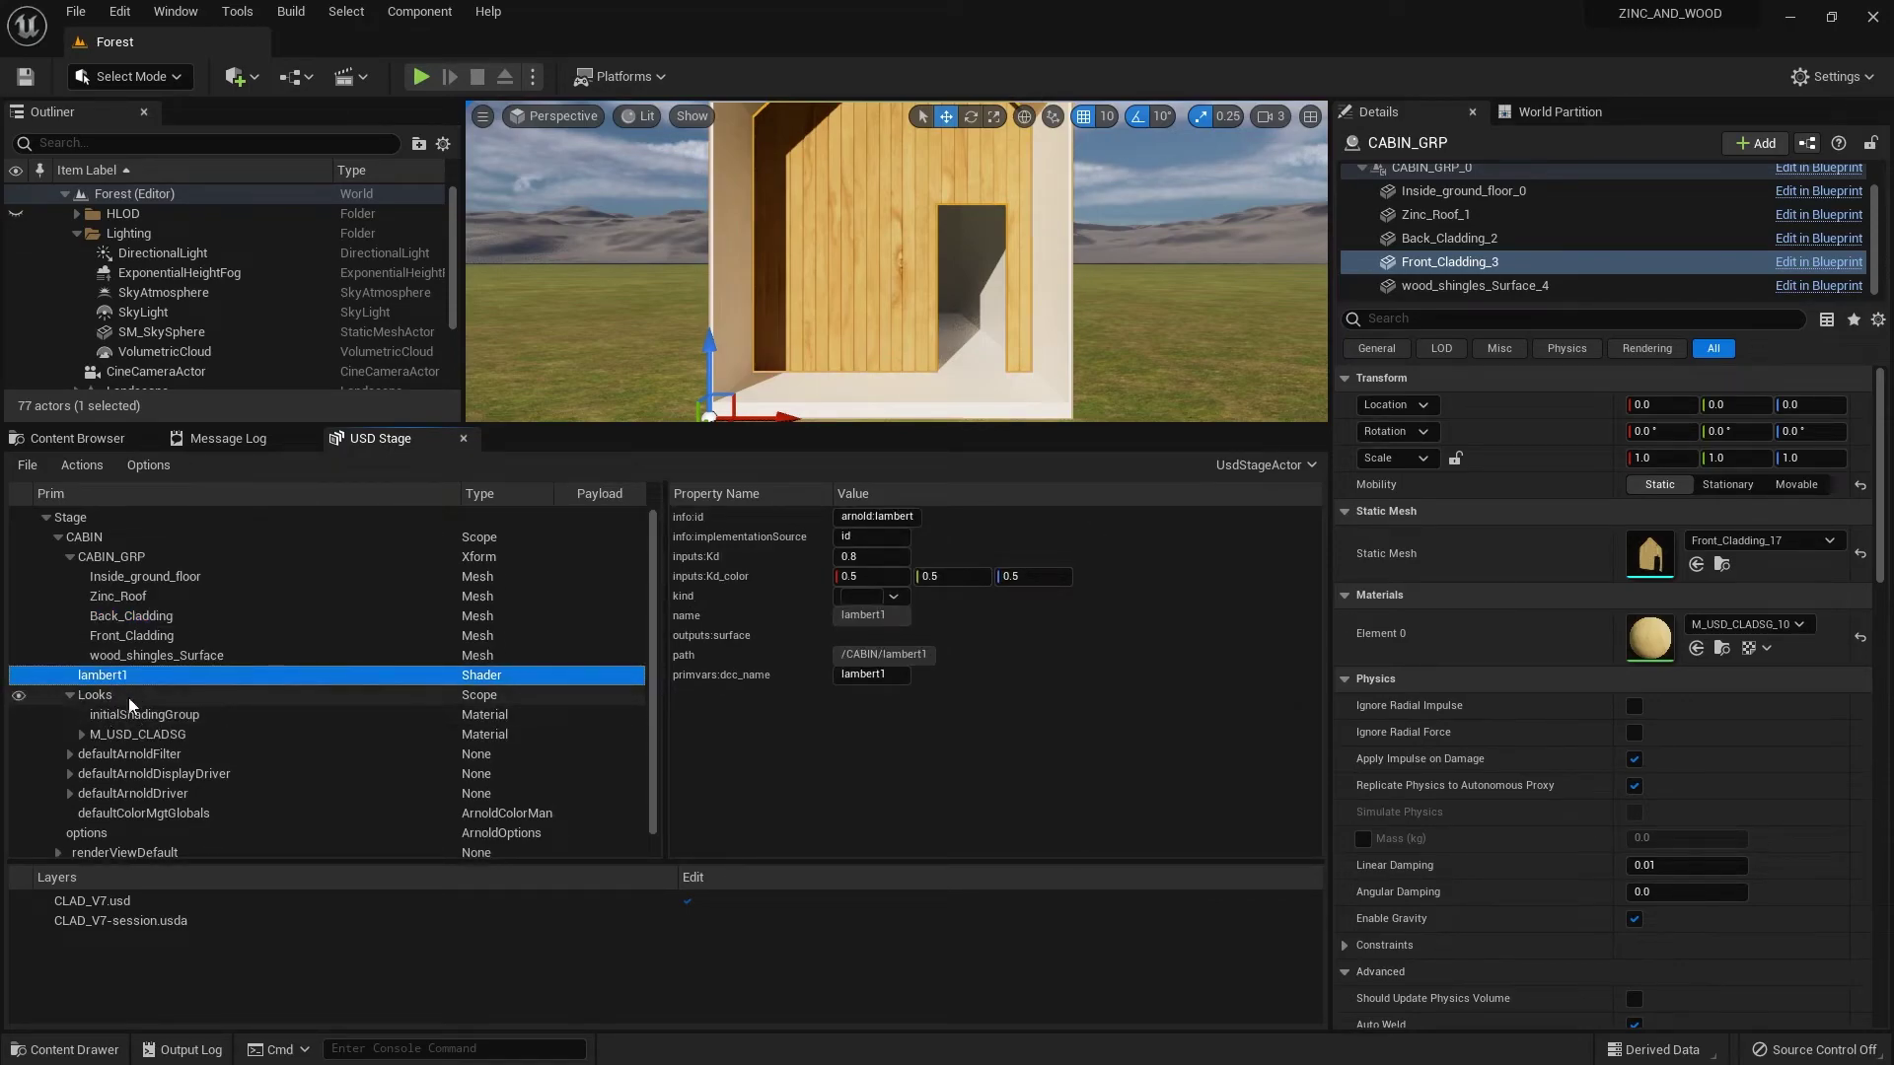
{"action": "left_click", "coordinate": [84, 734]}
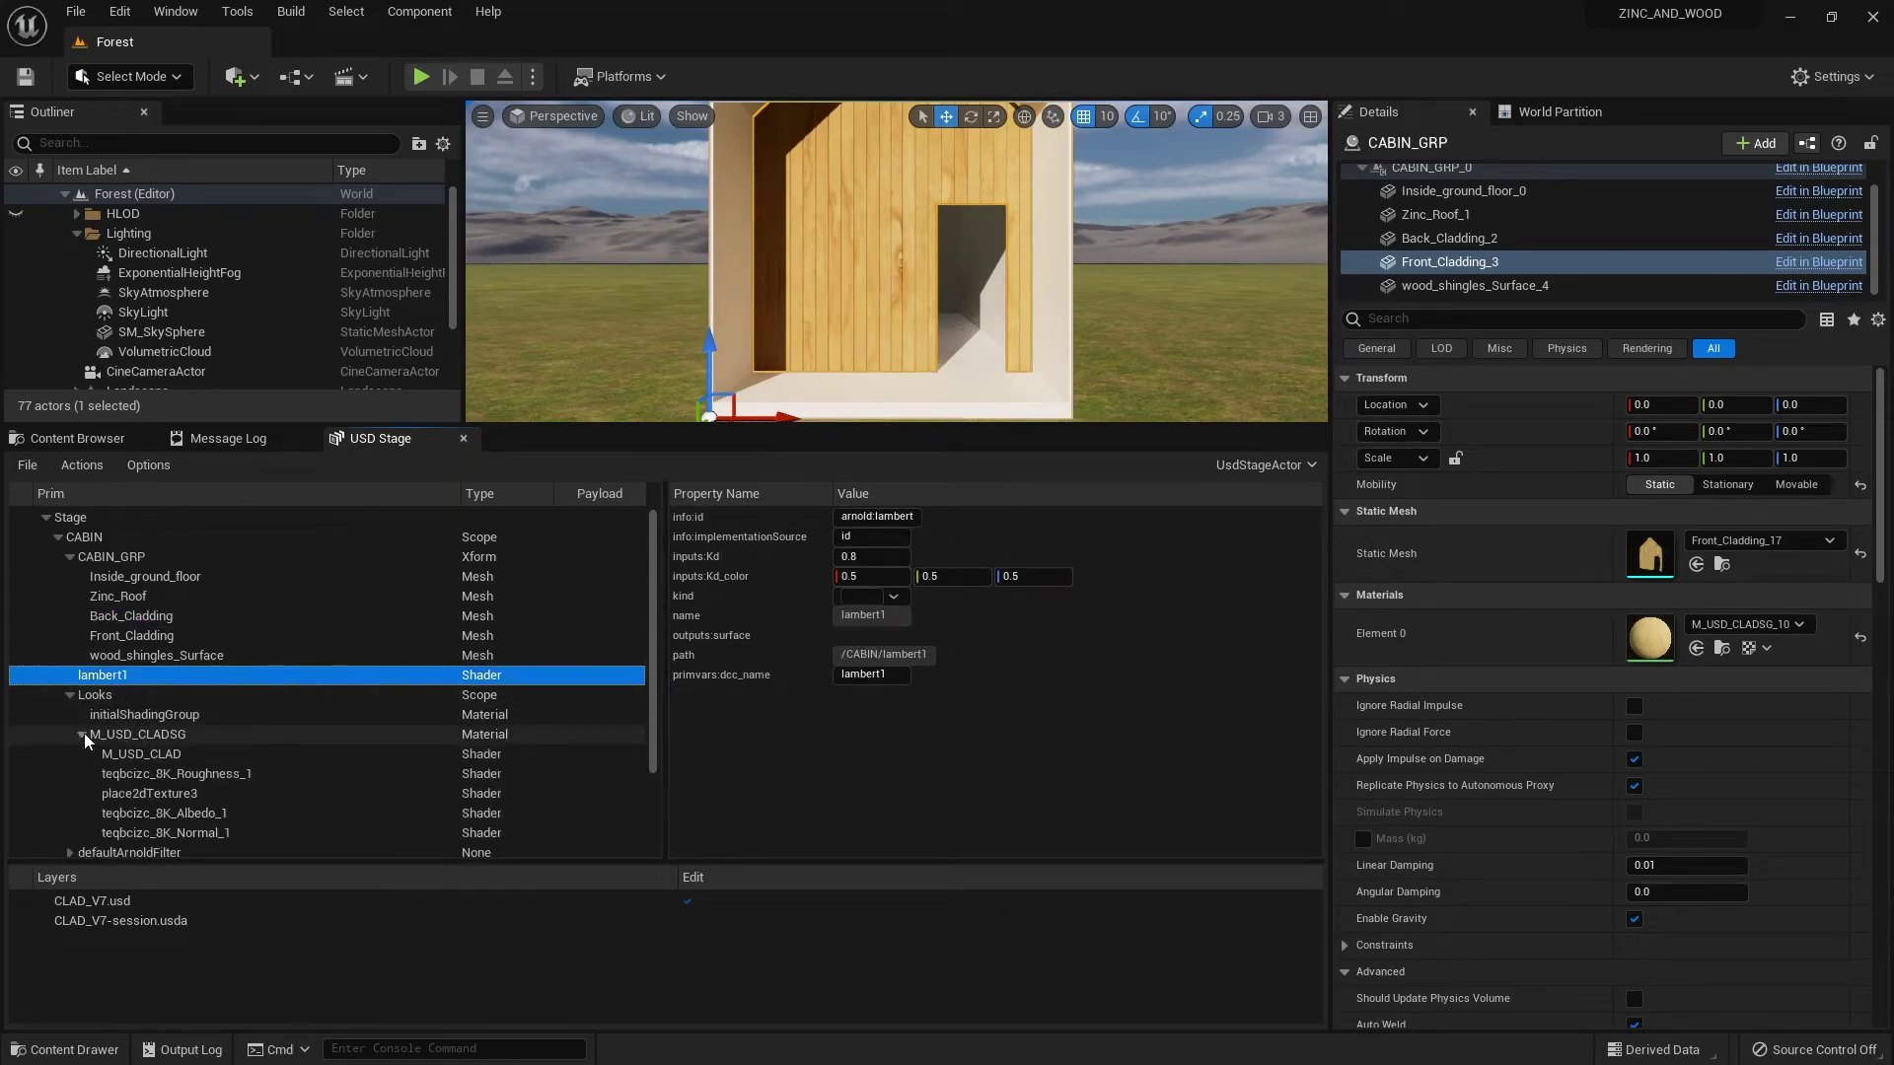
{"action": "left_click", "coordinate": [229, 776]}
{"action": "left_click", "coordinate": [198, 793]}
{"action": "left_click", "coordinate": [197, 813]}
{"action": "scroll", "coordinate": [197, 812], "scroll_direction": "down", "scroll_amount": 1}
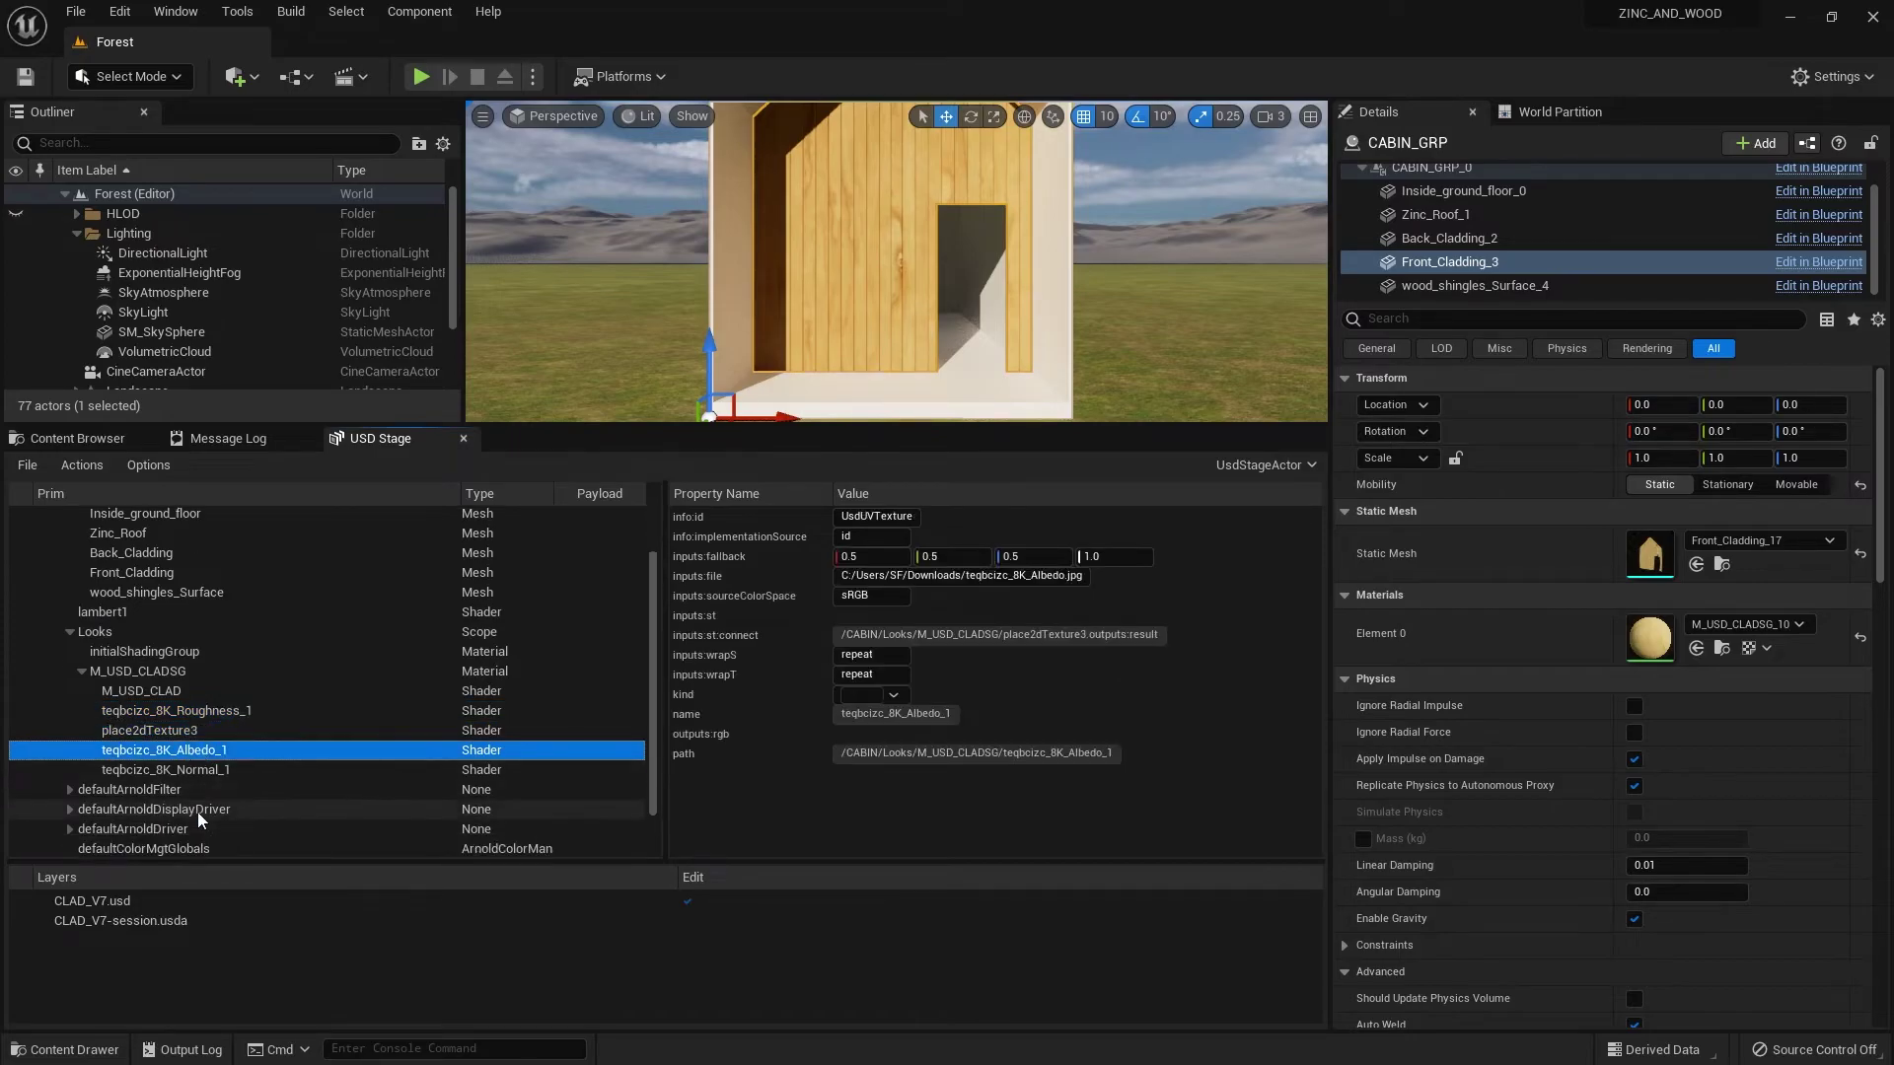
{"action": "left_click", "coordinate": [205, 789]}
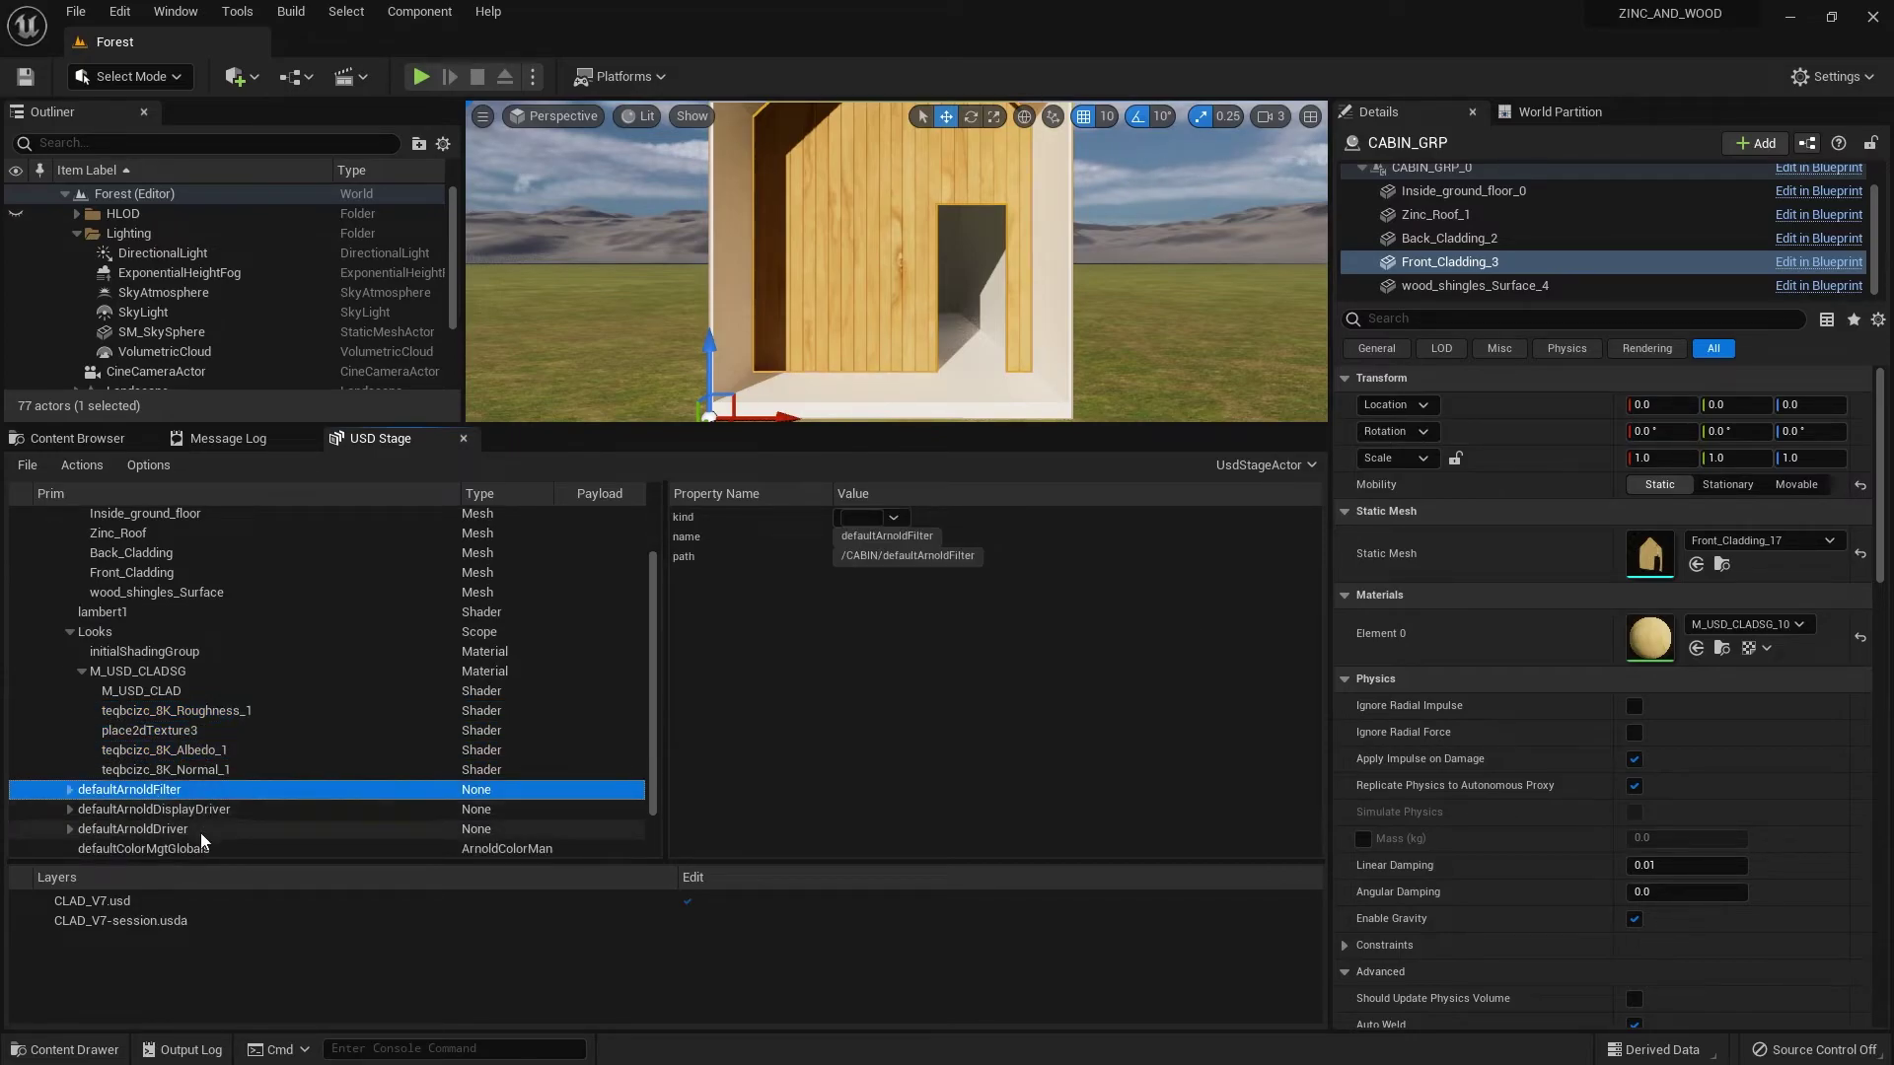
{"action": "left_click", "coordinate": [189, 846], "text": "shift"}
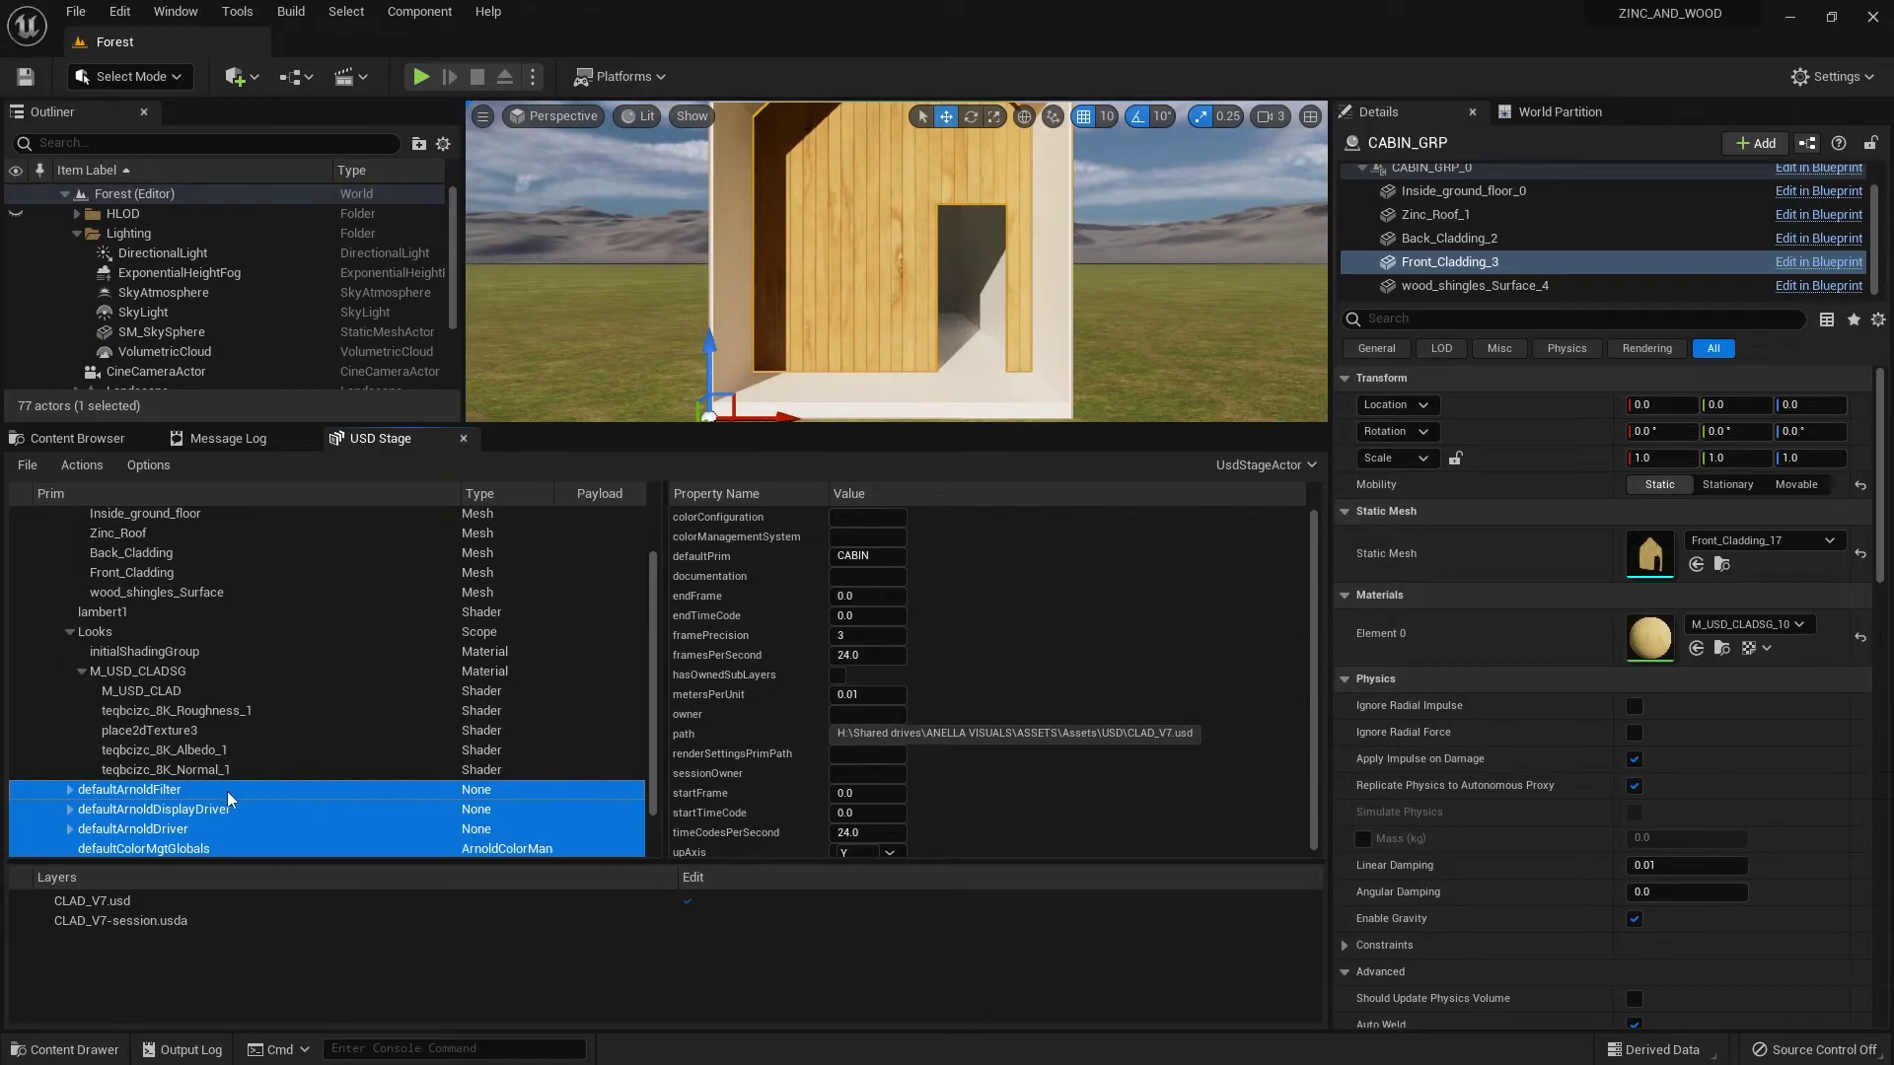
- Collapse M_USD_CLADSG, Looks, CABIN_GRP and CABIN in the prim tree
{"action": "left_click", "coordinate": [77, 679]}
{"action": "left_click", "coordinate": [67, 663]}
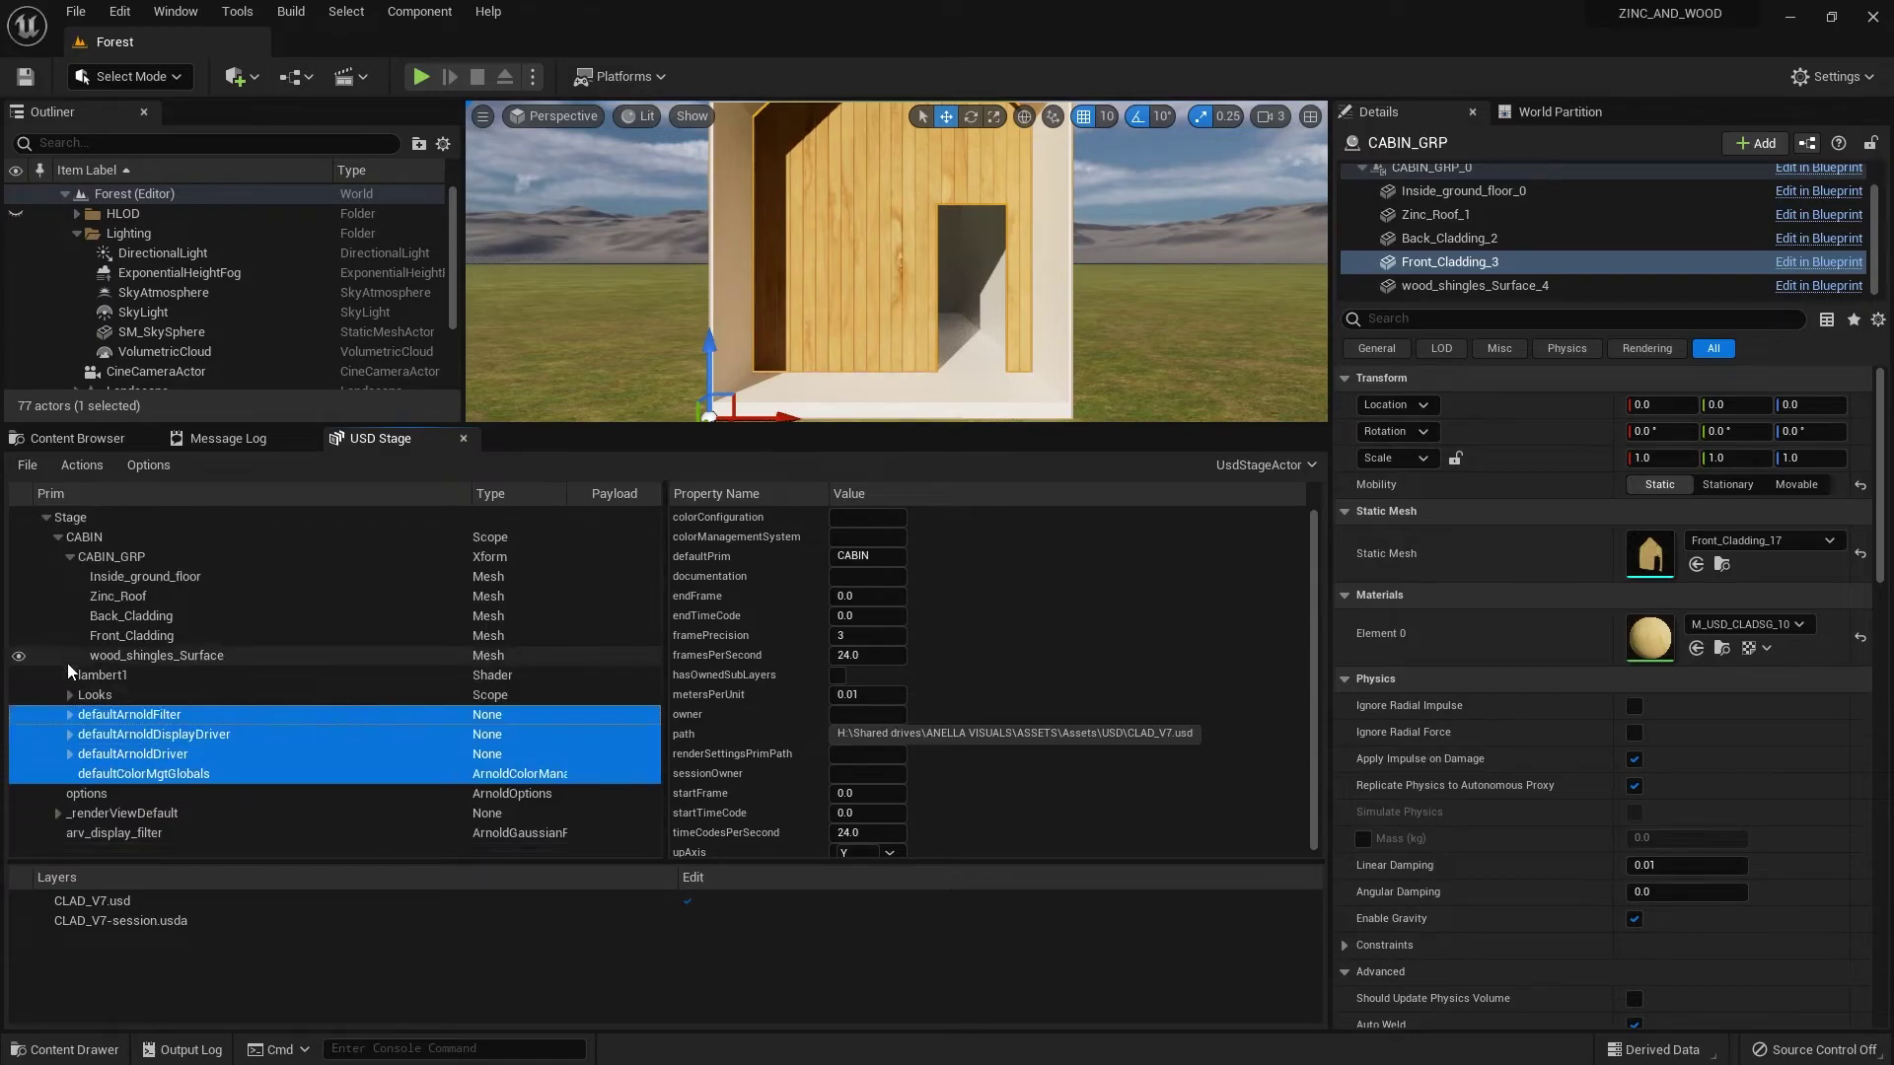
{"action": "left_click", "coordinate": [70, 556]}
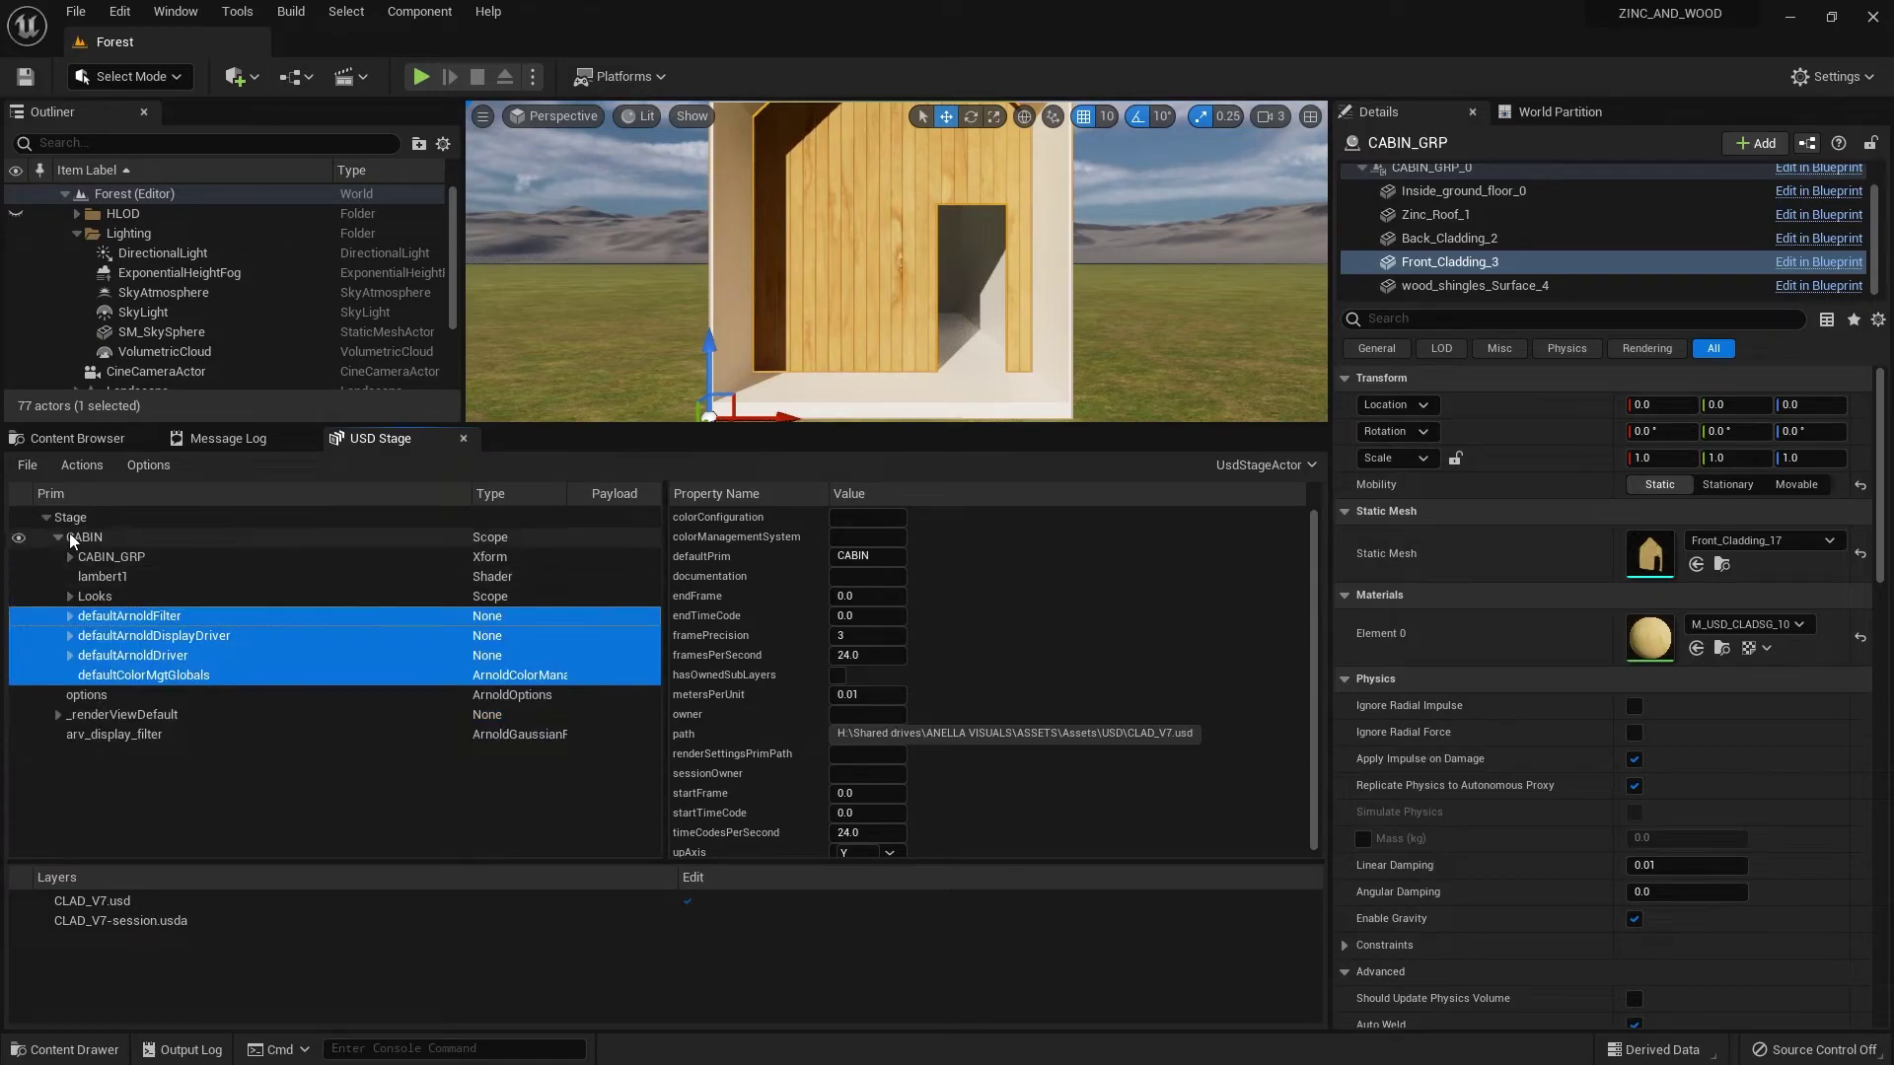
{"action": "left_click", "coordinate": [59, 537]}
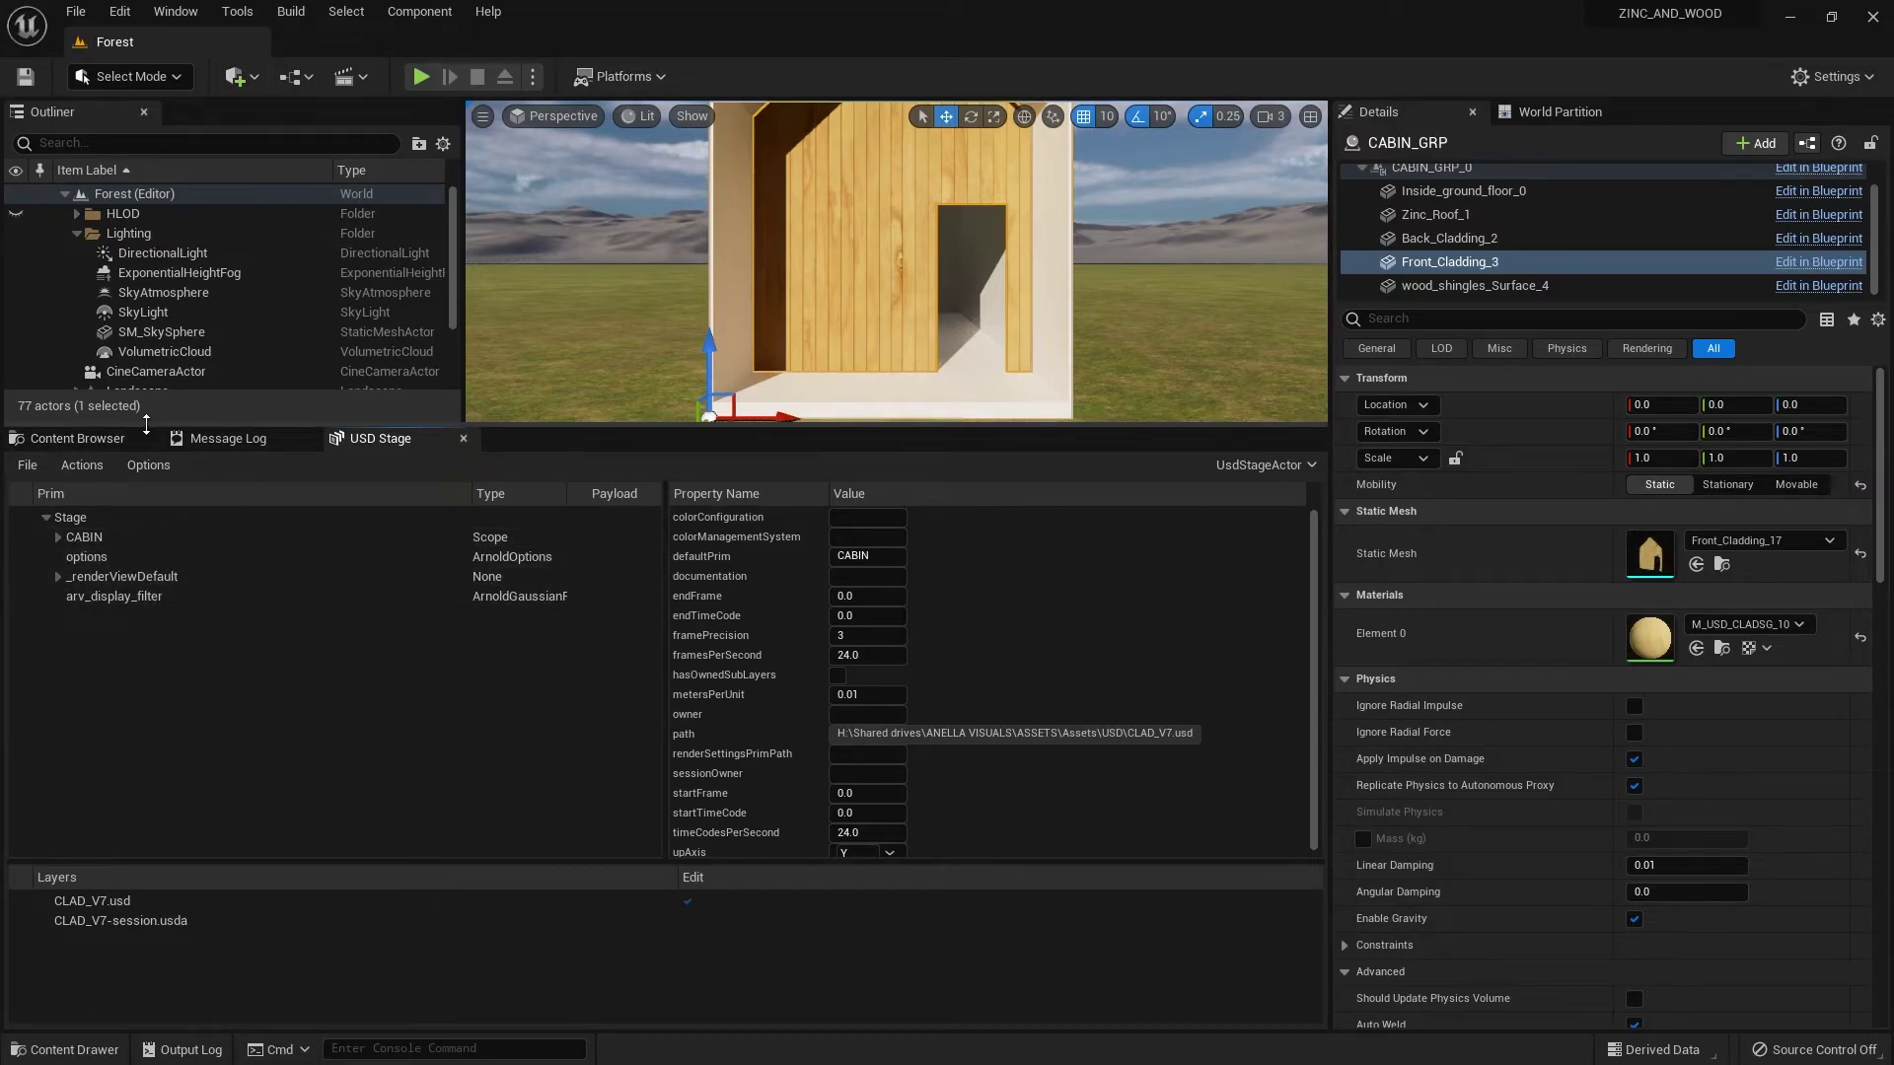
- Shrink the USD Stage panel, open Front_Cladding_3's Front_Cladding_17 static mesh, and maximize its editor
{"action": "left_click_drag", "start_coordinate": [197, 427], "coordinate": [296, 757]}
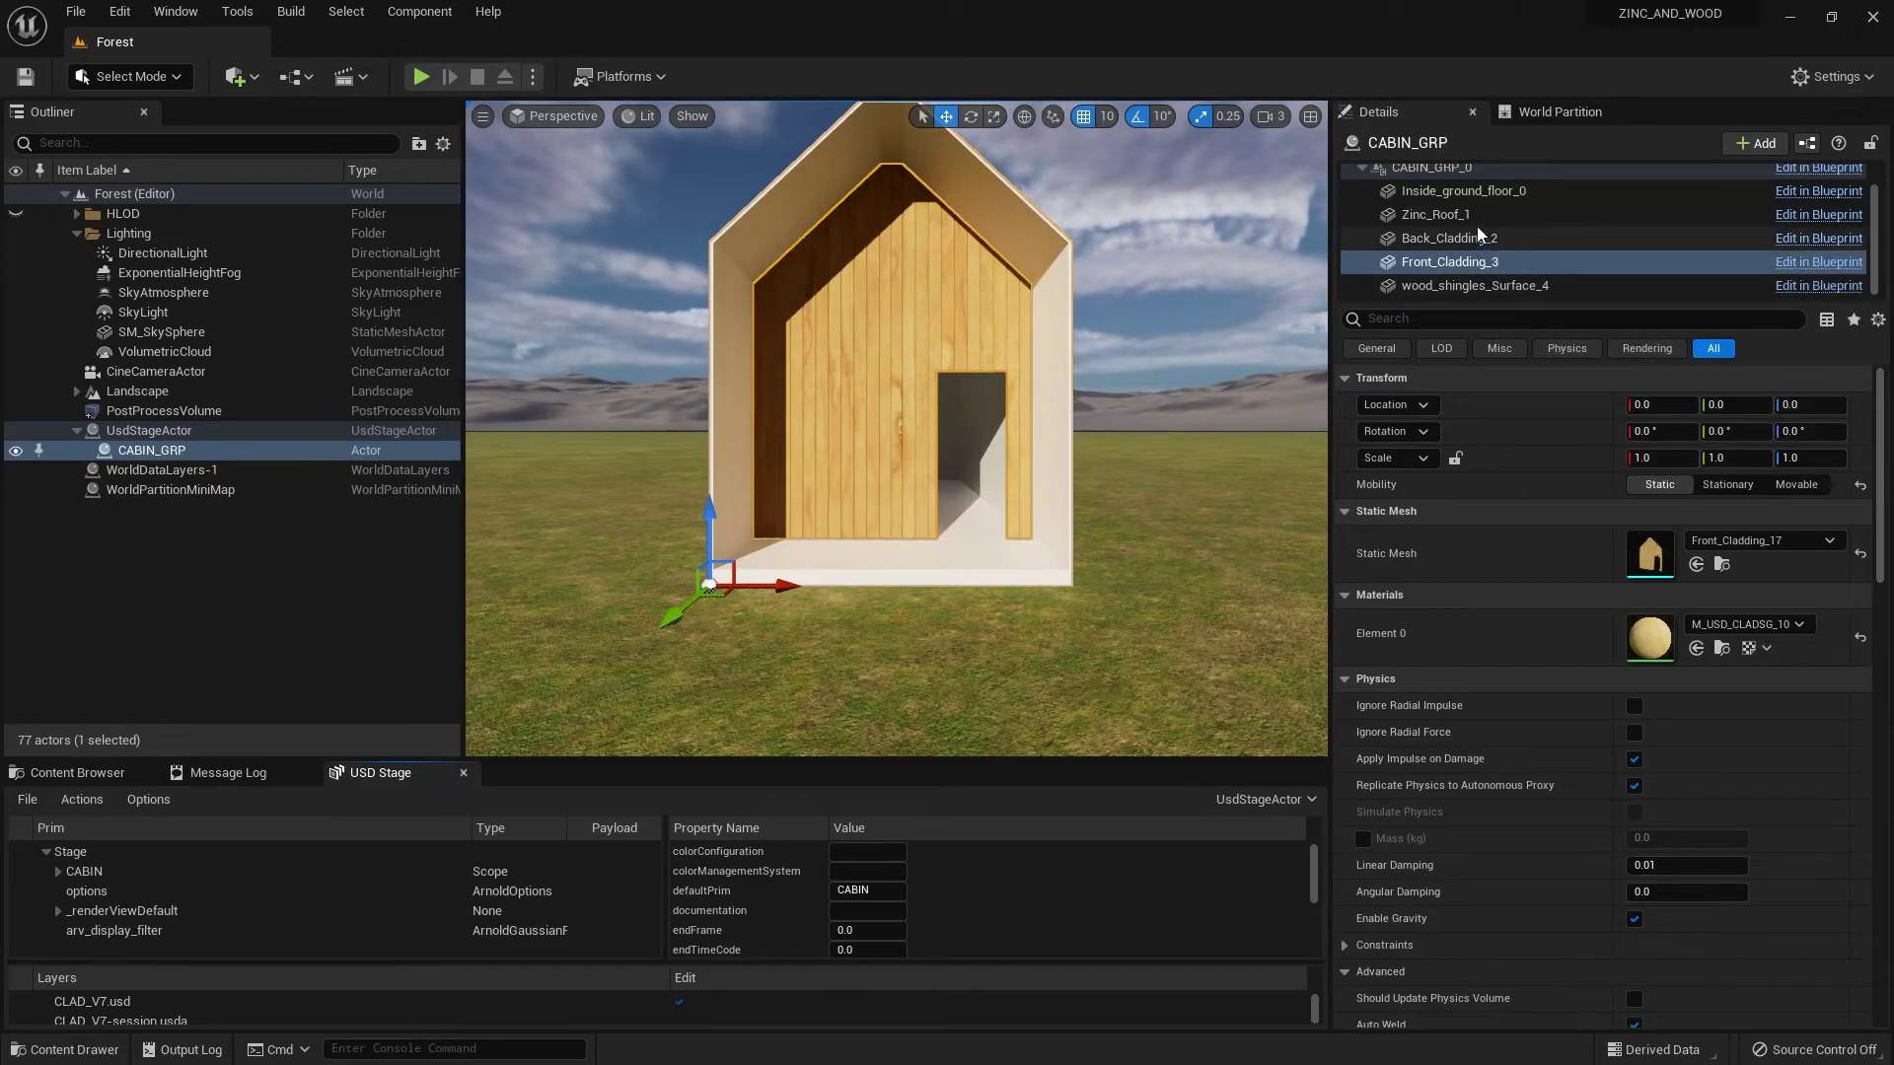
{"action": "left_click", "coordinate": [1452, 240]}
{"action": "left_click", "coordinate": [1449, 262]}
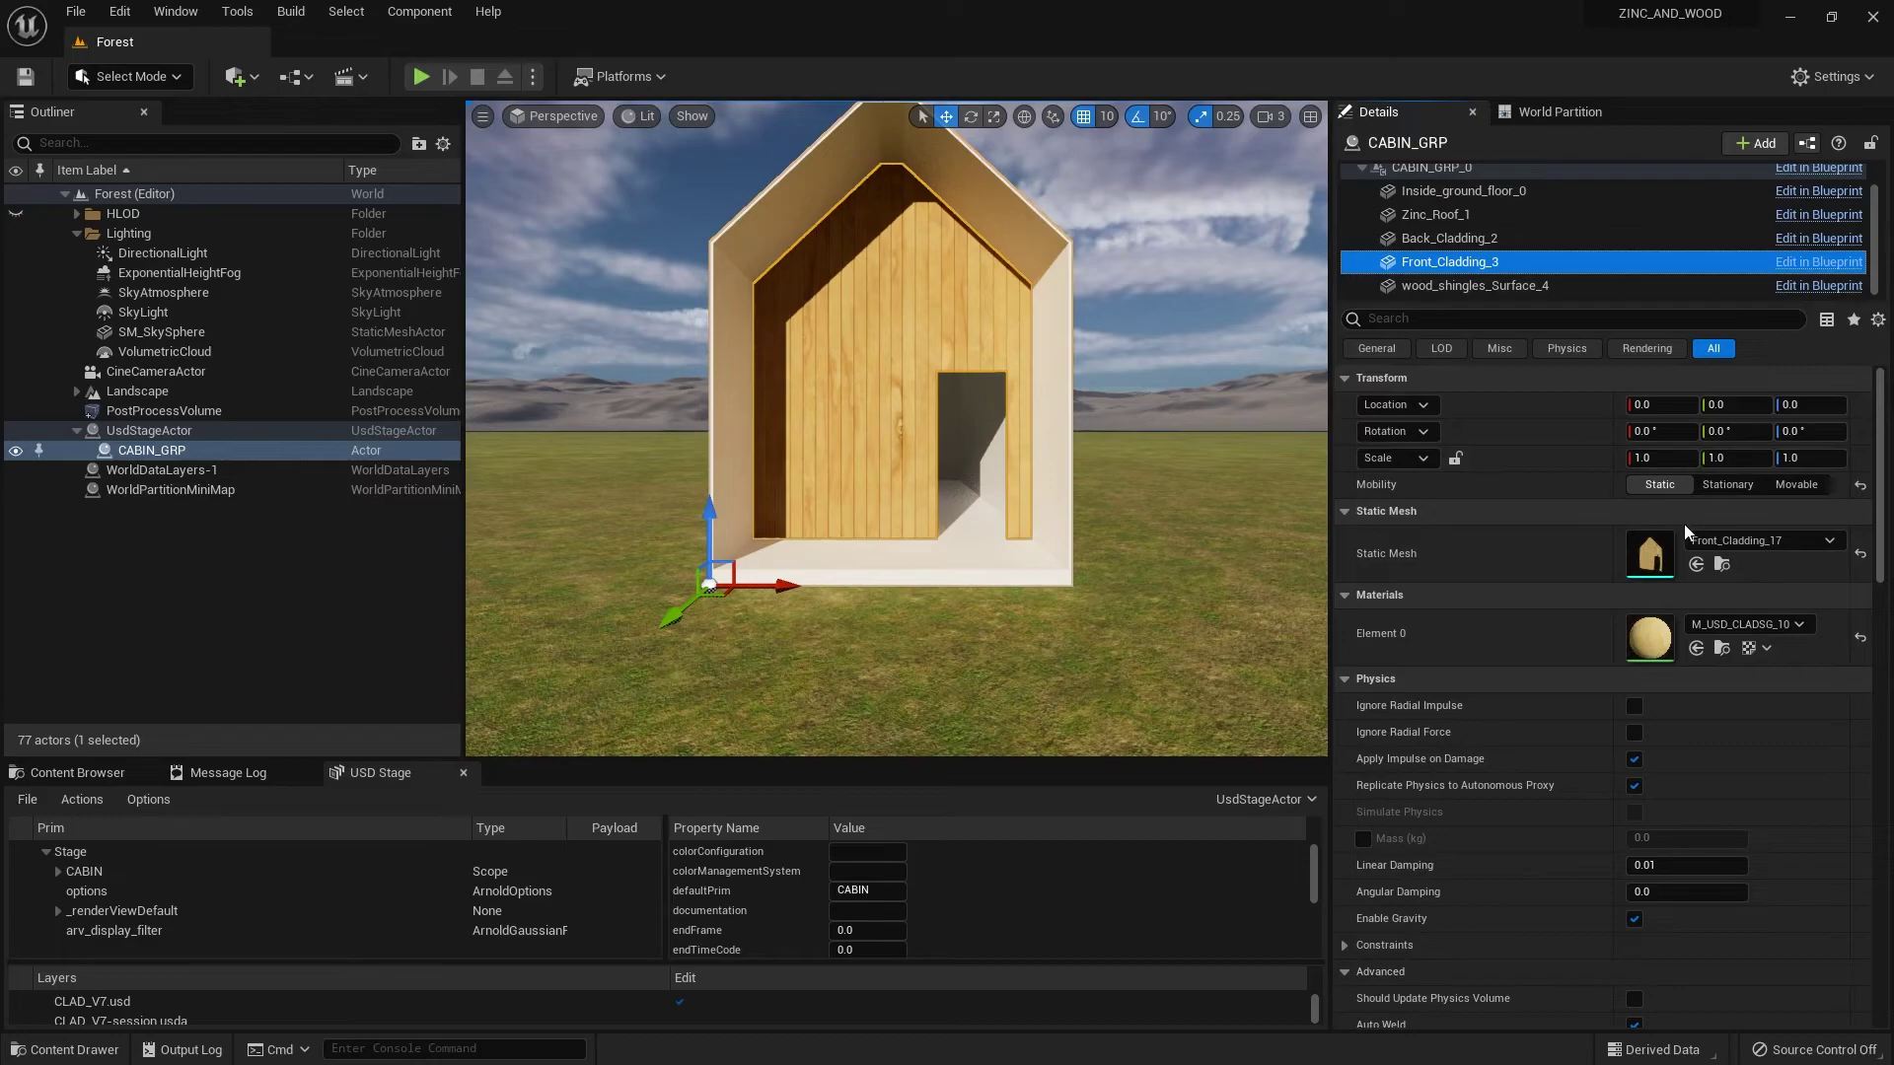
{"action": "left_click", "coordinate": [1645, 552]}
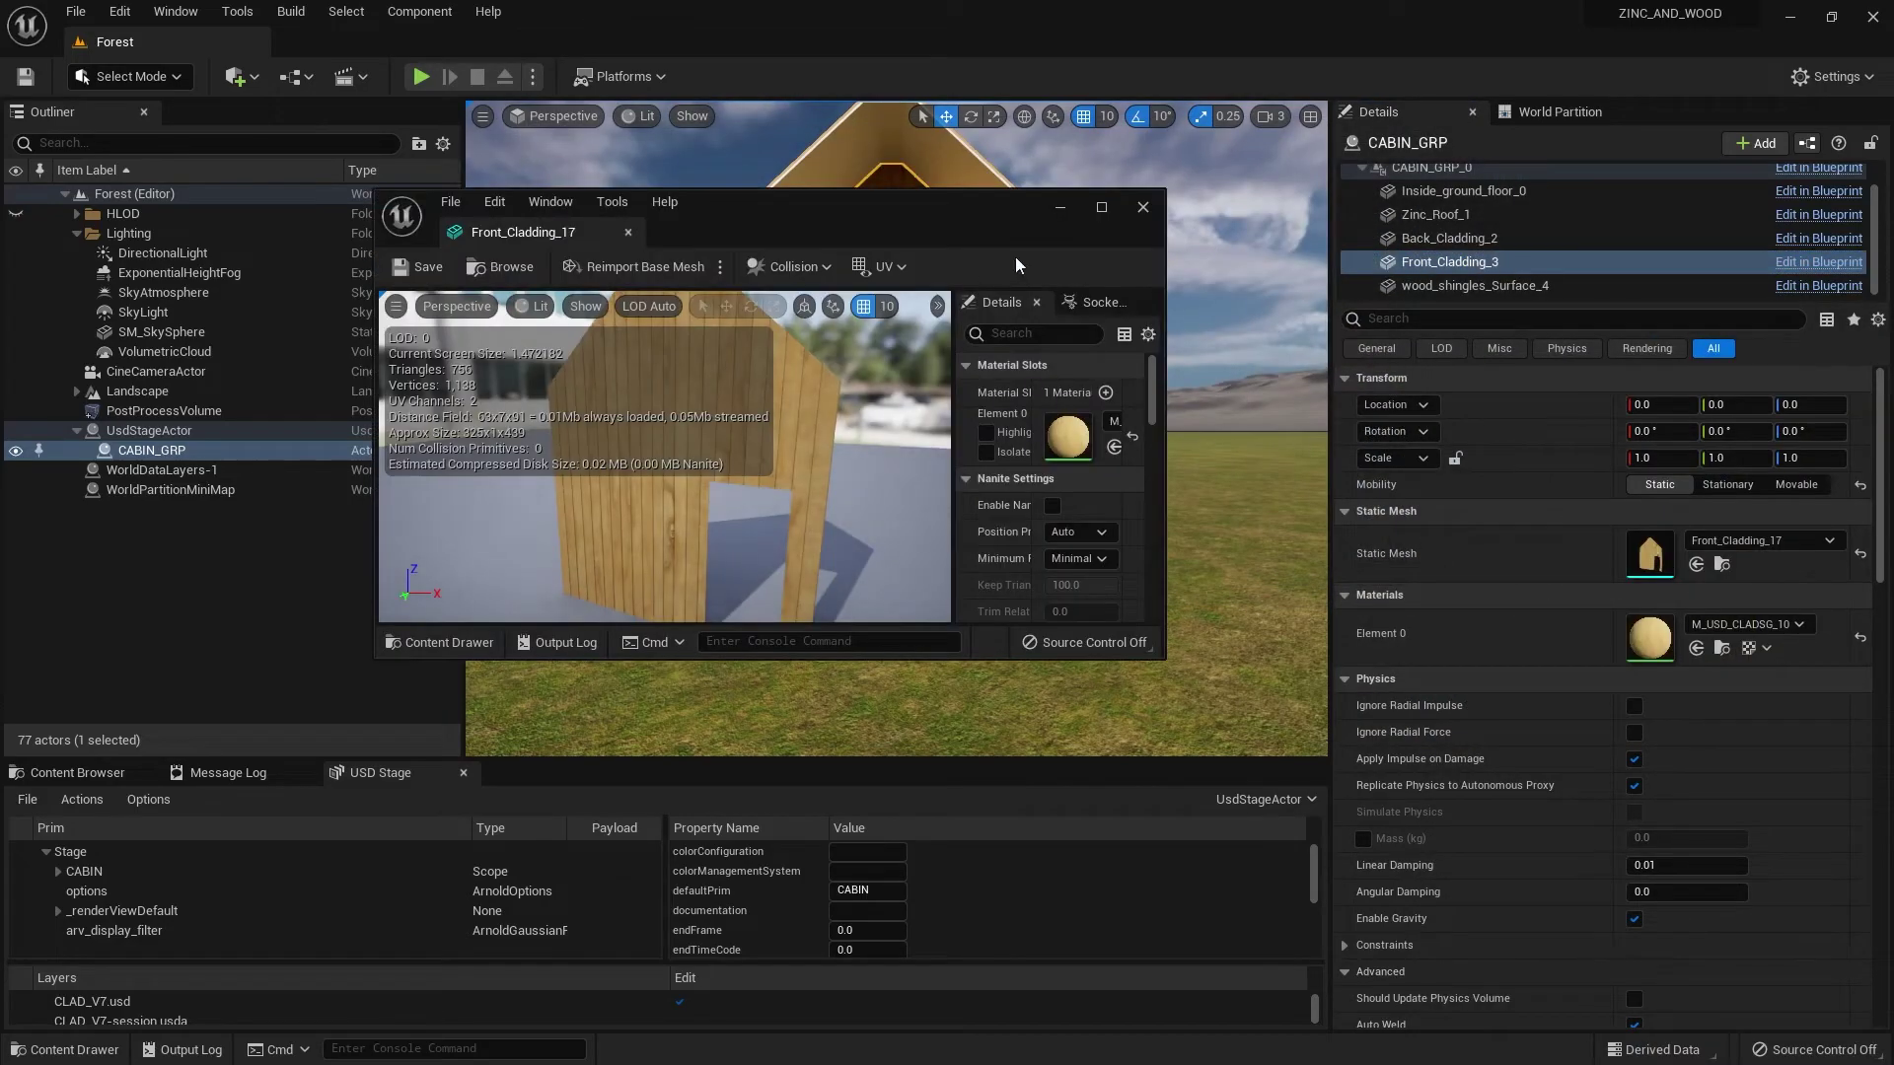
{"action": "double_click", "coordinate": [1108, 227]}
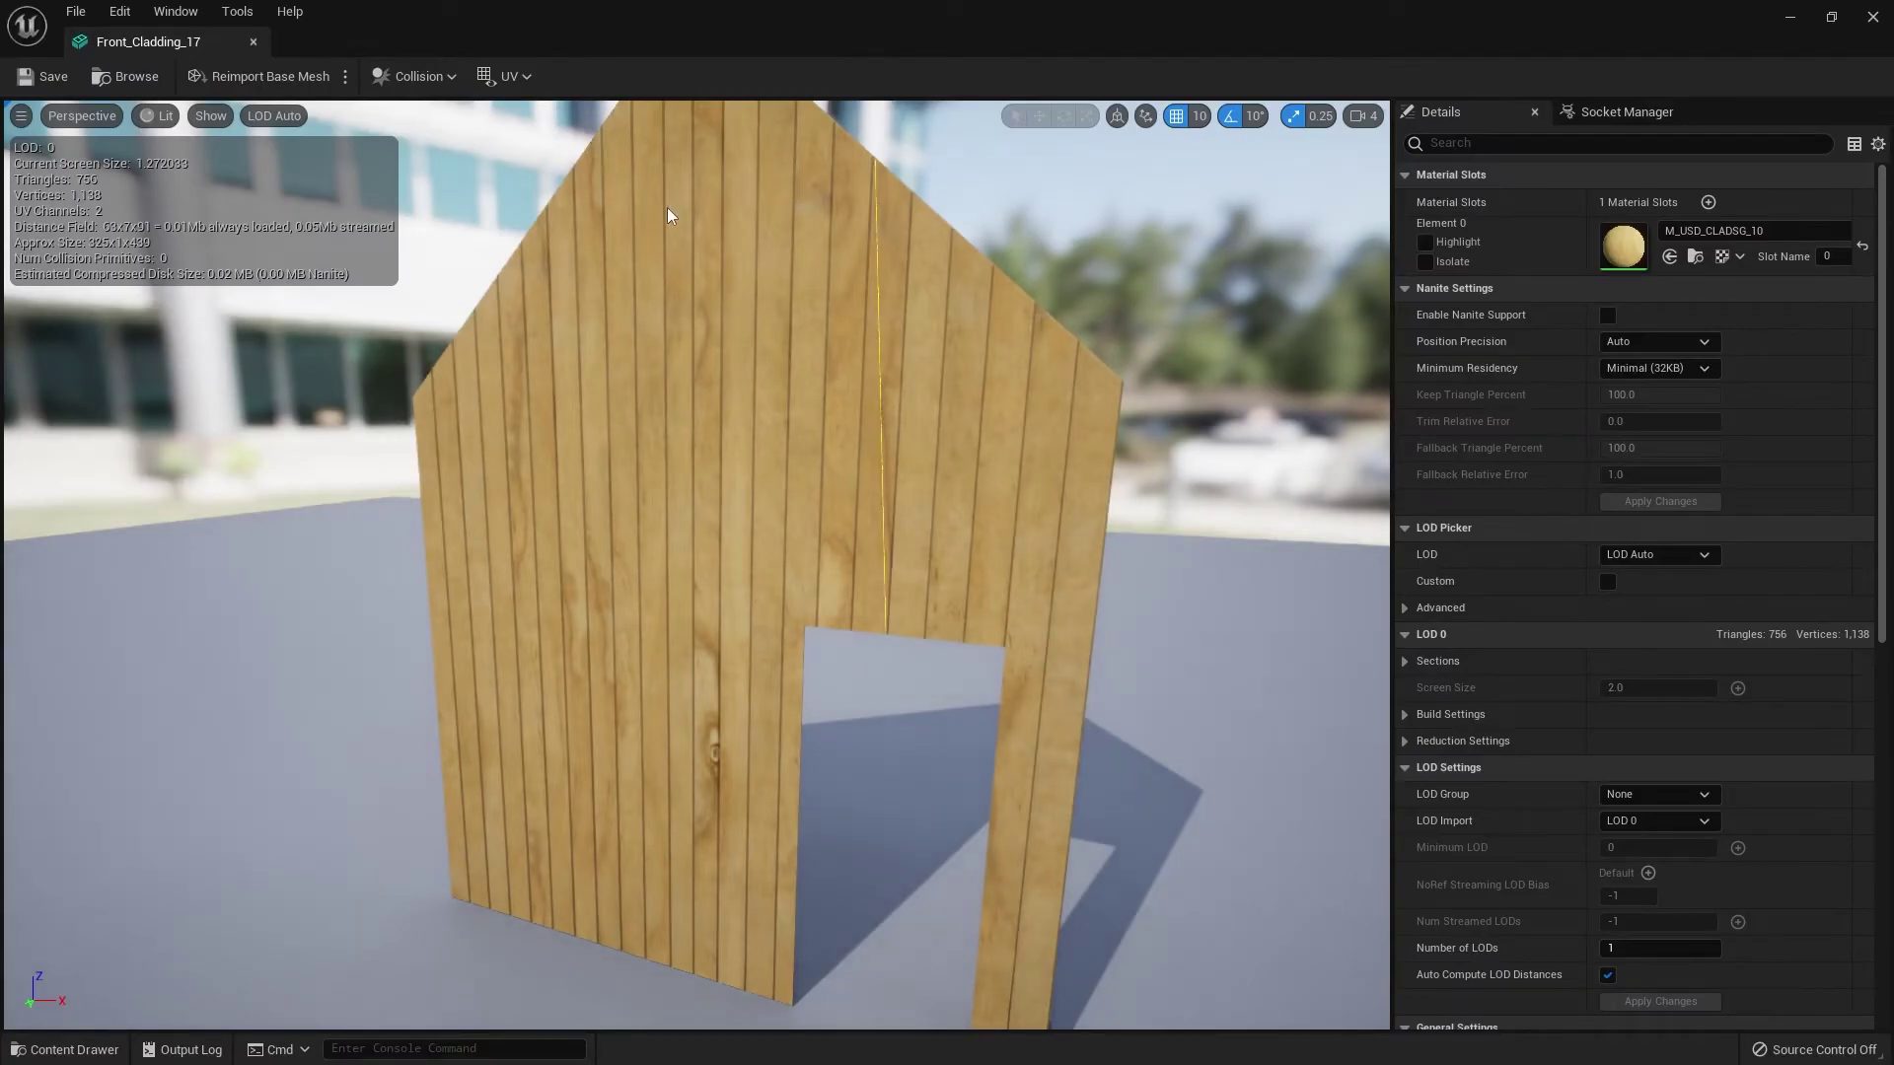
- Overlay the UV Channel 1 and UV Channel 0 layouts on the mesh preview
{"action": "left_click", "coordinate": [509, 76]}
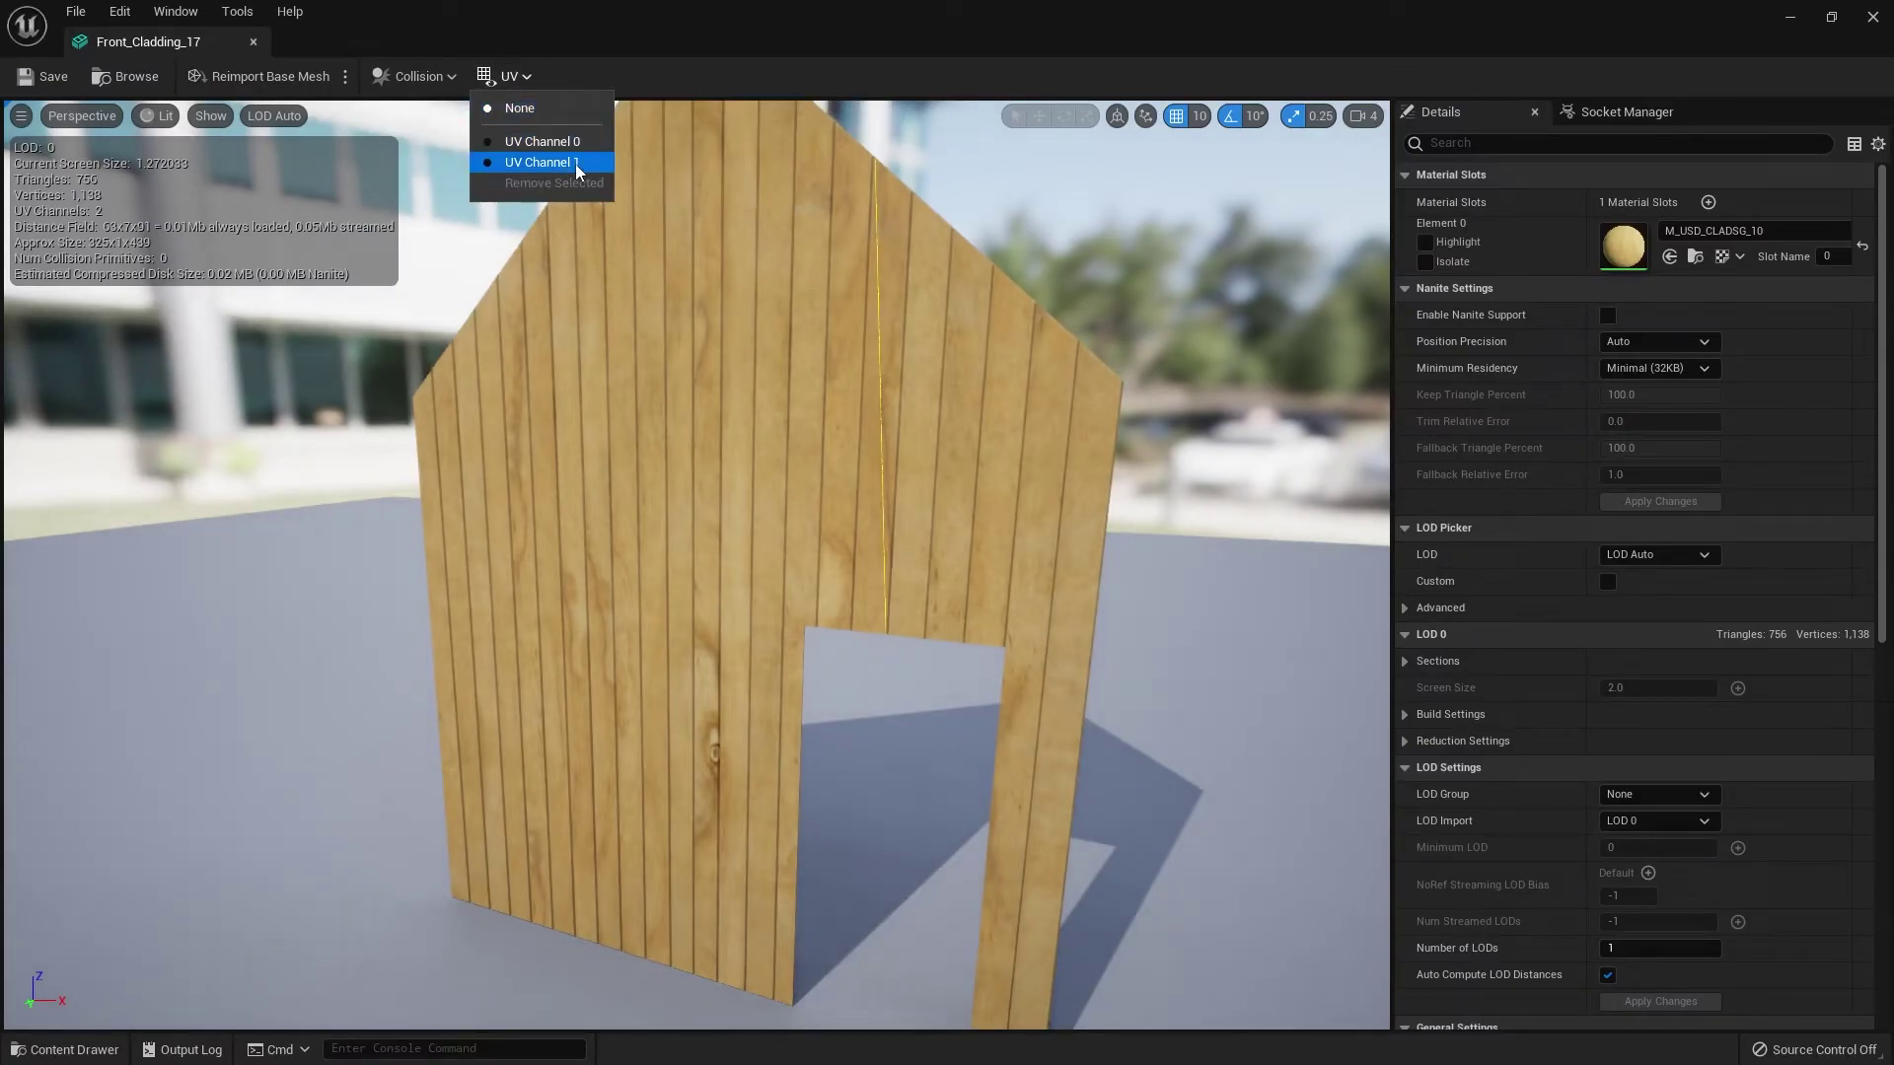
{"action": "left_click", "coordinate": [578, 158]}
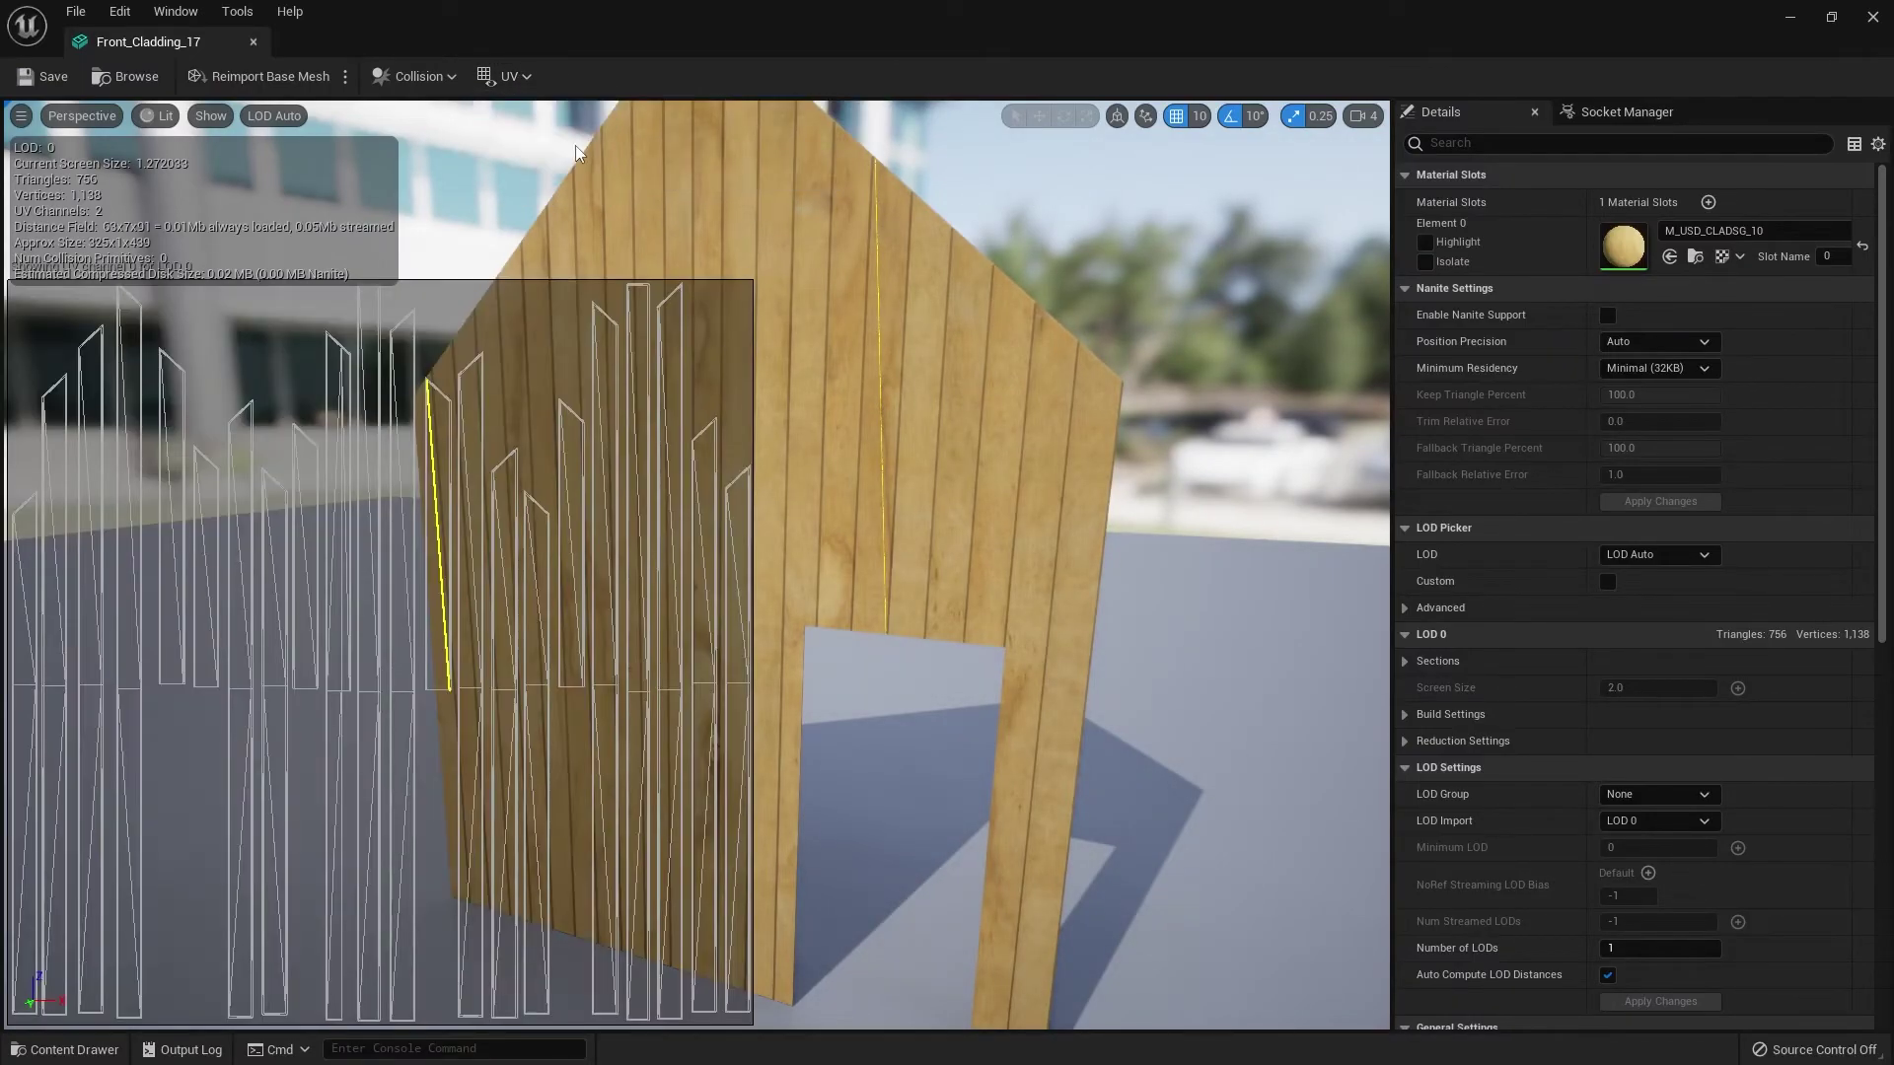
{"action": "left_click", "coordinate": [509, 76]}
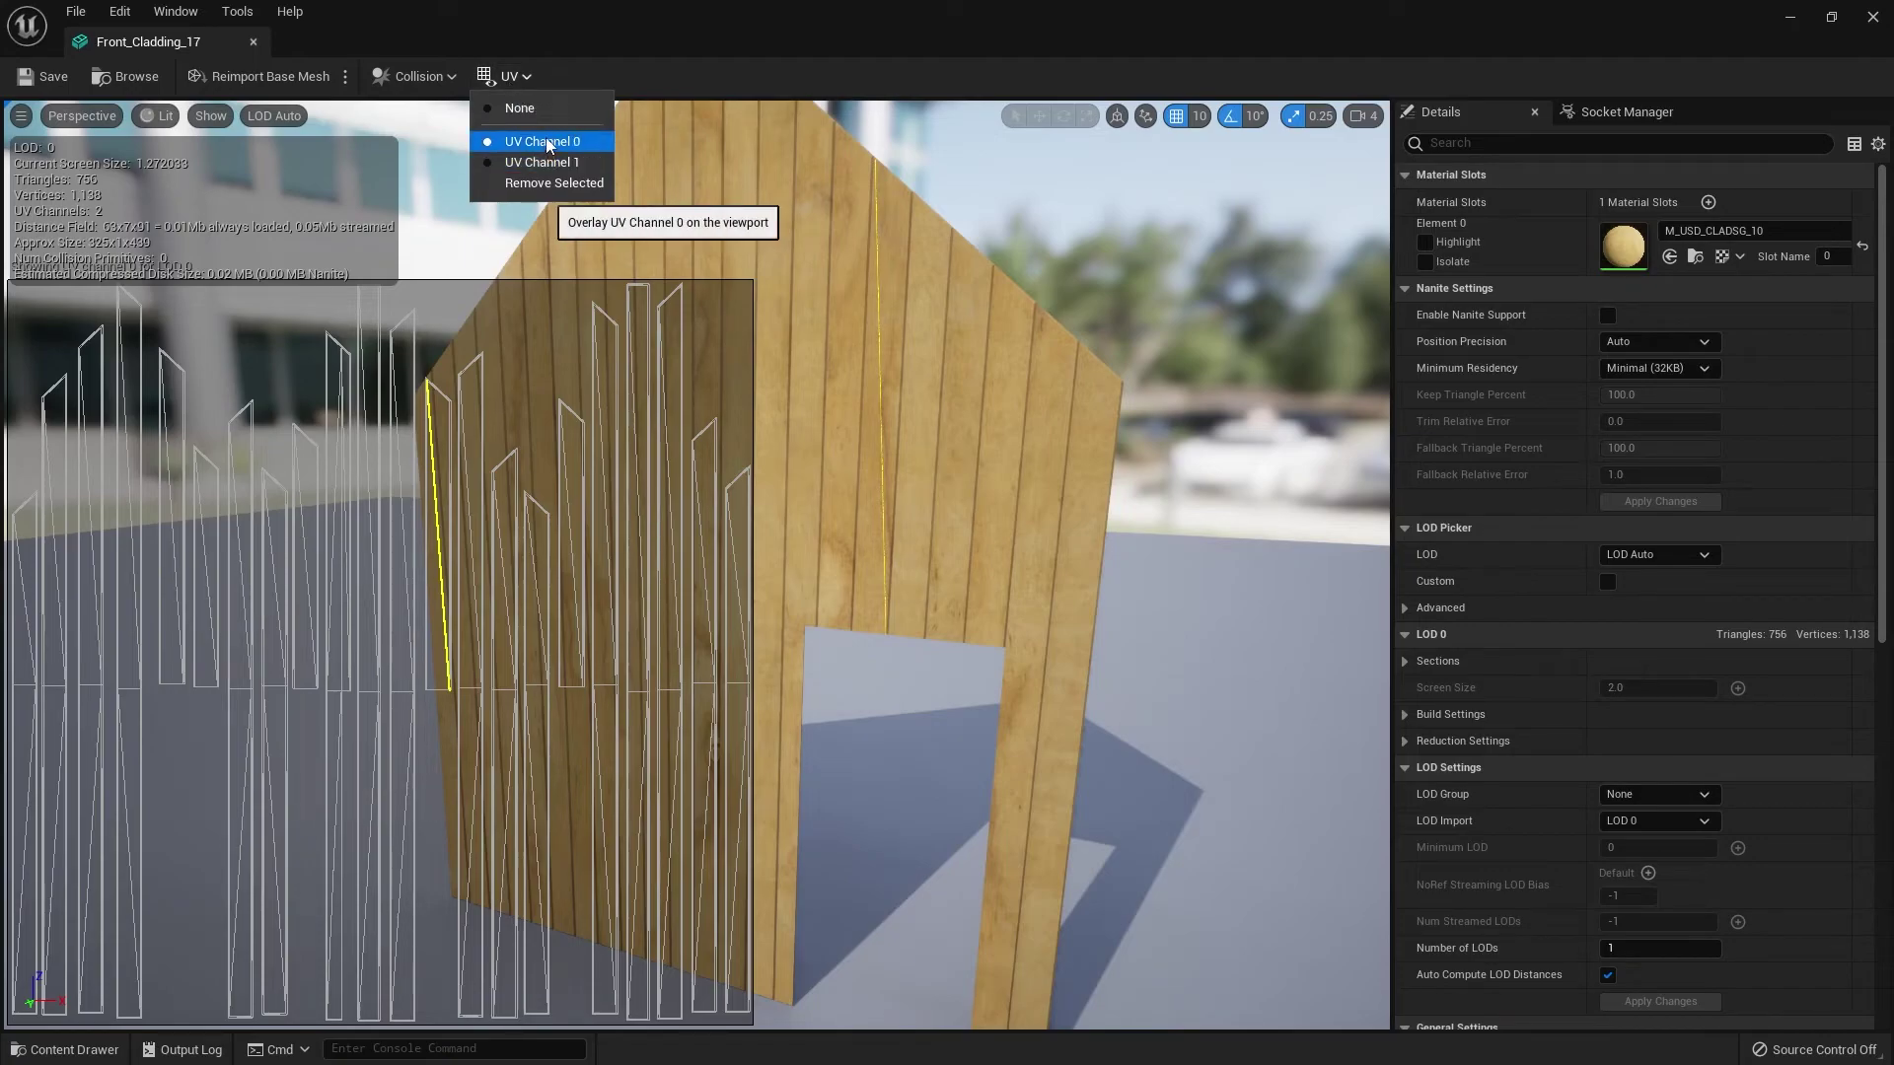
{"action": "left_click", "coordinate": [556, 139]}
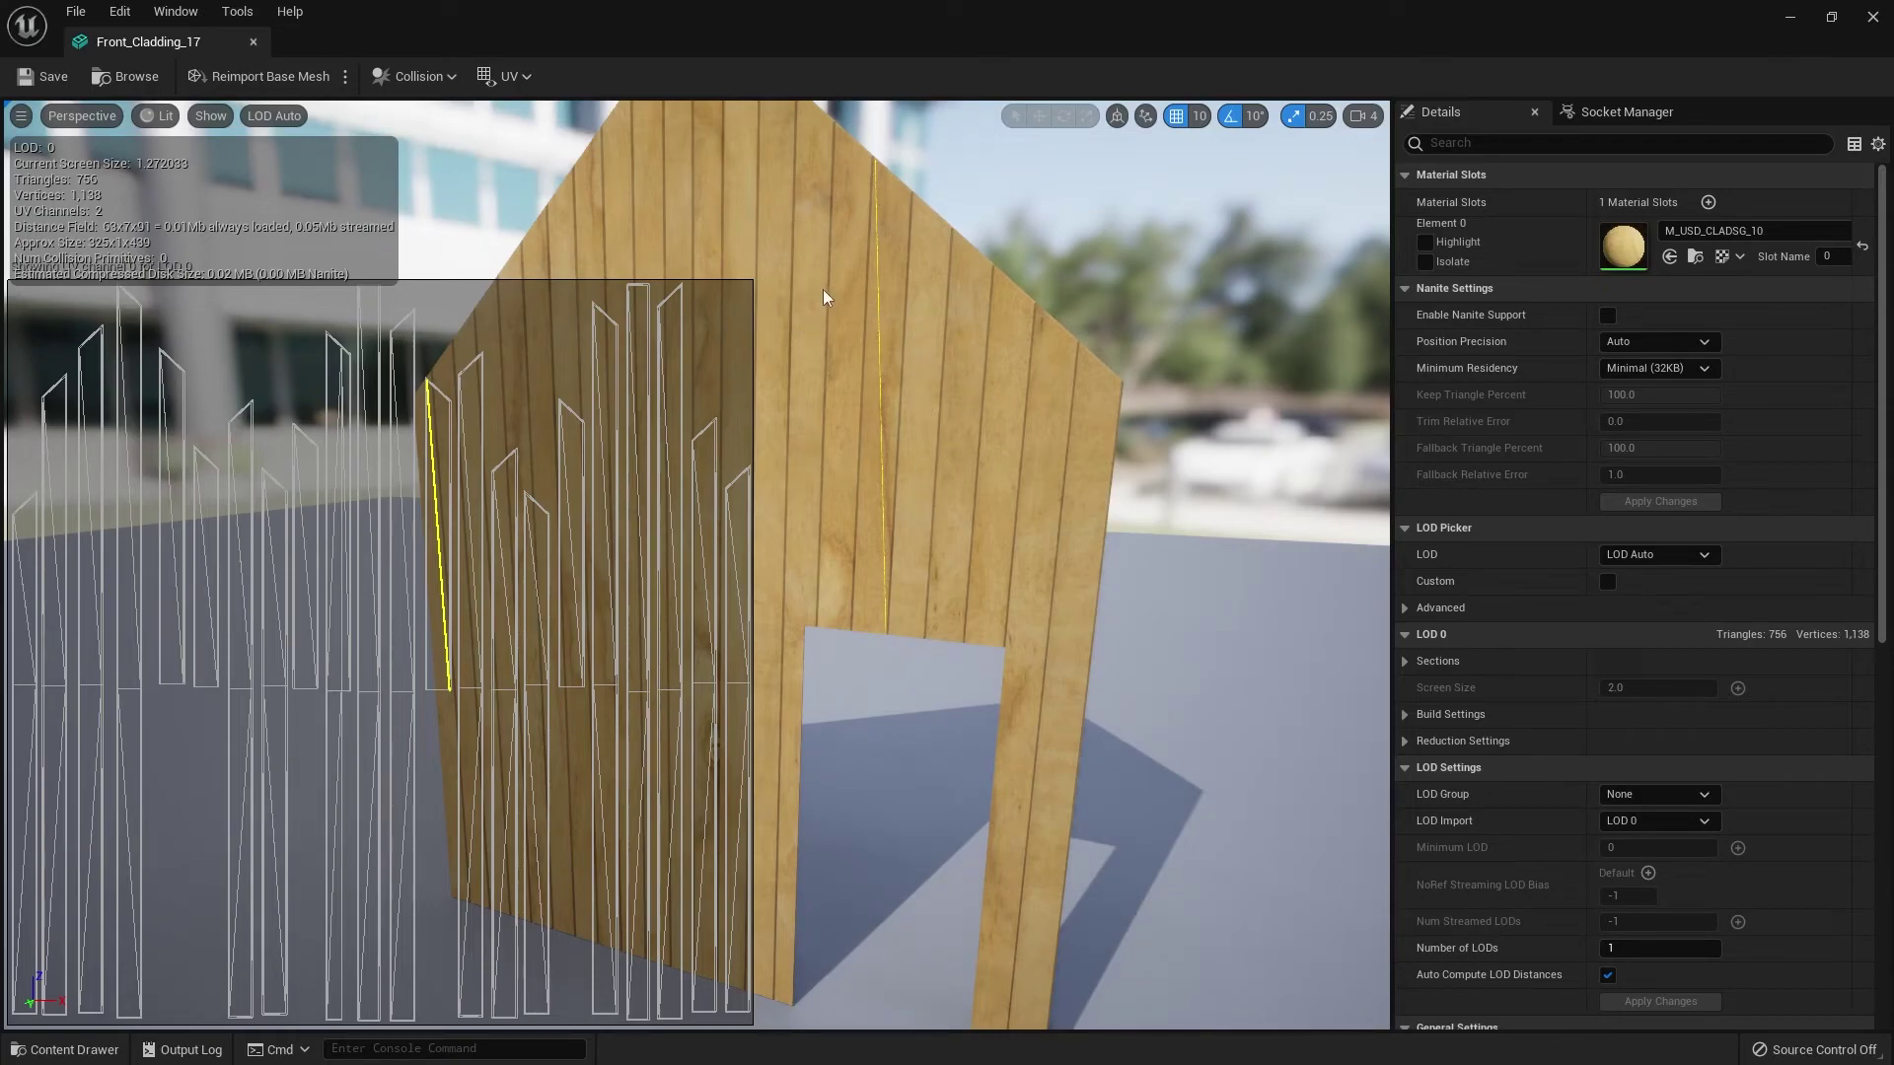
{"action": "left_click", "coordinate": [507, 76]}
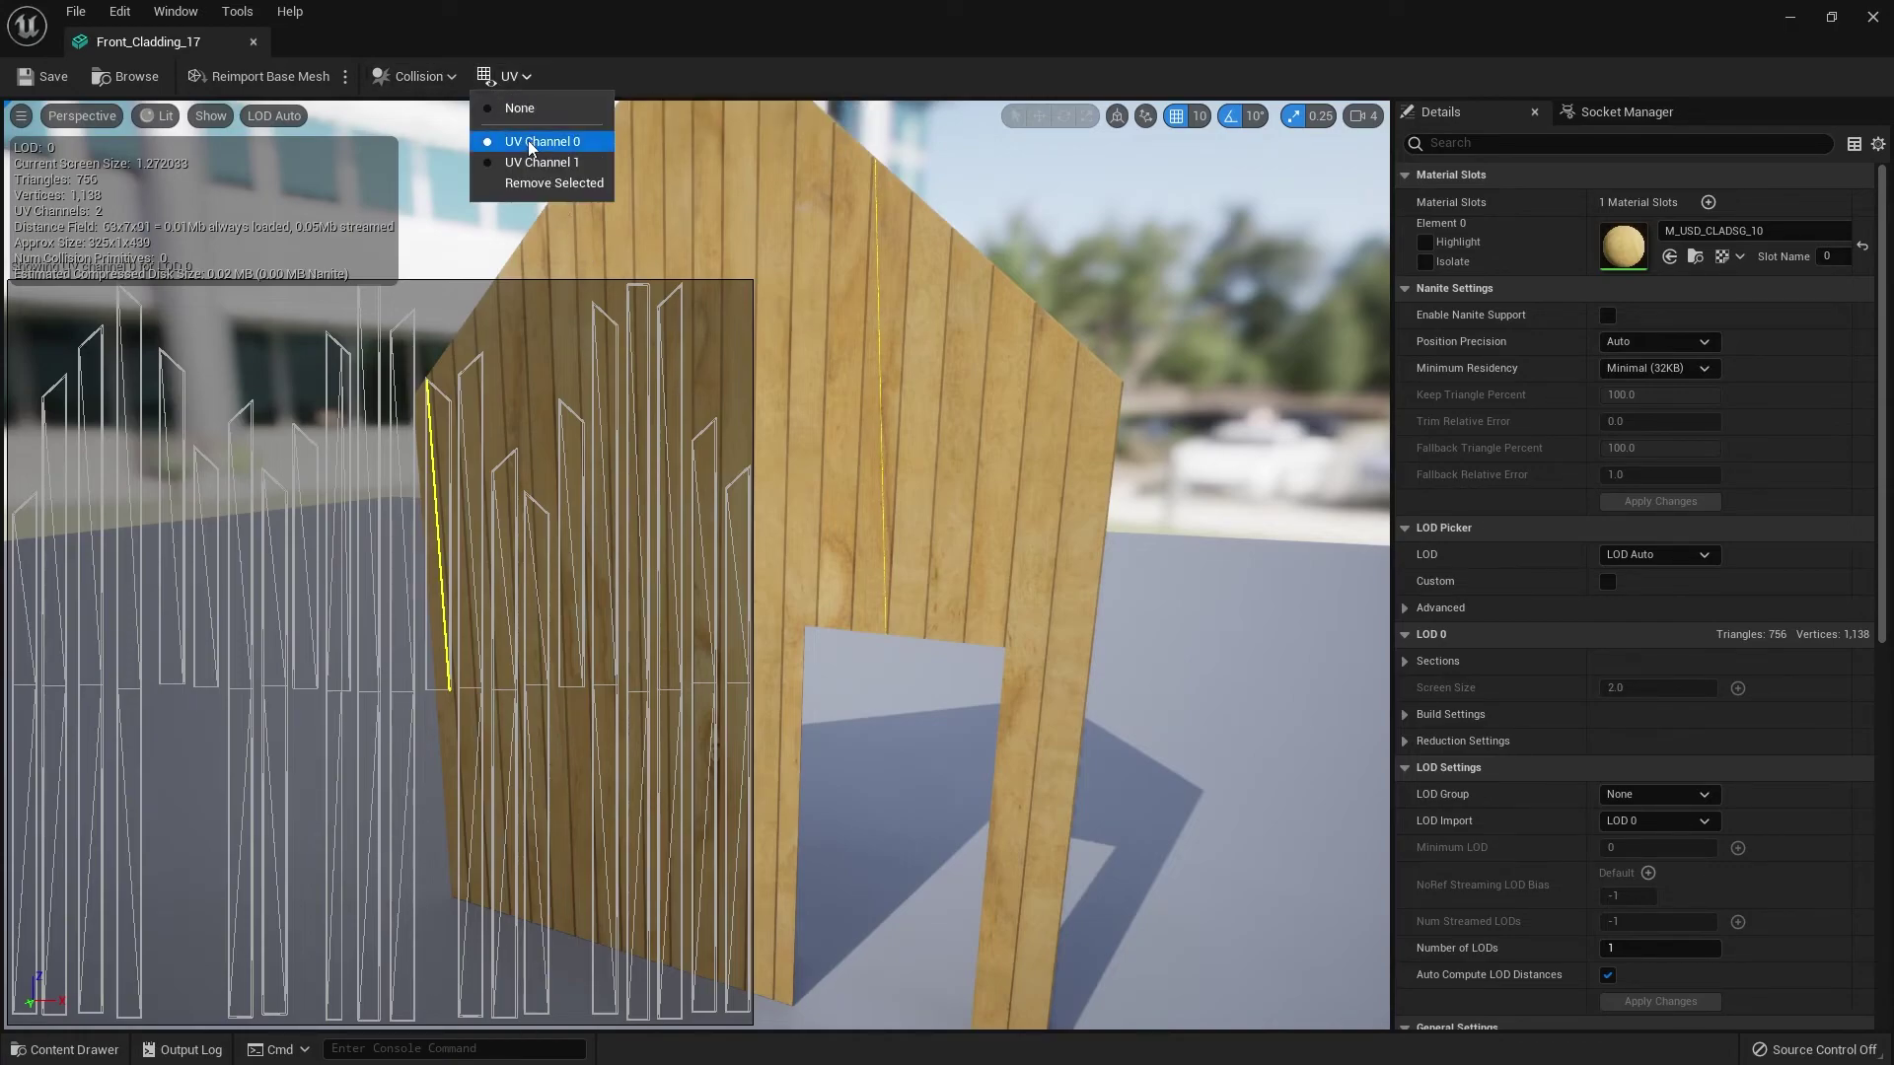
{"action": "left_click", "coordinate": [548, 158]}
{"action": "left_click", "coordinate": [510, 76]}
{"action": "left_click", "coordinate": [536, 132]}
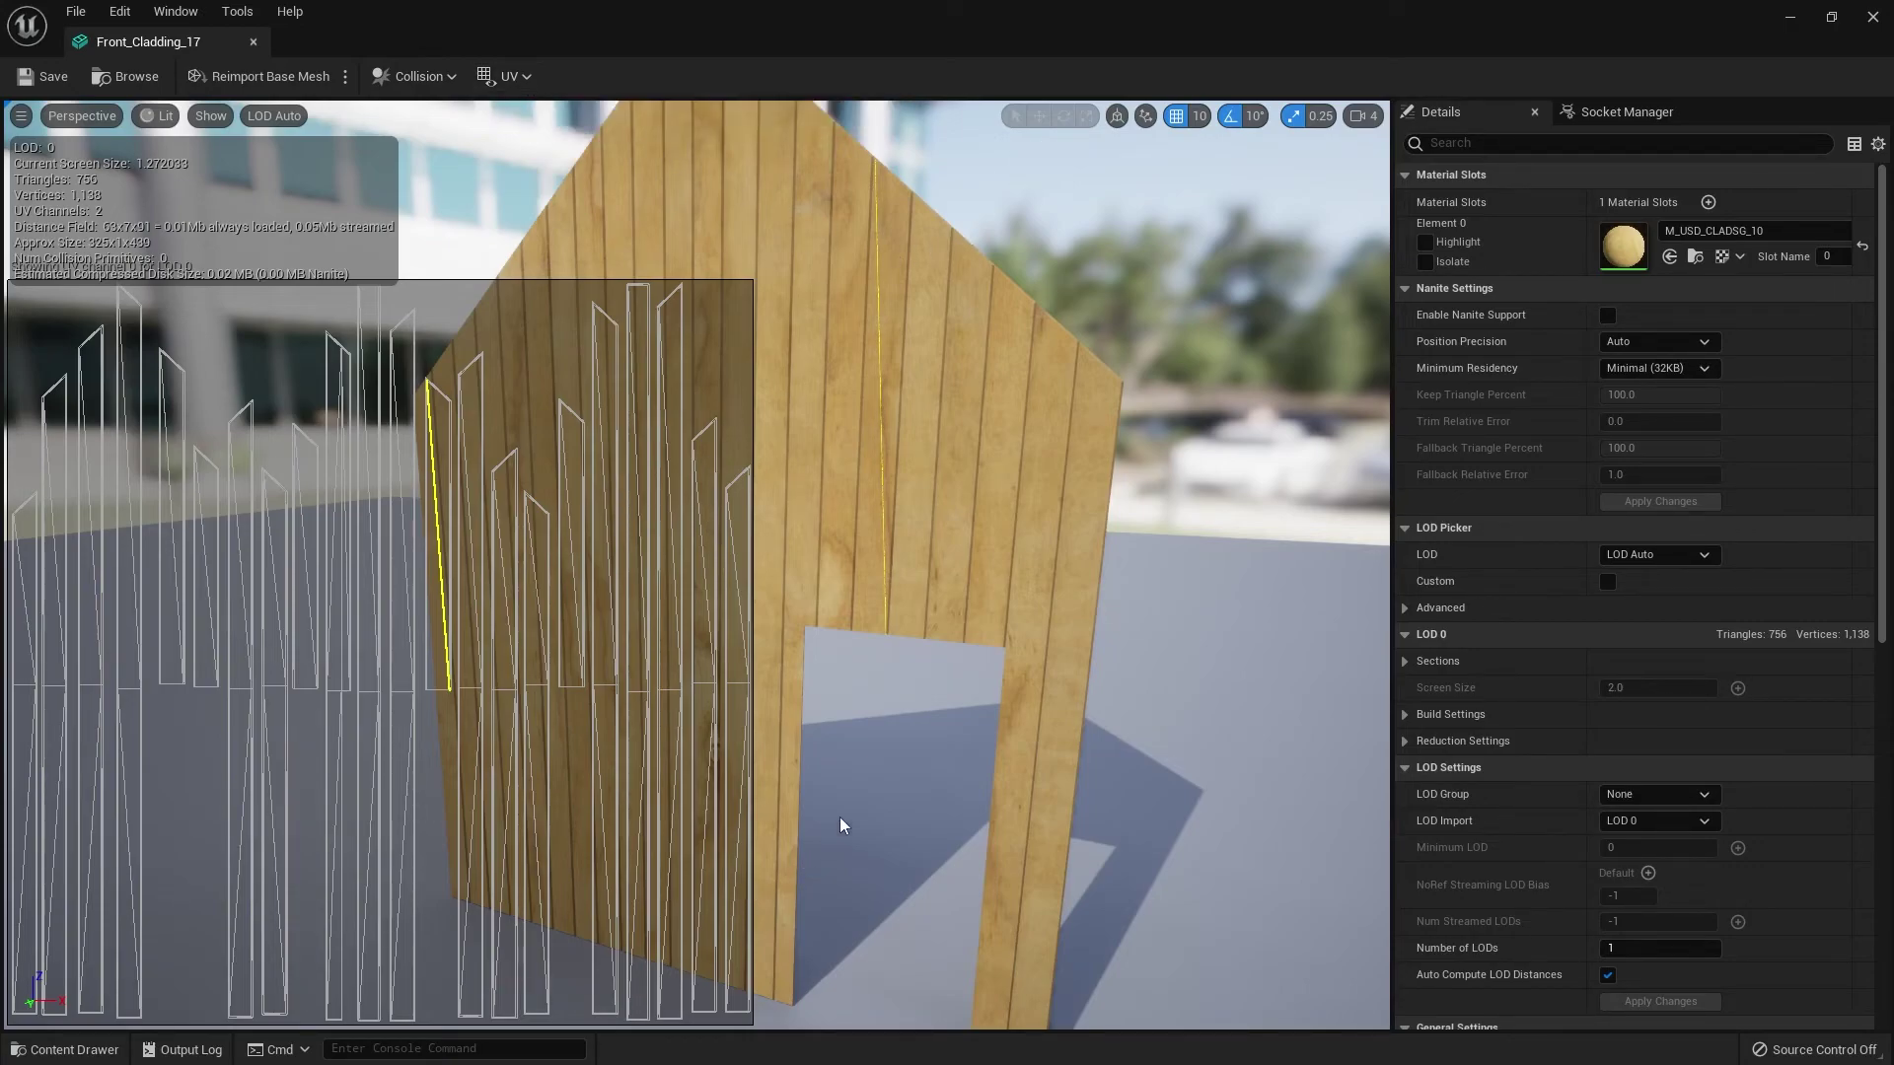
{"action": "key", "text": "alt+Tab"}
- In Maya, select Front_Cladding and show its UV shells in the UV Editor
{"action": "left_click", "coordinate": [1113, 422]}
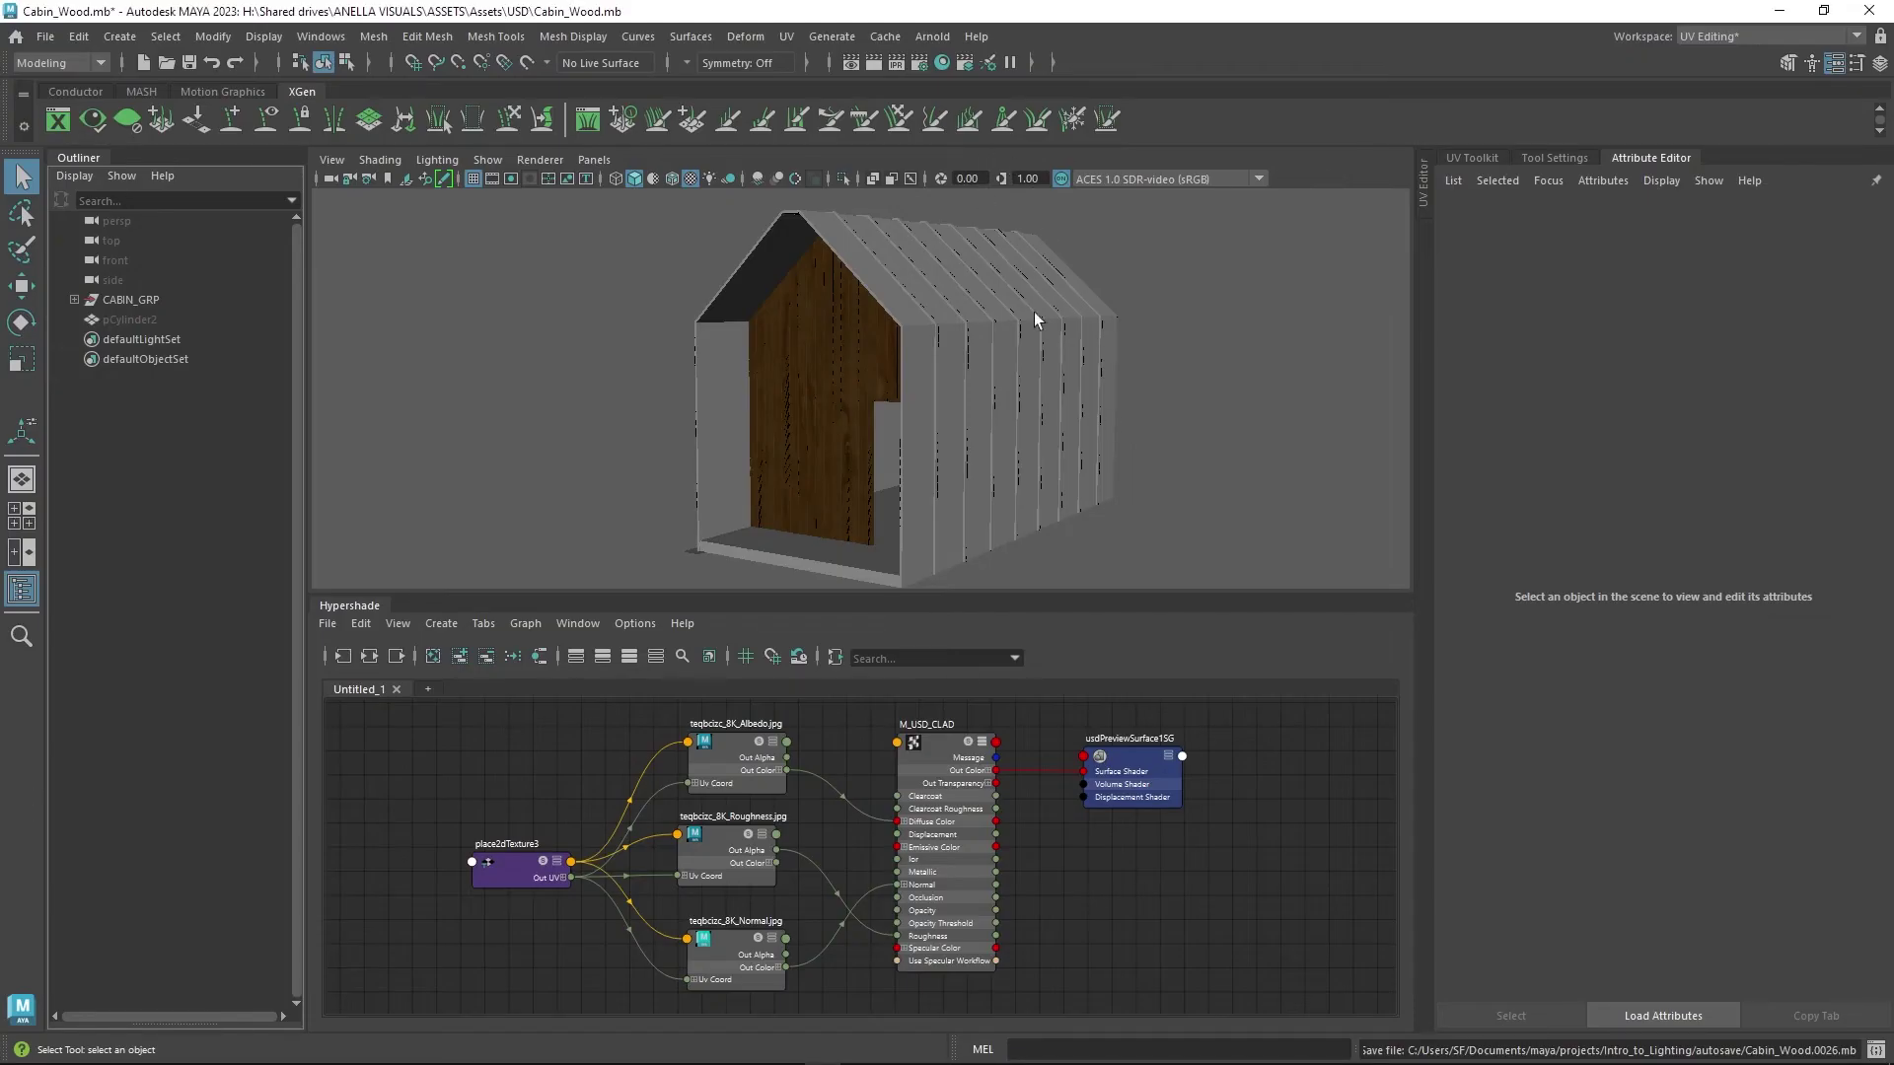
{"action": "left_click", "coordinate": [814, 325]}
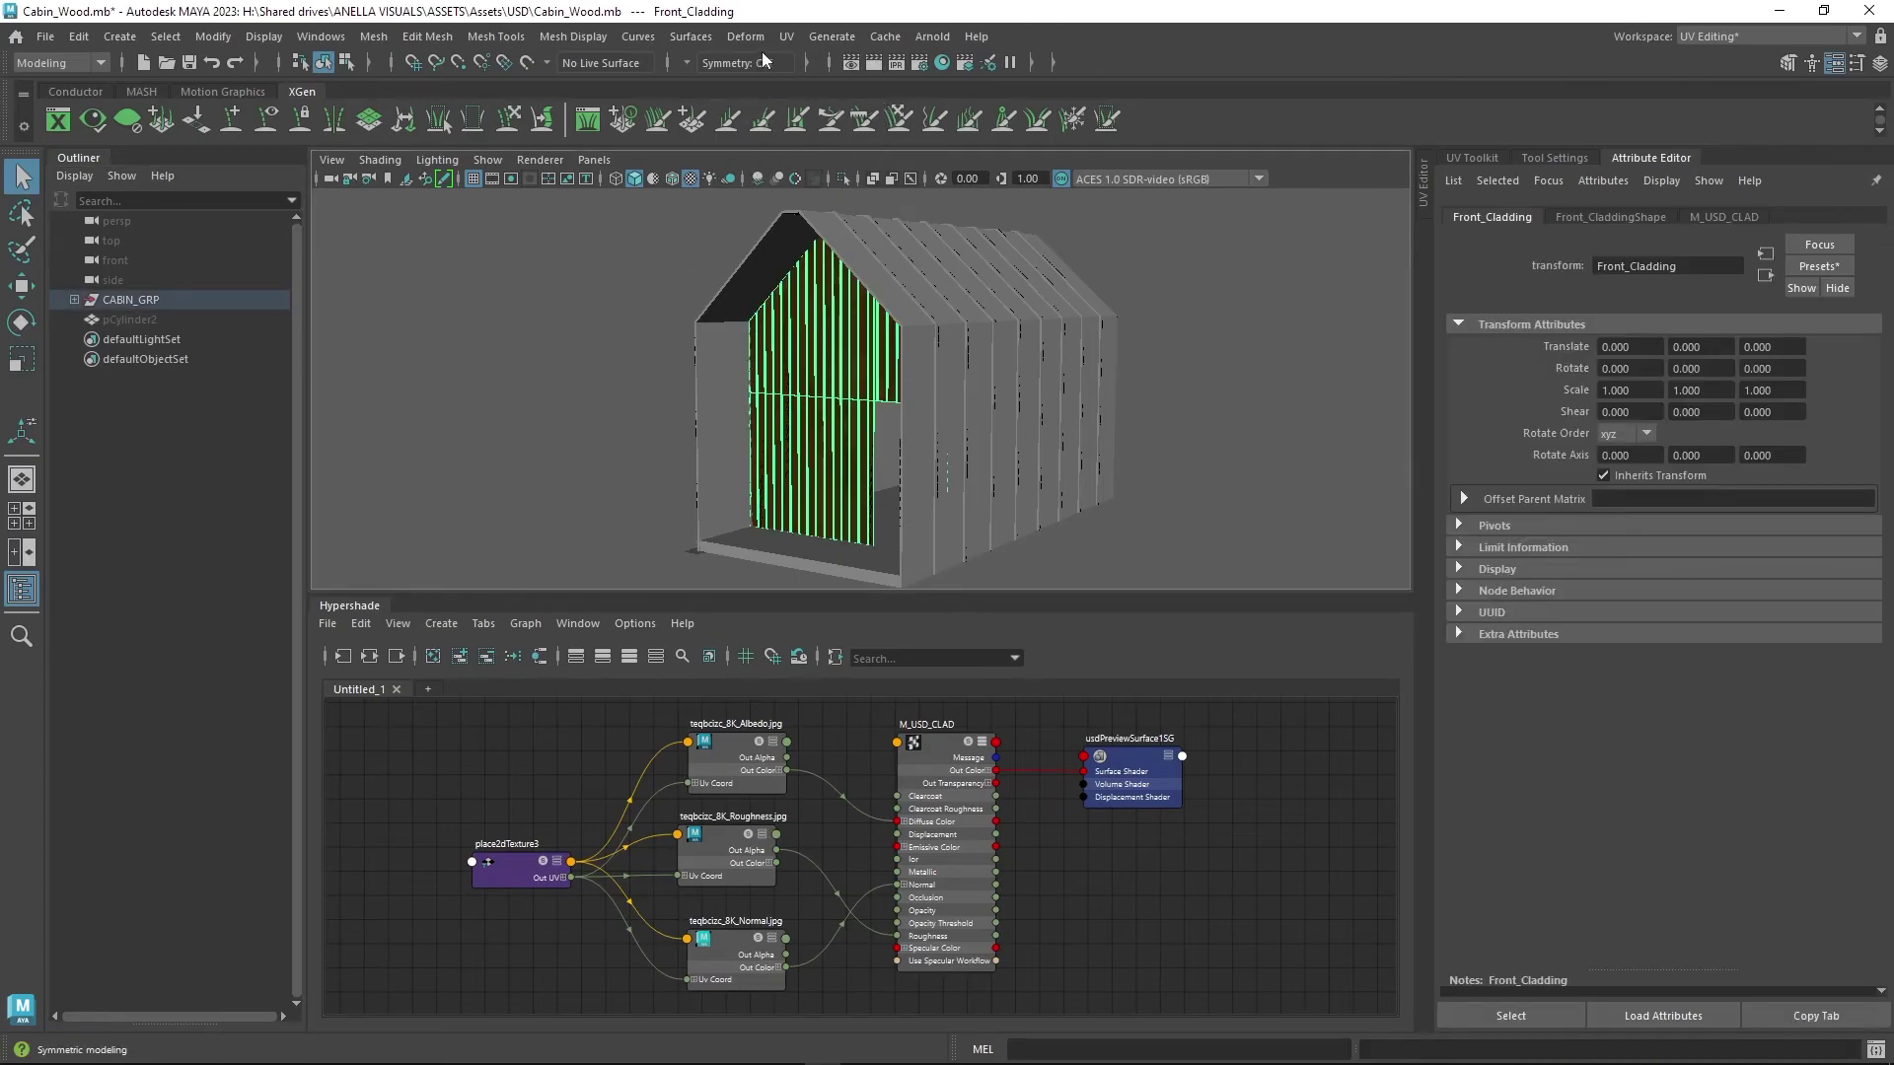
{"action": "left_click", "coordinate": [787, 38]}
{"action": "left_click", "coordinate": [831, 69]}
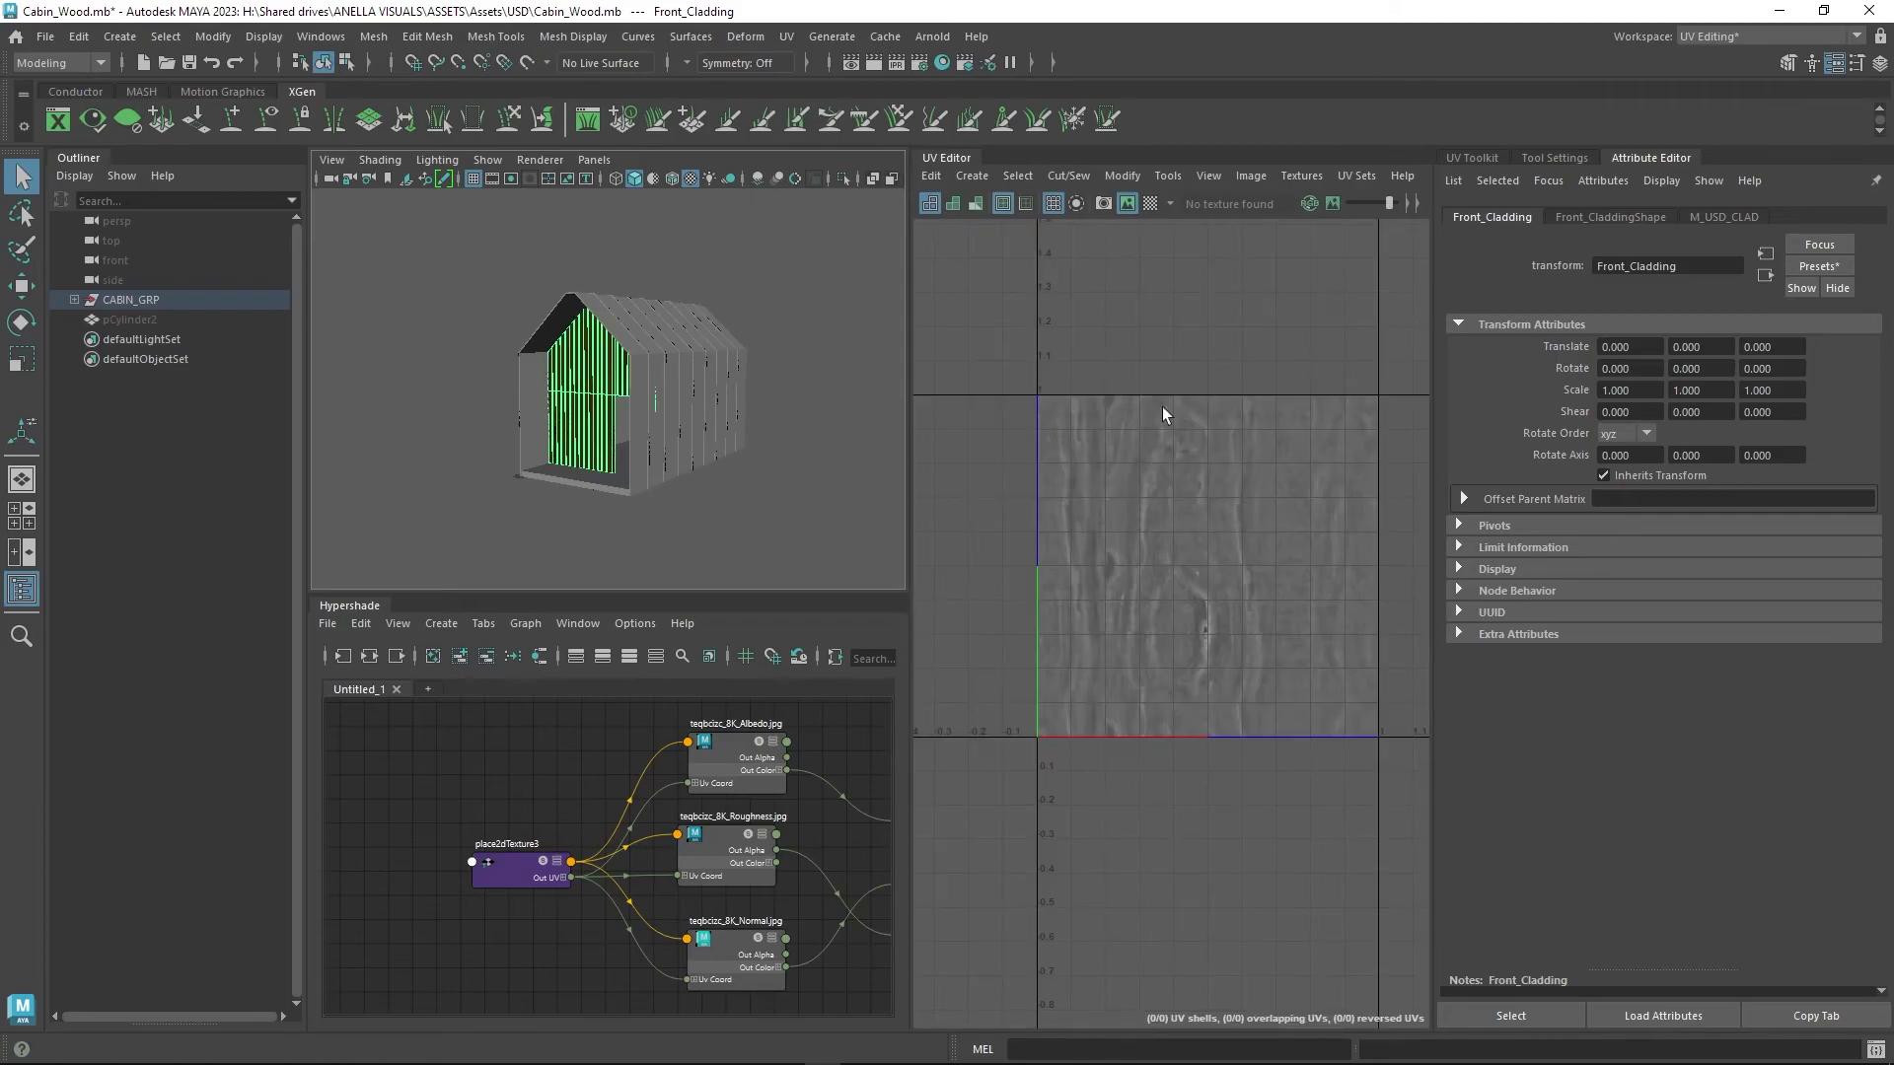
{"action": "left_click", "coordinate": [599, 389]}
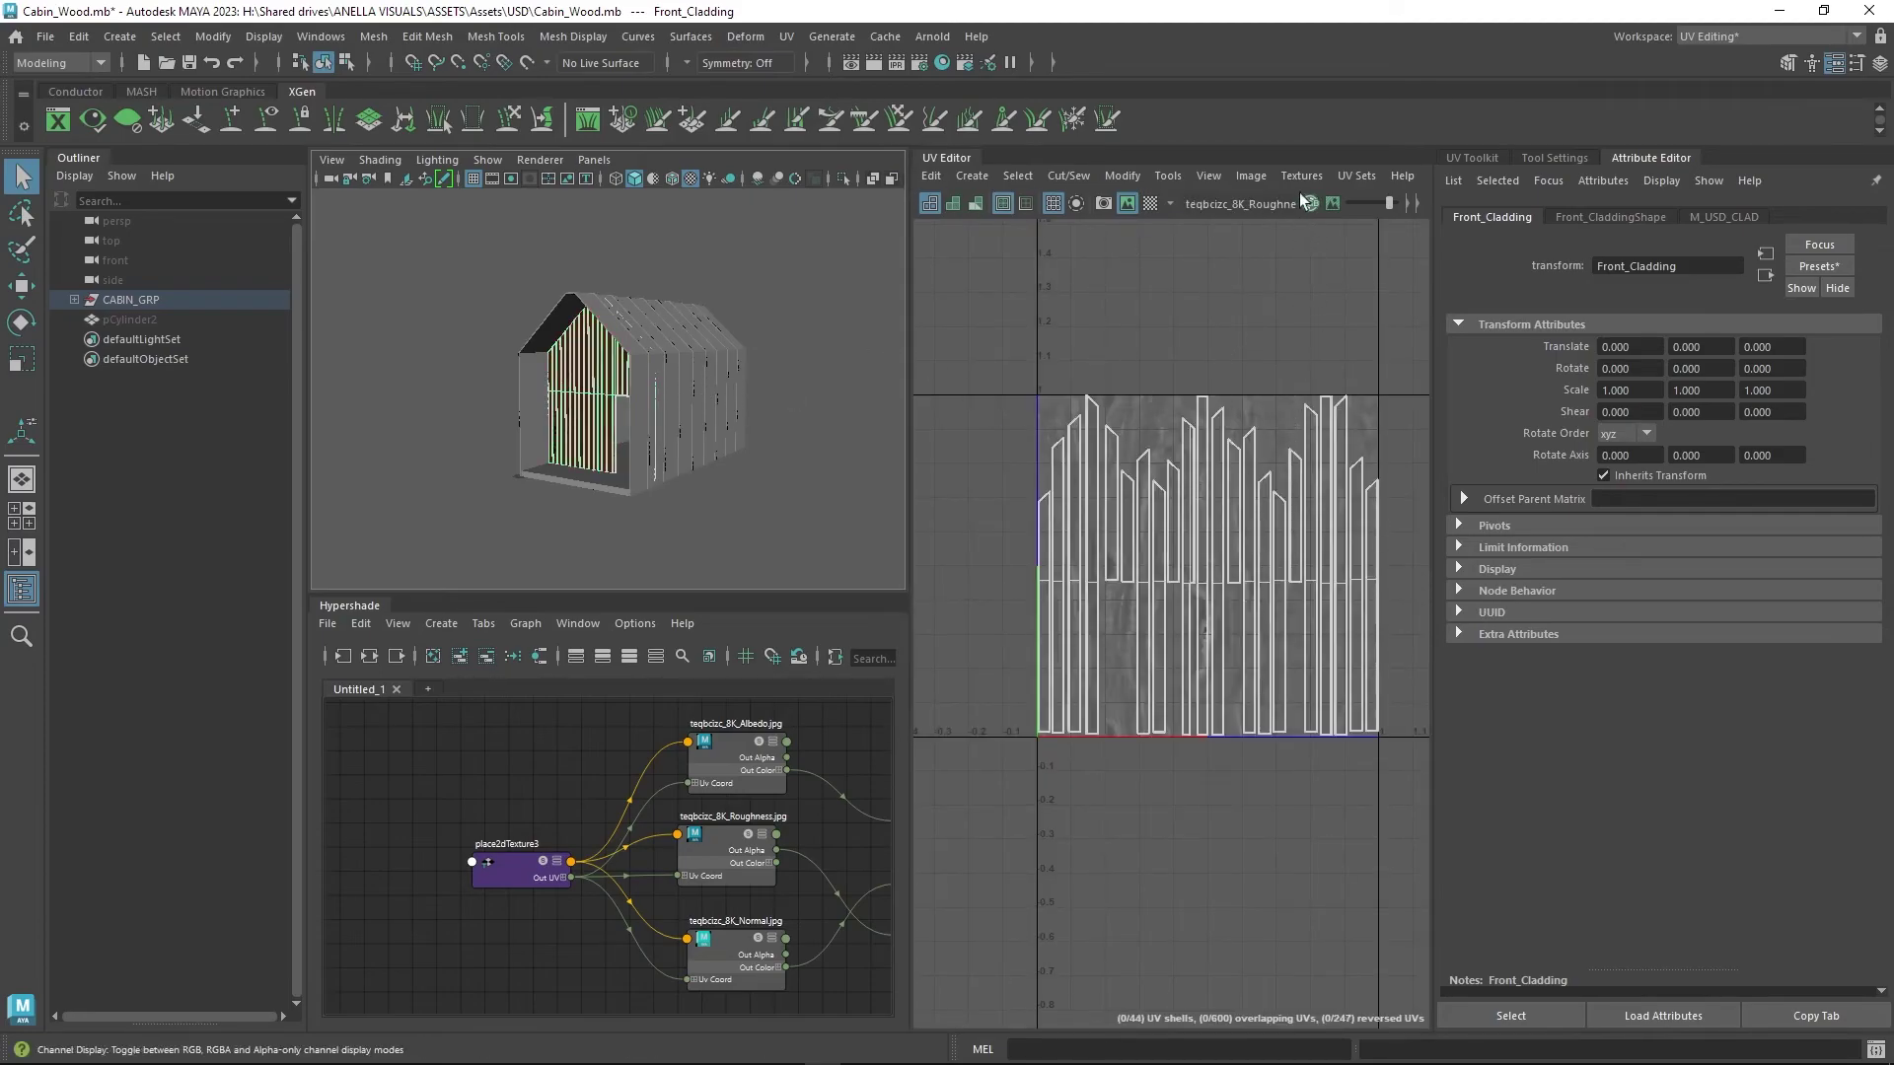
- Check the UV Sets list (map1, uvSet), then select place2dTexture3 in the Hypershade
{"action": "left_click", "coordinate": [1369, 175]}
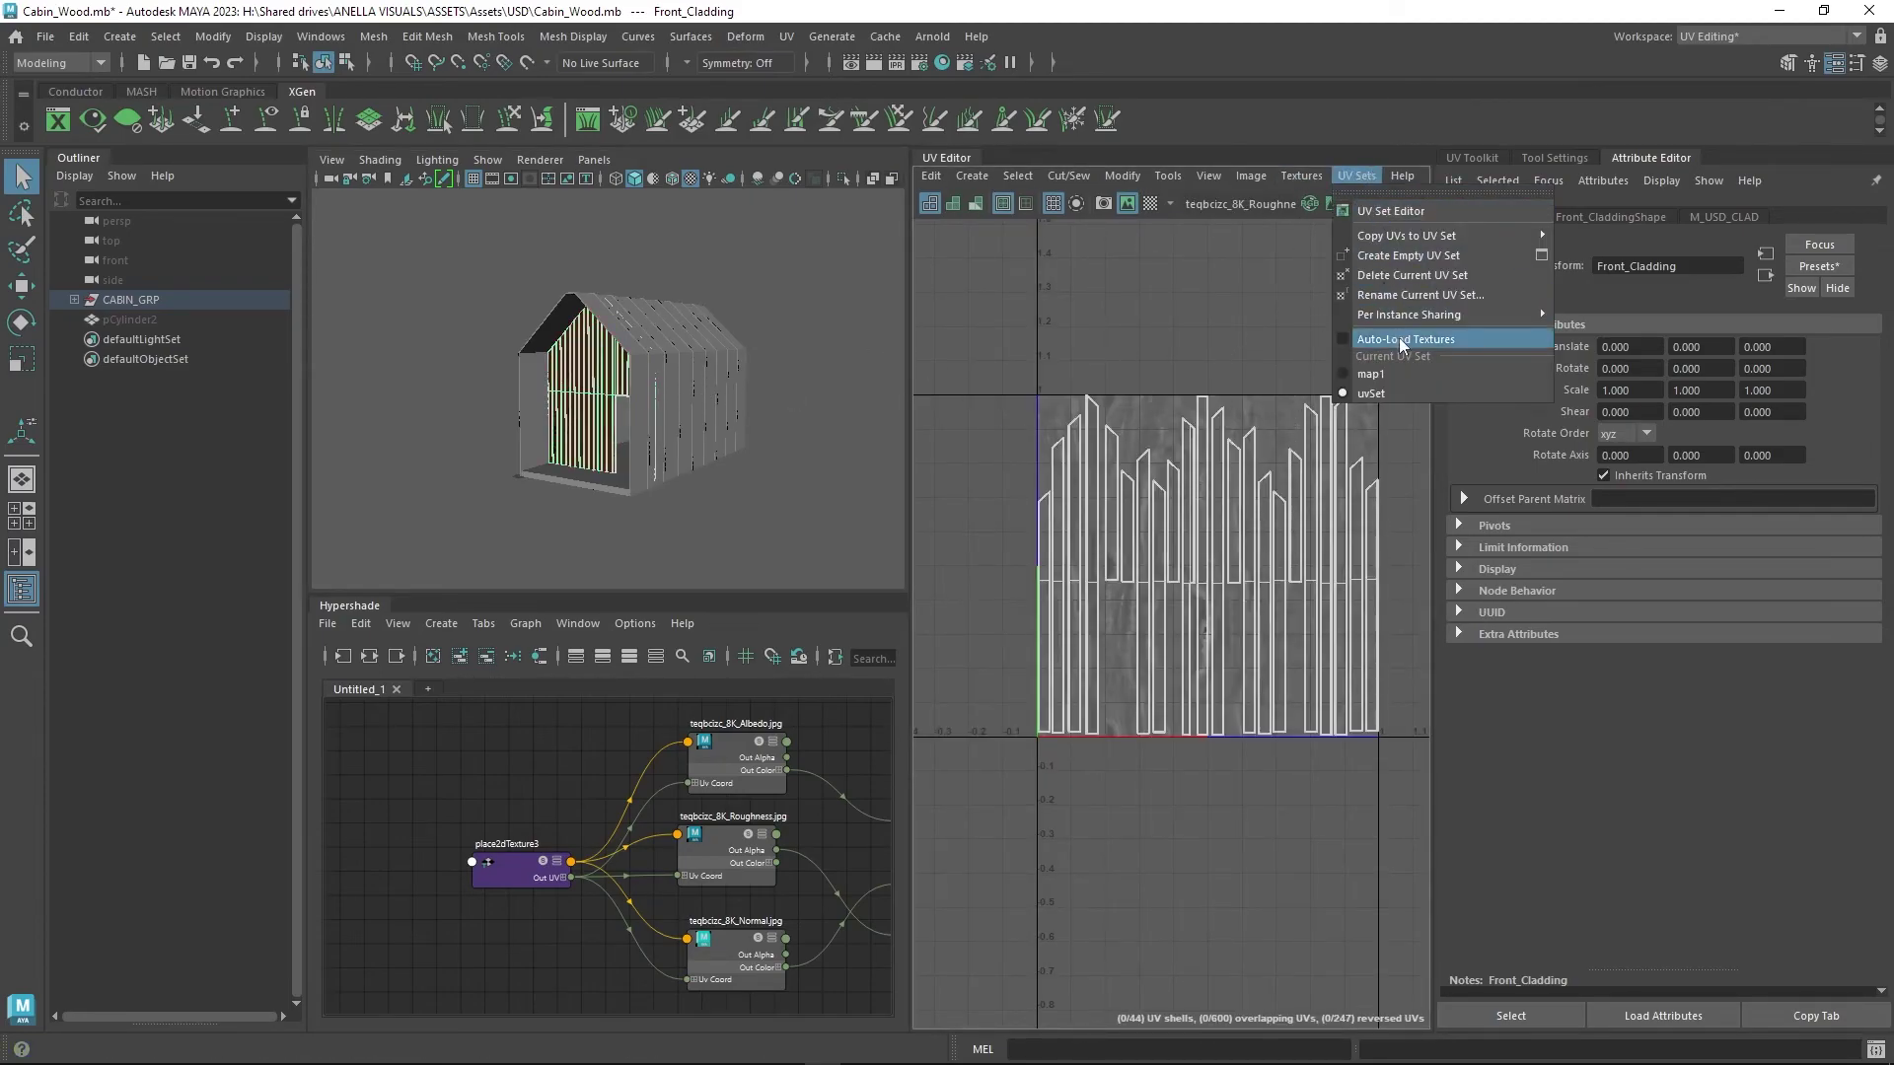
{"action": "mouse_move", "coordinate": [1465, 237]}
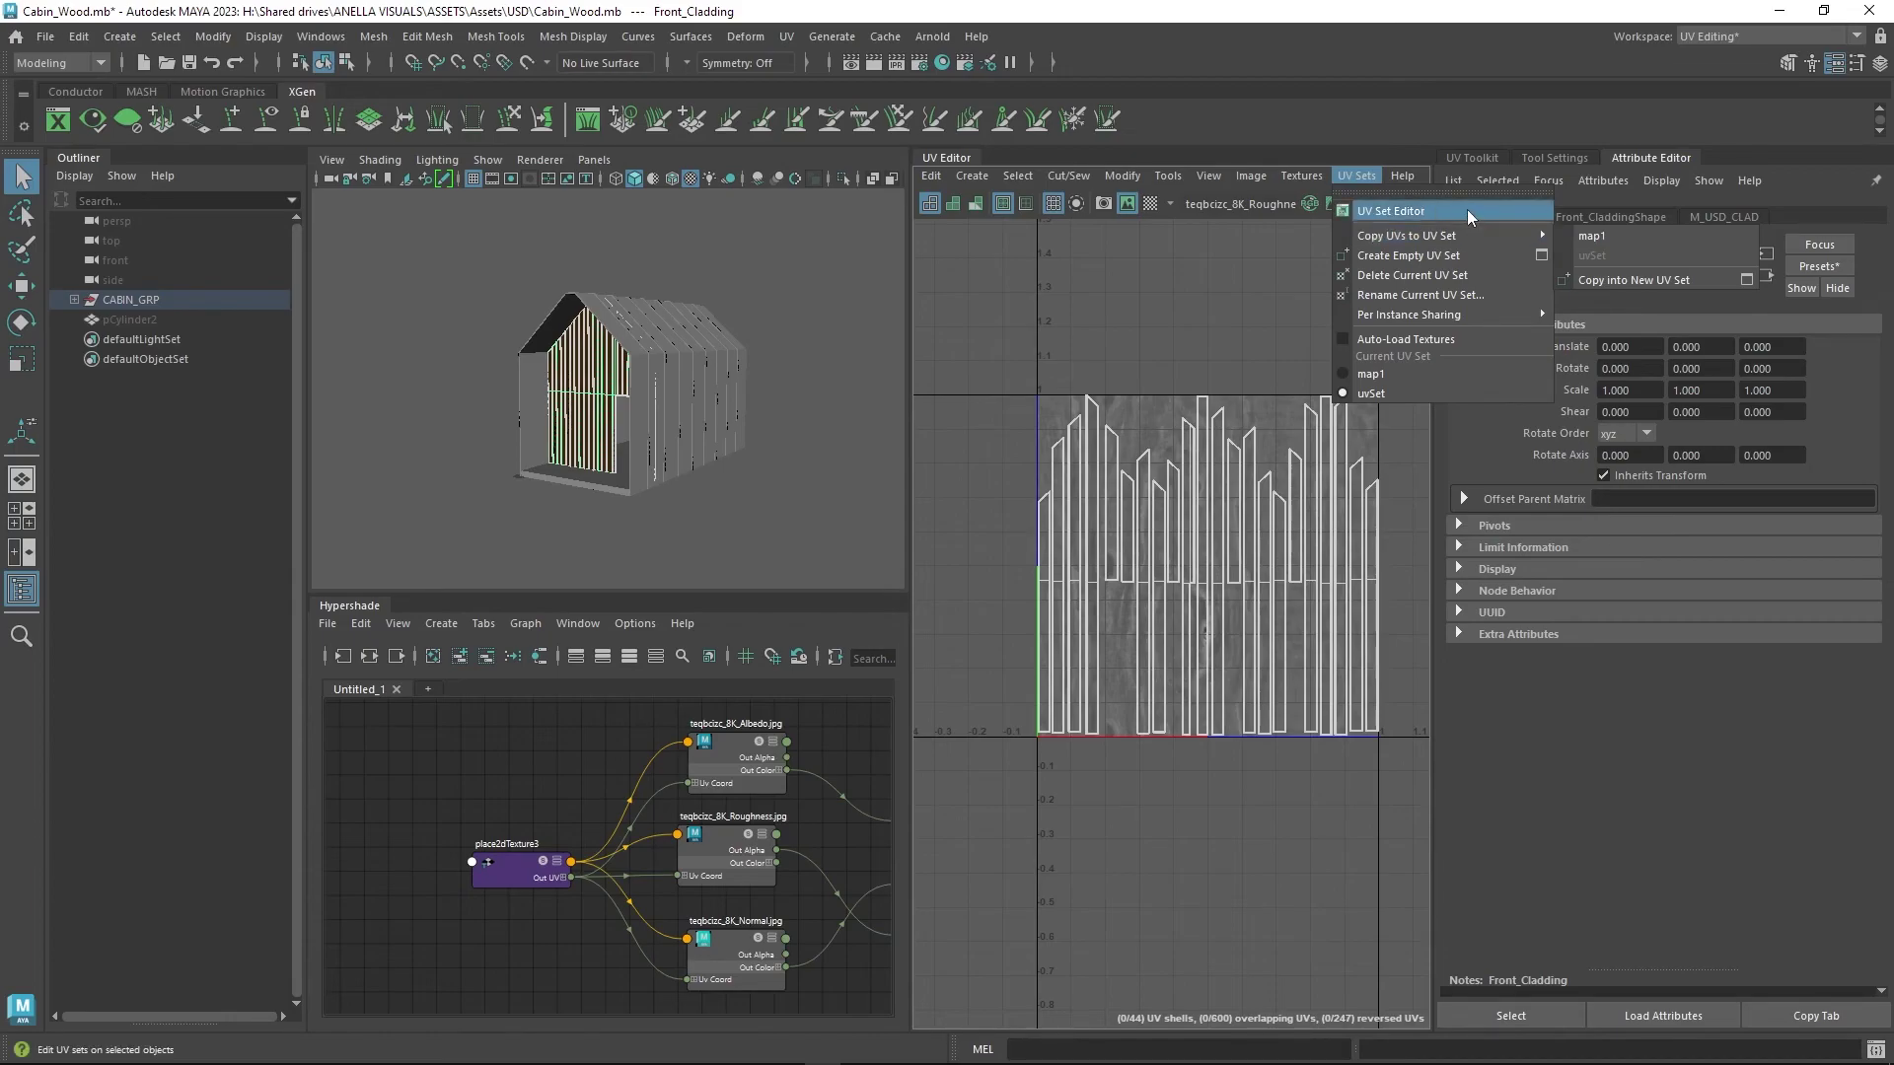
{"action": "left_click", "coordinate": [1399, 99]}
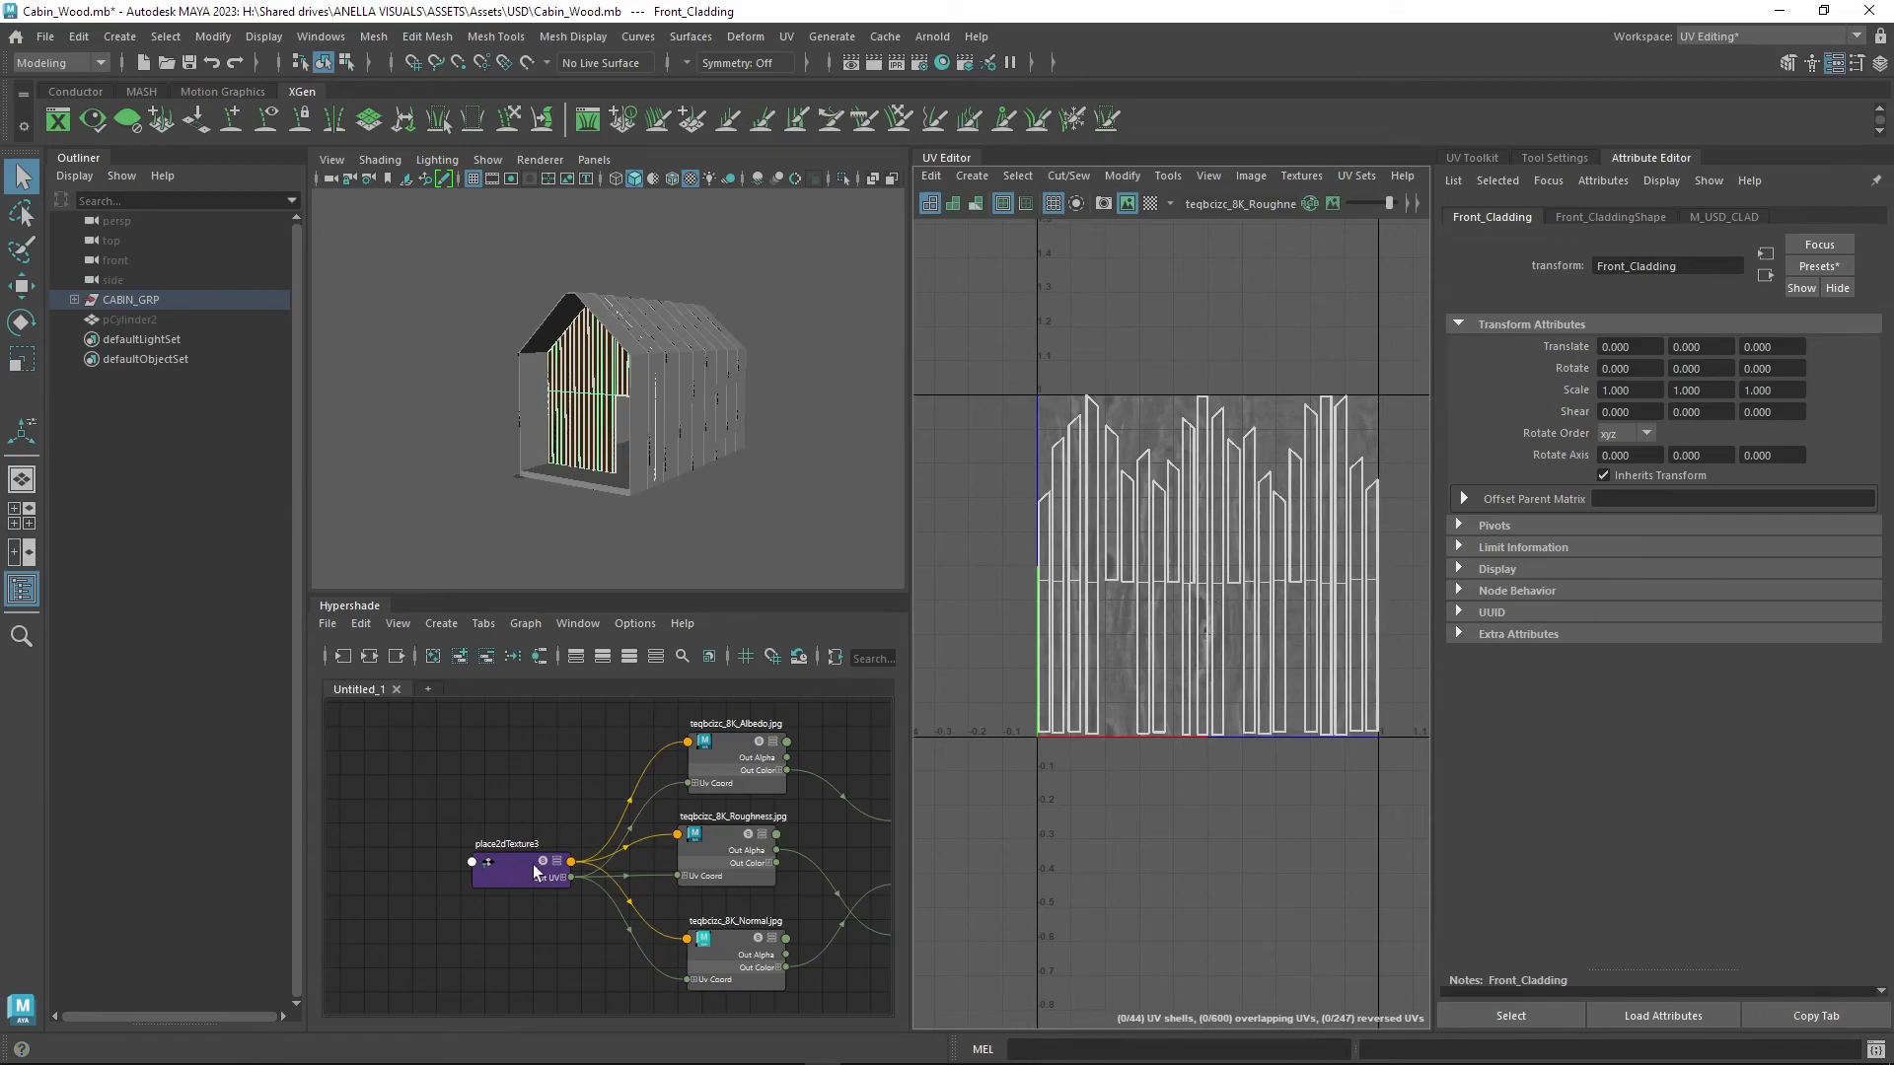
{"action": "left_click_drag", "start_coordinate": [536, 871], "coordinate": [525, 864]}
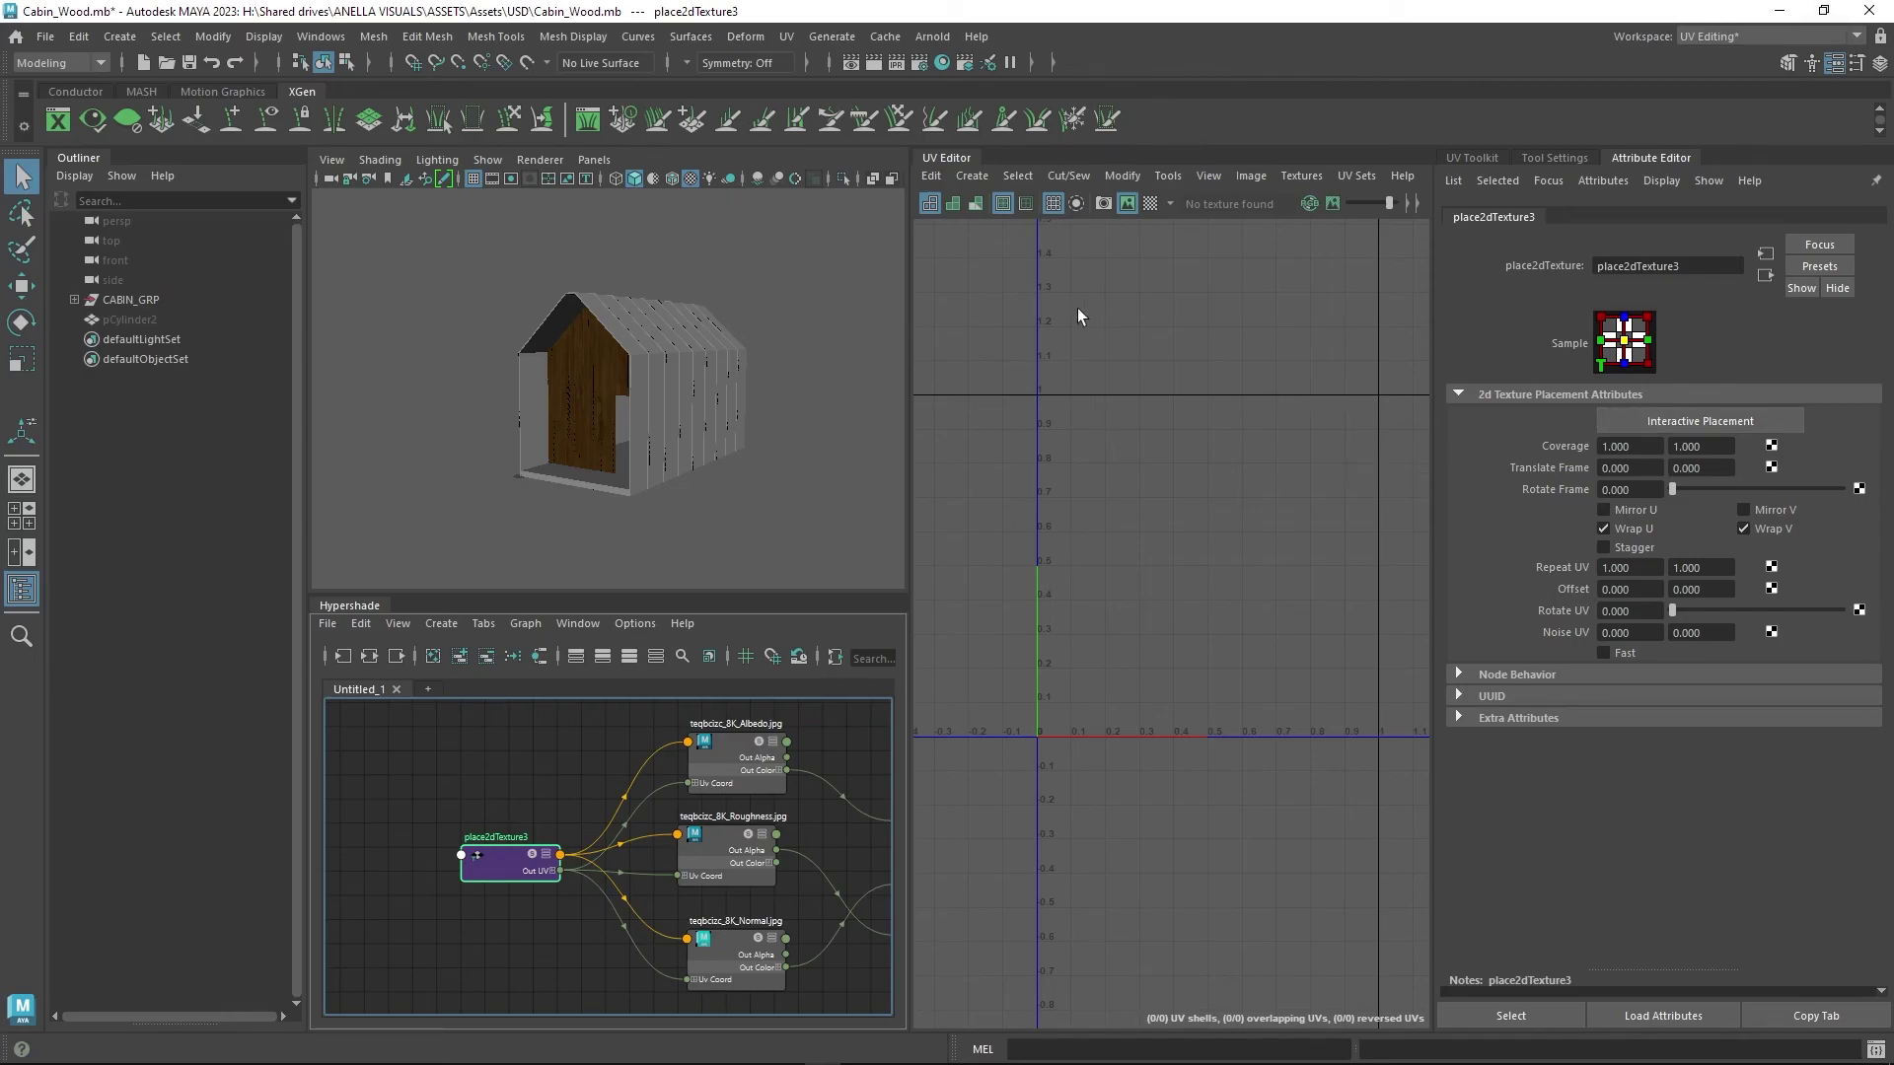
{"action": "key", "text": "alt+Tab"}
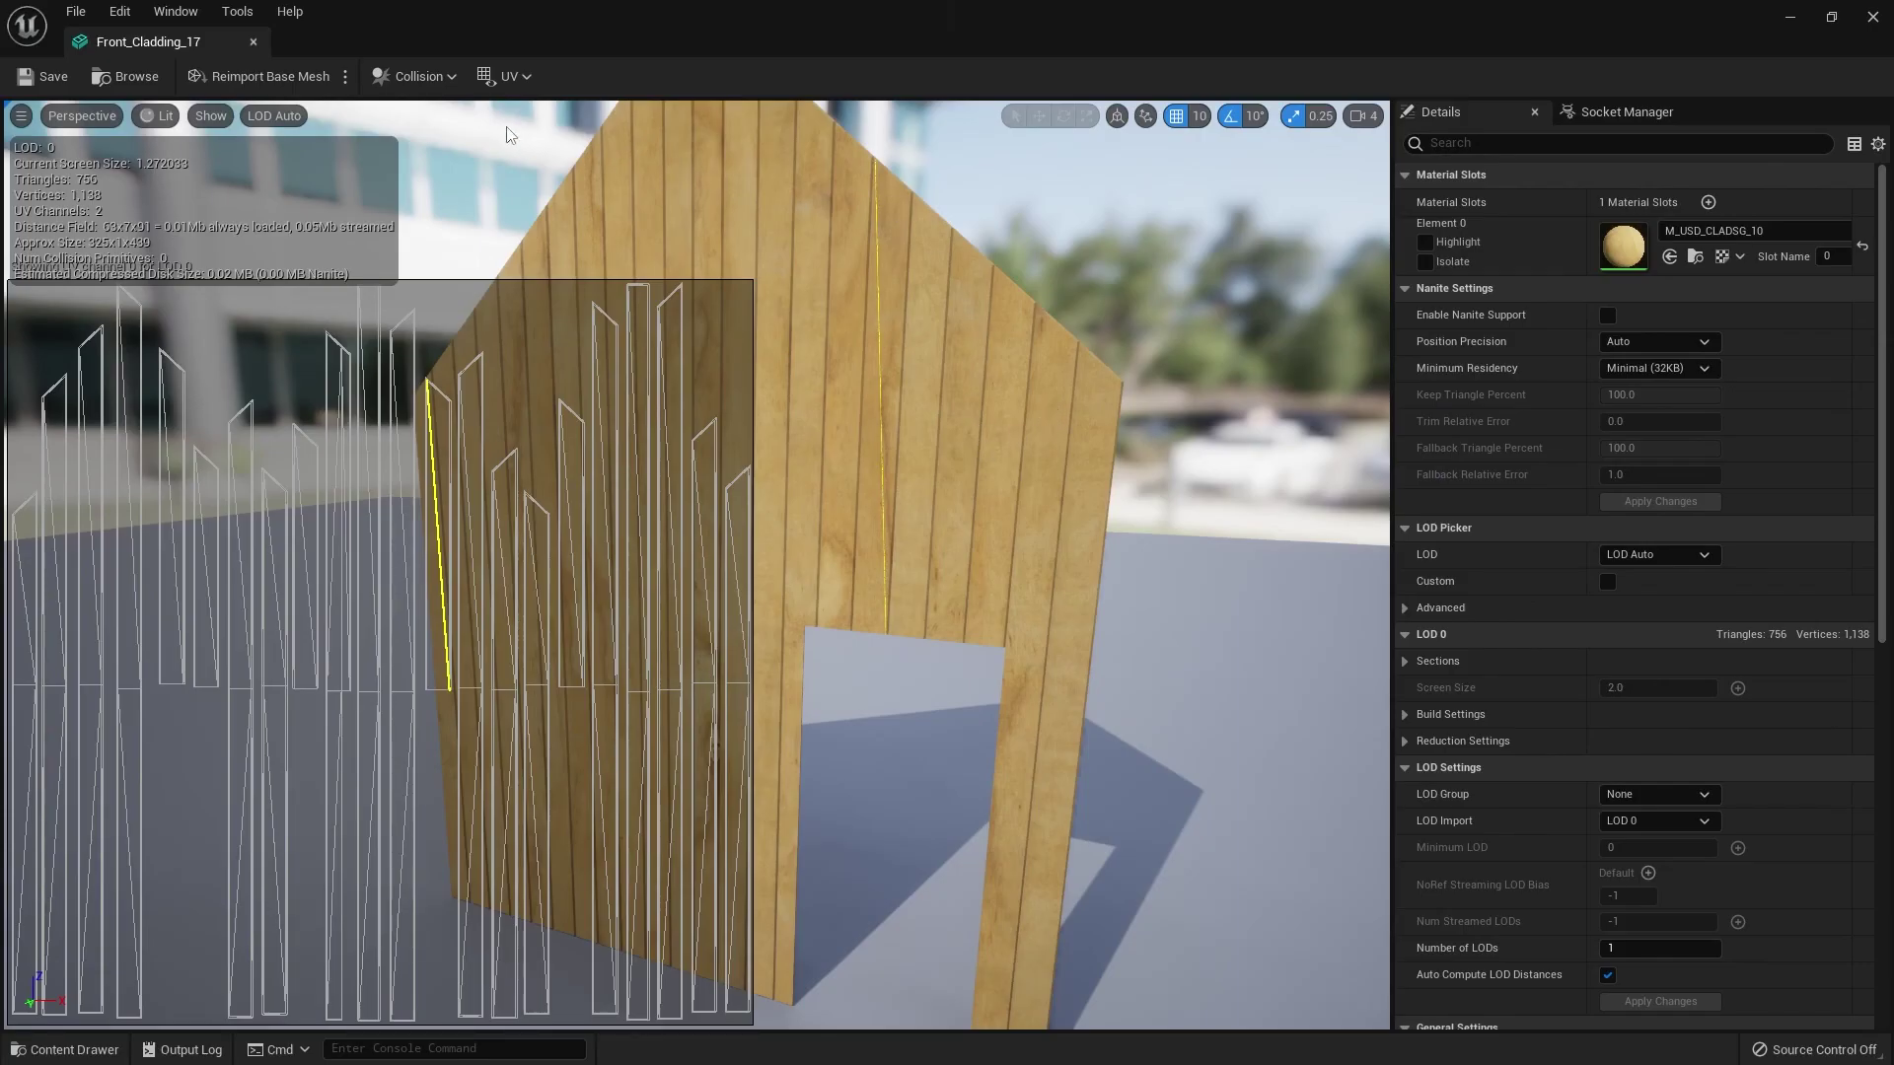
- Close the Front_Cladding_17 mesh editor, dolly back, and select the landscape around the cabin
{"action": "left_click", "coordinate": [253, 41]}
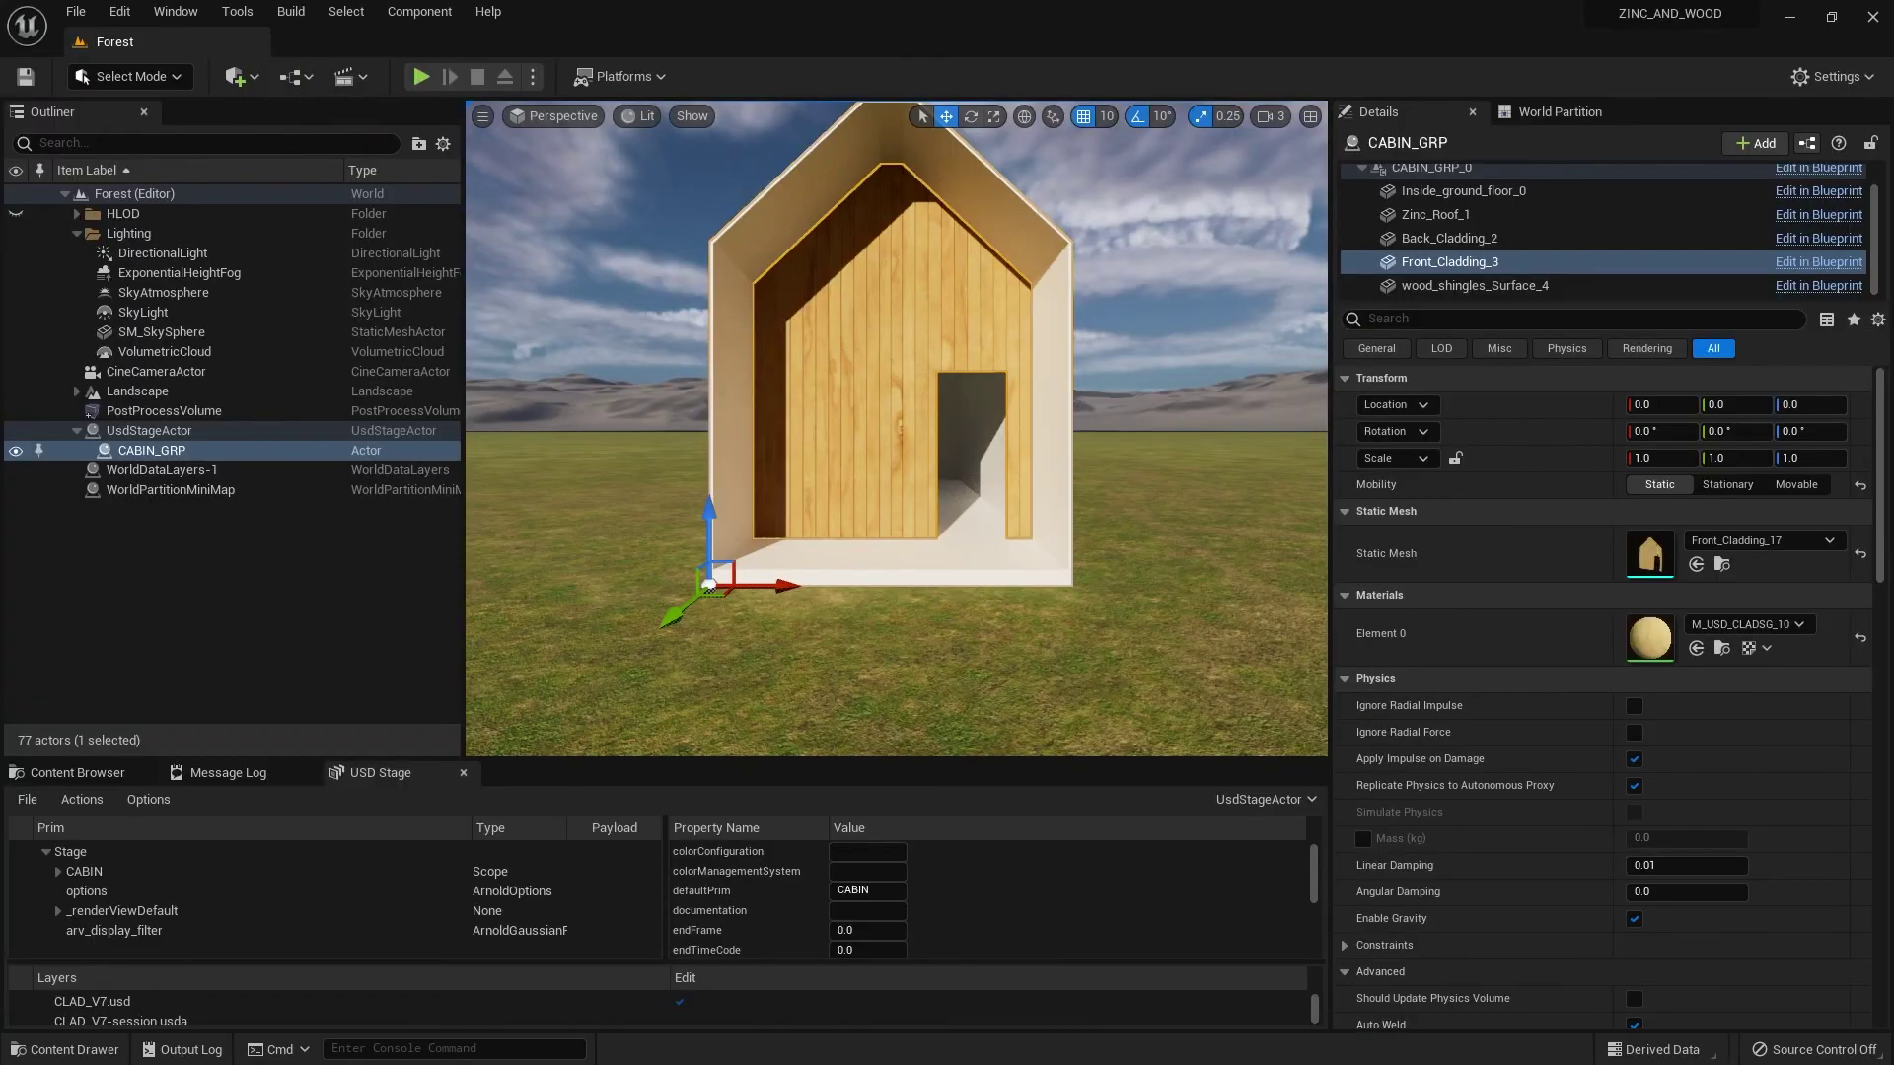
{"action": "scroll", "coordinate": [897, 429], "scroll_direction": "down", "scroll_amount": 5}
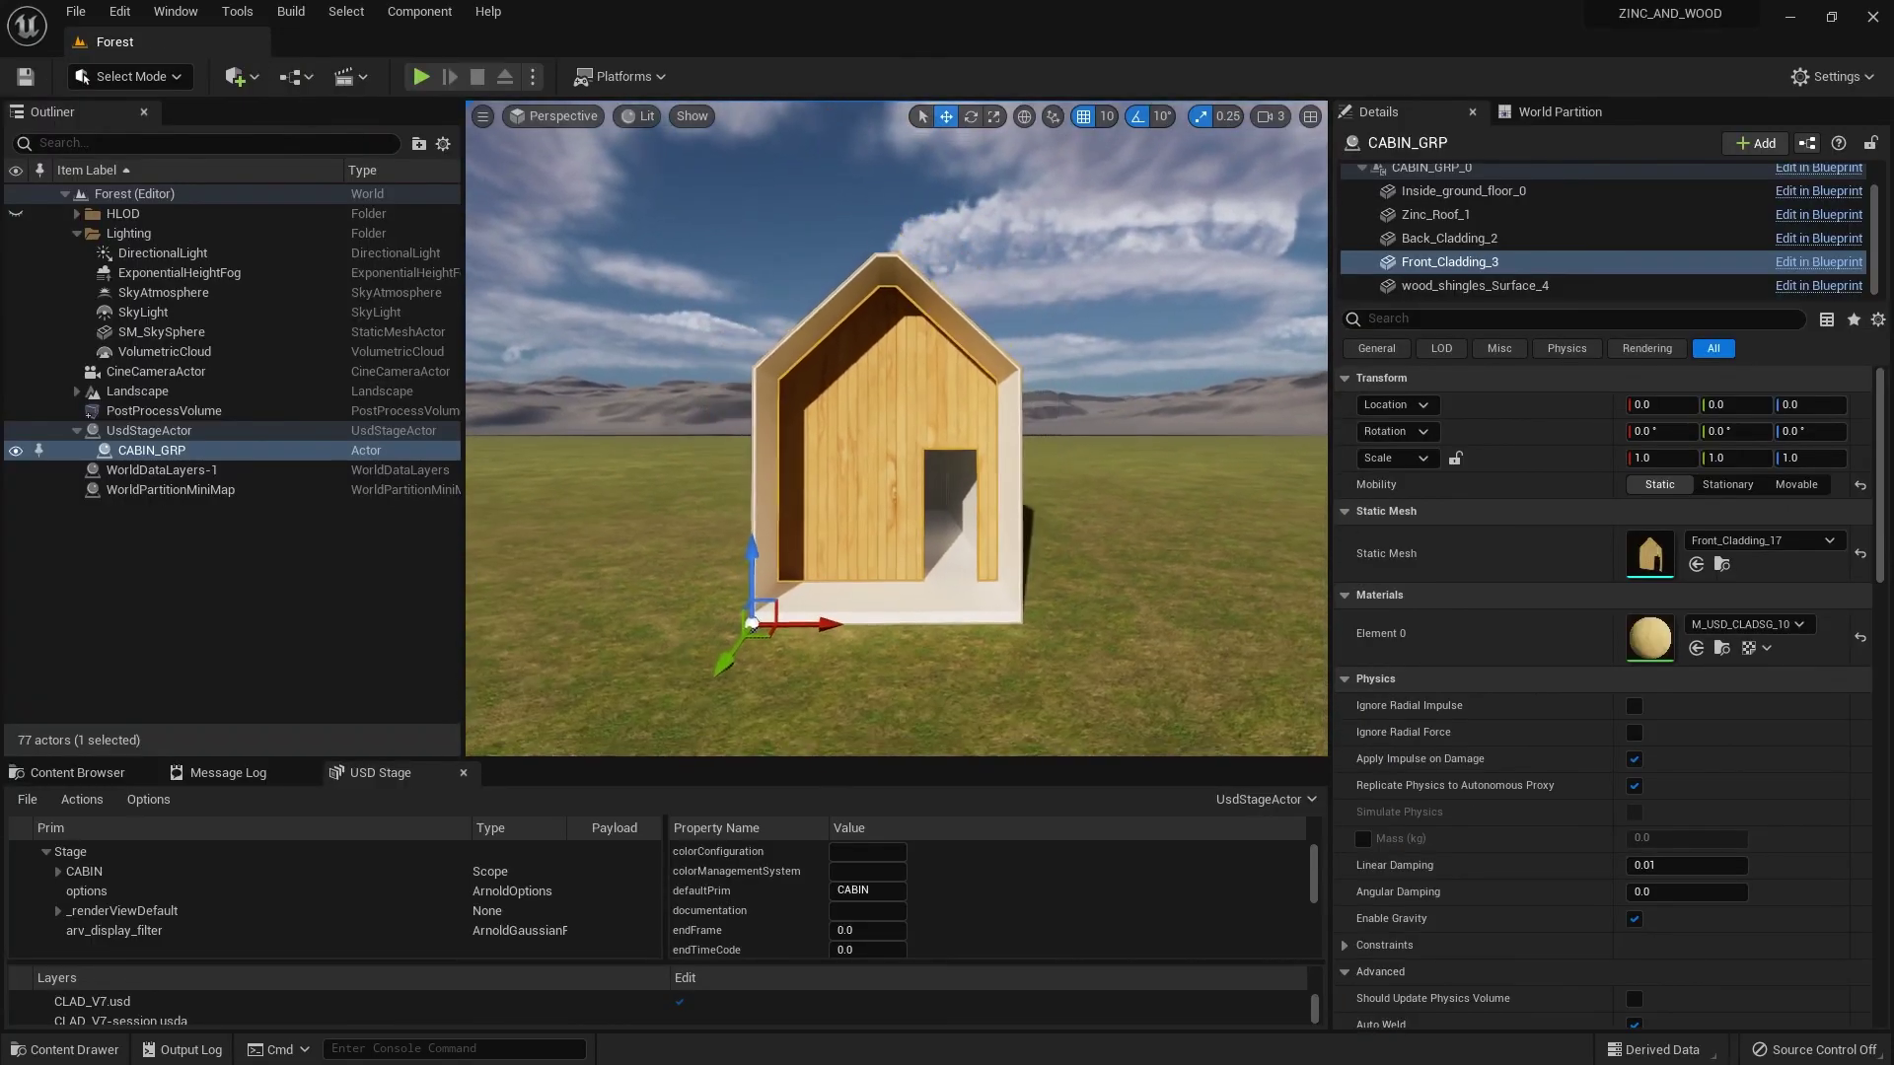
{"action": "left_click", "coordinate": [1285, 477]}
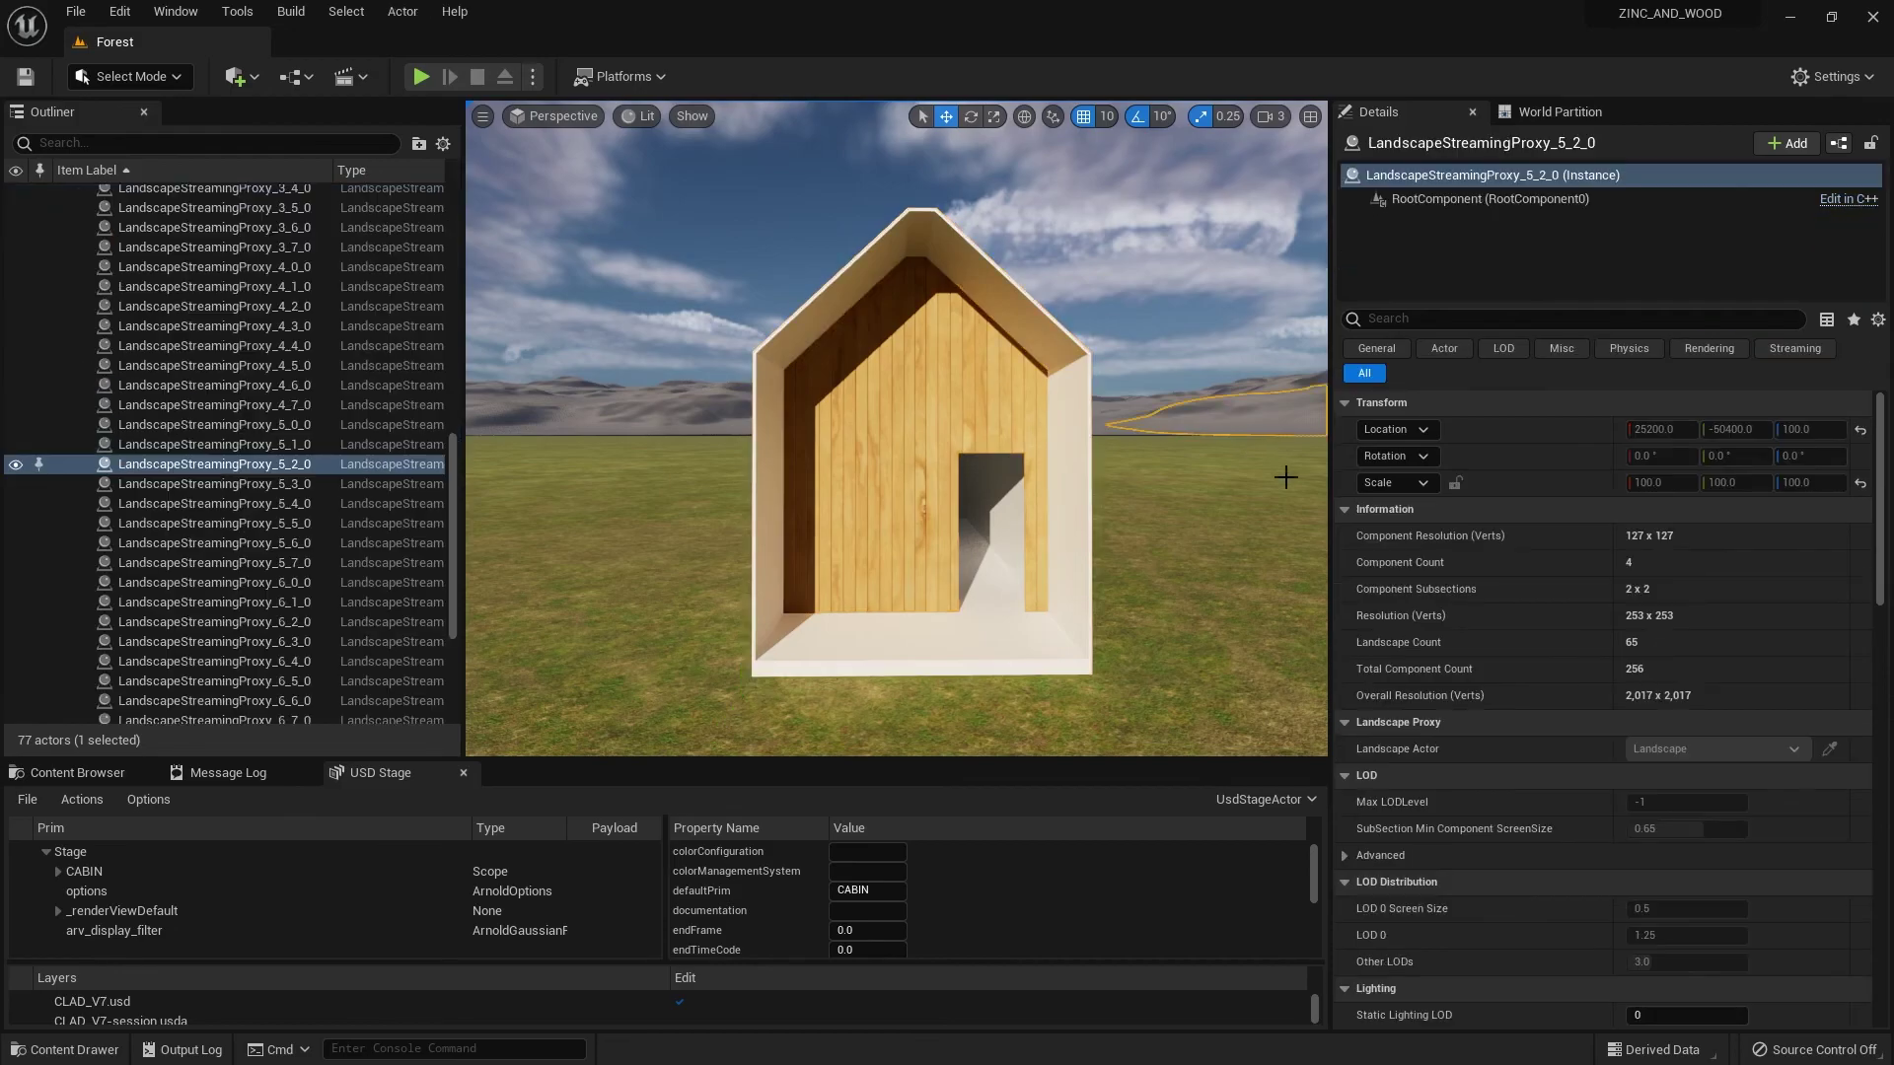
{"action": "left_click", "coordinate": [1629, 229]}
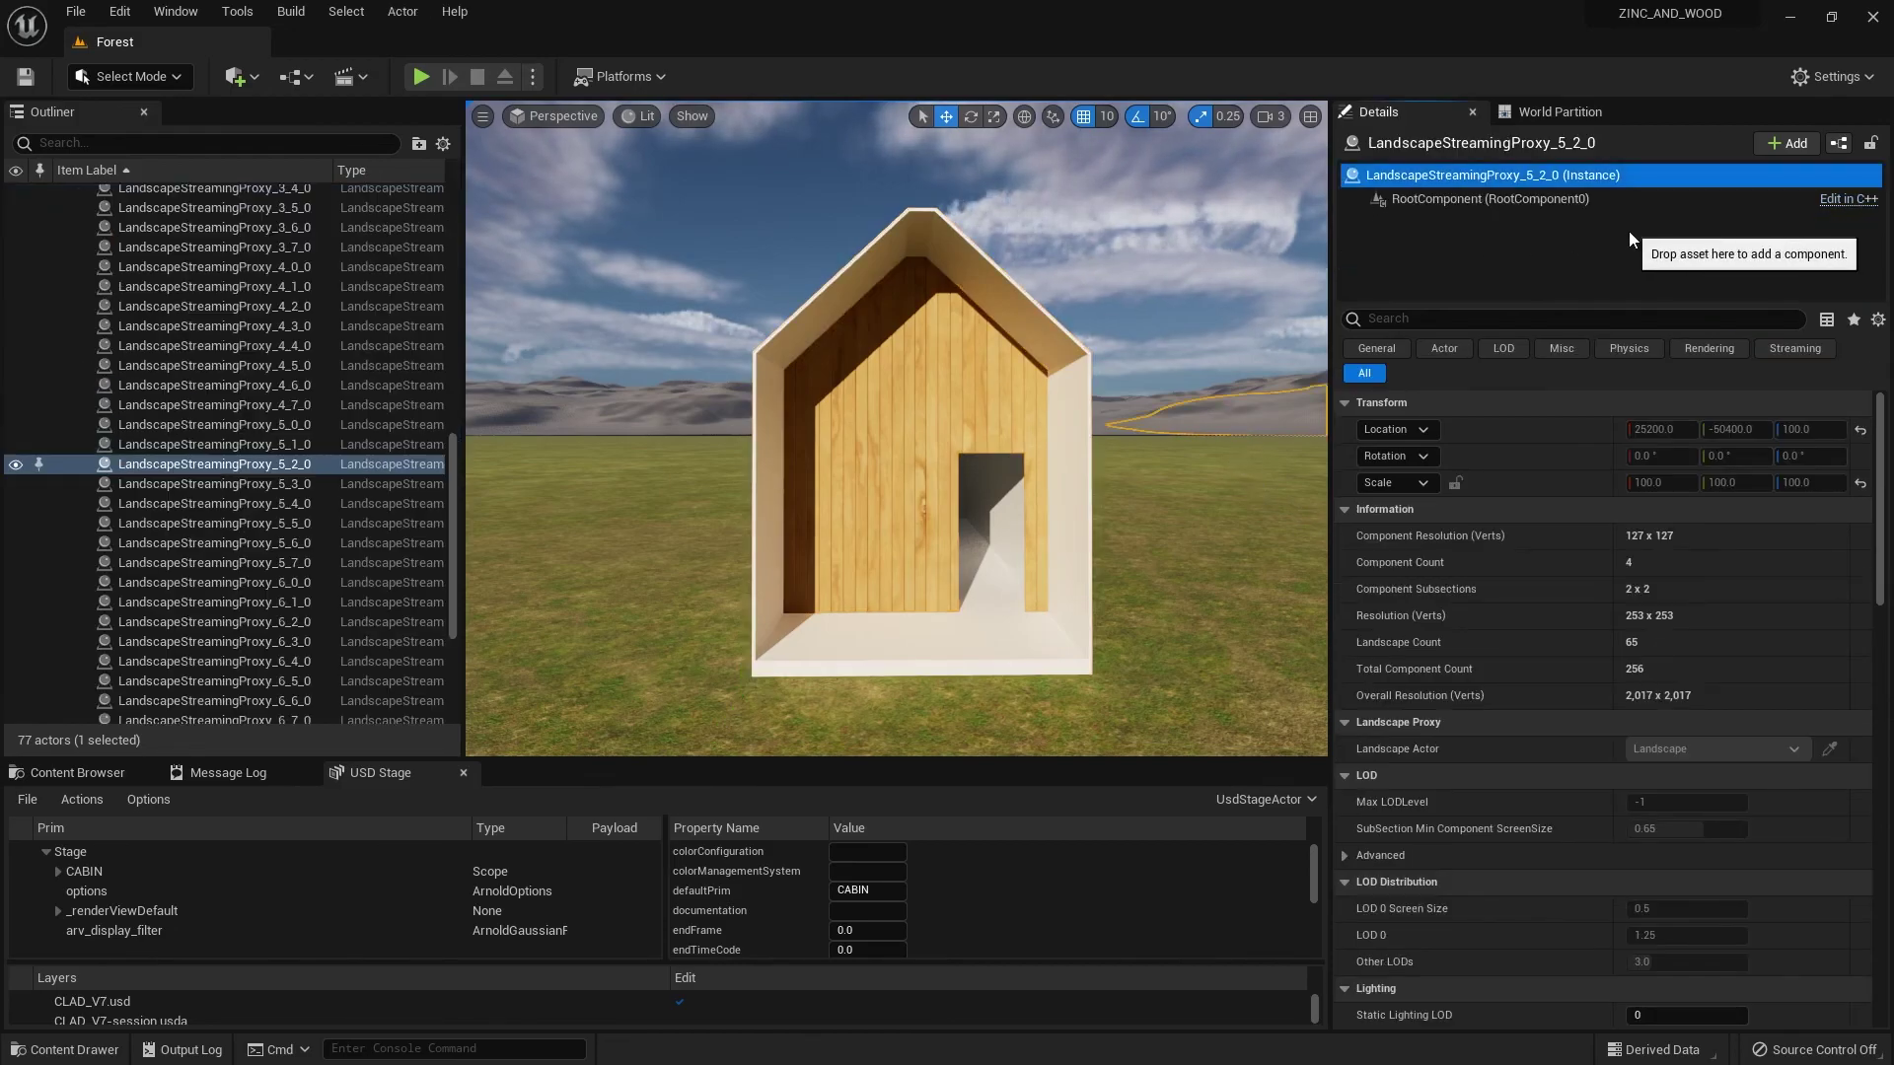